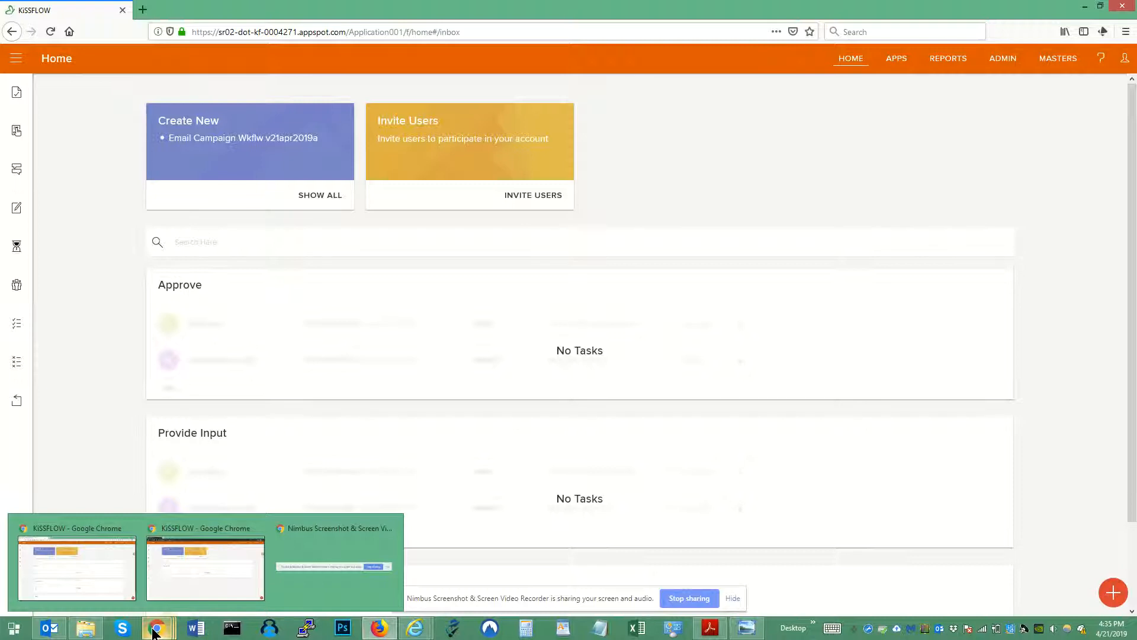
Start a new Email Campaign Wkflw v21apr2019a item from the Firefox session's home page
{"action": "left_click", "coordinate": [155, 632]}
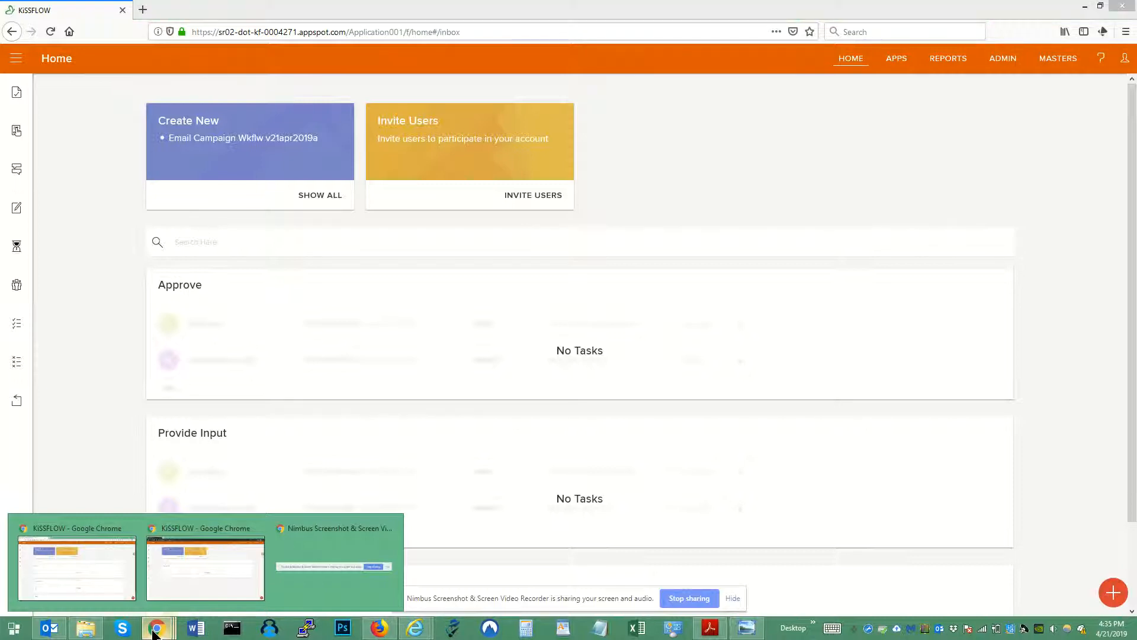
{"action": "left_click", "coordinate": [379, 628]}
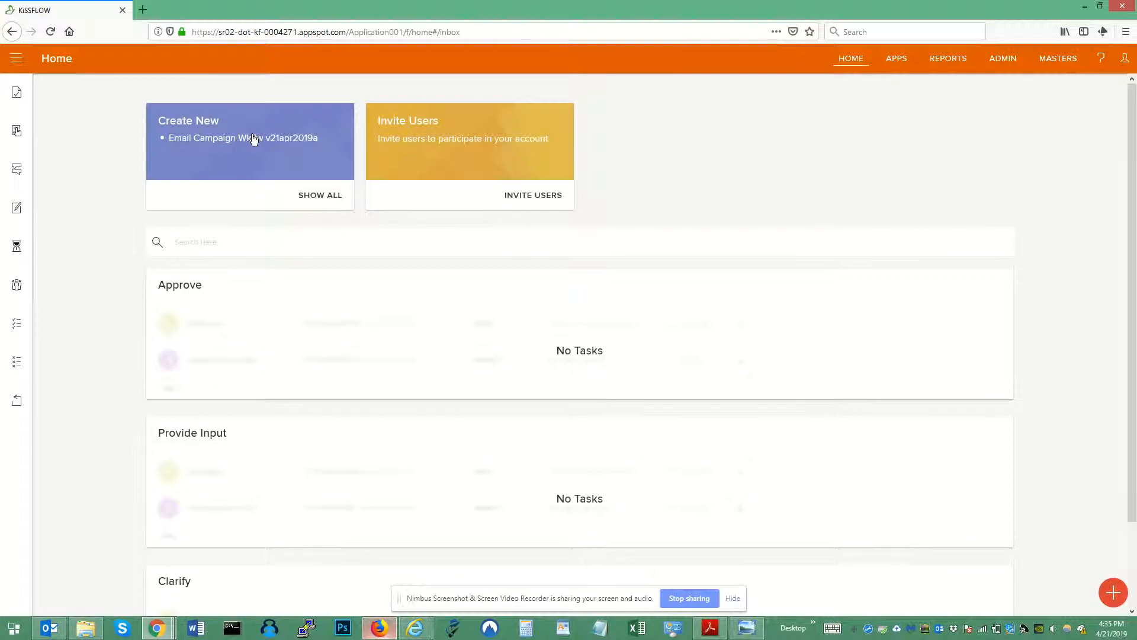
{"action": "left_click", "coordinate": [183, 142]}
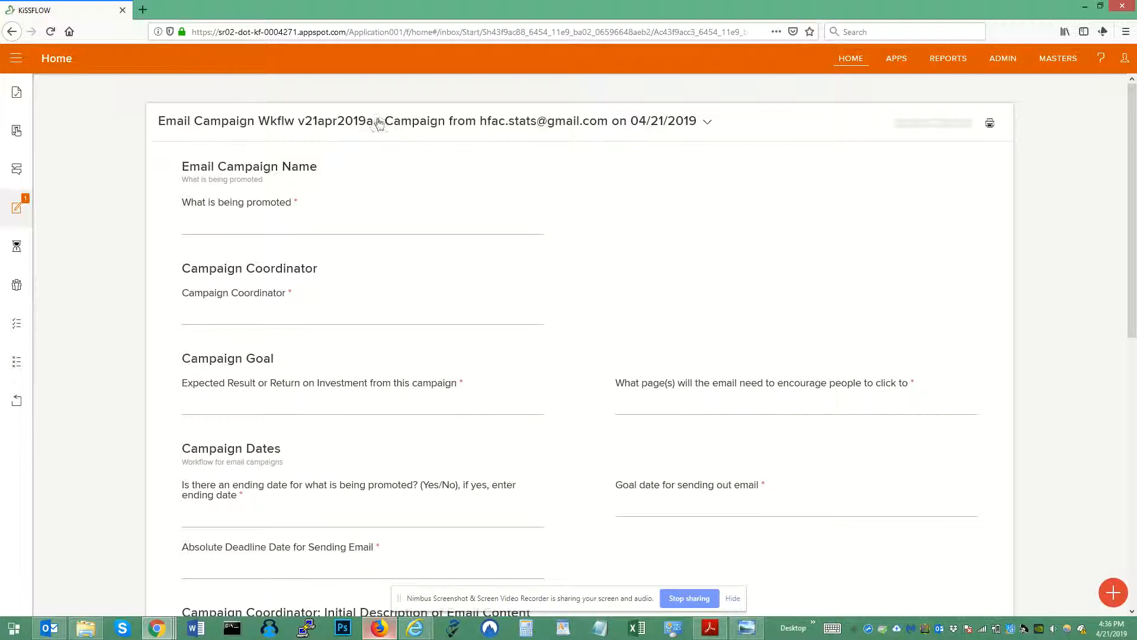
Enter "May Duck Event" as what is being promoted and fill in the campaign coordinator's name
{"action": "left_click", "coordinate": [219, 220]}
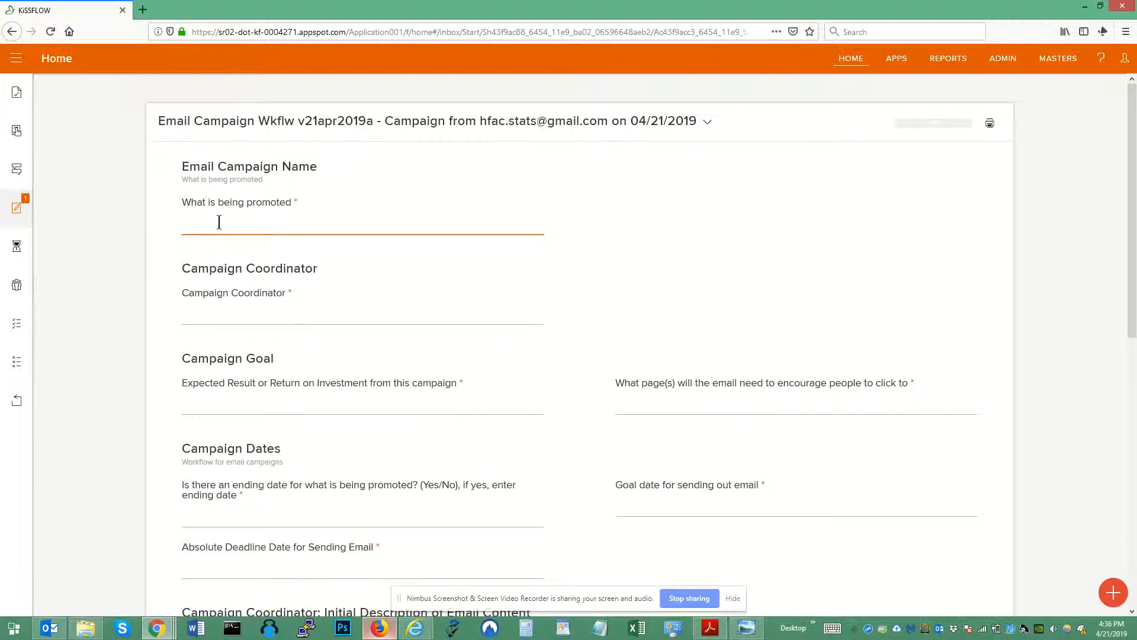
{"action": "type", "text": "May Duck Event"}
{"action": "key", "text": "Tab"}
{"action": "type", "text": "Daffy D. Duck"}
{"action": "key", "text": "Tab"}
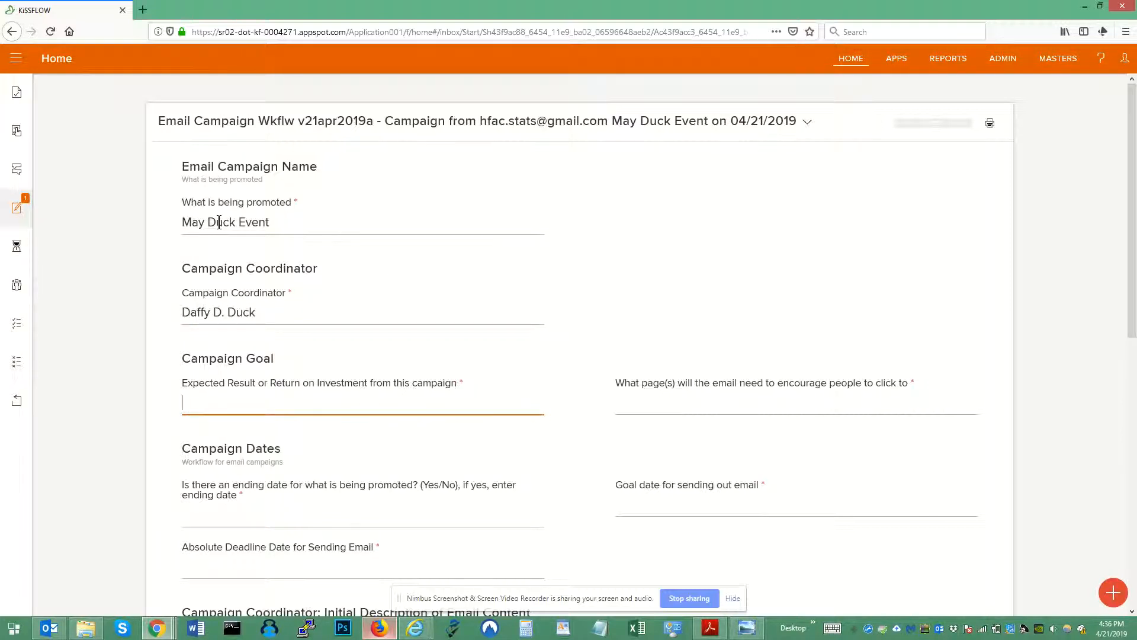
Set the campaign's expected result to "Get lots of ducks to attend (buy tix)" and the click-to page to "new page on website"
{"action": "type", "text": "Get lots of ducks to attend"}
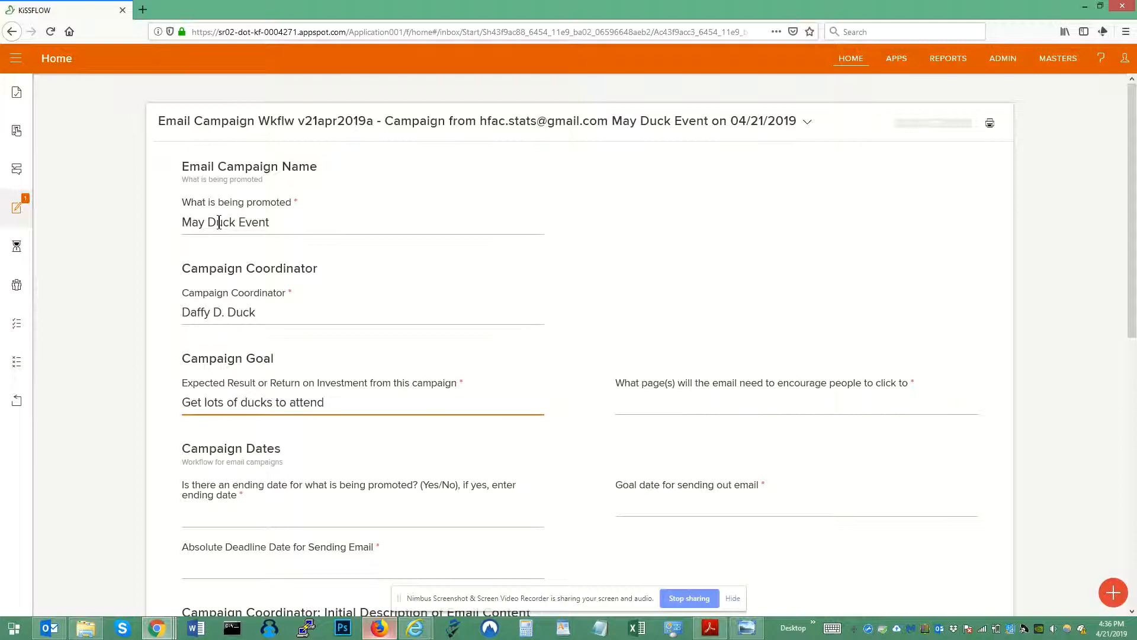
{"action": "type", "text": " (buy tik"}
{"action": "key", "text": "BackSpace"}
{"action": "type", "text": "x)"}
{"action": "key", "text": "Tab"}
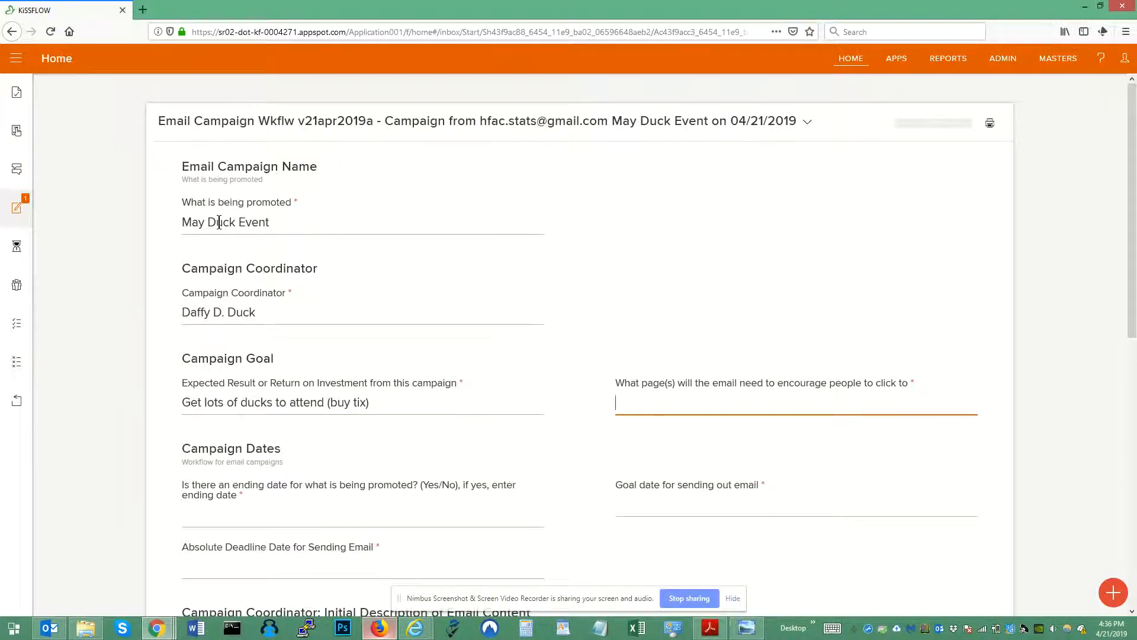
{"action": "type", "text": "new page on website"}
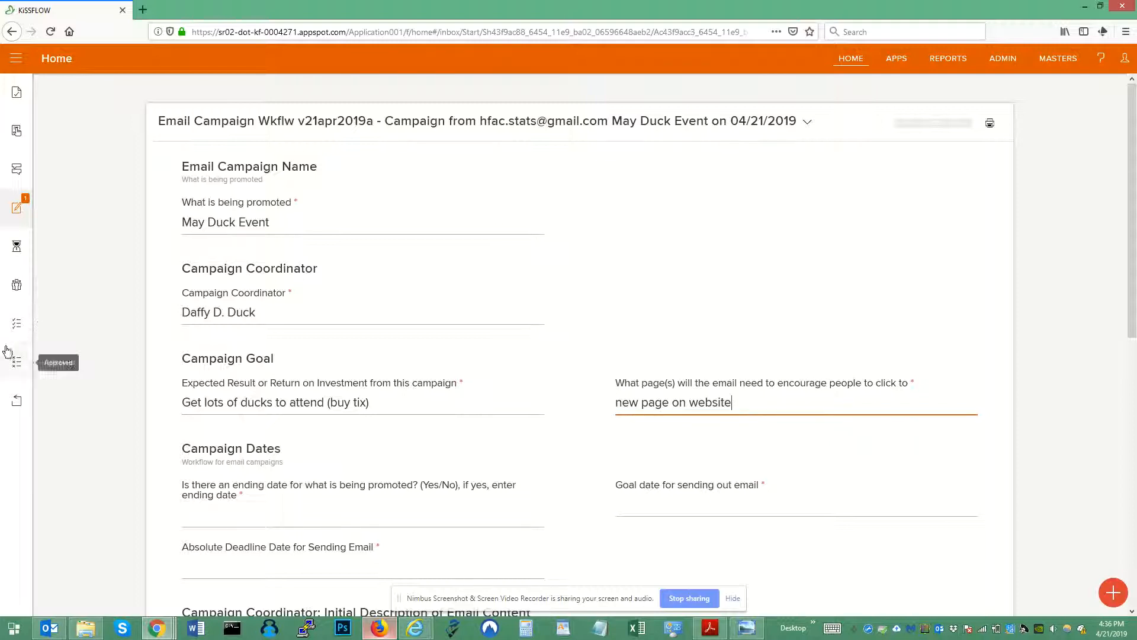
Enter "yes - May 16 (event will be May 15)" as the ending date and append "- 15 May 2019" to the promotion name
{"action": "left_click", "coordinate": [223, 519]}
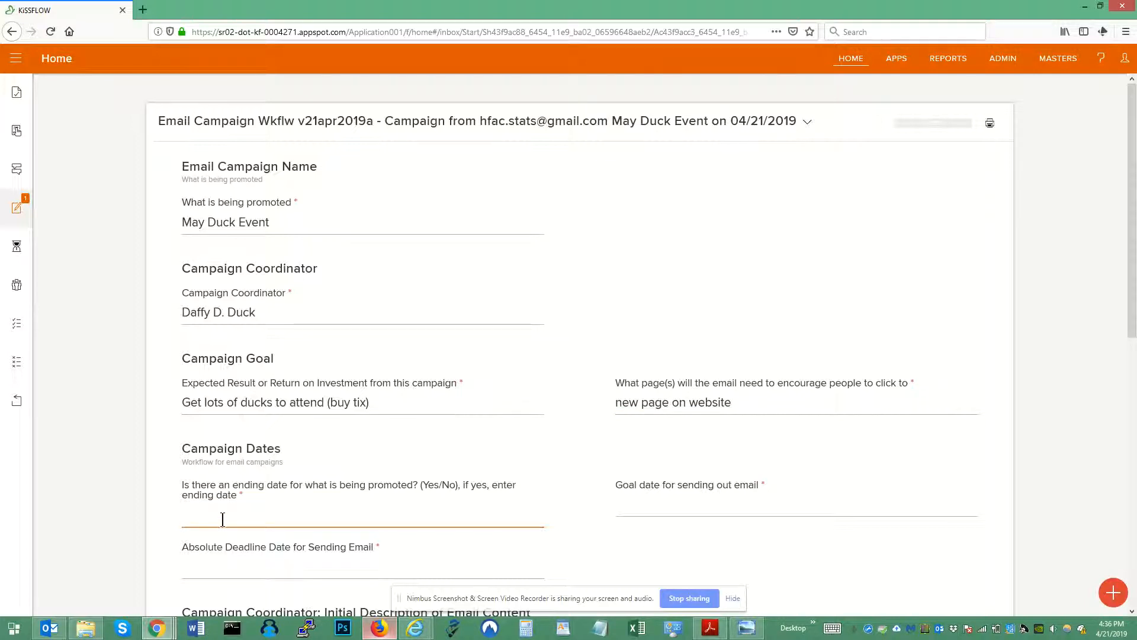
{"action": "type", "text": "yes - May 16 (event will be May 15)"}
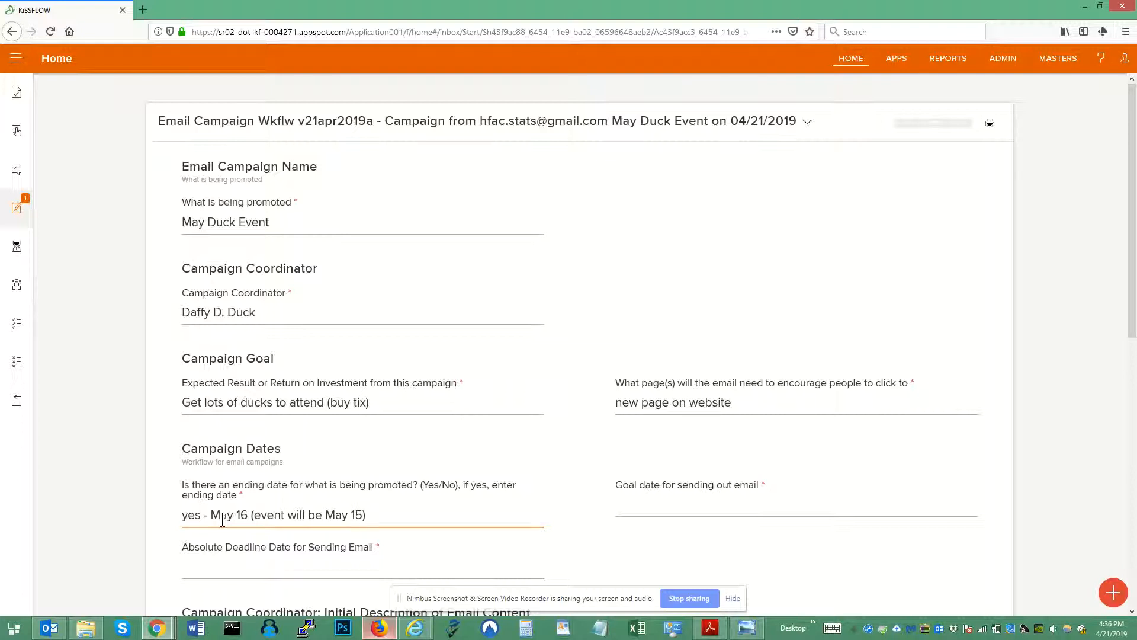
{"action": "left_click", "coordinate": [279, 222]}
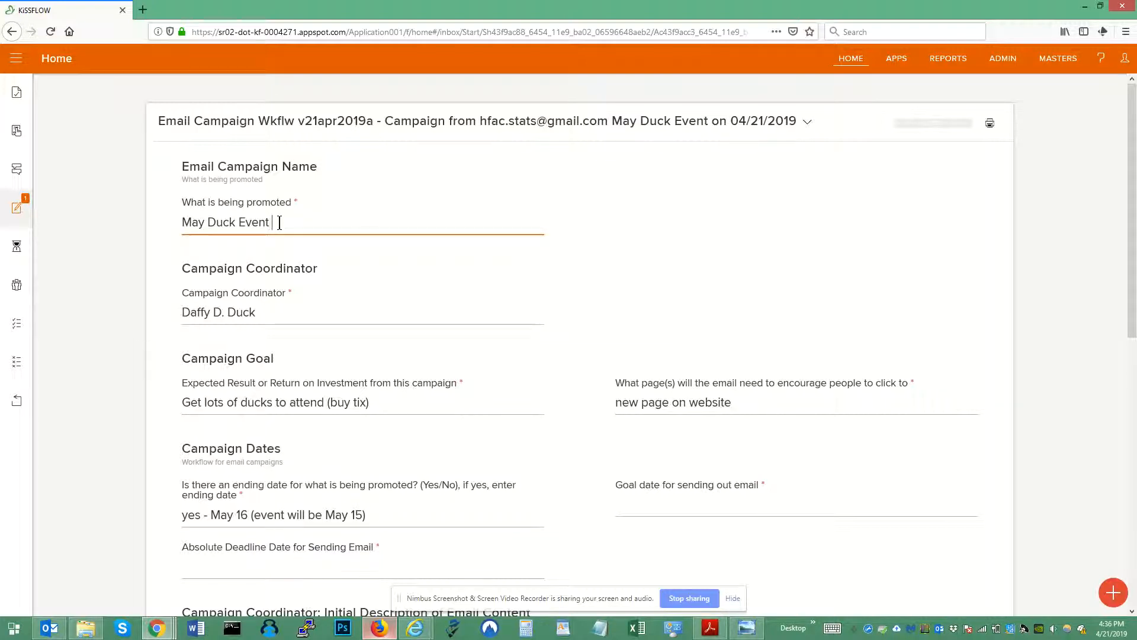
{"action": "type", "text": "- 15 May 2019"}
Set the goal date for sending the email to 4/25/2019 and the absolute deadline date to 4/26/2019
{"action": "left_click", "coordinate": [650, 506]}
{"action": "scroll", "coordinate": [649, 508], "scroll_direction": "down", "scroll_amount": 3}
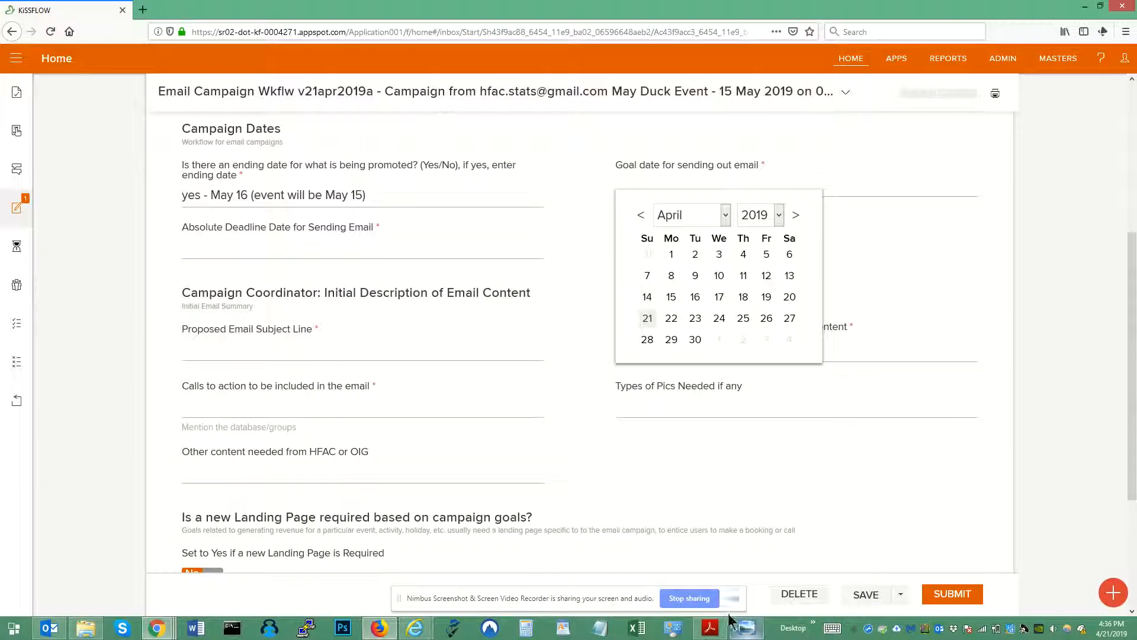
{"action": "left_click", "coordinate": [742, 318]}
{"action": "left_click", "coordinate": [298, 246]}
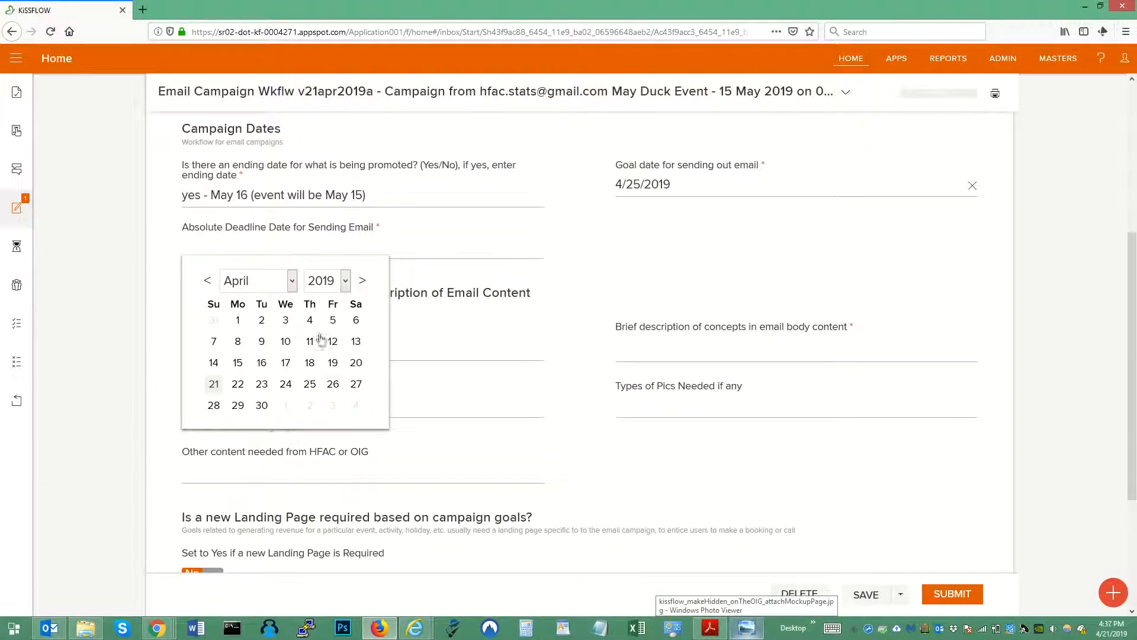
{"action": "left_click", "coordinate": [334, 391]}
Enter "Join your duck friends for a party May 15th!" as the proposed email subject line
{"action": "left_click", "coordinate": [251, 354]}
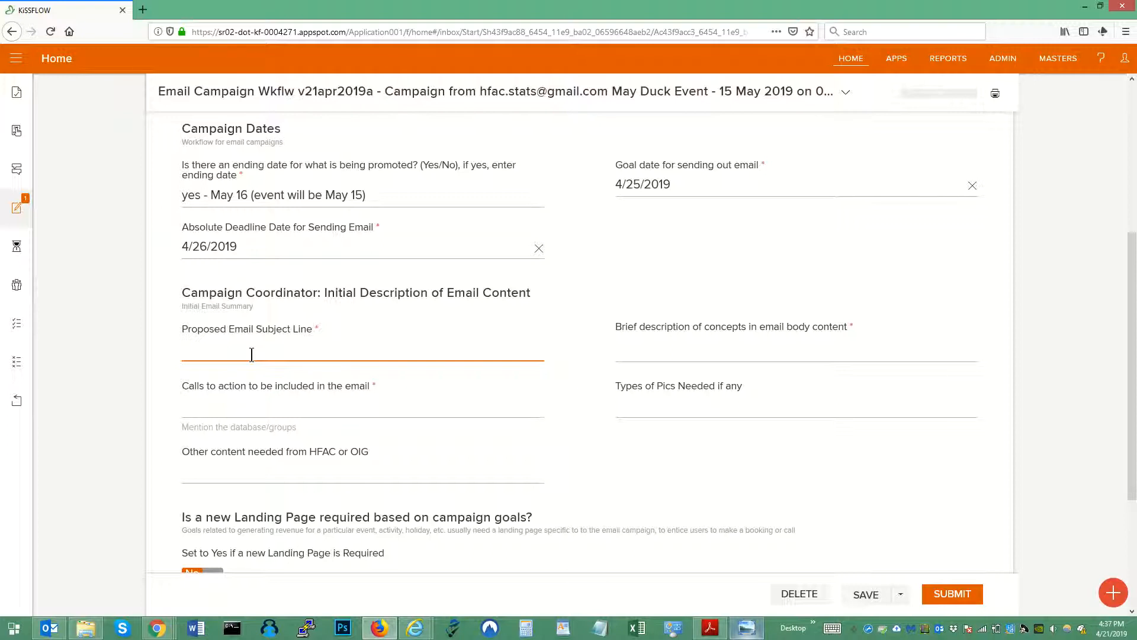
{"action": "type", "text": "Join your duck friends for a pa"}
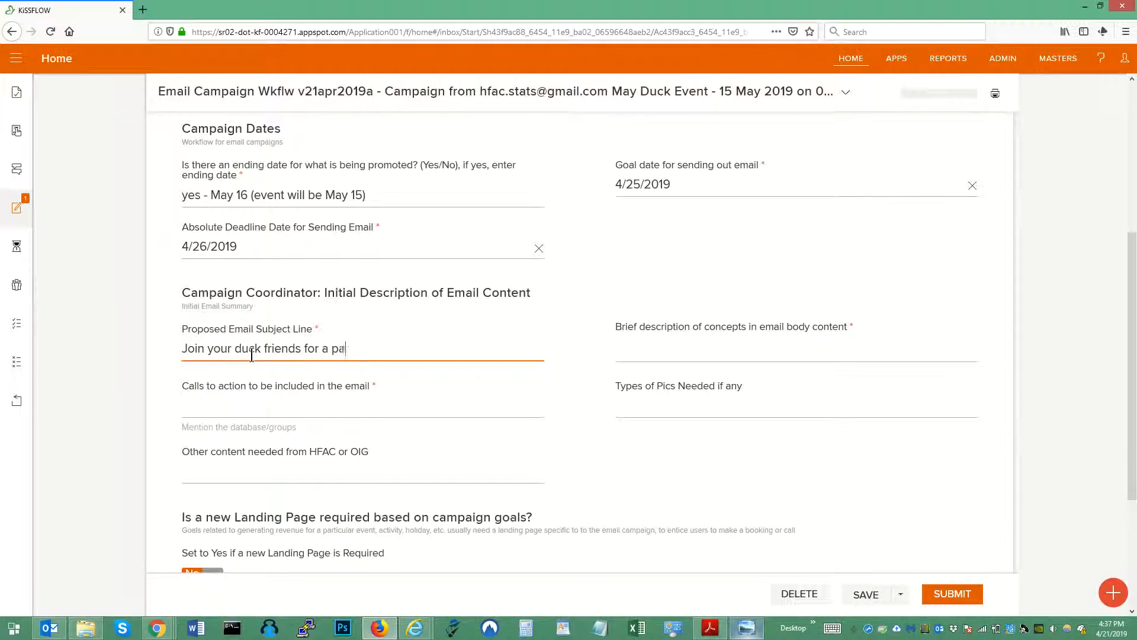
{"action": "type", "text": "rty May 15th!"}
{"action": "key", "text": "Tab"}
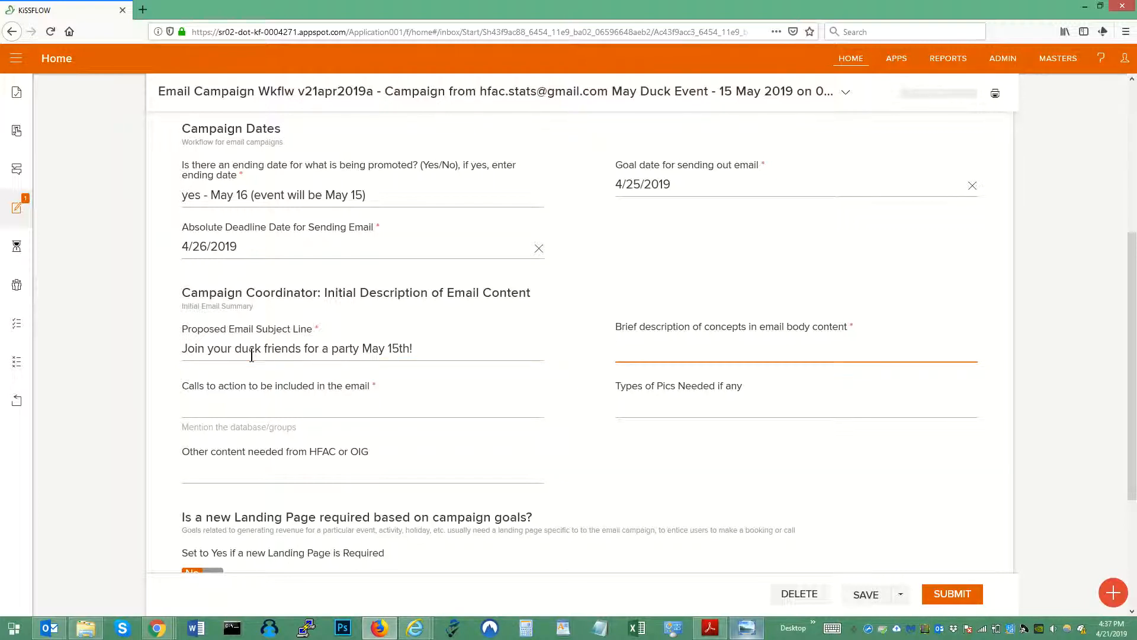
Describe the email body concepts as "what the party will be like, what to do, how much it costs, etc"
{"action": "type", "text": "what the party will be lik"}
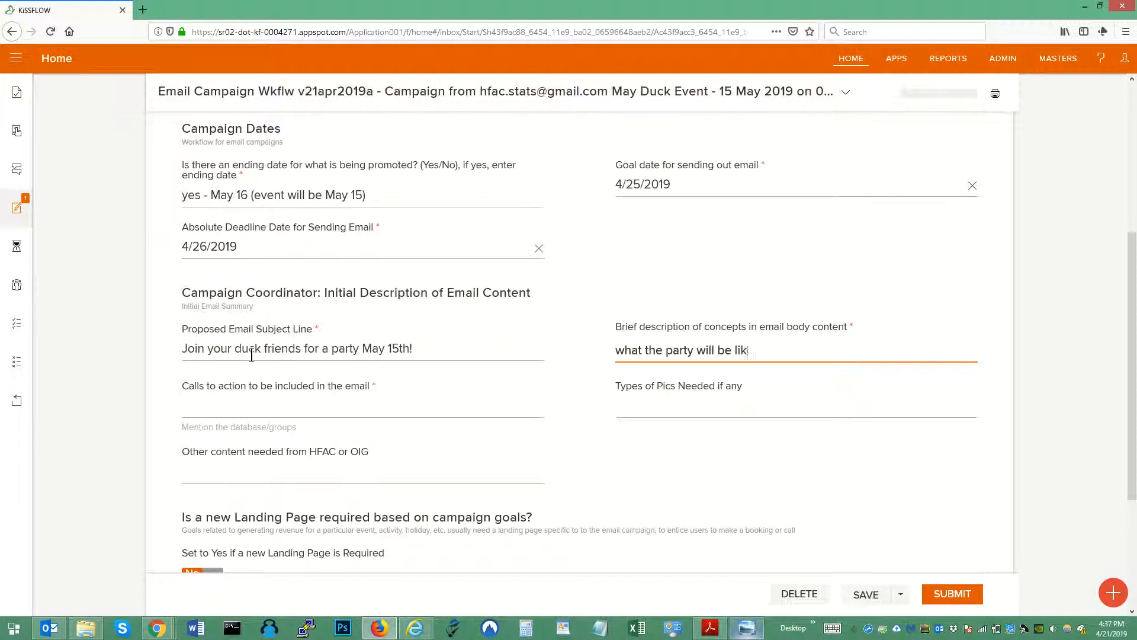
{"action": "type", "text": "e, what to do, how muc"}
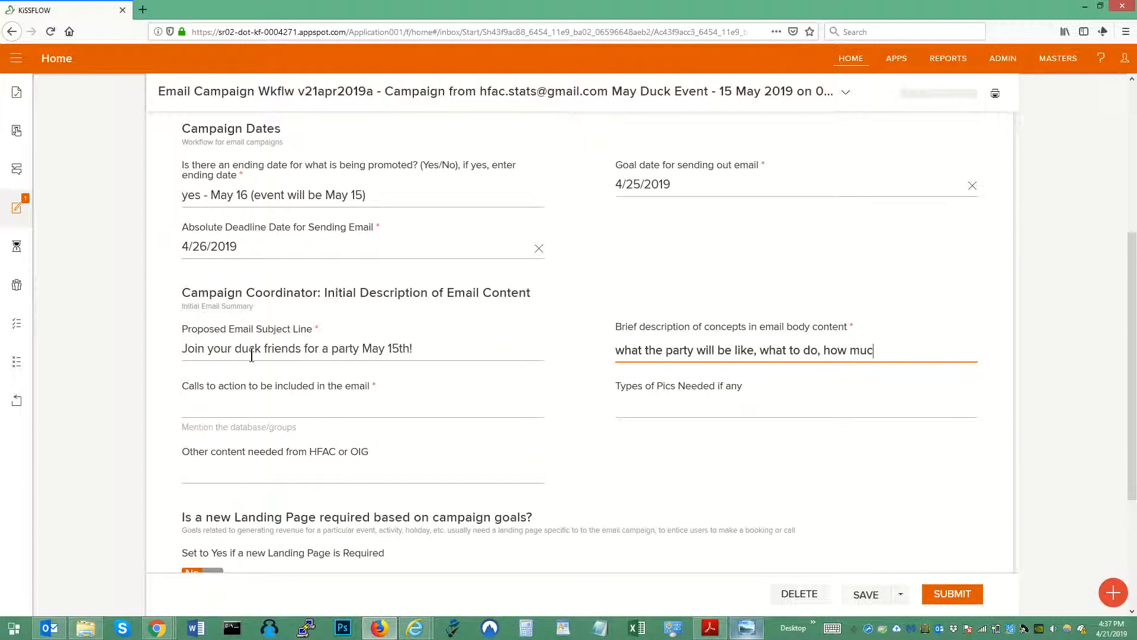
{"action": "type", "text": "h it costs, etc"}
{"action": "key", "text": "Tab"}
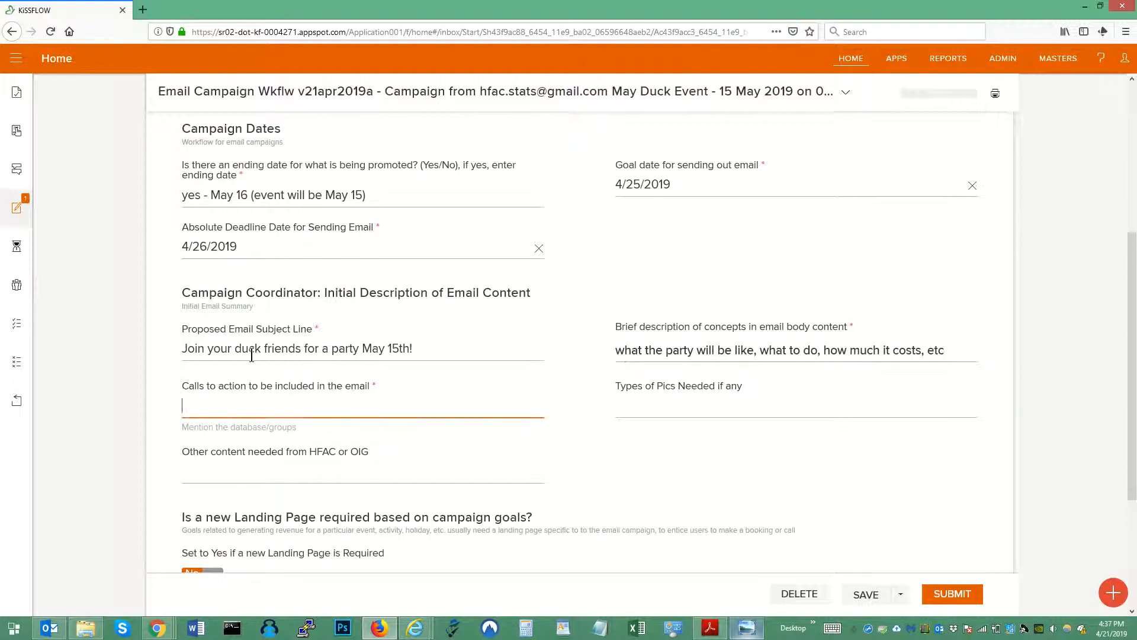
Enter "click to website to buy tix online, or call to buy" as the calls to action in the email
{"action": "type", "text": "click "}
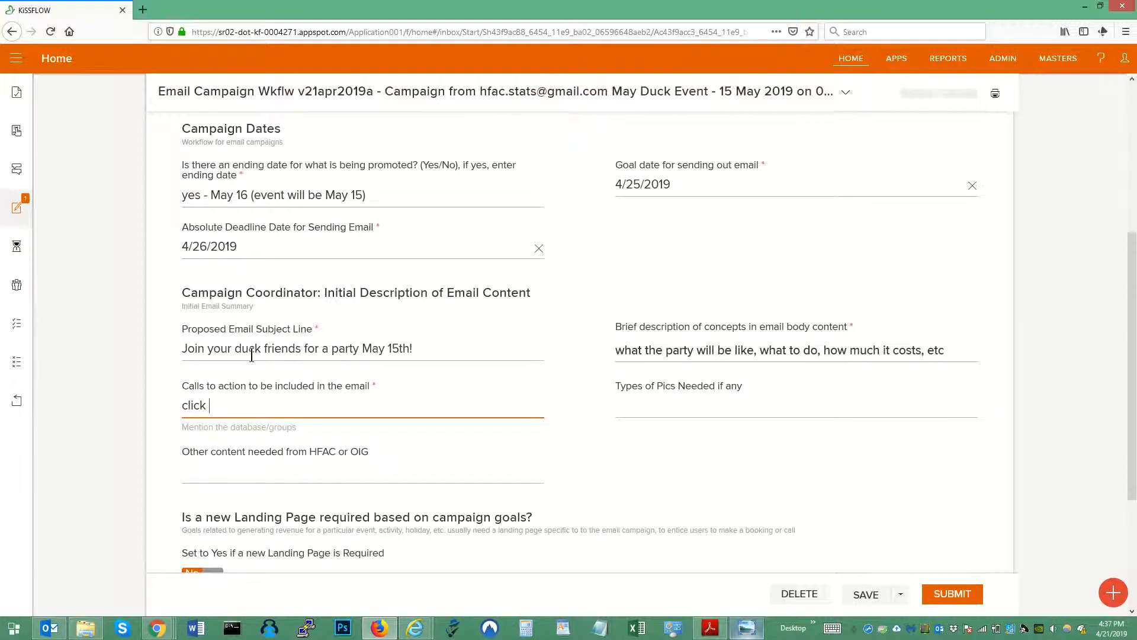
{"action": "type", "text": "to website to nbuy"}
{"action": "key", "text": "BackSpace"}
{"action": "key", "text": "BackSpace"}
{"action": "key", "text": "BackSpace"}
{"action": "key", "text": "BackSpace"}
{"action": "key", "text": "BackSpace"}
{"action": "type", "text": "buy"}
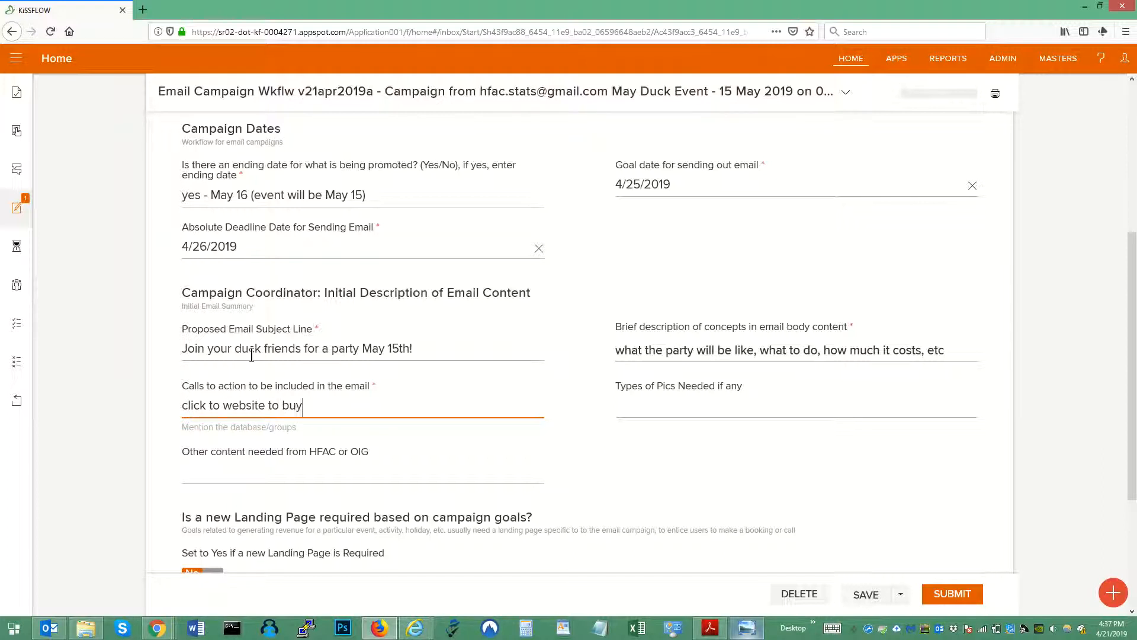
{"action": "key", "text": "BackSpace"}
{"action": "key", "text": "BackSpace"}
{"action": "type", "text": "buy ti"}
{"action": "type", "text": "x ("}
{"action": "key", "text": "BackSpace"}
{"action": "type", "text": "online, o"}
{"action": "key", "text": "BackSpace"}
{"action": "key", "text": "BackSpace"}
{"action": "type", "text": ", or call to buy"}
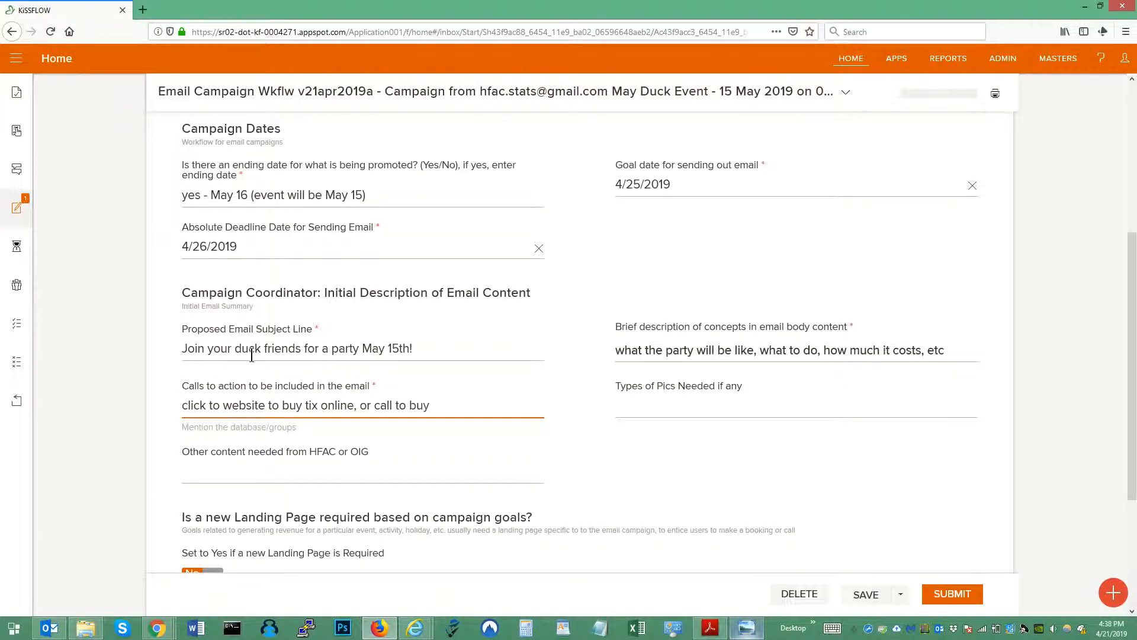
{"action": "key", "text": "Tab"}
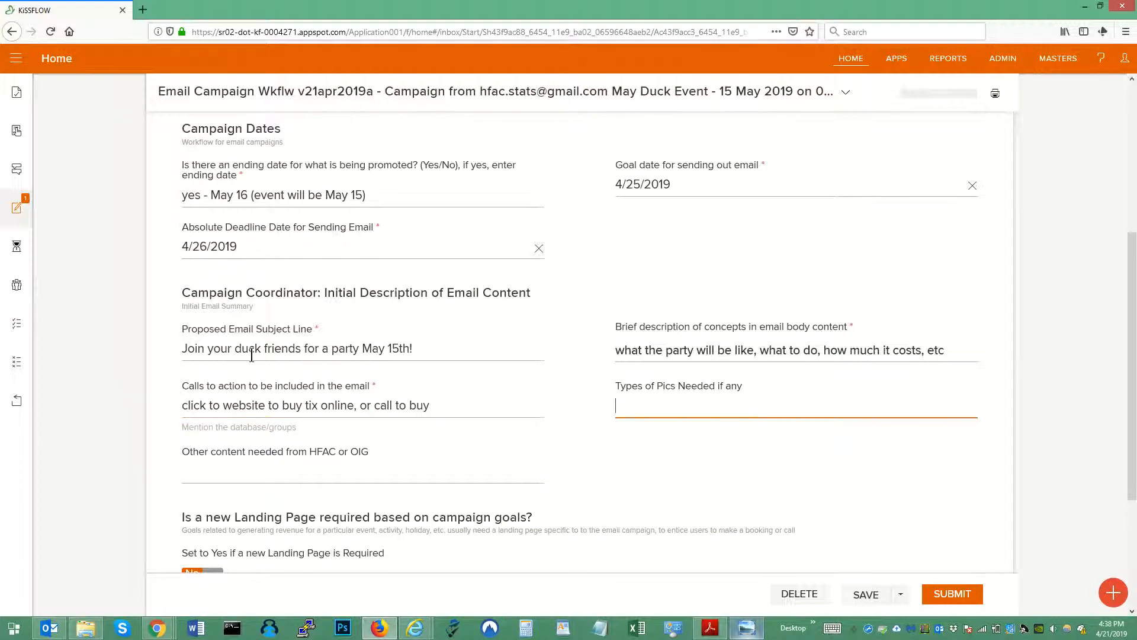
Enter "duck pond and some happy duck family pics" as the types of pics needed
{"action": "type", "text": "duck pond and soem duck f"}
{"action": "key", "text": "BackSpace"}
{"action": "key", "text": "BackSpace"}
{"action": "key", "text": "BackSpace"}
{"action": "key", "text": "BackSpace"}
{"action": "key", "text": "BackSpace"}
{"action": "key", "text": "BackSpace"}
{"action": "key", "text": "BackSpace"}
{"action": "key", "text": "BackSpace"}
{"action": "key", "text": "BackSpace"}
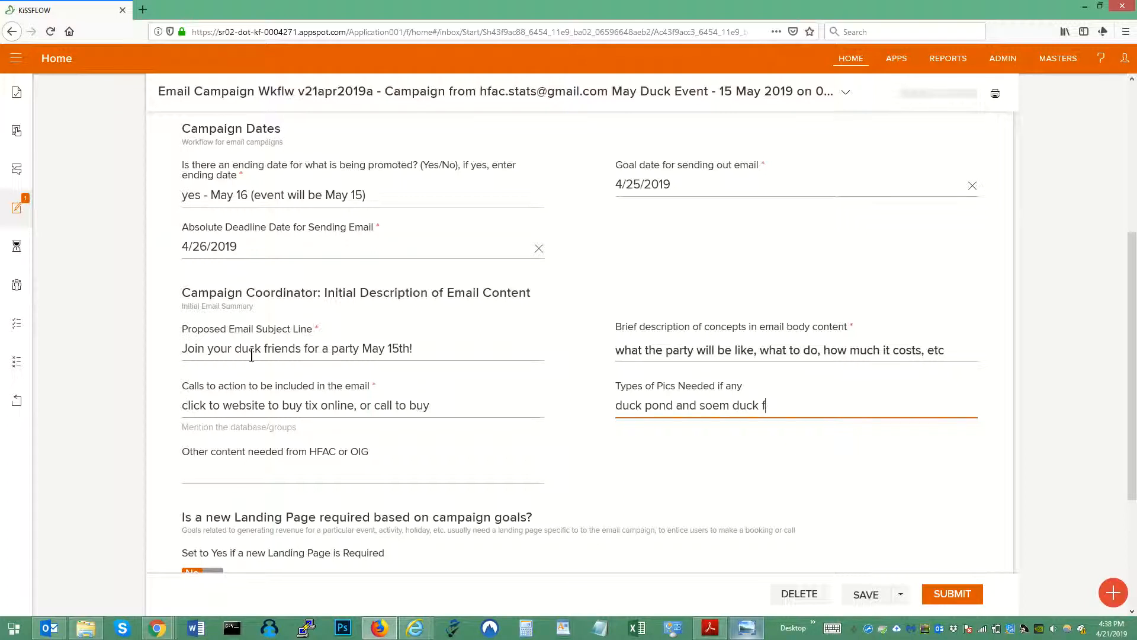
{"action": "type", "text": "me duck family pics"}
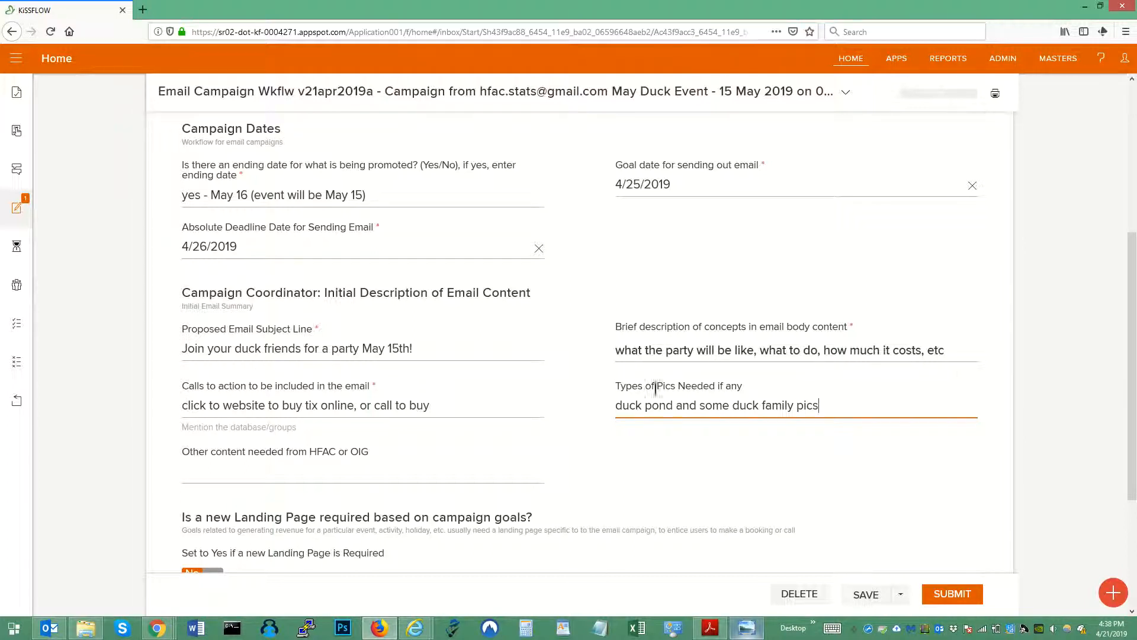
{"action": "left_click", "coordinate": [732, 408]}
{"action": "type", "text": "happy"}
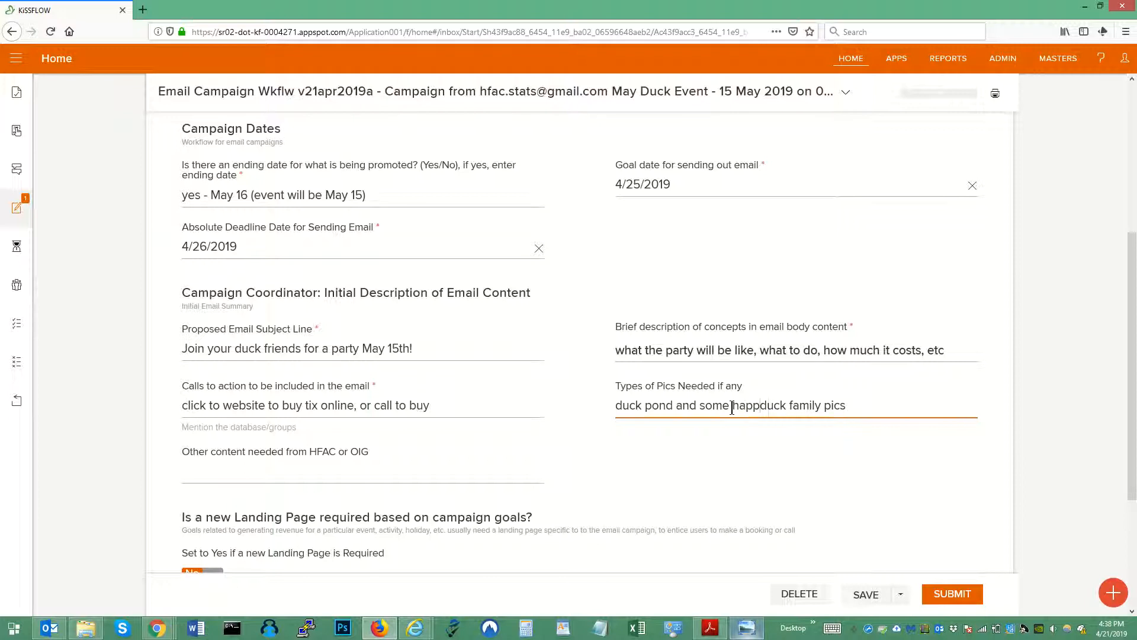
Enter "description of the duck pond including depth and how many fish" as other content needed from HFAC or OIG
{"action": "left_click", "coordinate": [307, 472]}
{"action": "type", "text": "description of"}
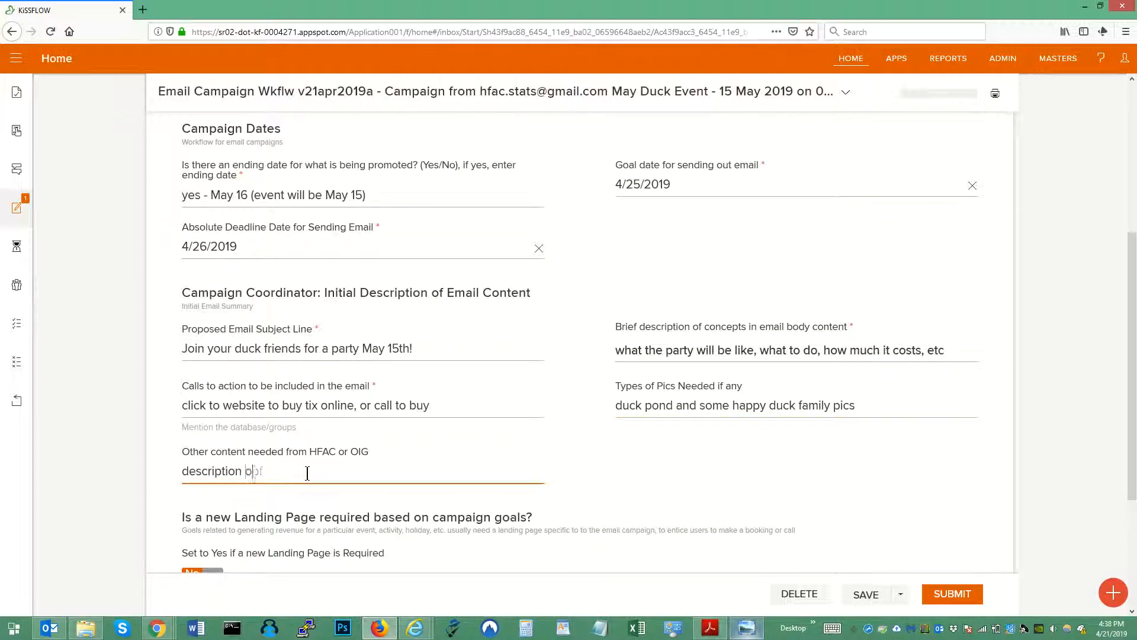
{"action": "key", "text": "BackSpace"}
{"action": "type", "text": "f the duck pond including depth and how many fish"}
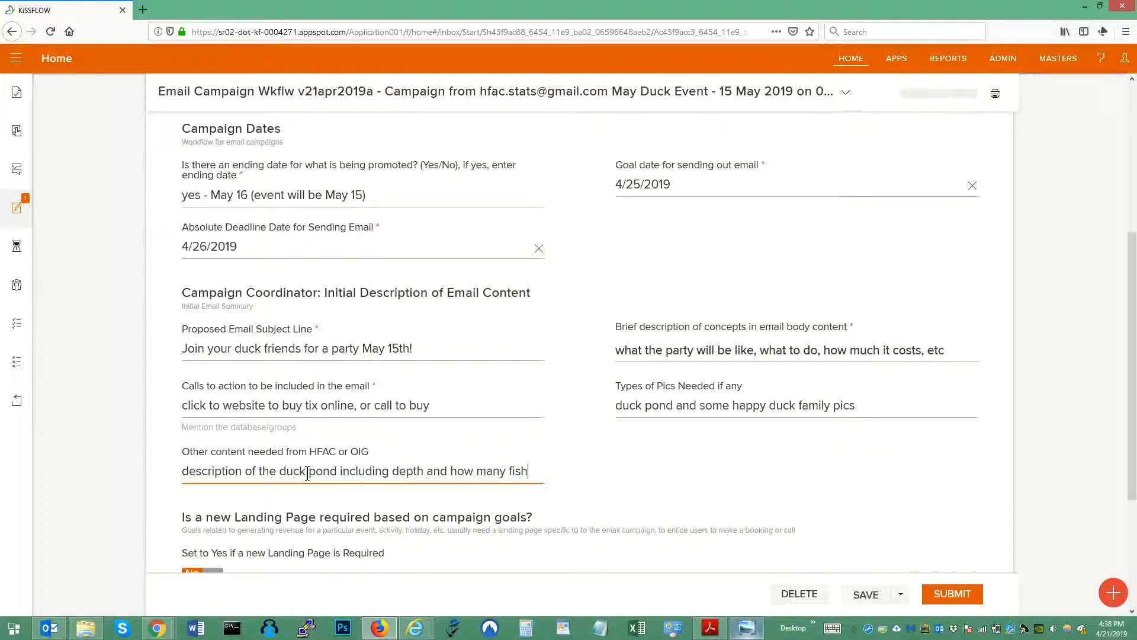
Set the new Landing Page requirement to Yes and submit the campaign form
{"action": "scroll", "coordinate": [422, 352], "scroll_direction": "down", "scroll_amount": 3}
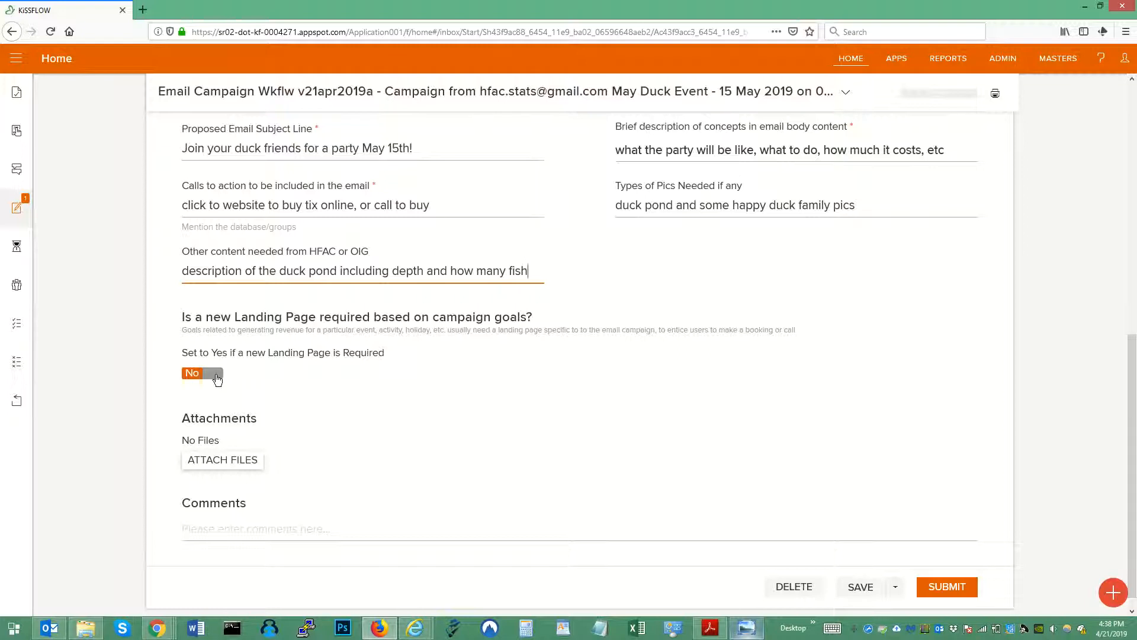
{"action": "left_click", "coordinate": [217, 378]}
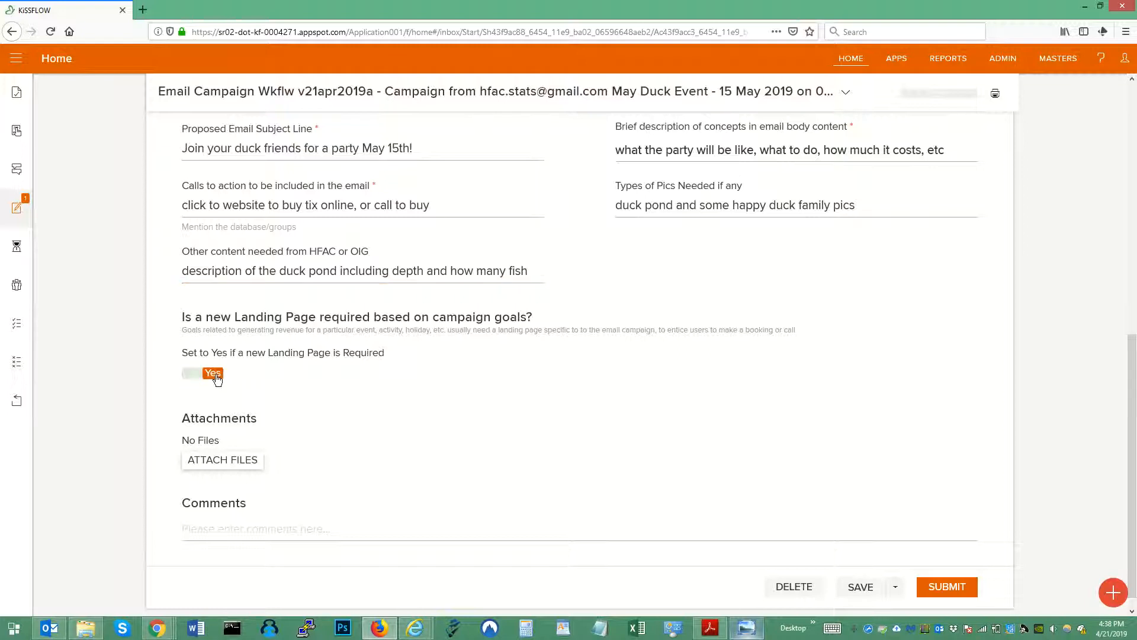
{"action": "left_click", "coordinate": [945, 588]}
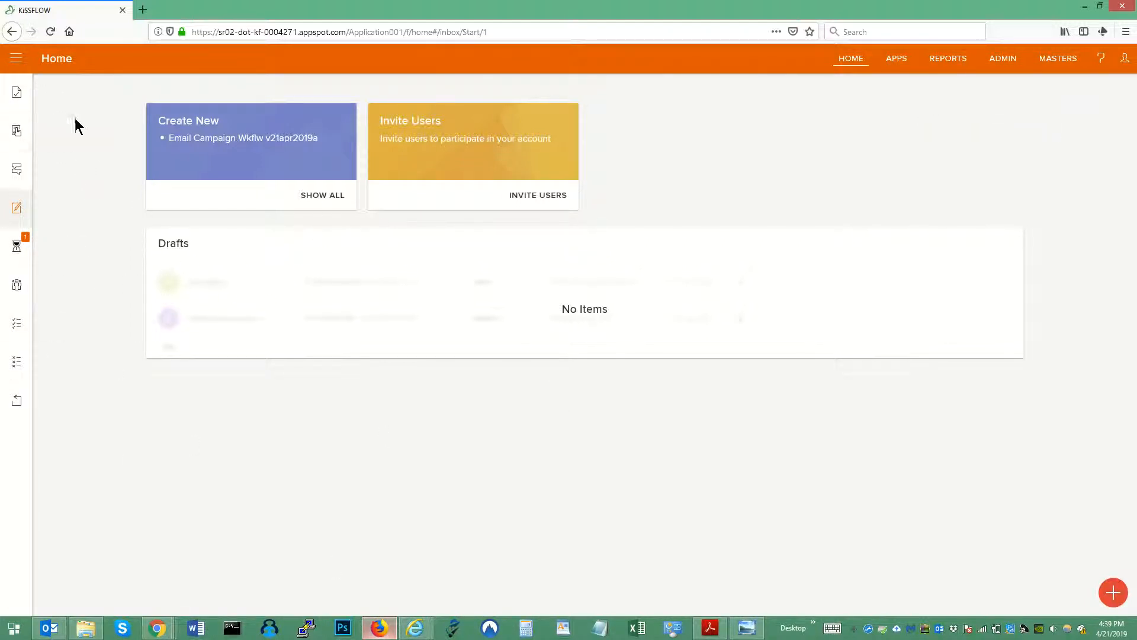
Return to the KiSSFLOW home page, then switch to Chrome and show the Kissflow-labelled mail in Gmail
{"action": "left_click", "coordinate": [57, 63]}
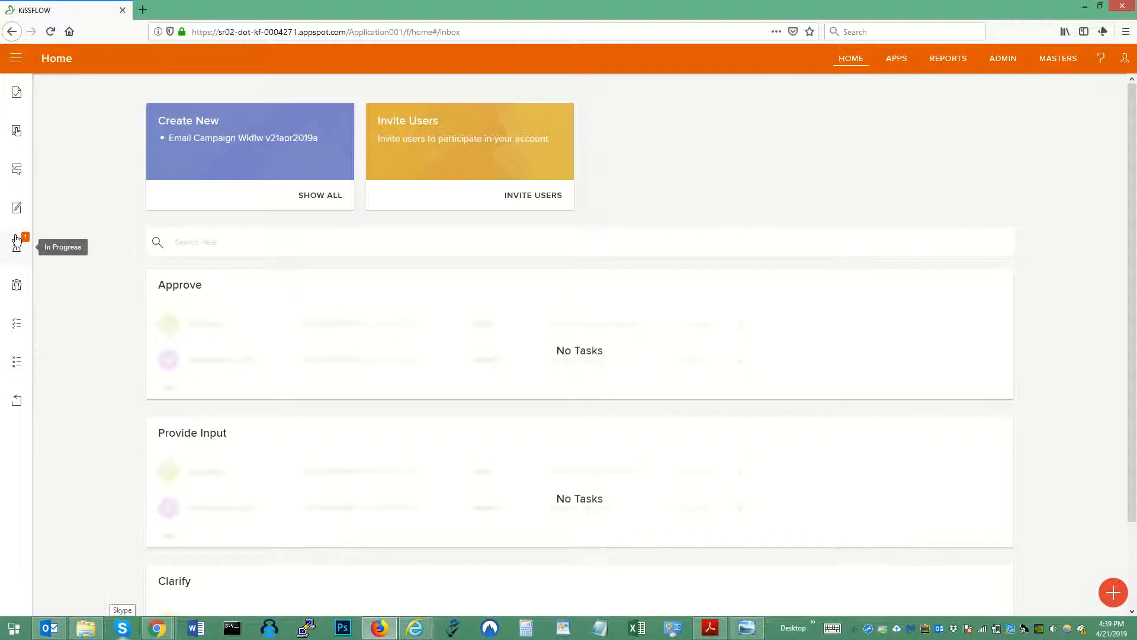
{"action": "mouse_move", "coordinate": [158, 632]}
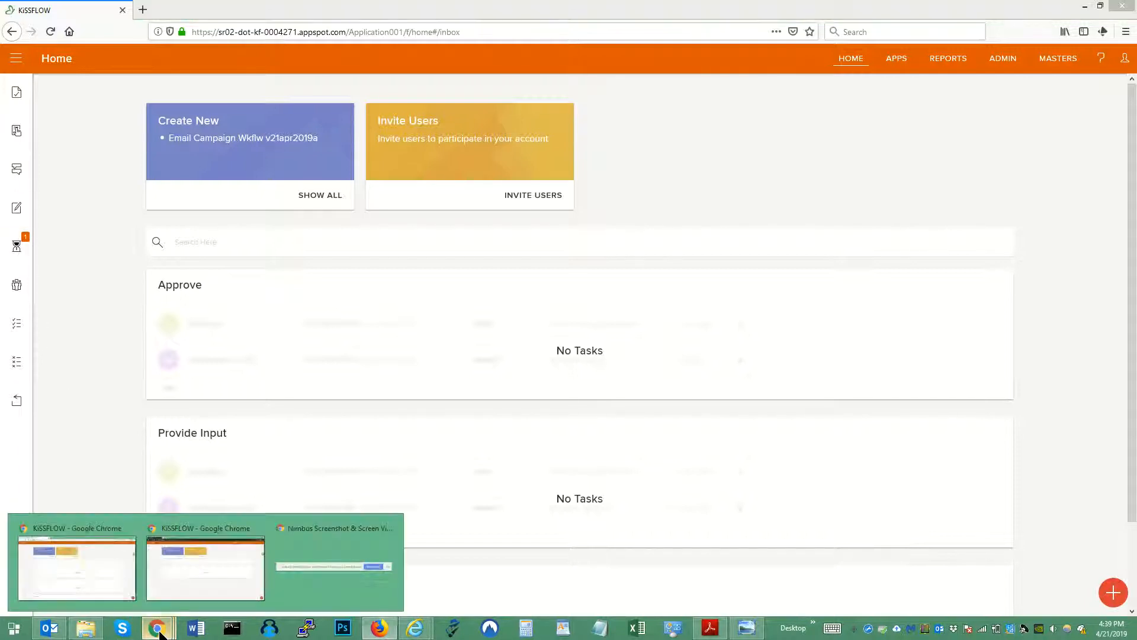
{"action": "left_click", "coordinate": [104, 532]}
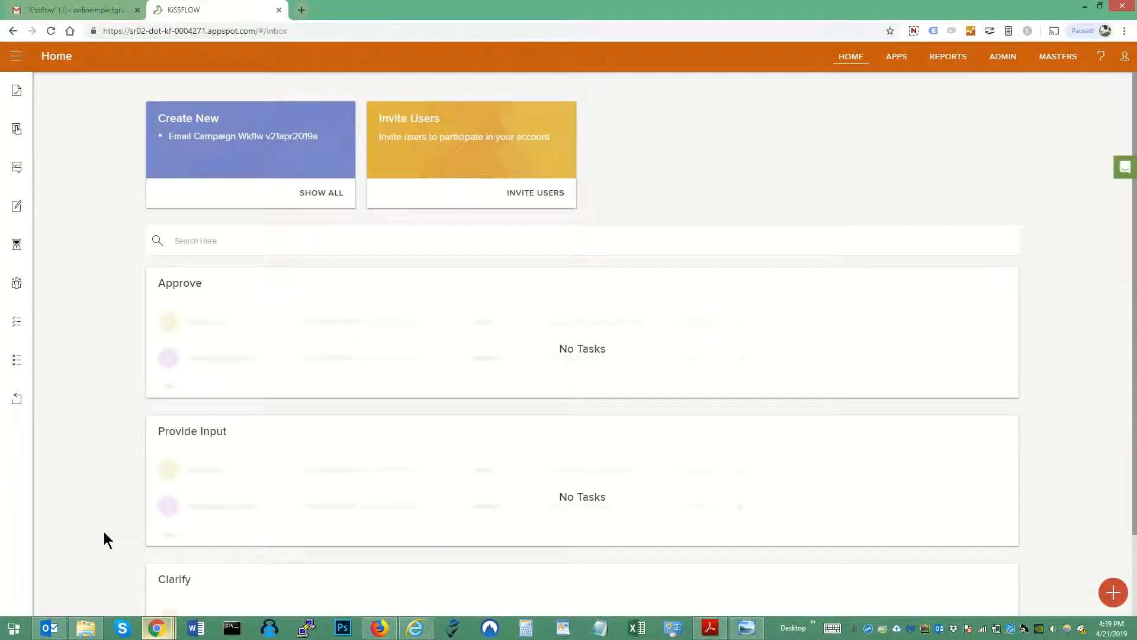
{"action": "left_click", "coordinate": [36, 7]}
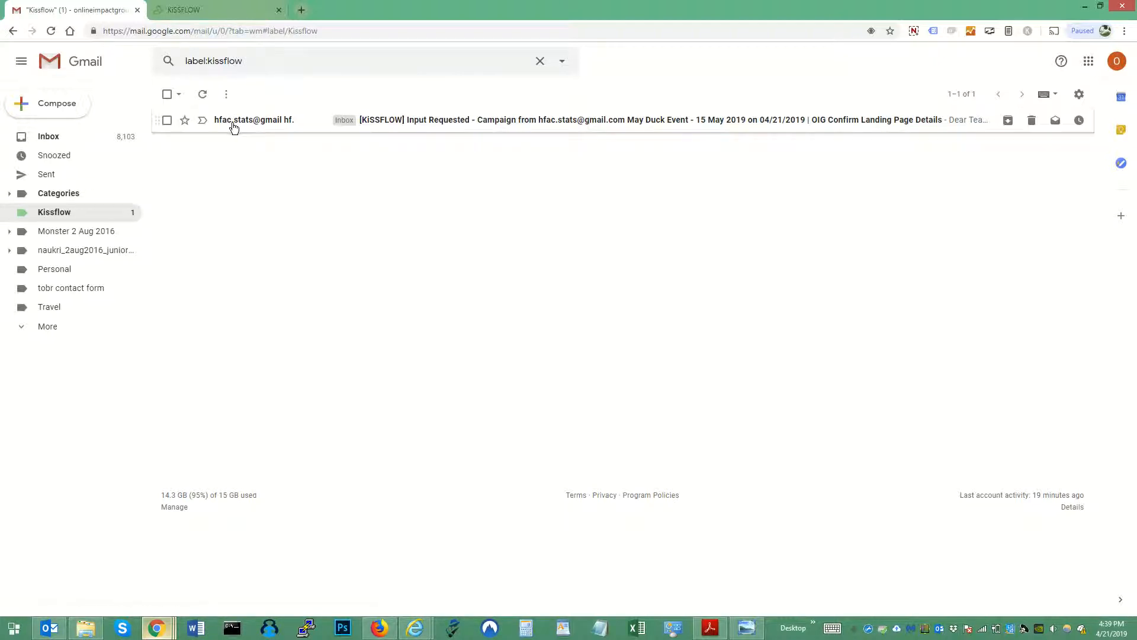
Open the OIG Confirm Landing Page Details request mail, view its KiSSFLOW item and review the May Duck Event campaign details
{"action": "left_click", "coordinate": [439, 128]}
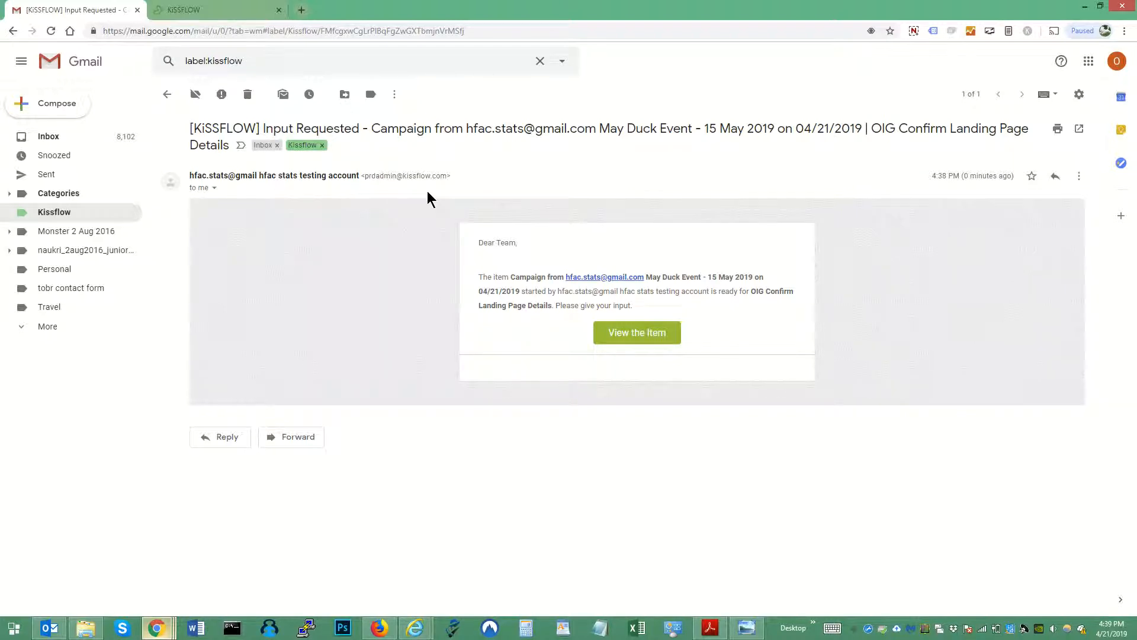
{"action": "left_click", "coordinate": [634, 331]}
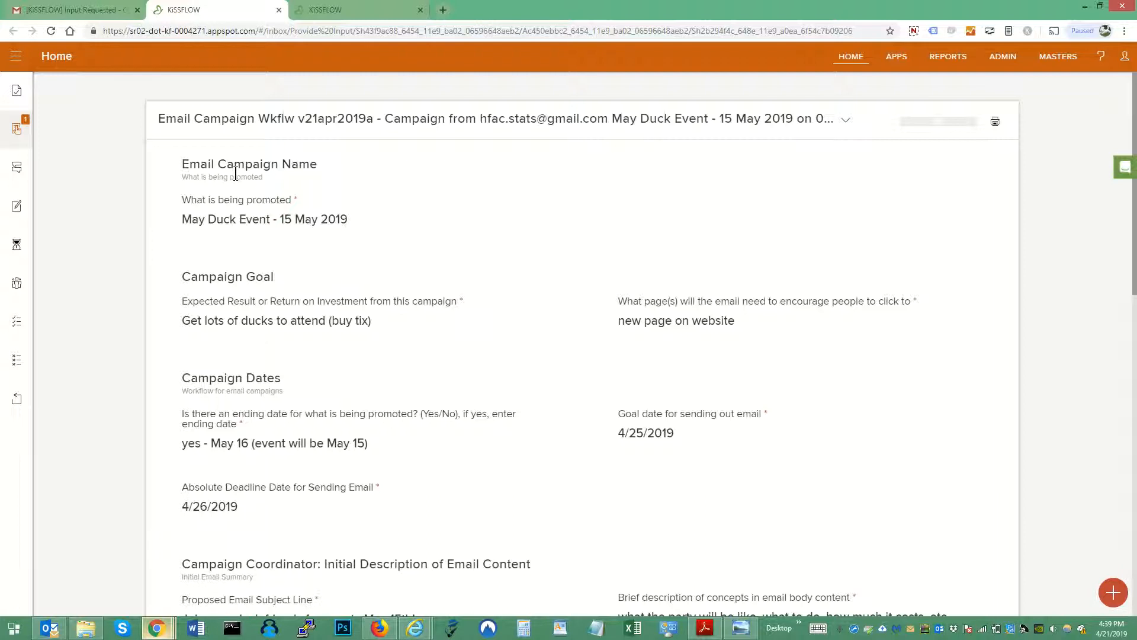
{"action": "scroll", "coordinate": [236, 173], "scroll_direction": "down", "scroll_amount": 3}
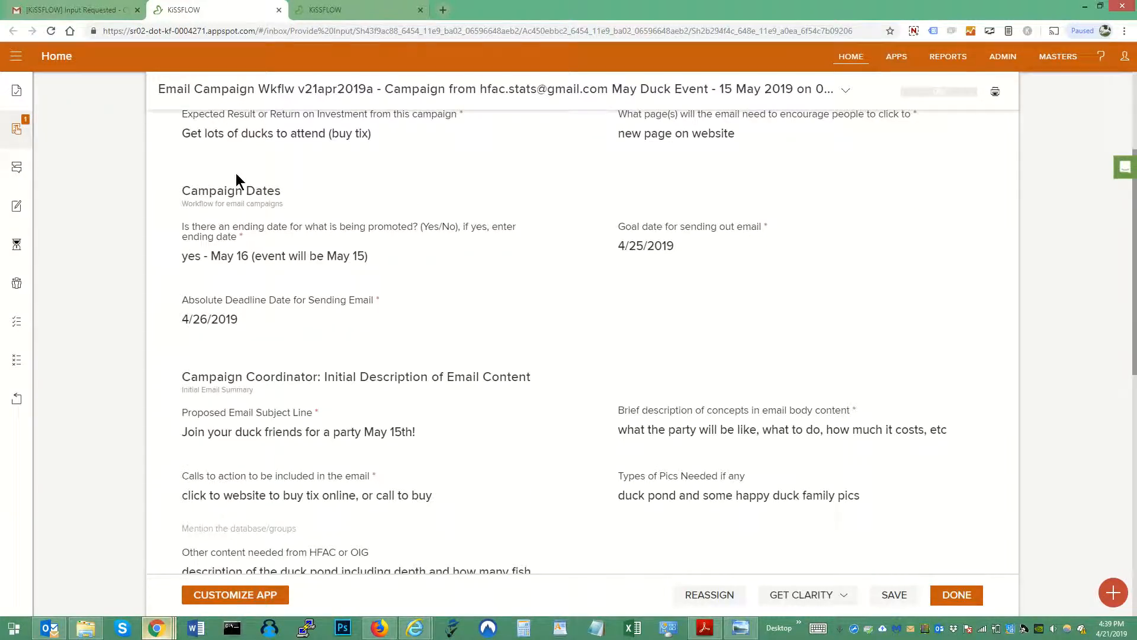
{"action": "scroll", "coordinate": [236, 173], "scroll_direction": "down", "scroll_amount": 6}
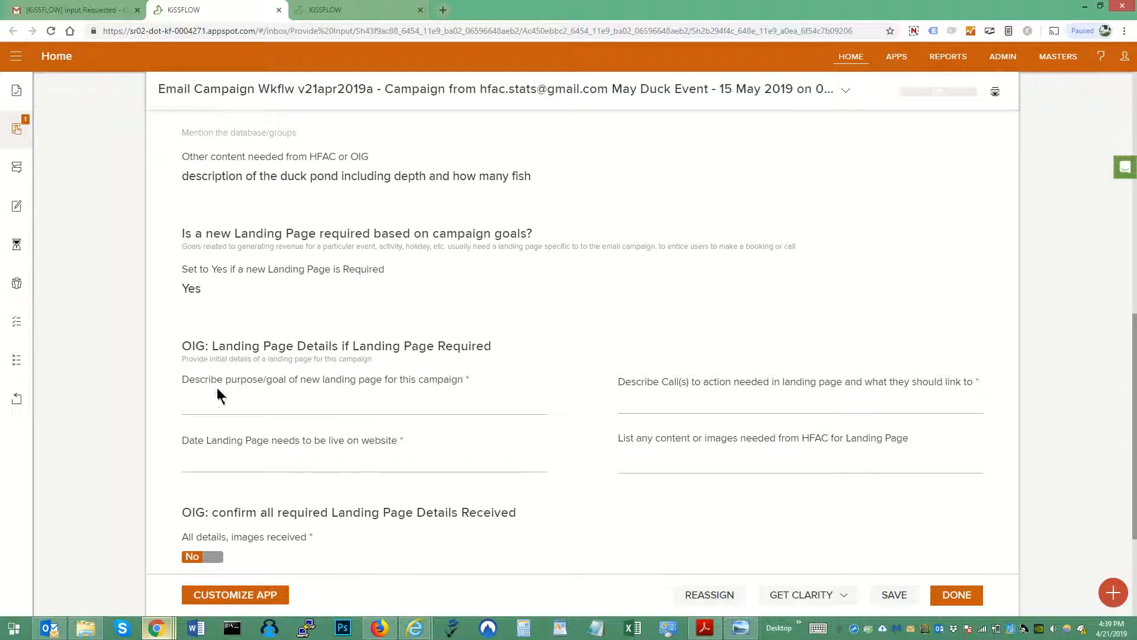
Enter "get ducks enthused and excited to attend" as the purpose/goal of the new landing page
{"action": "double_click", "coordinate": [187, 290]}
{"action": "left_click", "coordinate": [203, 404]}
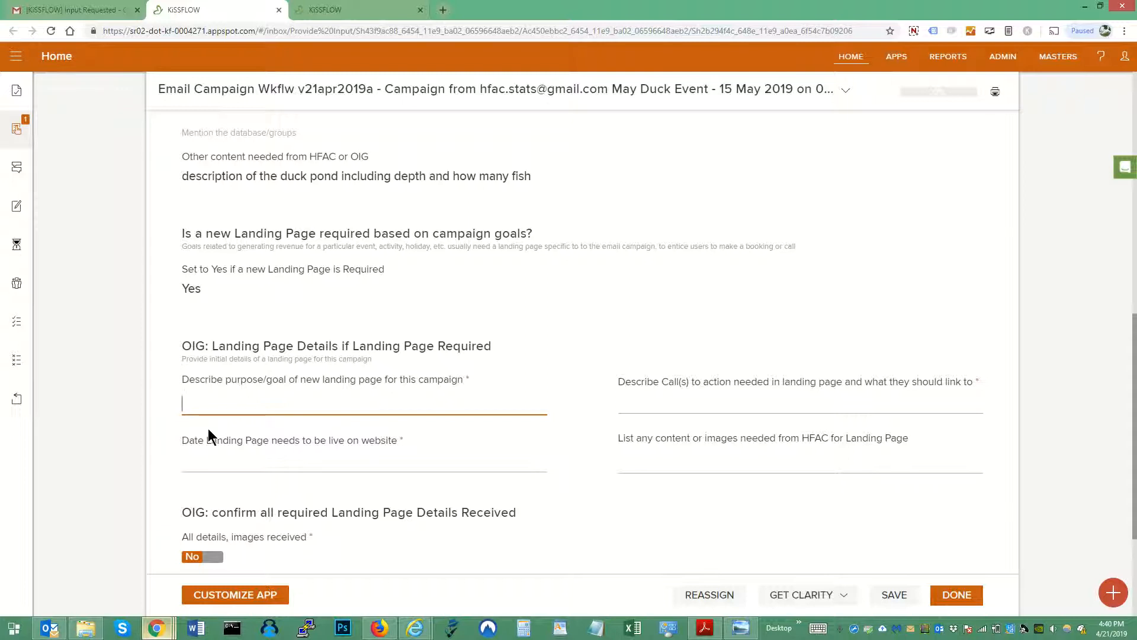
{"action": "type", "text": "get ducks en"}
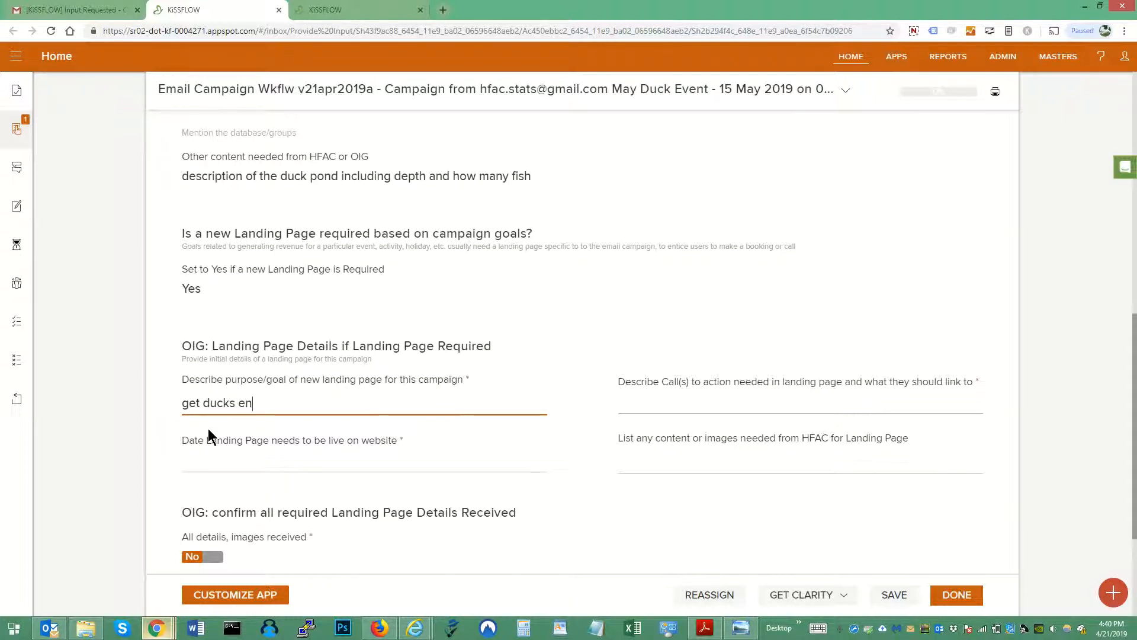
{"action": "type", "text": "thused and e"}
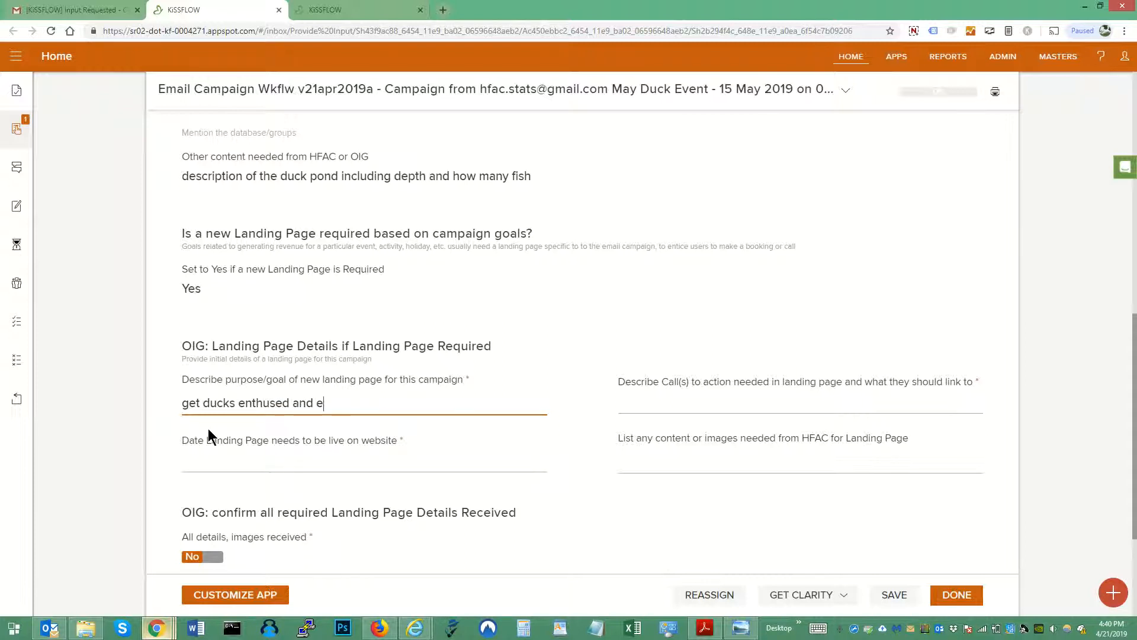
{"action": "type", "text": "xcited to attend"}
{"action": "key", "text": "Tab"}
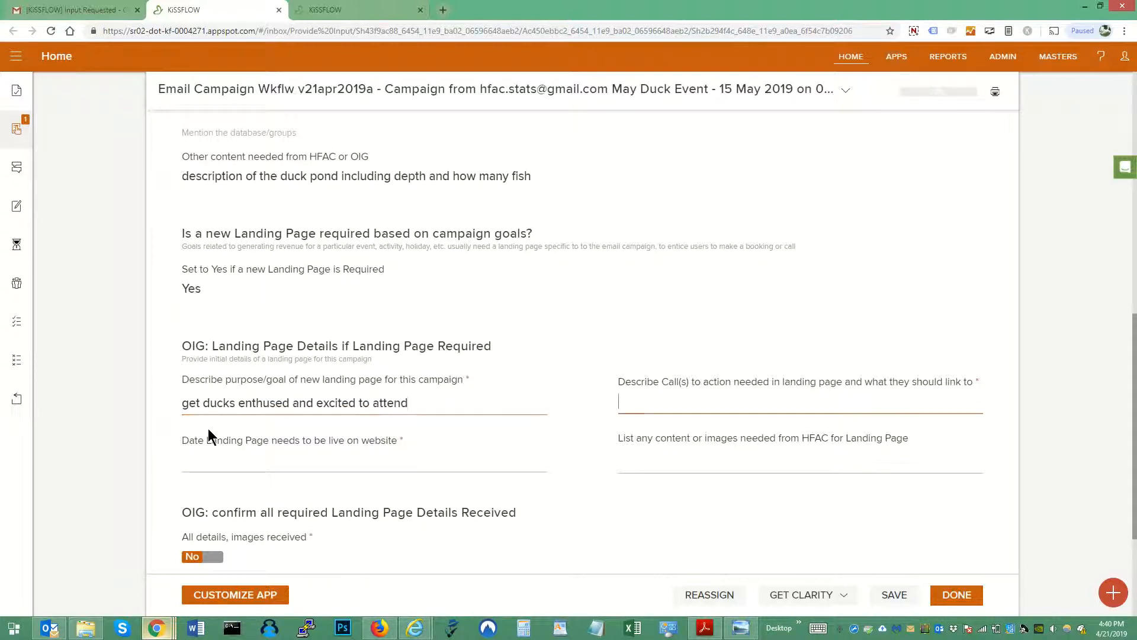
Enter "book online or call" as the landing page's calls to action and set its live date to 4/26/2019
{"action": "type", "text": "book online or call"}
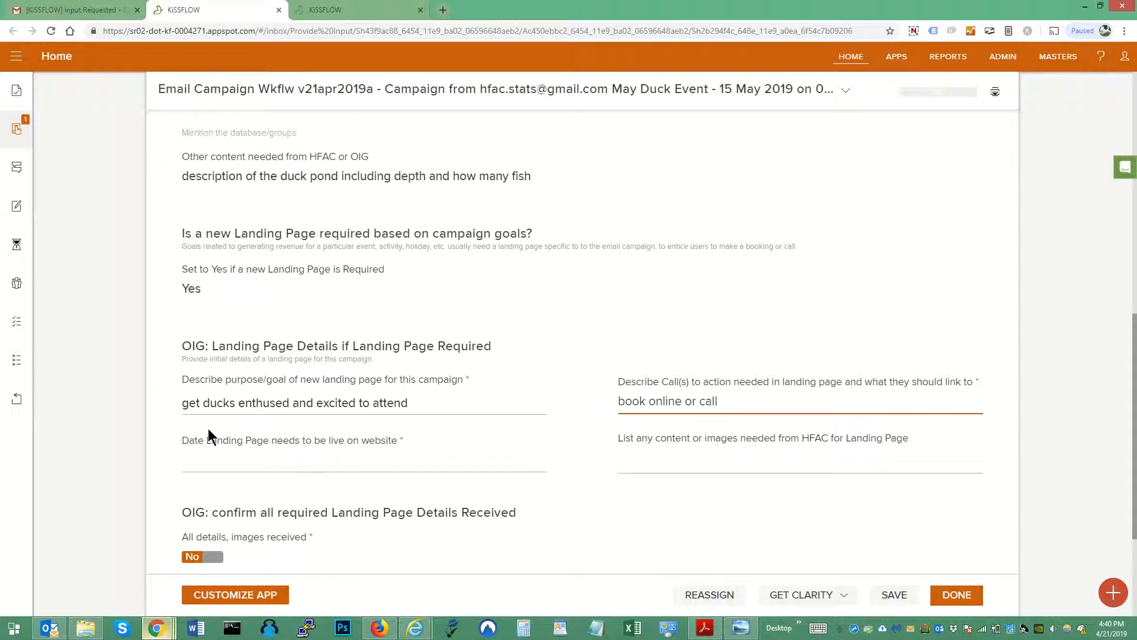
{"action": "left_click", "coordinate": [207, 428]}
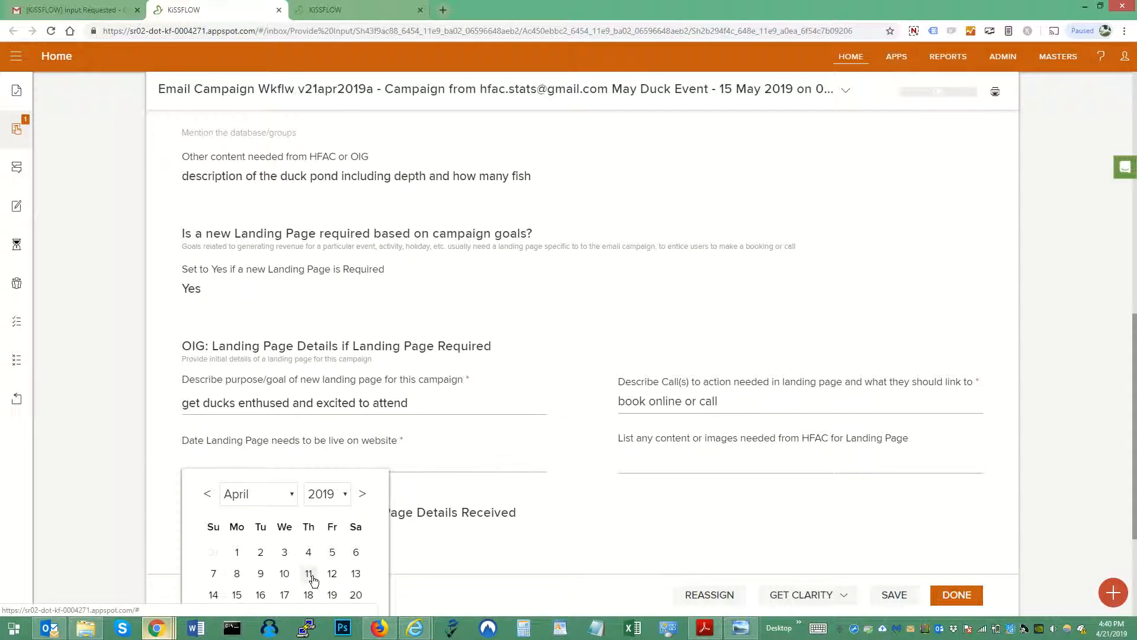
{"action": "scroll", "coordinate": [350, 527], "scroll_direction": "down", "scroll_amount": 3}
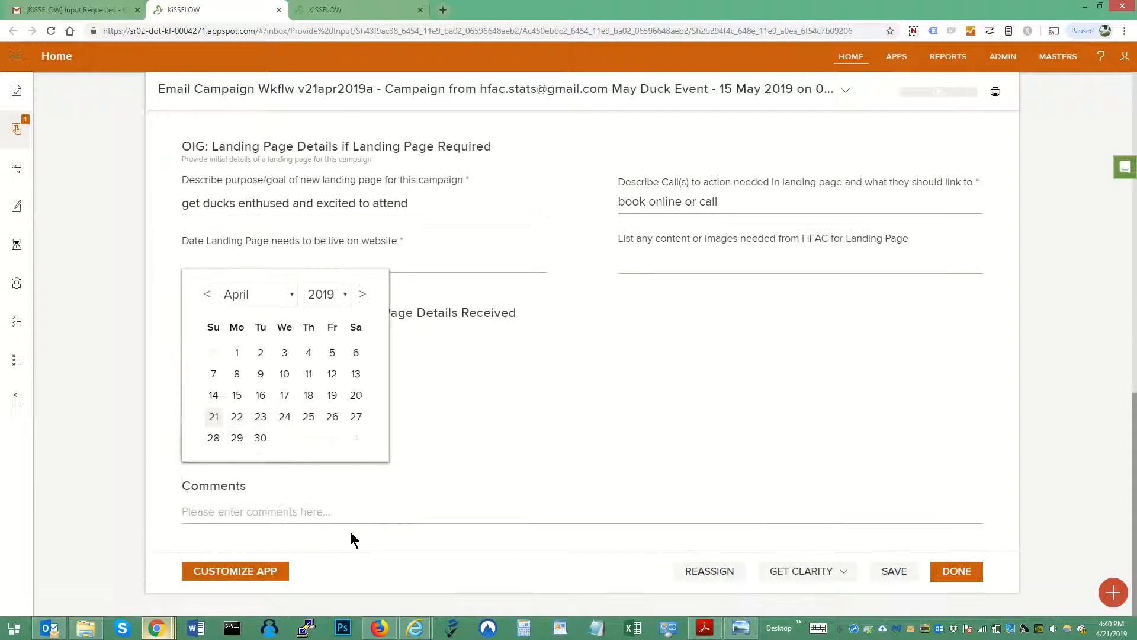
{"action": "left_click", "coordinate": [332, 417]}
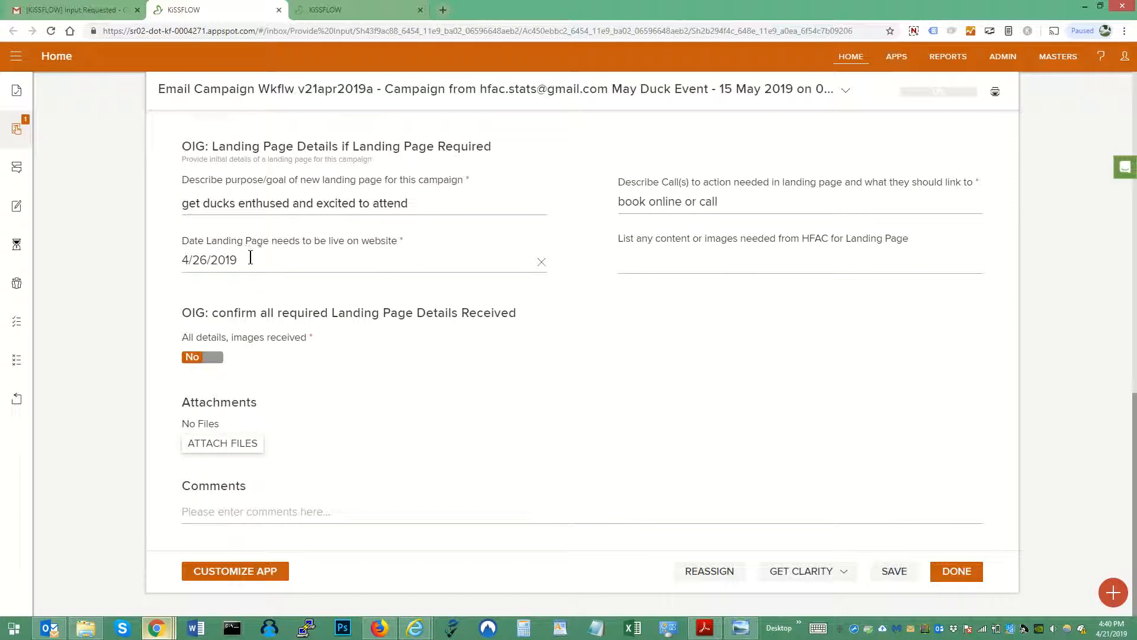
List "duck pics and pond pics" as content needed from HFAC for the landing page and submit the form
{"action": "left_click", "coordinate": [769, 265]}
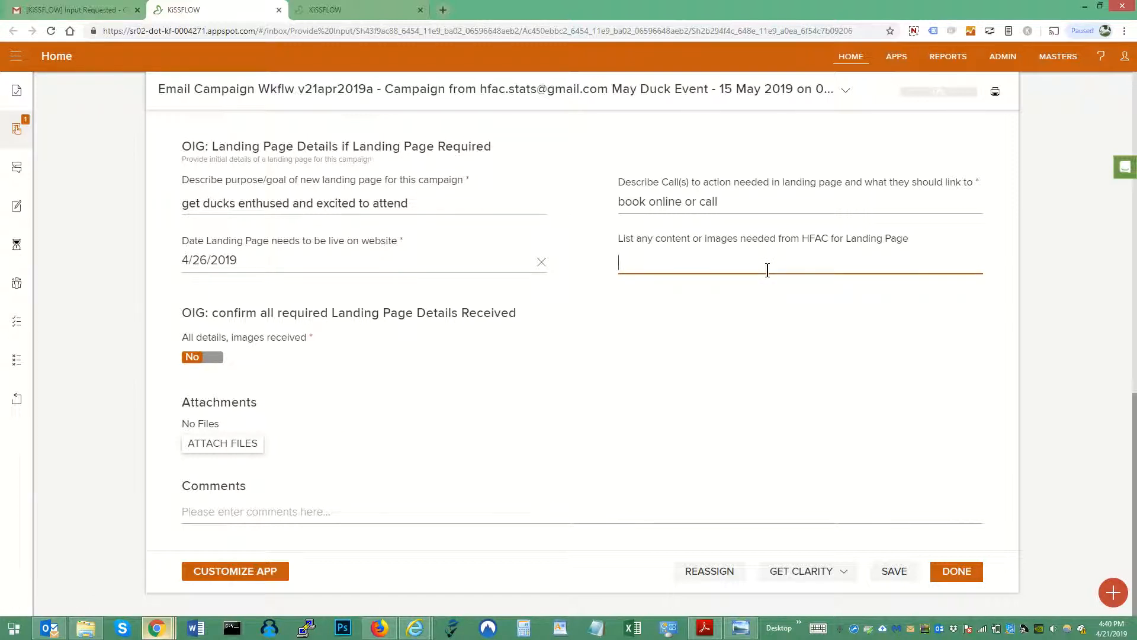
{"action": "type", "text": "duck pics and pond pics"}
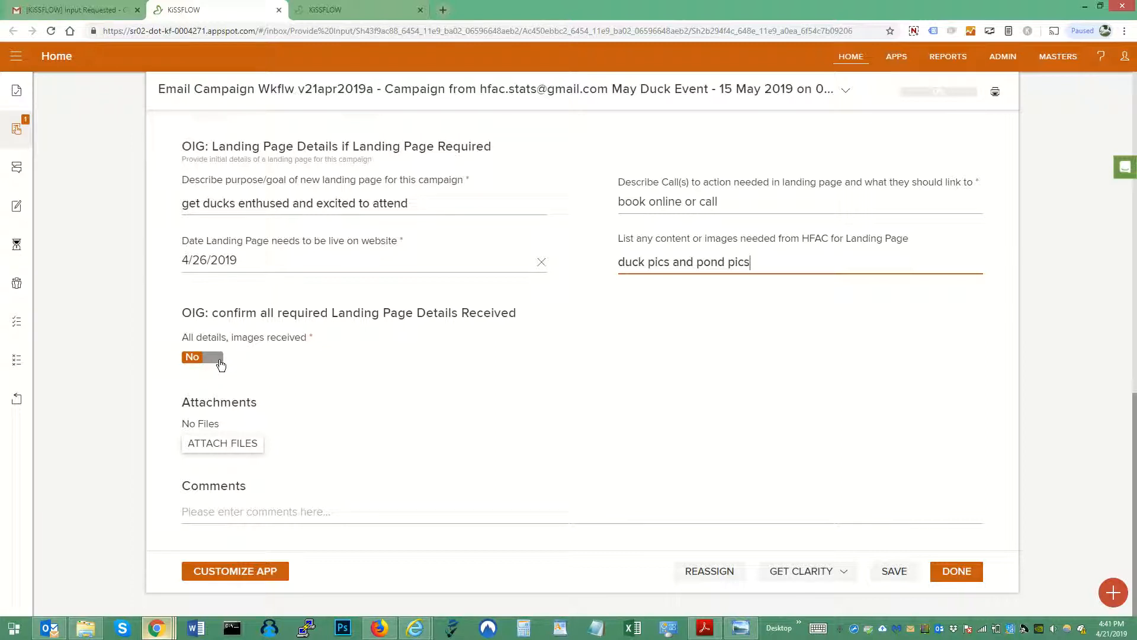
{"action": "left_click", "coordinate": [955, 572]}
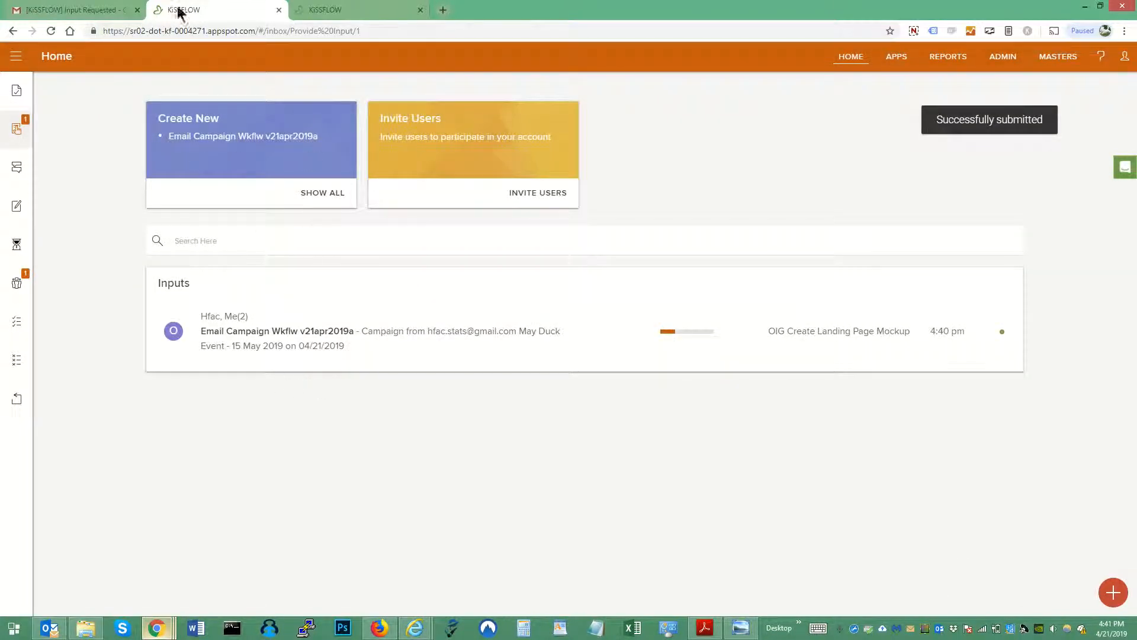
Return to the Kissflow-labelled mail in Gmail and open the item from the new OIG create Landing Page Mockup request
{"action": "left_click", "coordinate": [64, 12]}
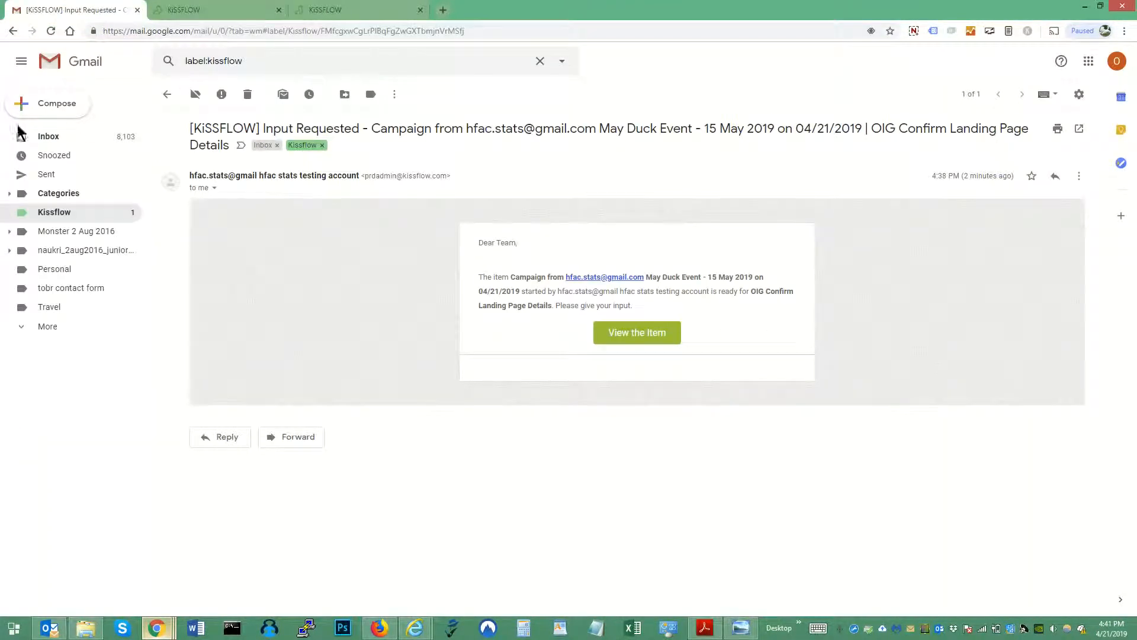
{"action": "left_click", "coordinate": [54, 212]}
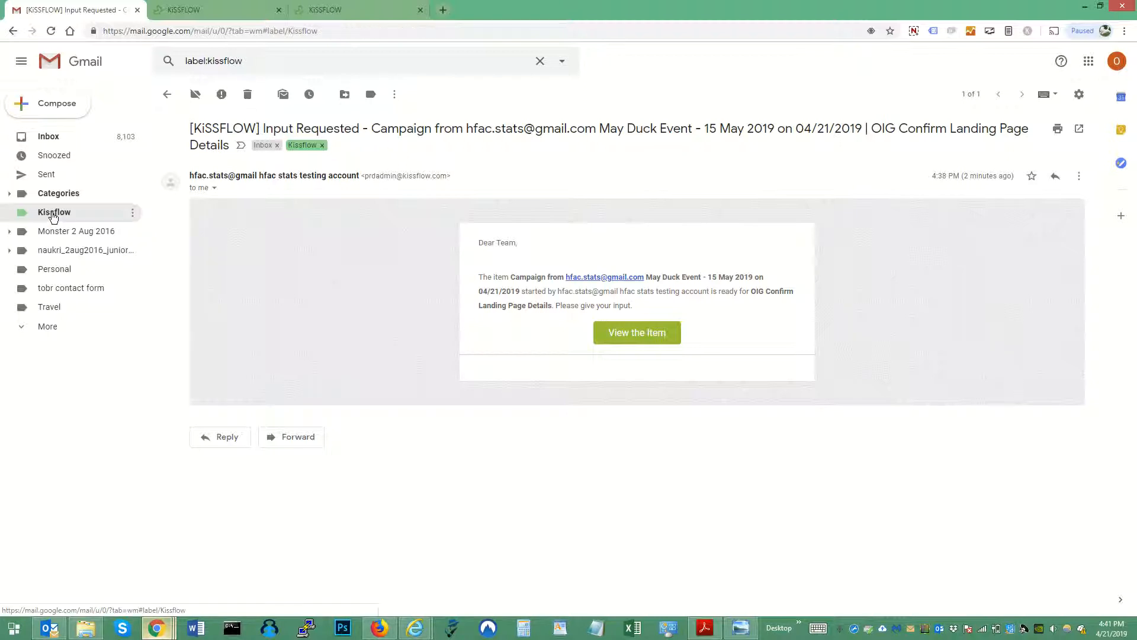
{"action": "left_click", "coordinate": [406, 120]}
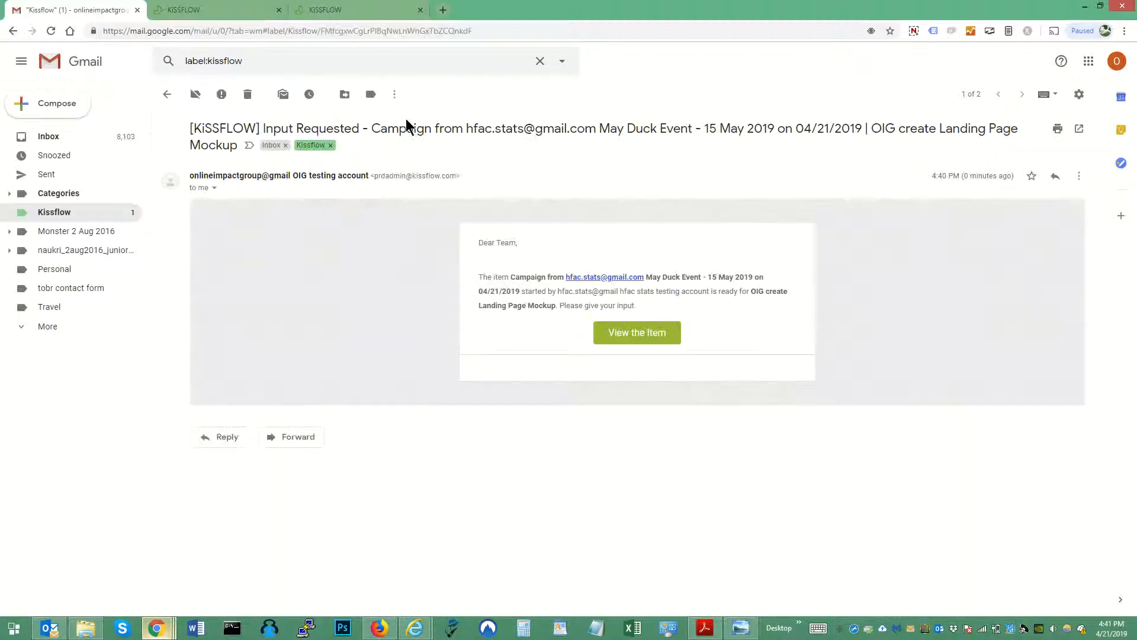
{"action": "left_click", "coordinate": [633, 333]}
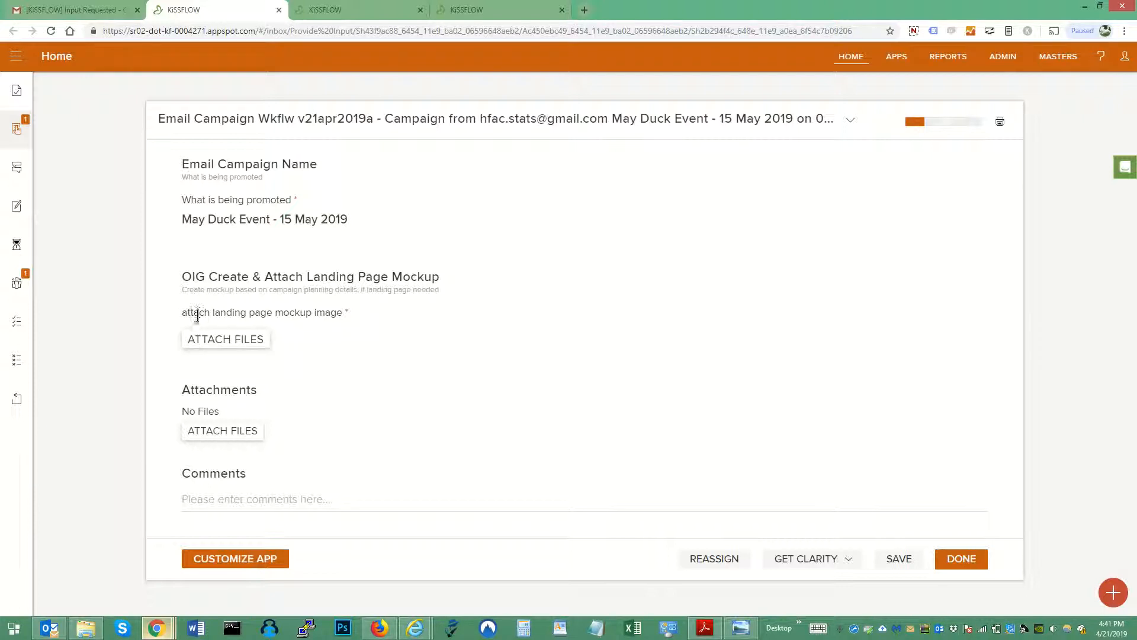
{"action": "left_click_drag", "start_coordinate": [198, 313], "coordinate": [366, 317]}
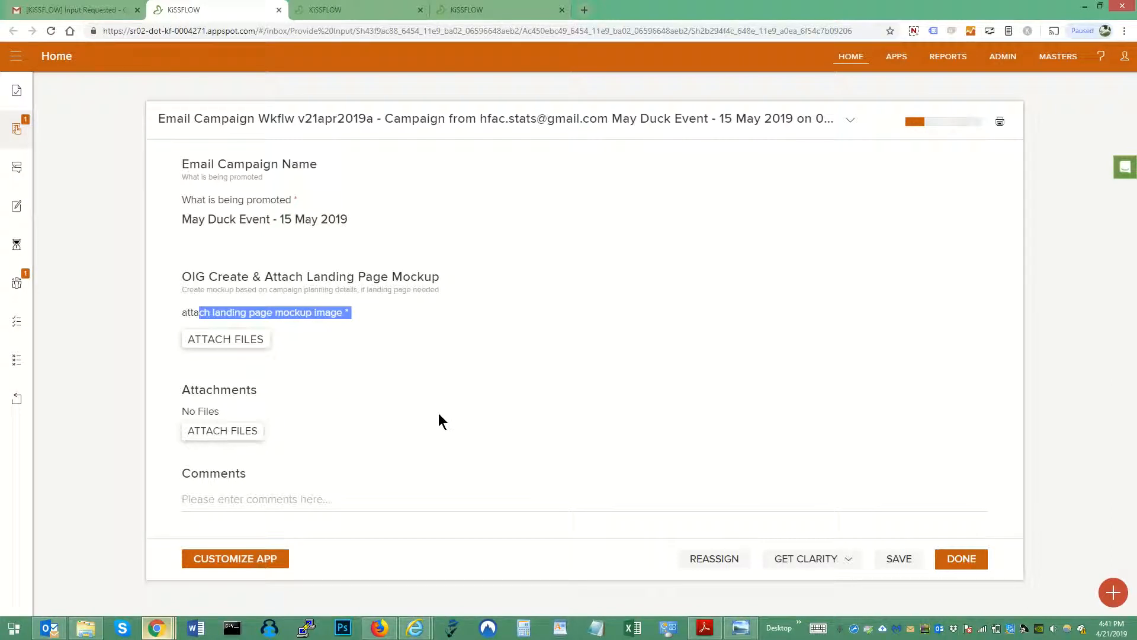
Attach the local file detailPagesDwg.jpg as the landing page mockup image and submit the form
{"action": "left_click", "coordinate": [198, 343]}
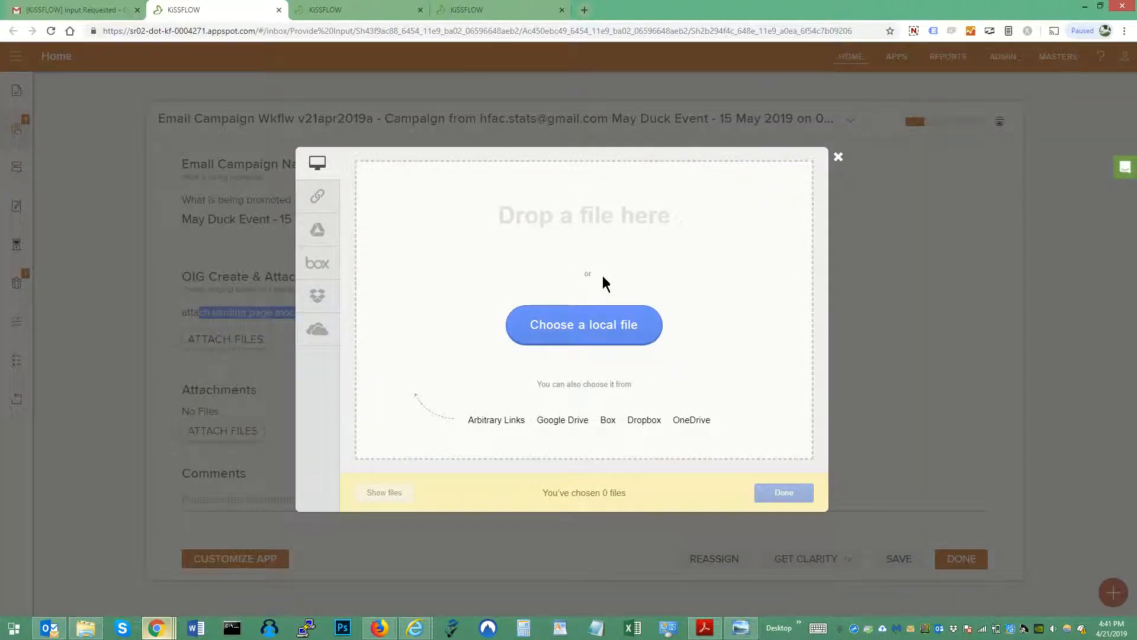
{"action": "left_click", "coordinate": [567, 326]}
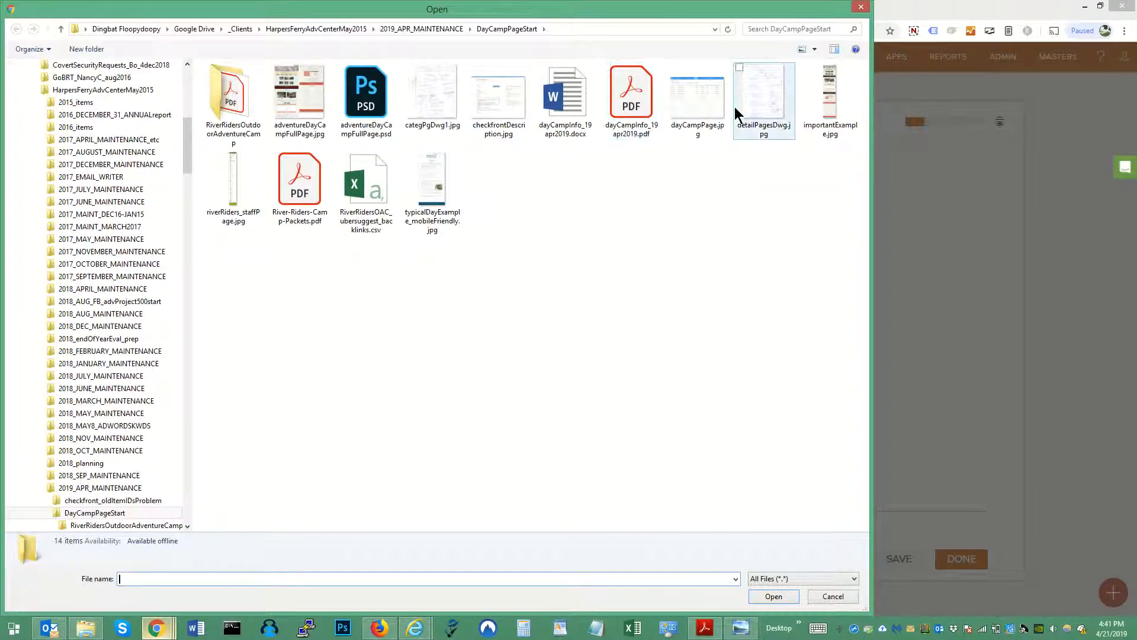
{"action": "left_click", "coordinate": [735, 107]}
{"action": "left_click", "coordinate": [773, 596]}
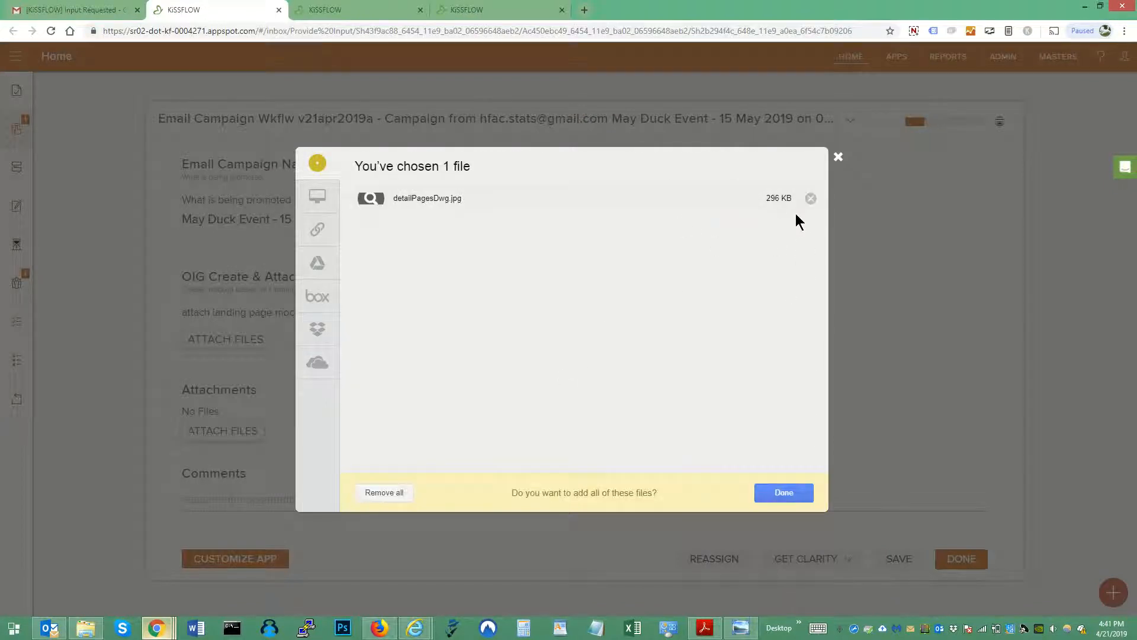
{"action": "left_click", "coordinate": [783, 492]}
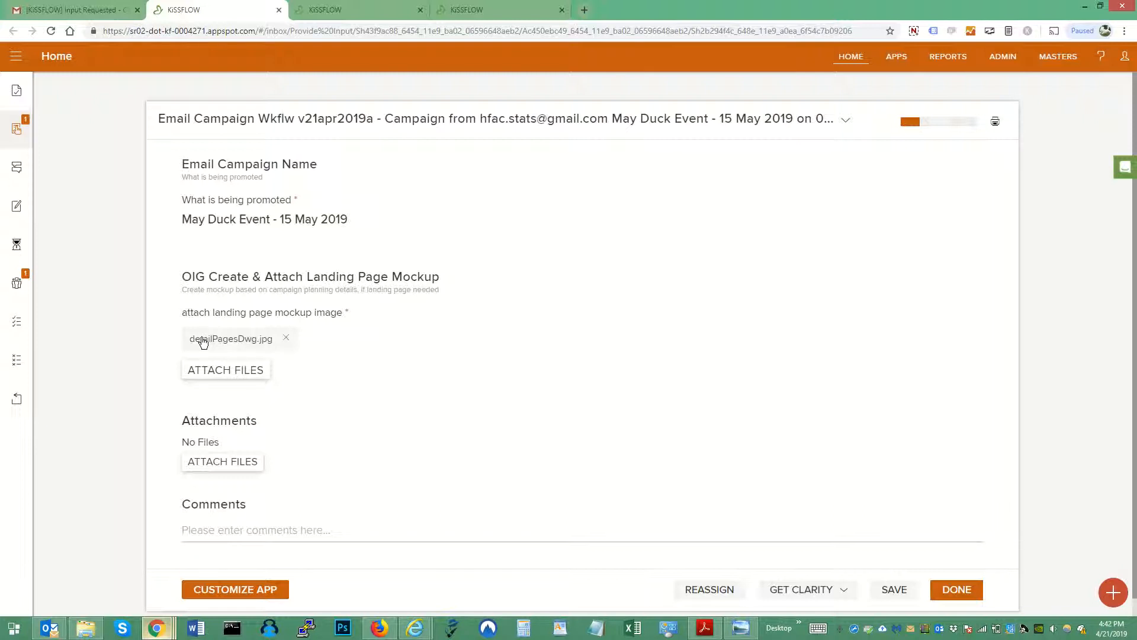
{"action": "left_click", "coordinate": [957, 591]}
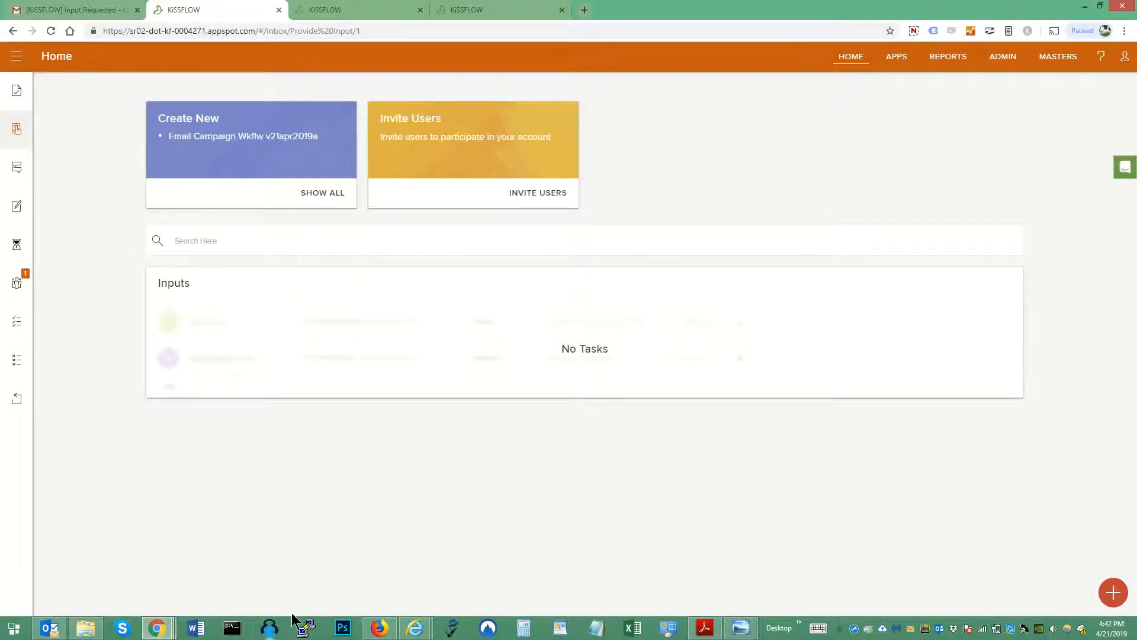
Switch to Firefox, open the May Duck Event landing page feedback approval from the refreshed KiSSFLOW home page and view its attached mockup
{"action": "left_click", "coordinate": [379, 628]}
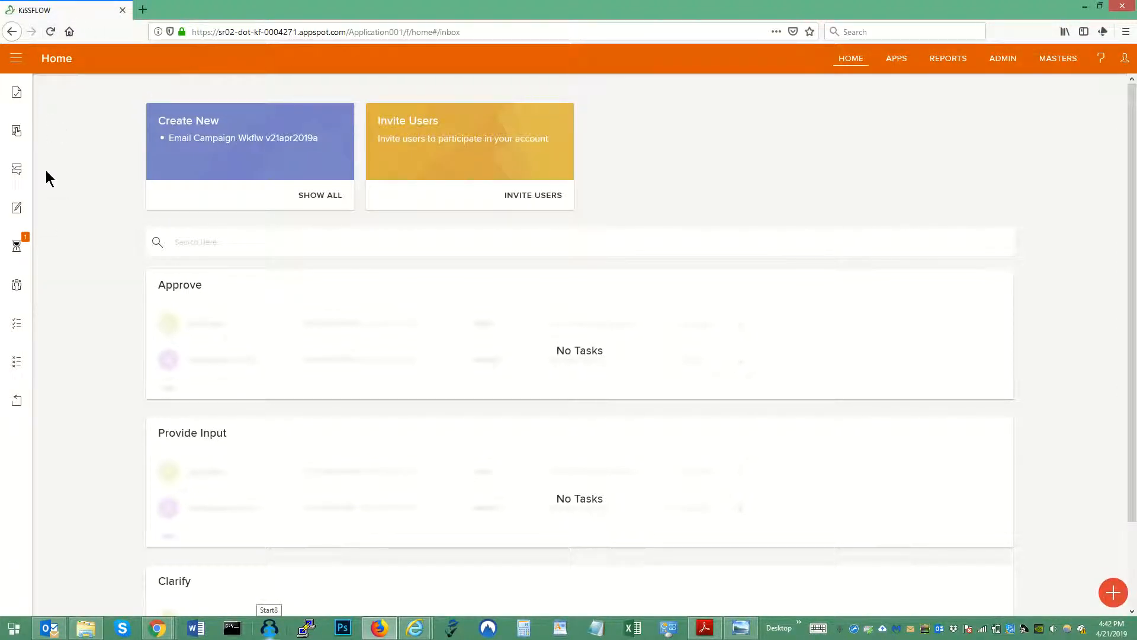
{"action": "left_click", "coordinate": [53, 62]}
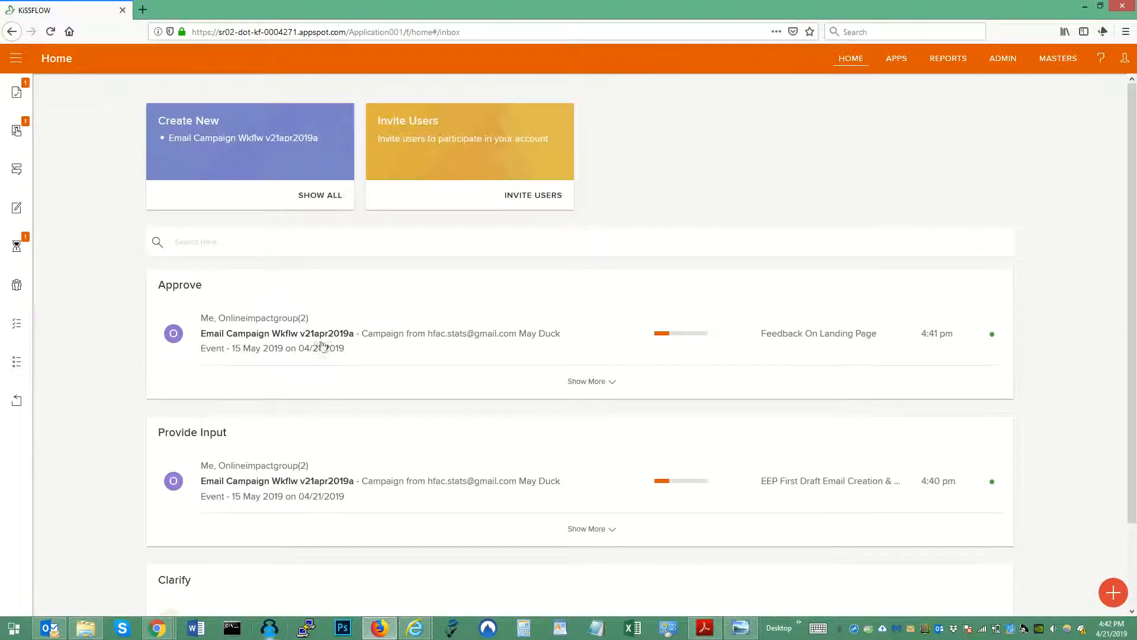
{"action": "left_click", "coordinate": [265, 336]}
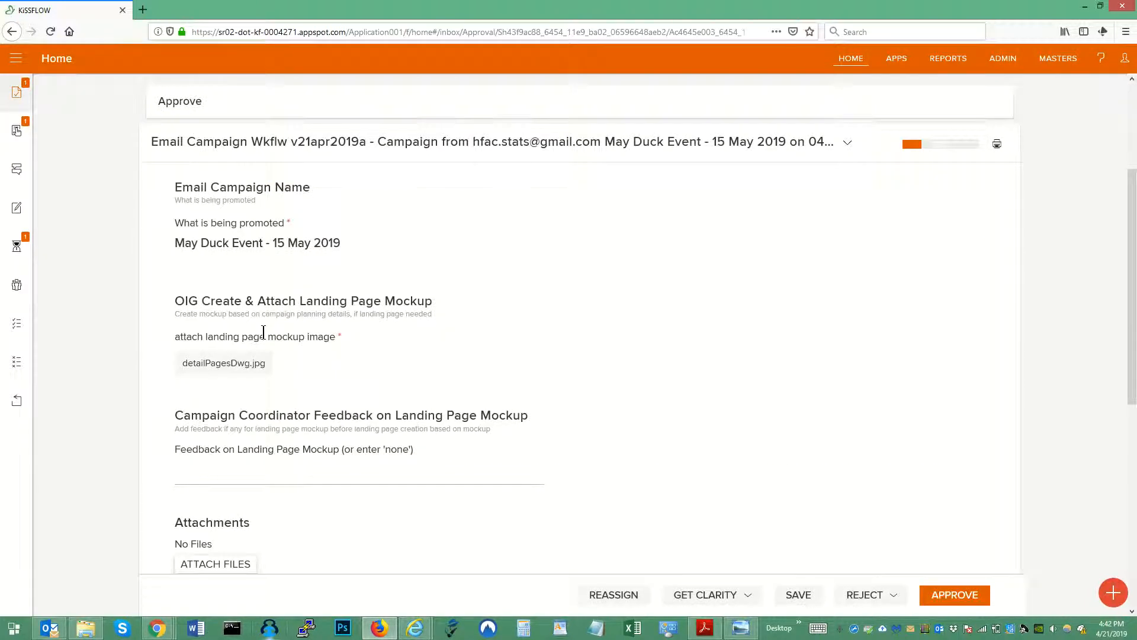
{"action": "left_click", "coordinate": [219, 364]}
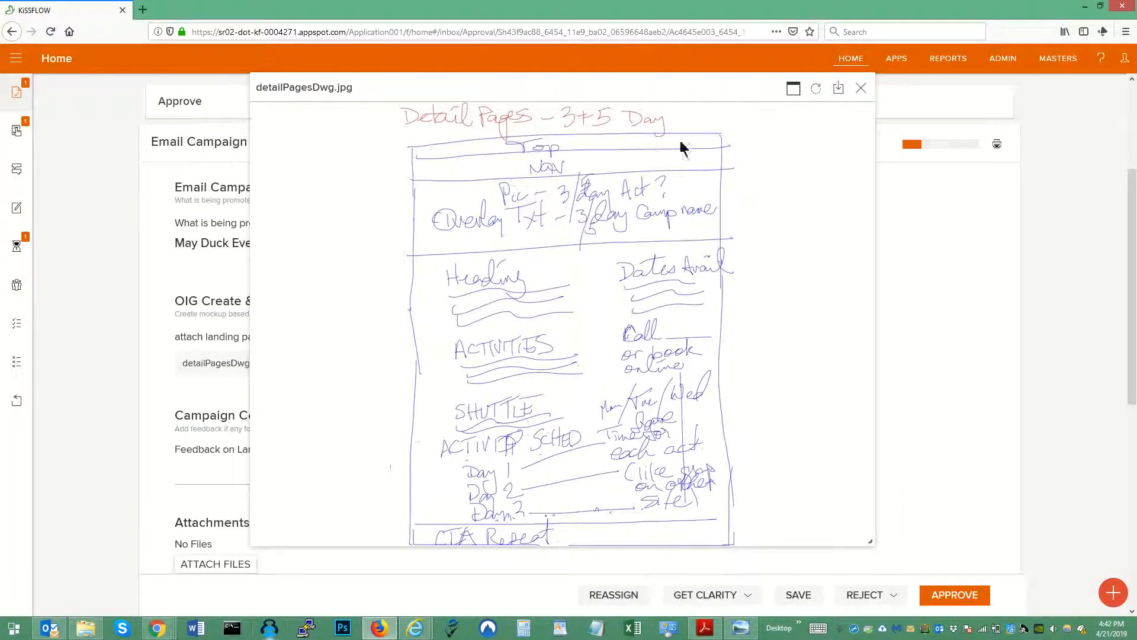
{"action": "left_click", "coordinate": [858, 90]}
Enter "looks like chickenscratch but its ok" as the feedback on the landing page mockup and approve the item
{"action": "left_click", "coordinate": [316, 477]}
{"action": "type", "text": "looks"}
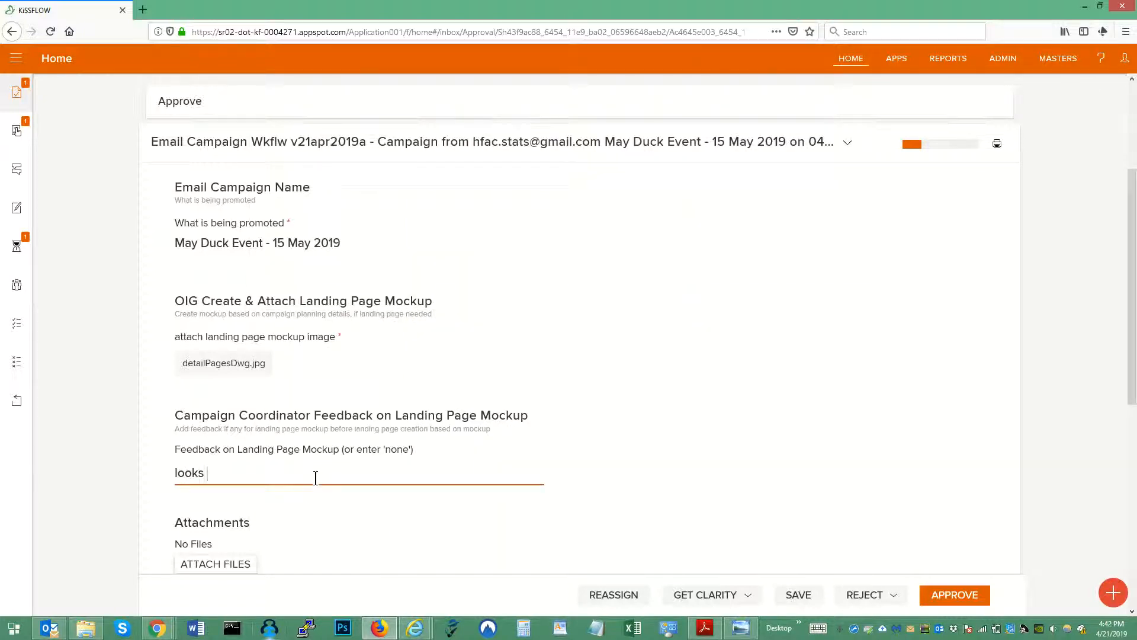
{"action": "type", "text": " like chickenscratch put its ok"}
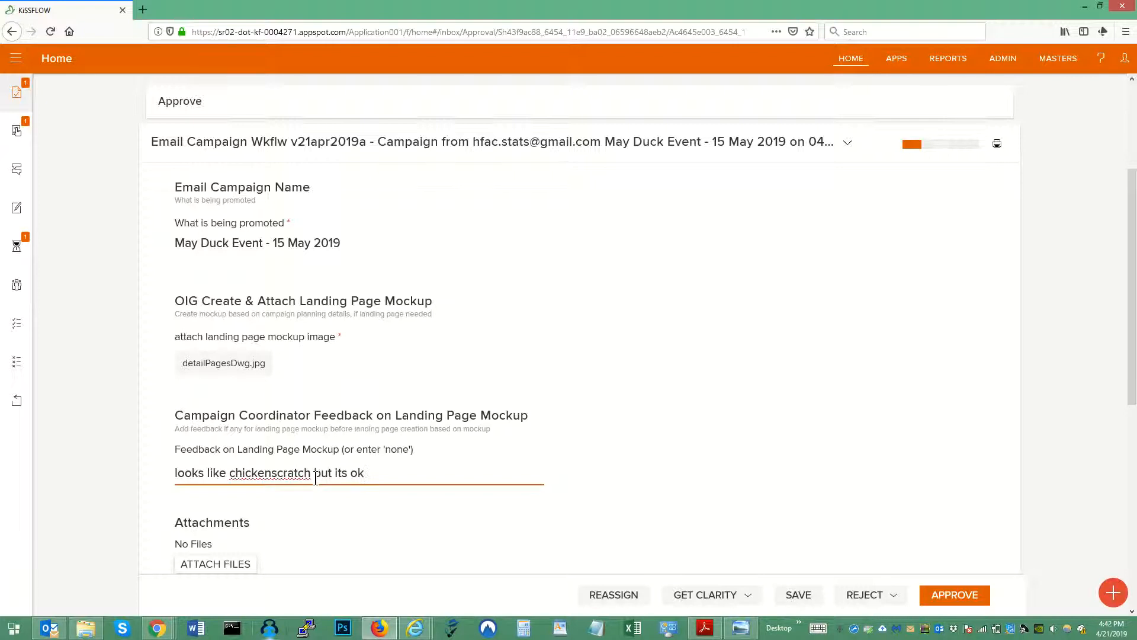
{"action": "left_click", "coordinate": [951, 594]}
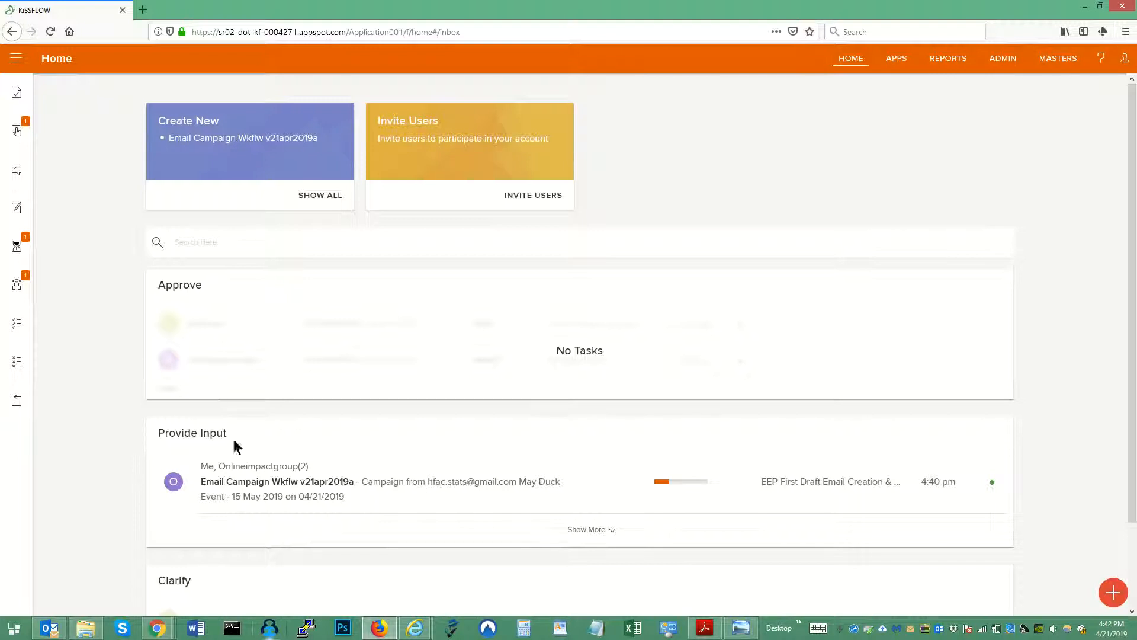
Open the May Duck Event input task for the first draft email and try to save it with both confirmations left at No
{"action": "left_click", "coordinate": [235, 487]}
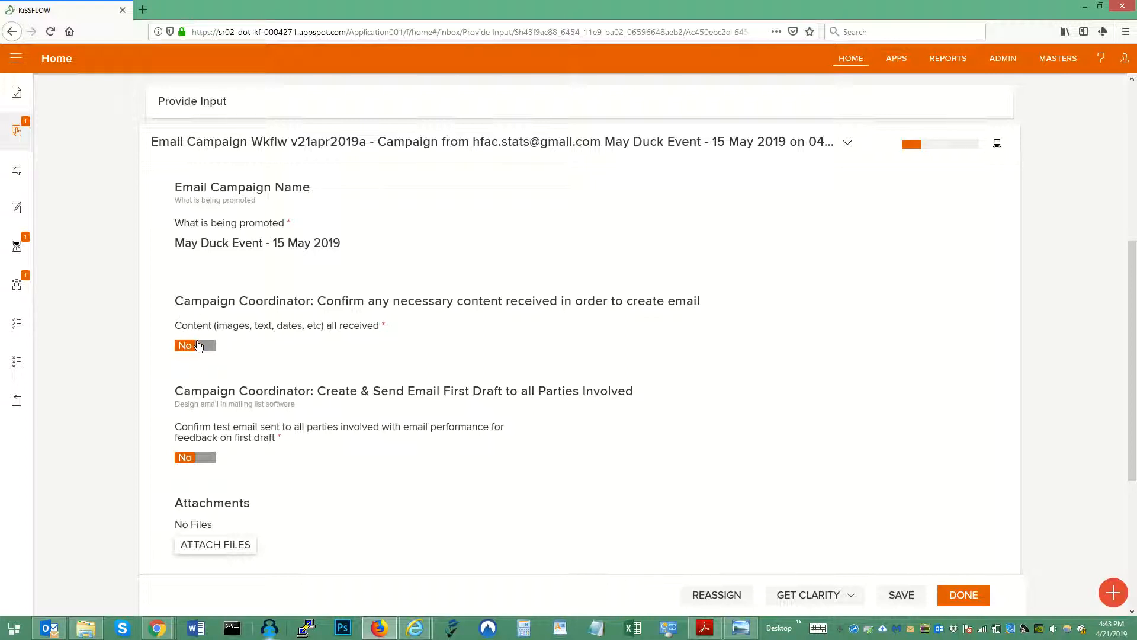
{"action": "left_click", "coordinate": [911, 601]}
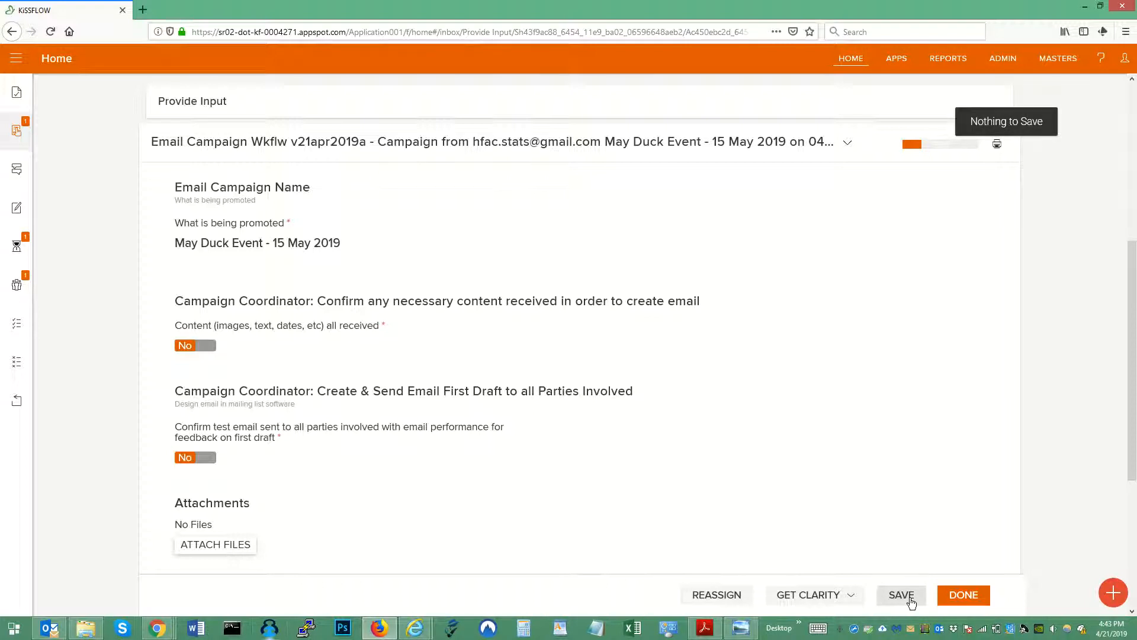
{"action": "left_click", "coordinate": [911, 602]}
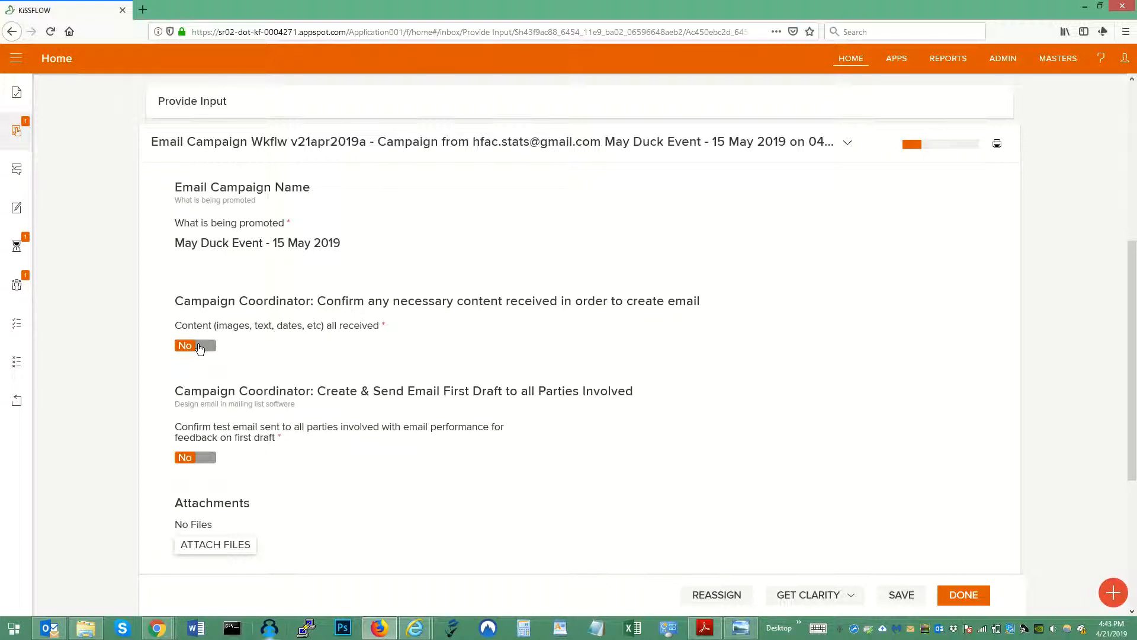
Set the content-received and first-draft test email confirmations to Yes and submit the May Duck Event task
{"action": "left_click", "coordinate": [199, 347]}
{"action": "left_click", "coordinate": [212, 461]}
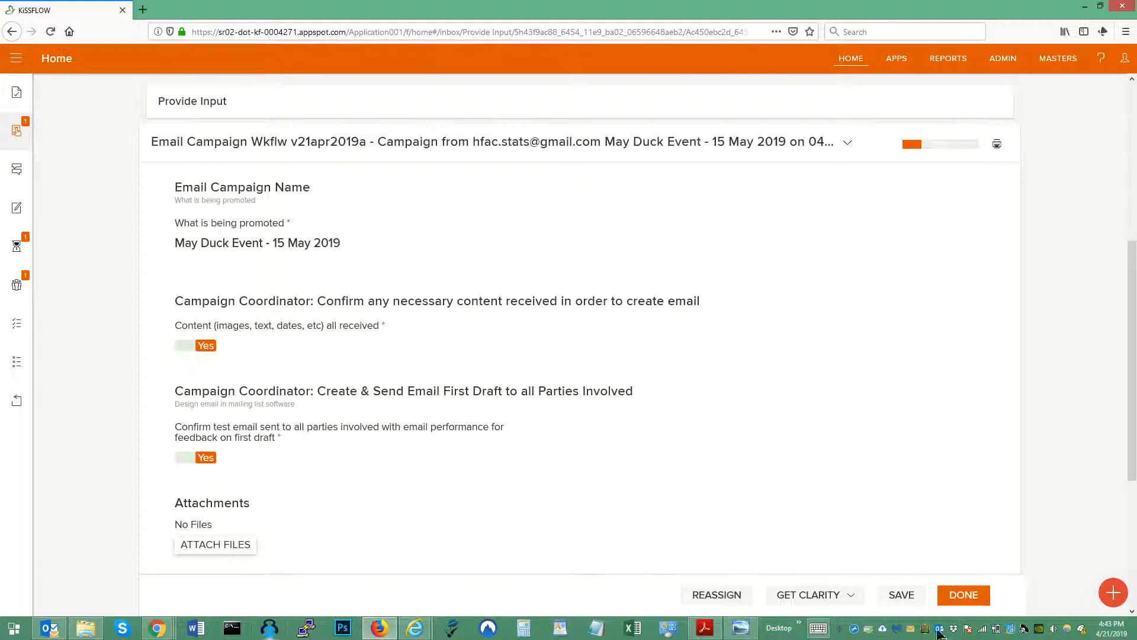
{"action": "left_click", "coordinate": [974, 600]}
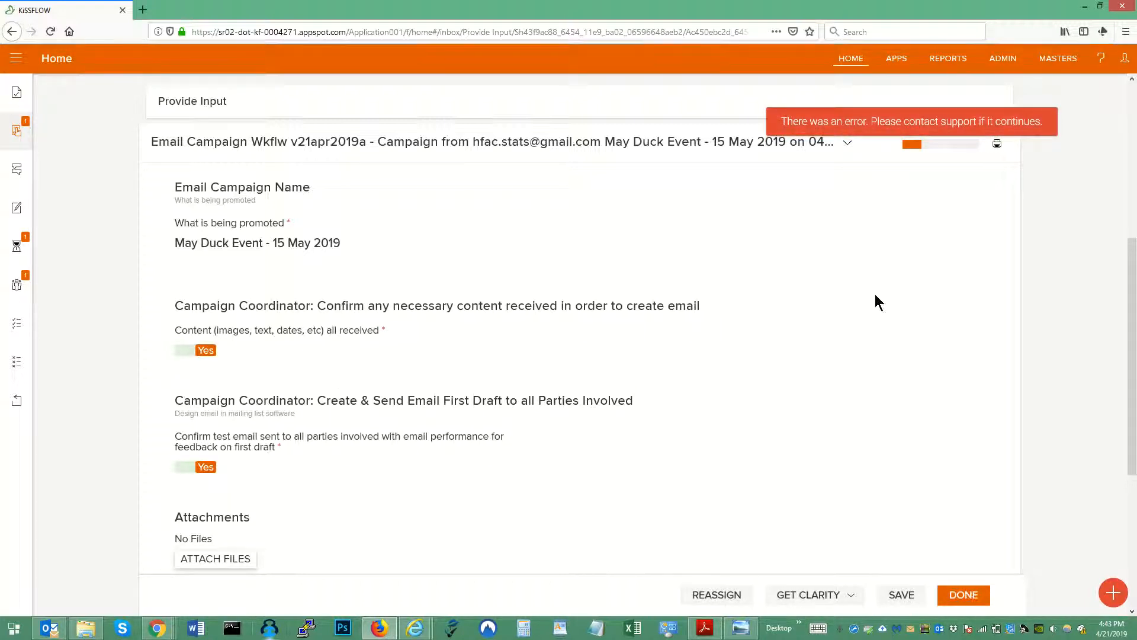
{"action": "left_click", "coordinate": [963, 594]}
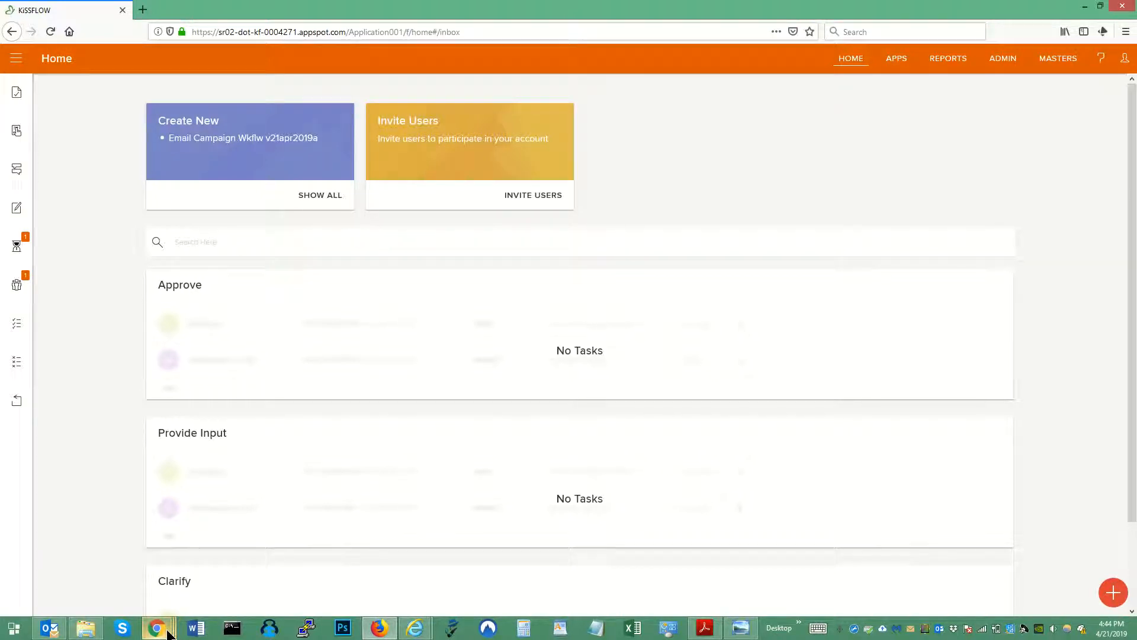
Switch to KiSSFLOW in Chrome, open the Feedback On First Draft Email task, enter "looks good!" as the OIG feedback and submit it
{"action": "mouse_move", "coordinate": [168, 633]}
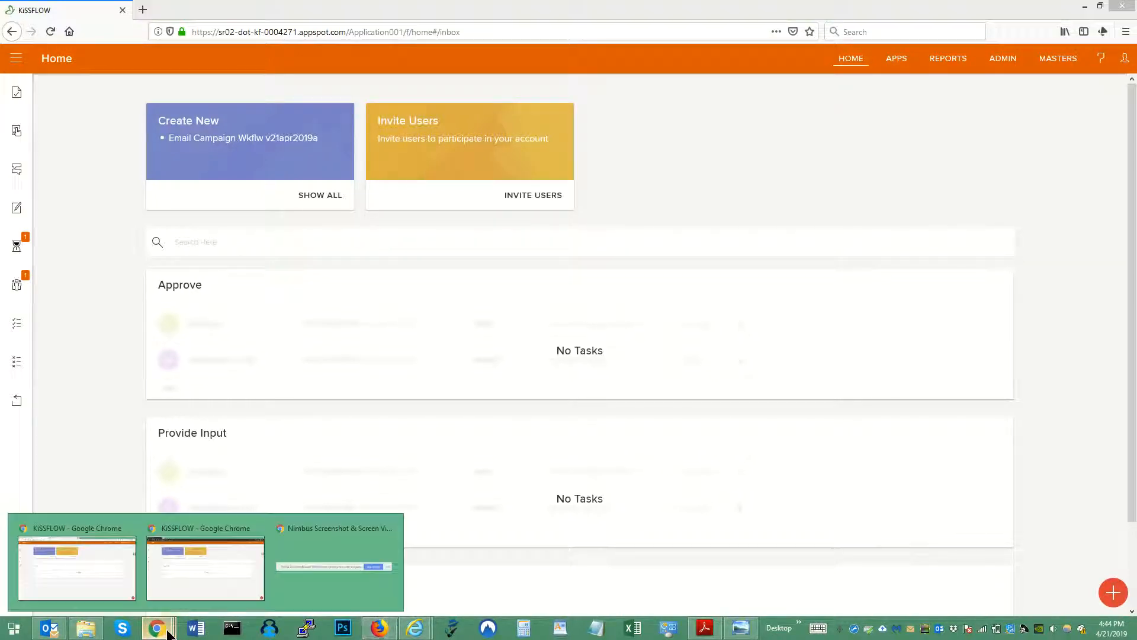
{"action": "left_click", "coordinate": [98, 525]}
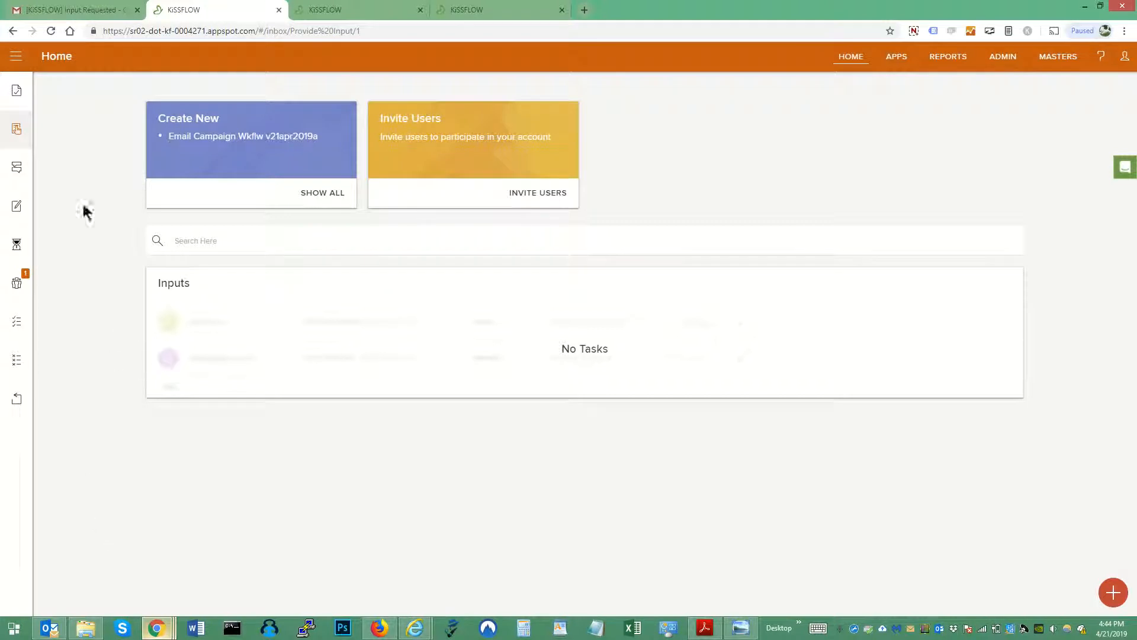
{"action": "left_click", "coordinate": [51, 55]}
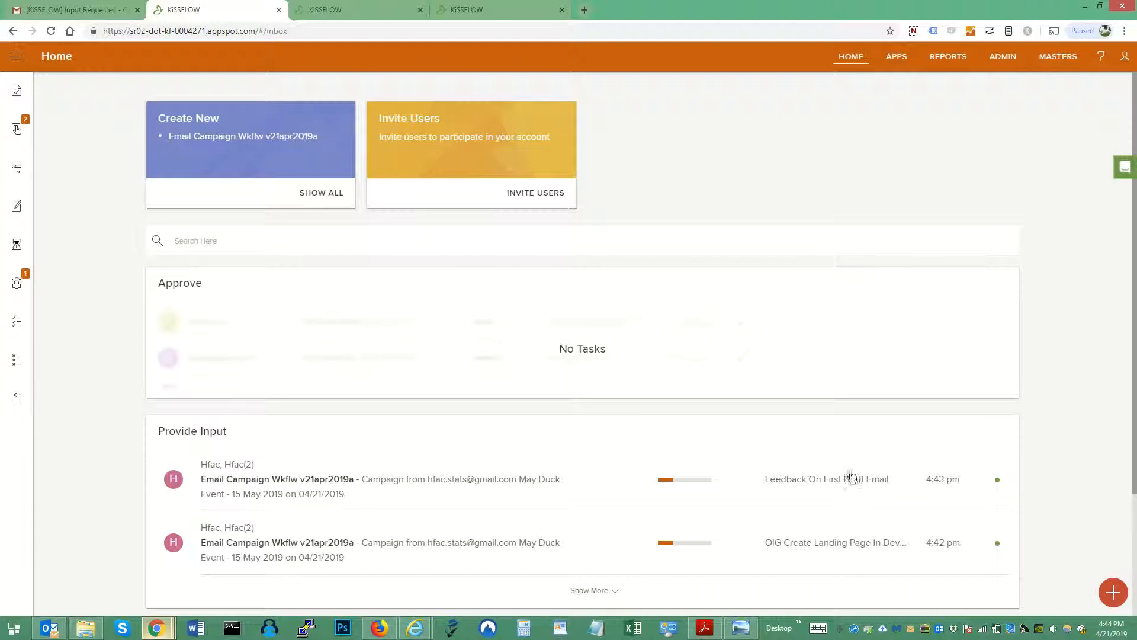
{"action": "left_click", "coordinate": [310, 478]}
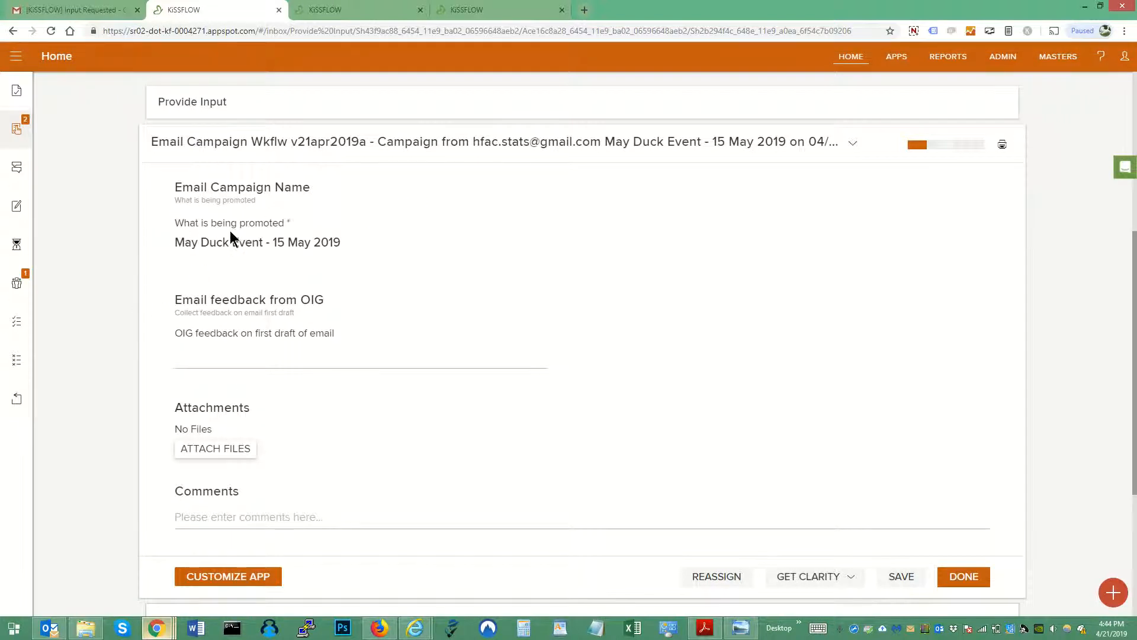
{"action": "left_click", "coordinate": [255, 361]}
{"action": "type", "text": "looks good!"}
{"action": "left_click", "coordinate": [959, 576]}
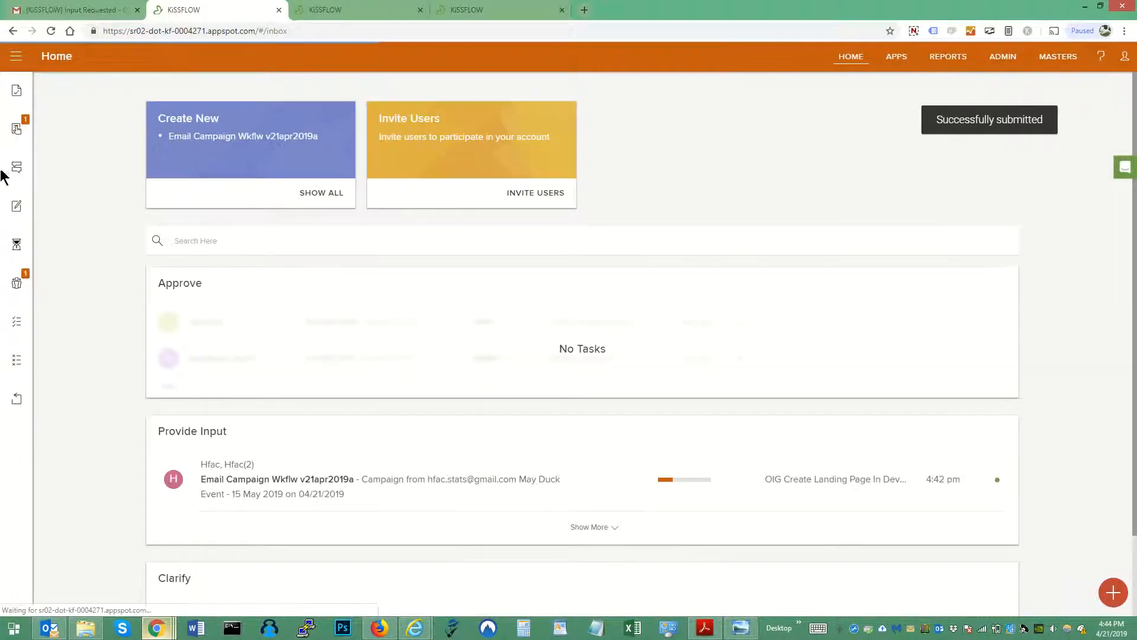
Open the OIG Create Landing Page task, enter "alskdjfa;lsdkjf;asldkjf.com" as the landing page URL and submit it
{"action": "left_click", "coordinate": [258, 482]}
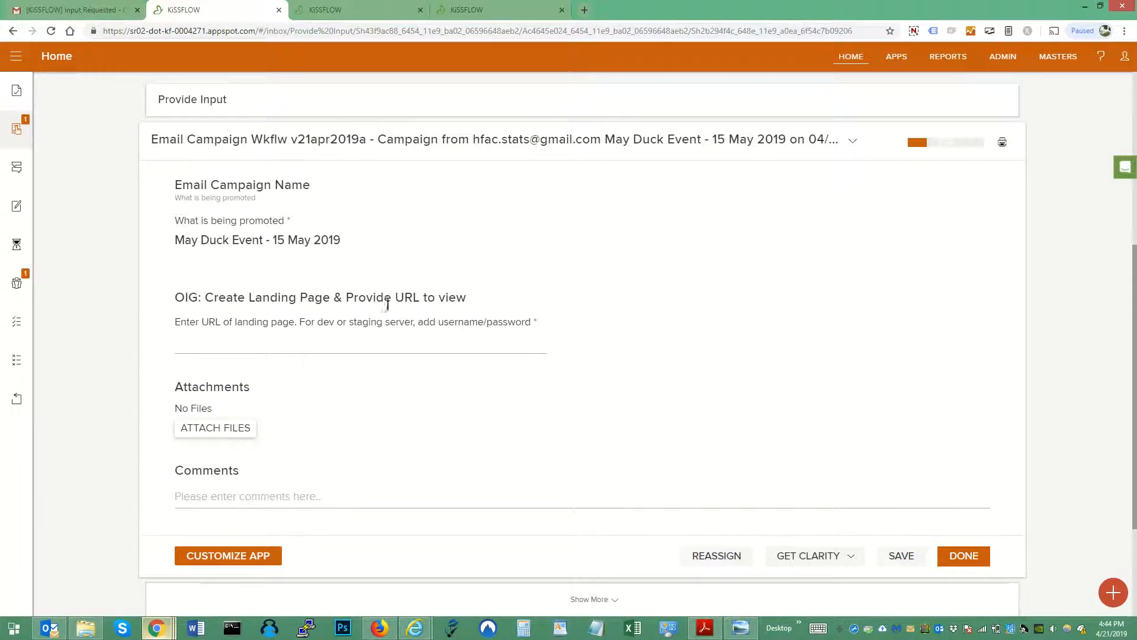
{"action": "left_click", "coordinate": [240, 344]}
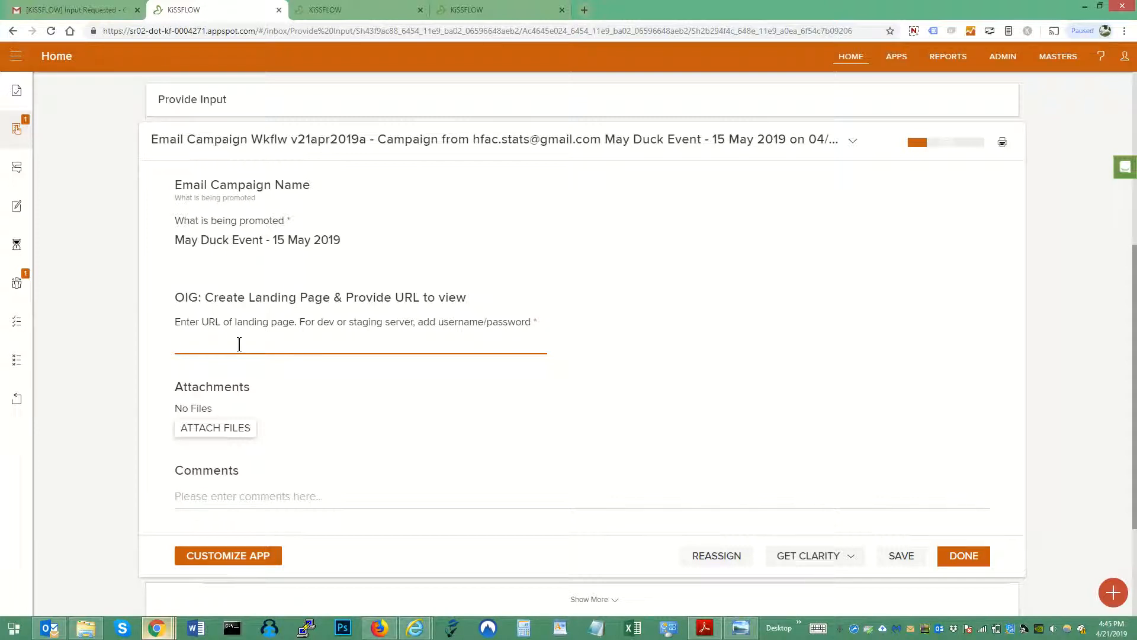
{"action": "type", "text": "alskdjfa;lsdkjf;asldkjf.com"}
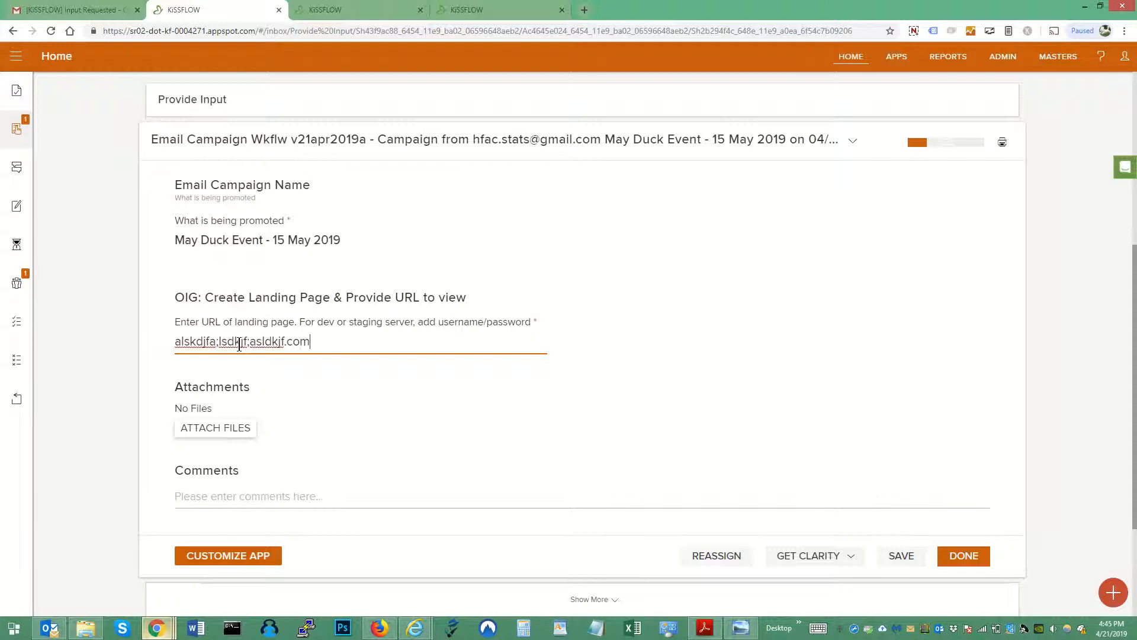
{"action": "left_click", "coordinate": [976, 558]}
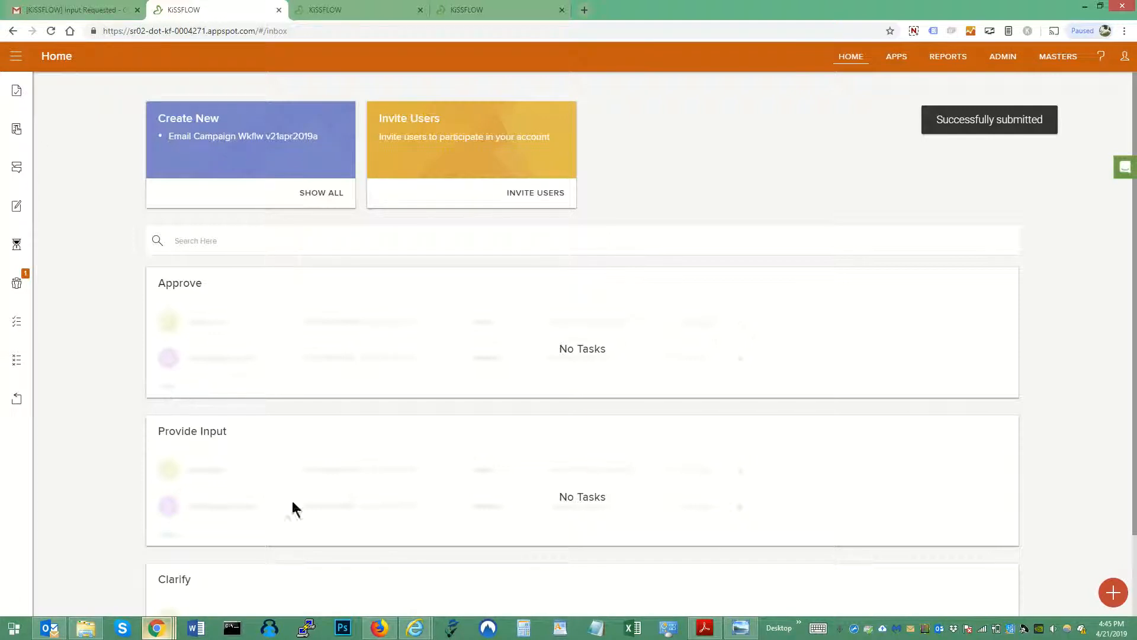
Switch to Firefox, open the pending Send Next Email Draft To OIG input request, confirm the test email as ready and sent, and submit it
{"action": "left_click", "coordinate": [379, 629]}
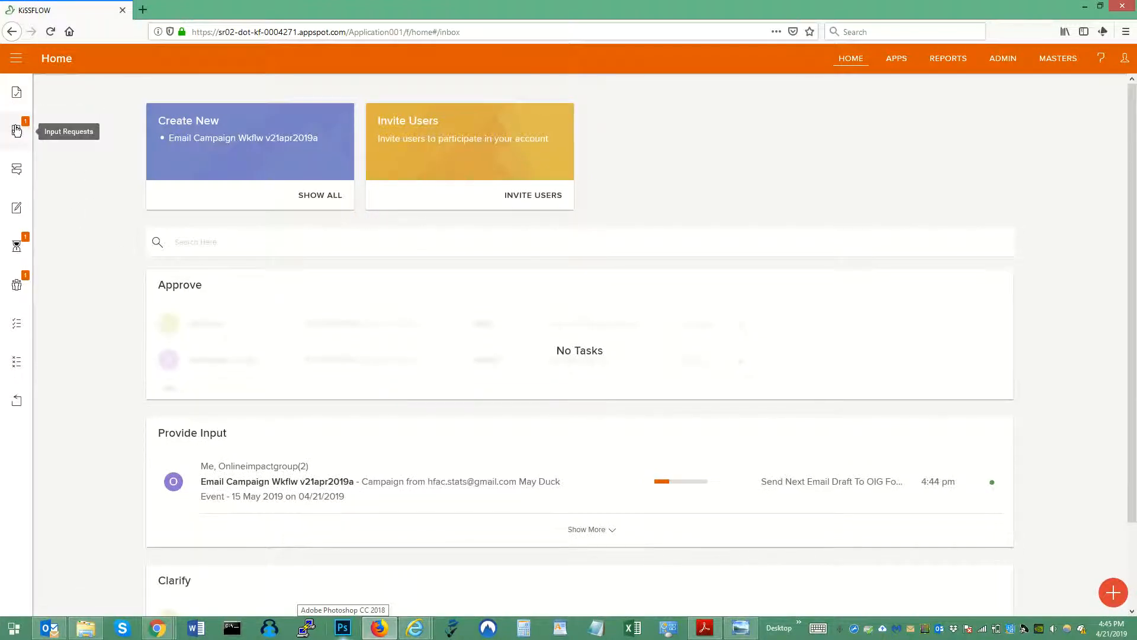
{"action": "left_click", "coordinate": [16, 130]}
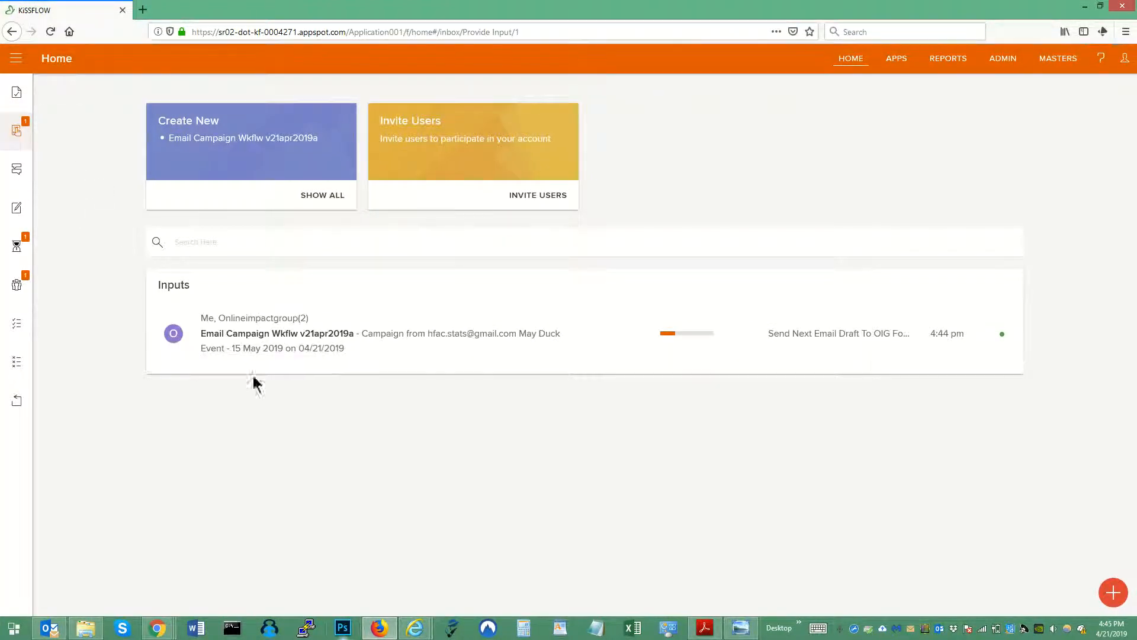
{"action": "left_click", "coordinate": [245, 336]}
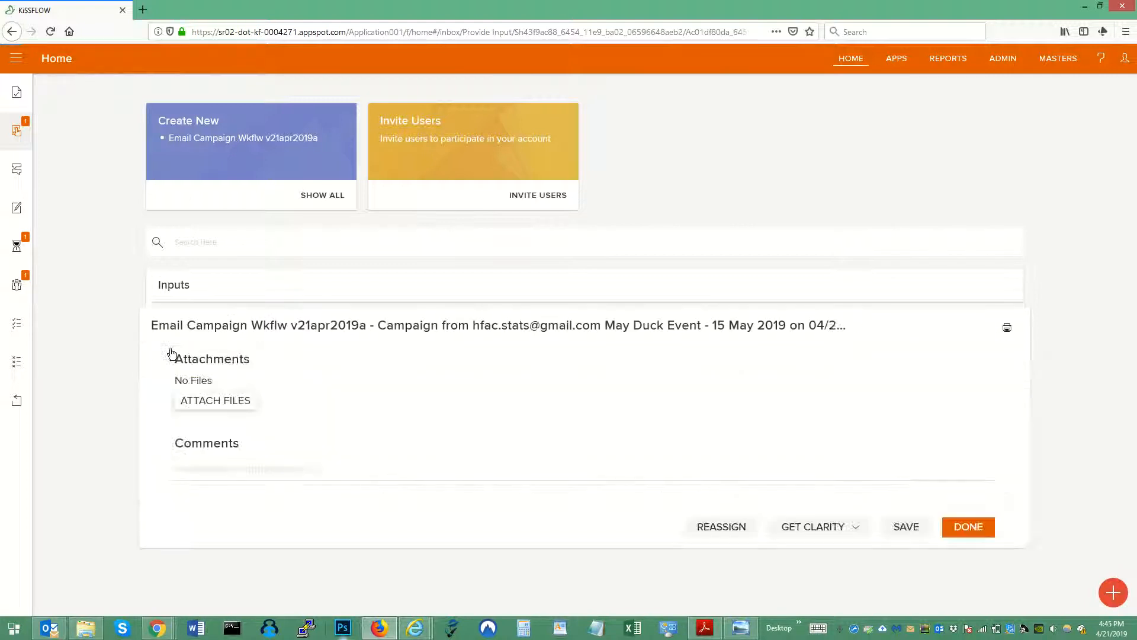
{"action": "scroll", "coordinate": [183, 350], "scroll_direction": "down", "scroll_amount": 3}
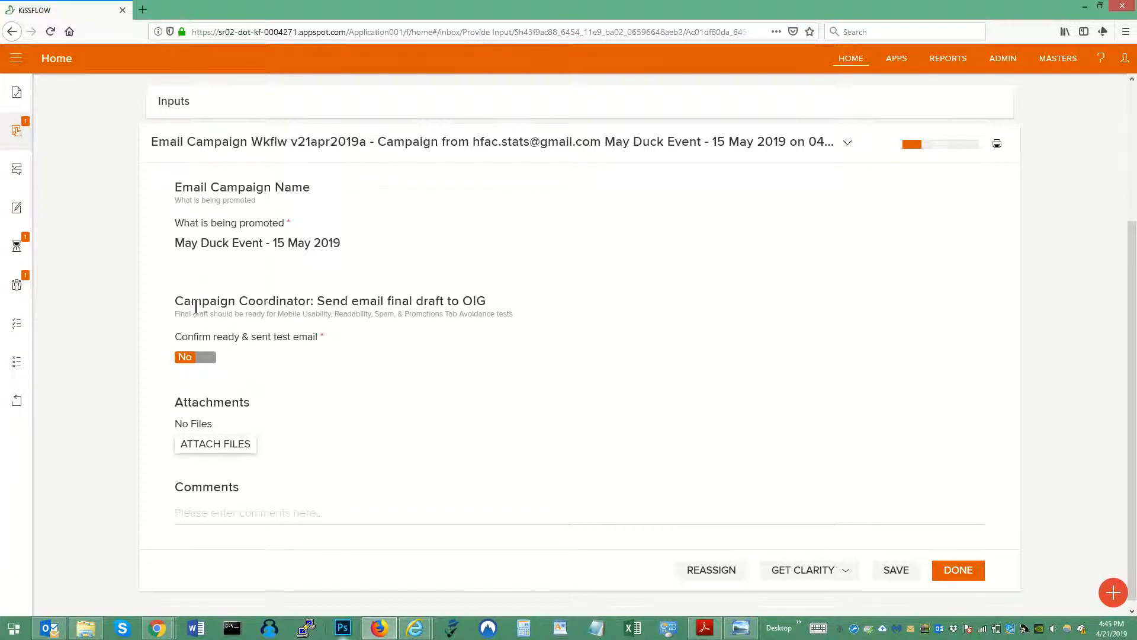
{"action": "left_click", "coordinate": [212, 359]}
{"action": "left_click", "coordinate": [959, 574]}
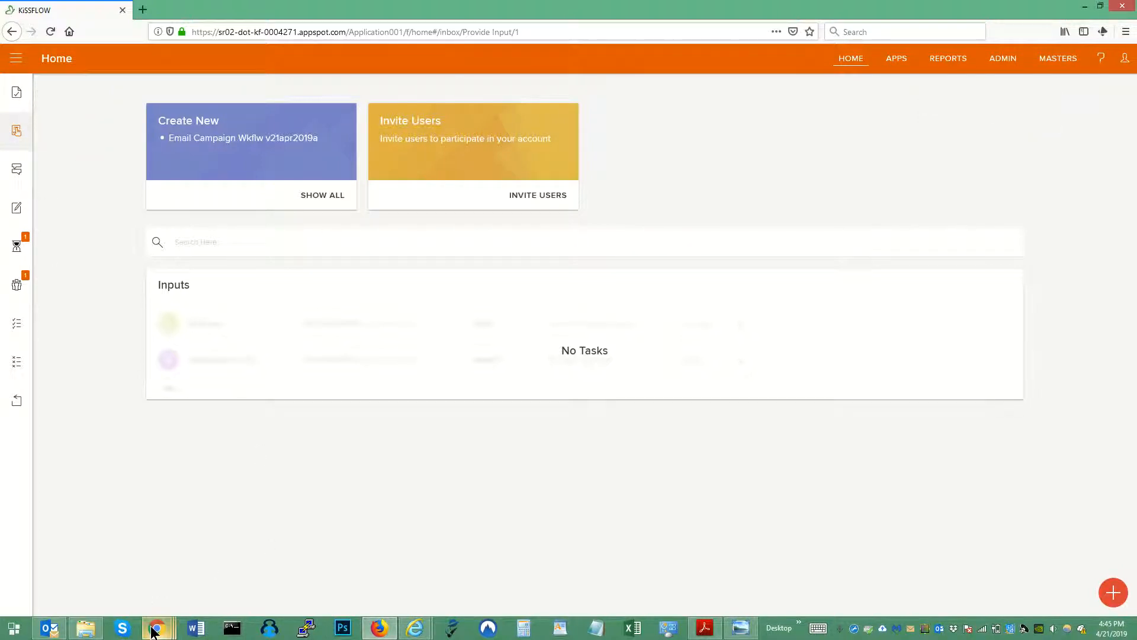
Switch to Gmail in Chrome and open the mobile usability and spam/promotions test item from its Input Requested email under the Kissflow label
{"action": "mouse_move", "coordinate": [152, 631]}
{"action": "left_click", "coordinate": [109, 536]}
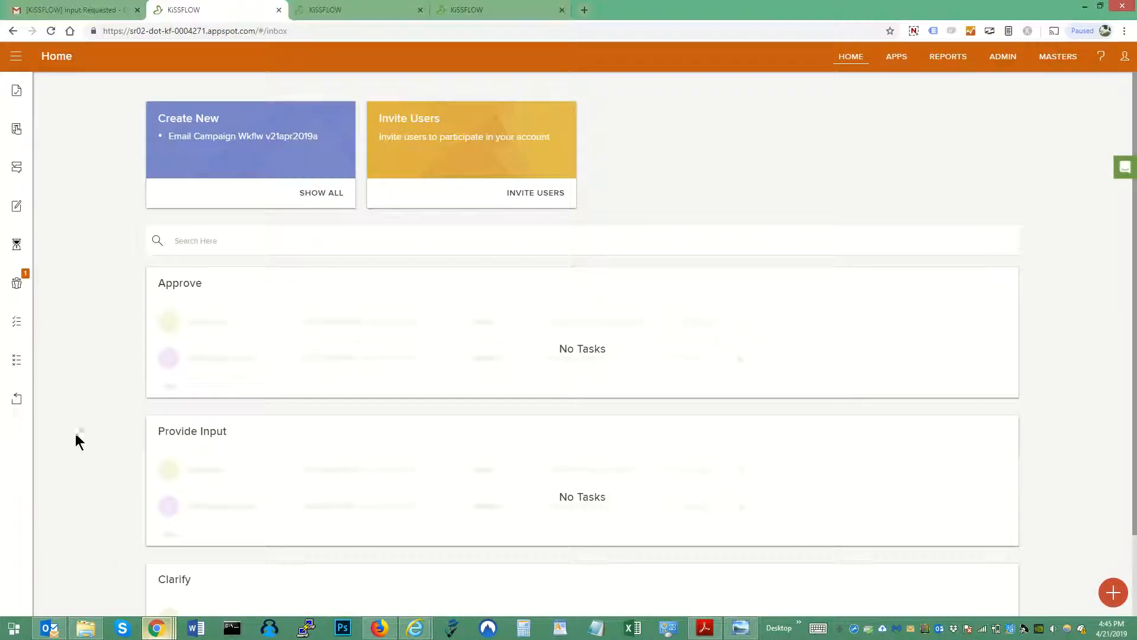
{"action": "left_click", "coordinate": [74, 10]}
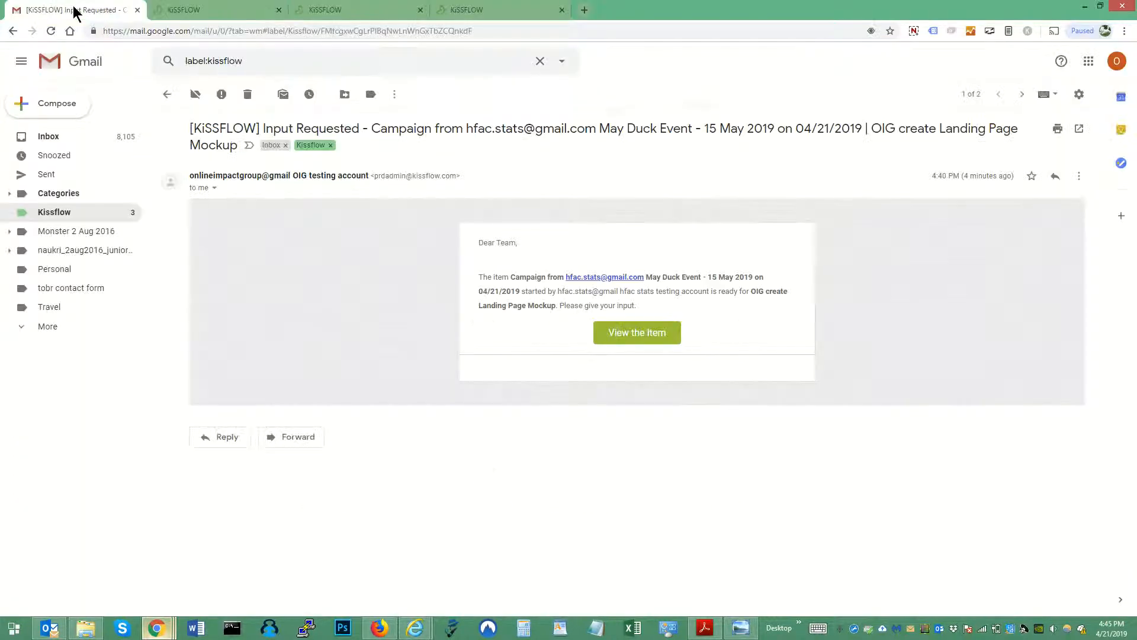
{"action": "left_click", "coordinate": [54, 212]}
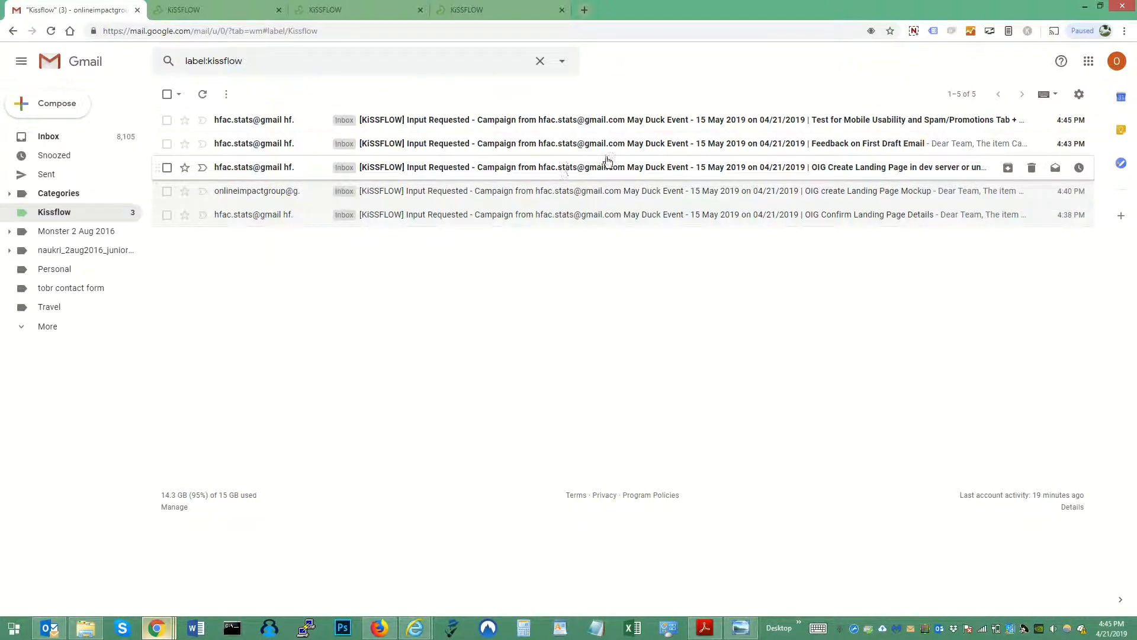
{"action": "left_click", "coordinate": [530, 121]}
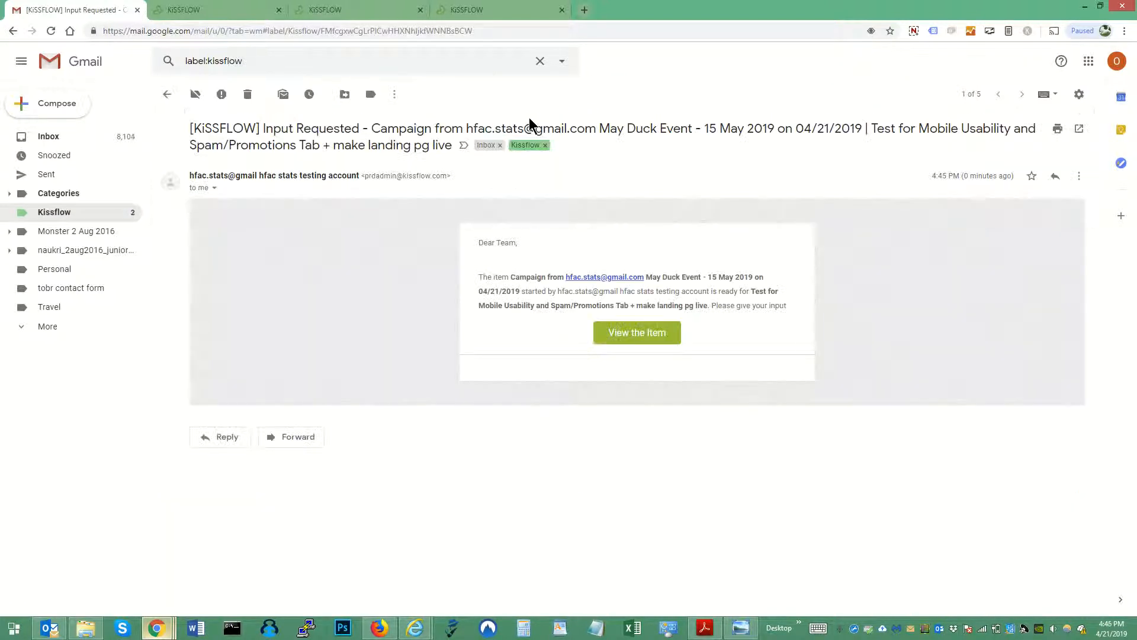
{"action": "left_click", "coordinate": [615, 337]}
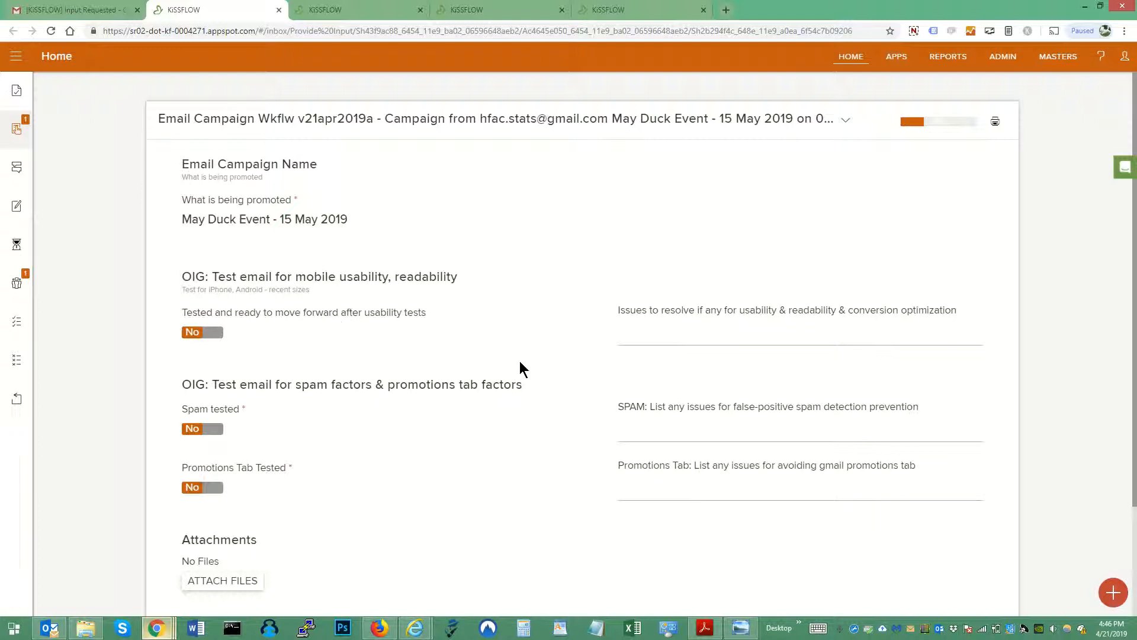
Enter "font too faint for readability on mobiles" as the usability, readability and conversion optimization issue
{"action": "left_click", "coordinate": [627, 334]}
{"action": "type", "text": "font s"}
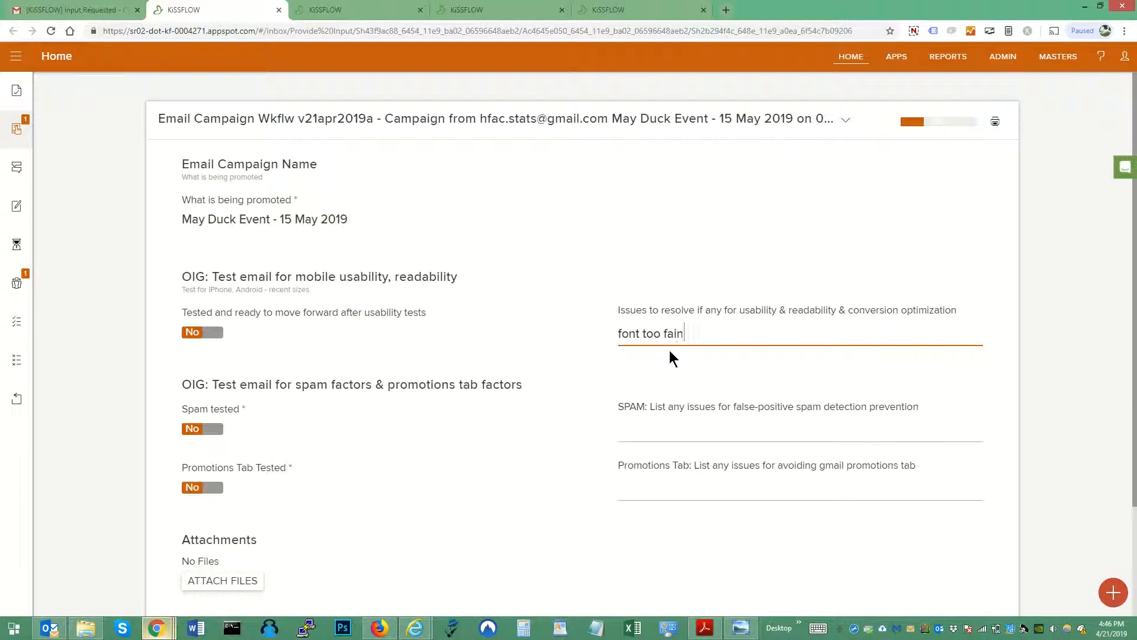
{"action": "type", "text": "oo faint for readability on mobiles"}
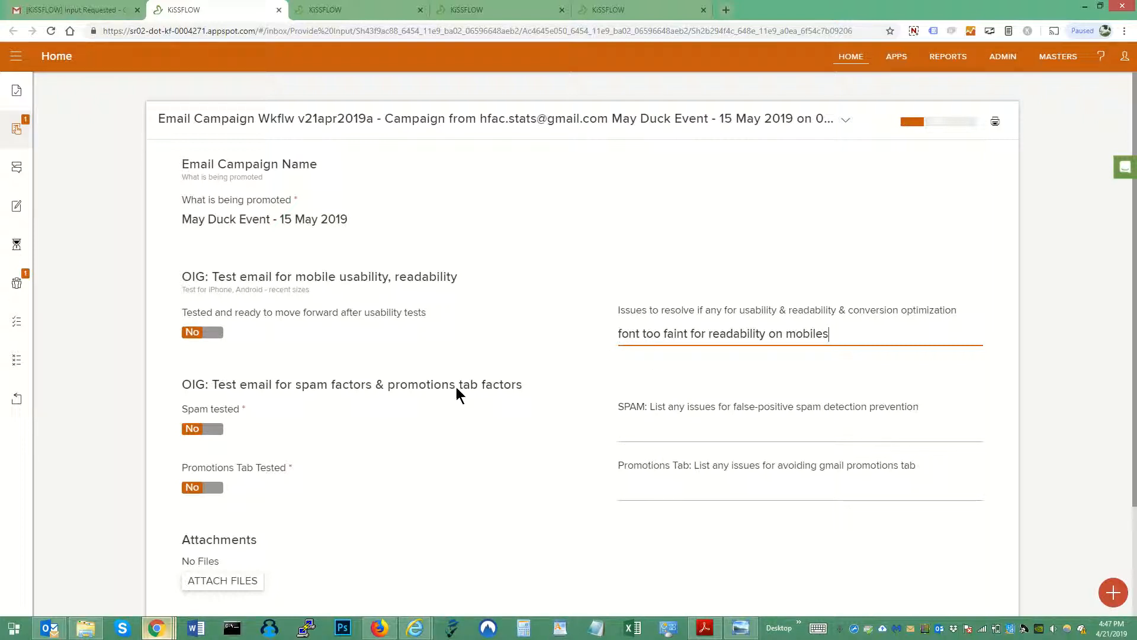
Enter "tested ok" in both the spam issues and the Promotions Tab issues fields
{"action": "left_click", "coordinate": [651, 433]}
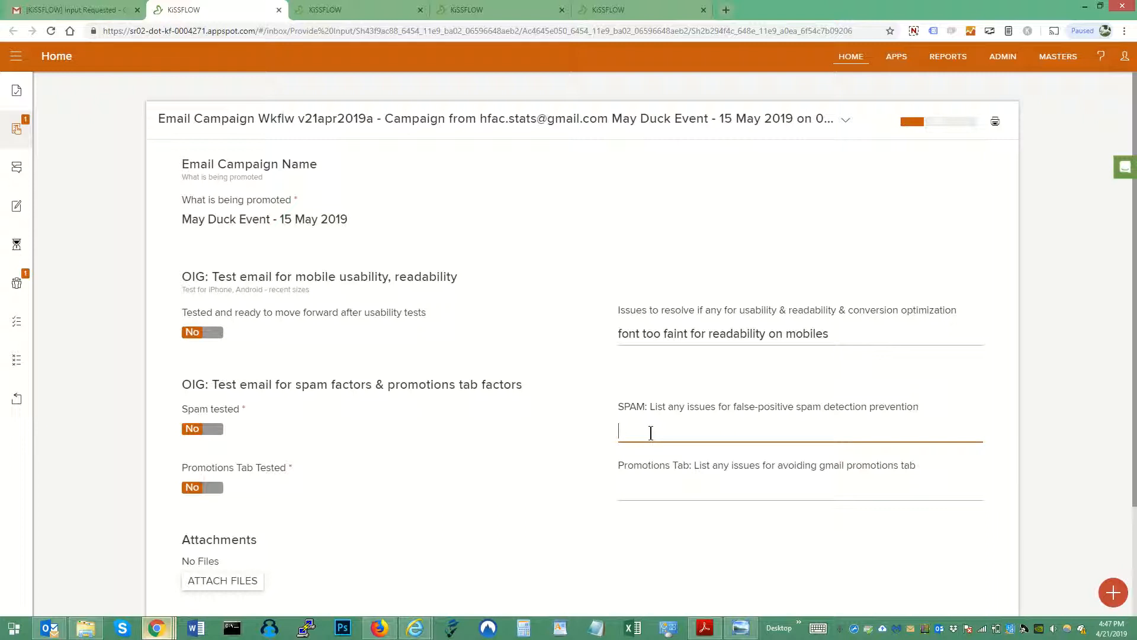
{"action": "type", "text": "looks ok"}
{"action": "key", "text": "Tab"}
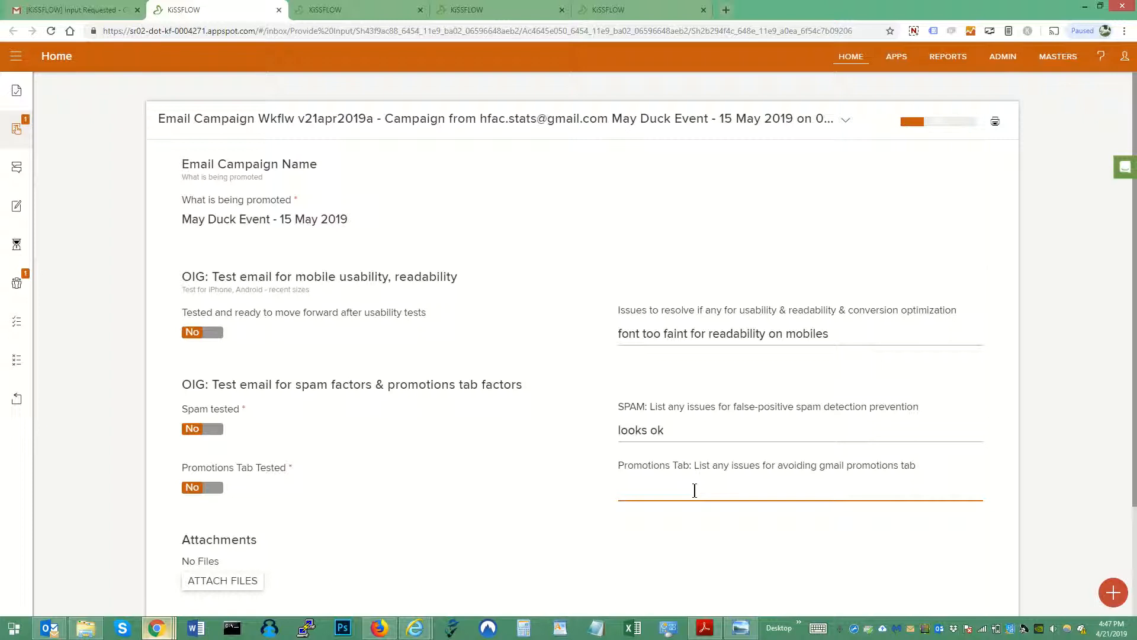
{"action": "type", "text": "test"}
{"action": "key", "text": "BackSpace"}
{"action": "key", "text": "BackSpace"}
{"action": "key", "text": "BackSpace"}
{"action": "key", "text": "BackSpace"}
{"action": "type", "text": "tested ok"}
{"action": "double_click", "coordinate": [629, 429]}
{"action": "key", "text": "BackSpace"}
{"action": "type", "text": "tests"}
{"action": "key", "text": "BackSpace"}
{"action": "key", "text": "BackSpace"}
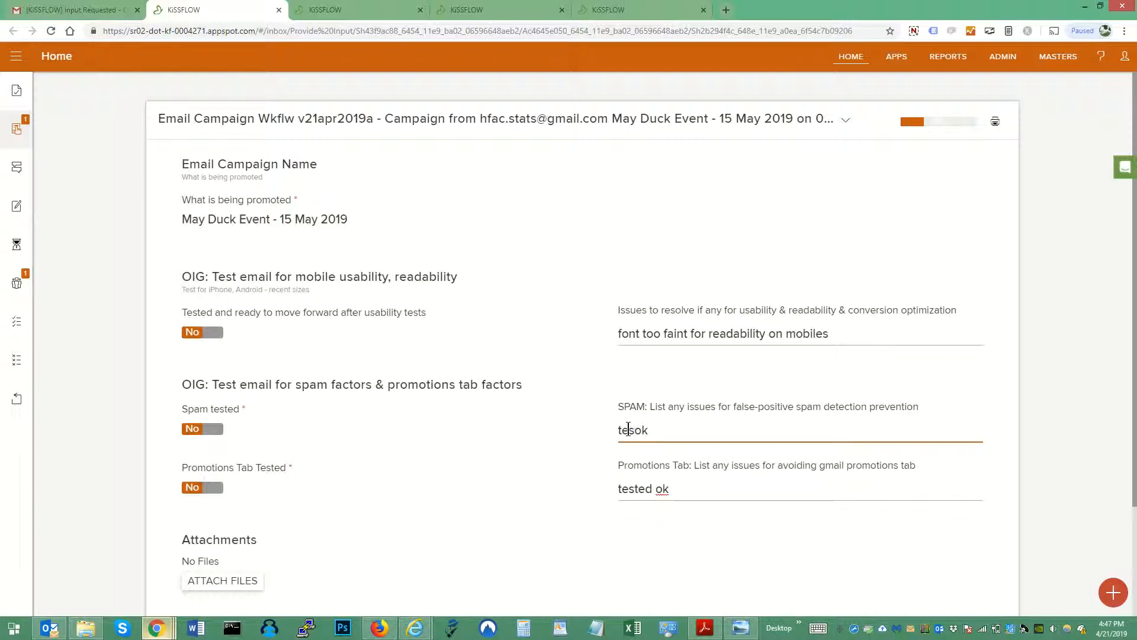
{"action": "type", "text": "ted"}
{"action": "scroll", "coordinate": [391, 269], "scroll_direction": "down", "scroll_amount": 2}
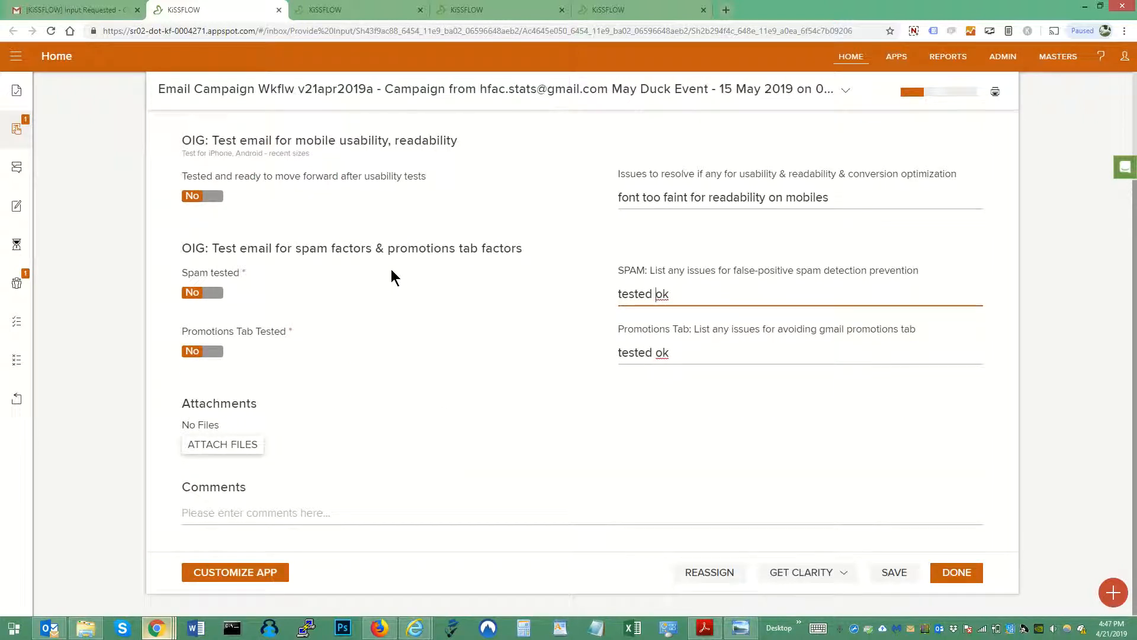
Send a clarification request to the listed participant's e-mail address instead of Initiator, with the comment "font too faint!!!"
{"action": "triple_click", "coordinate": [680, 198]}
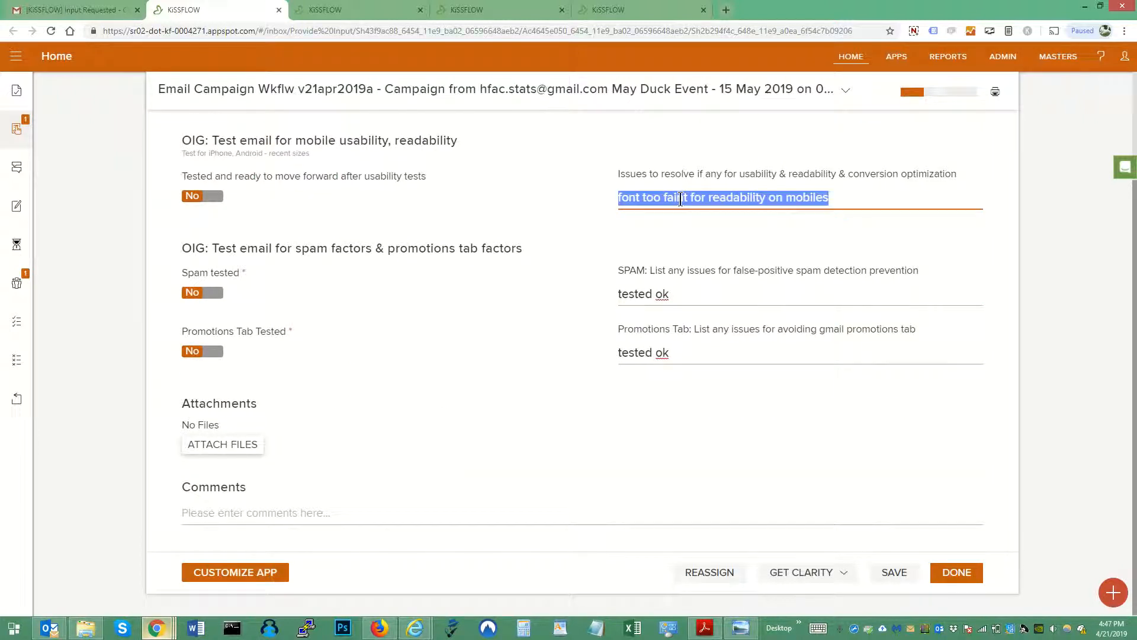
{"action": "left_click", "coordinate": [826, 574]}
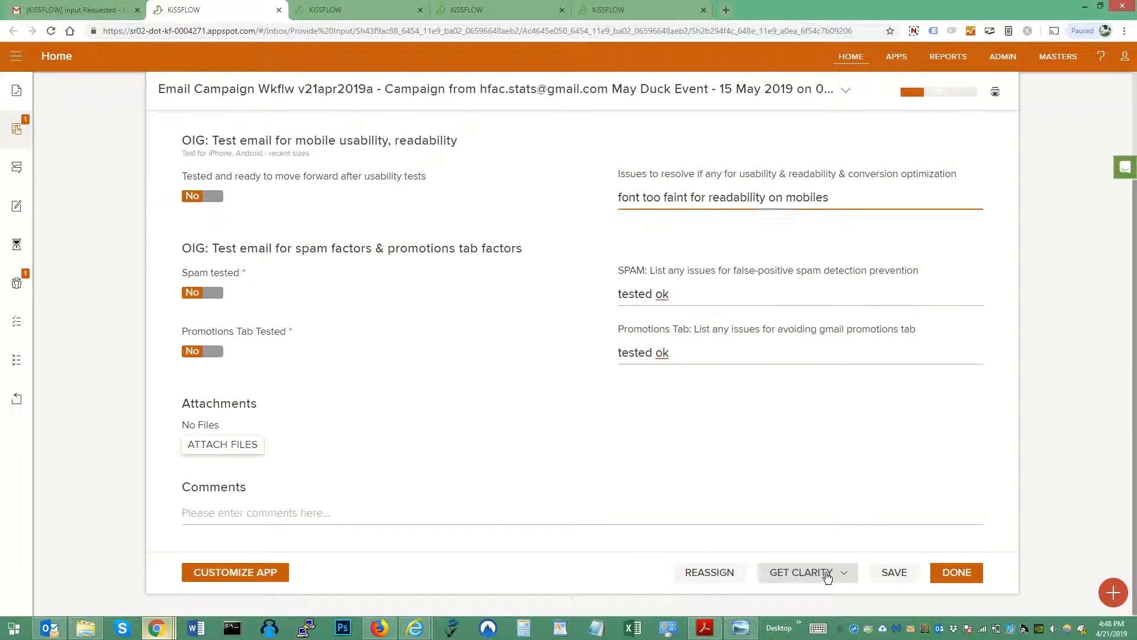
{"action": "left_click", "coordinate": [714, 469]}
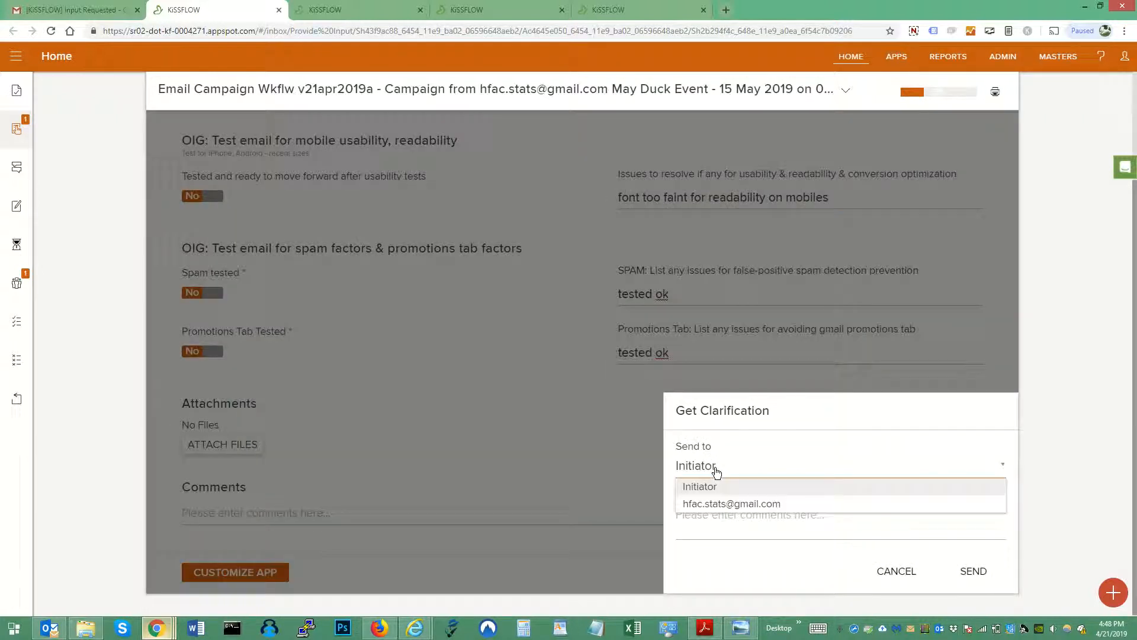
{"action": "left_click", "coordinate": [721, 503]}
{"action": "left_click", "coordinate": [707, 531]}
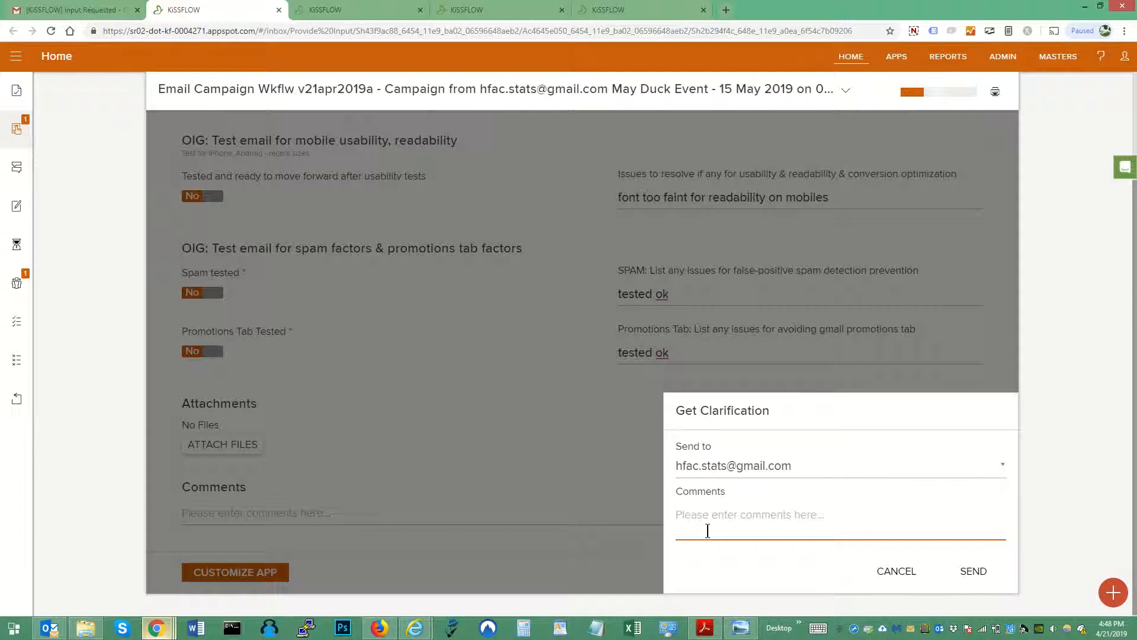
{"action": "type", "text": "font too fa"}
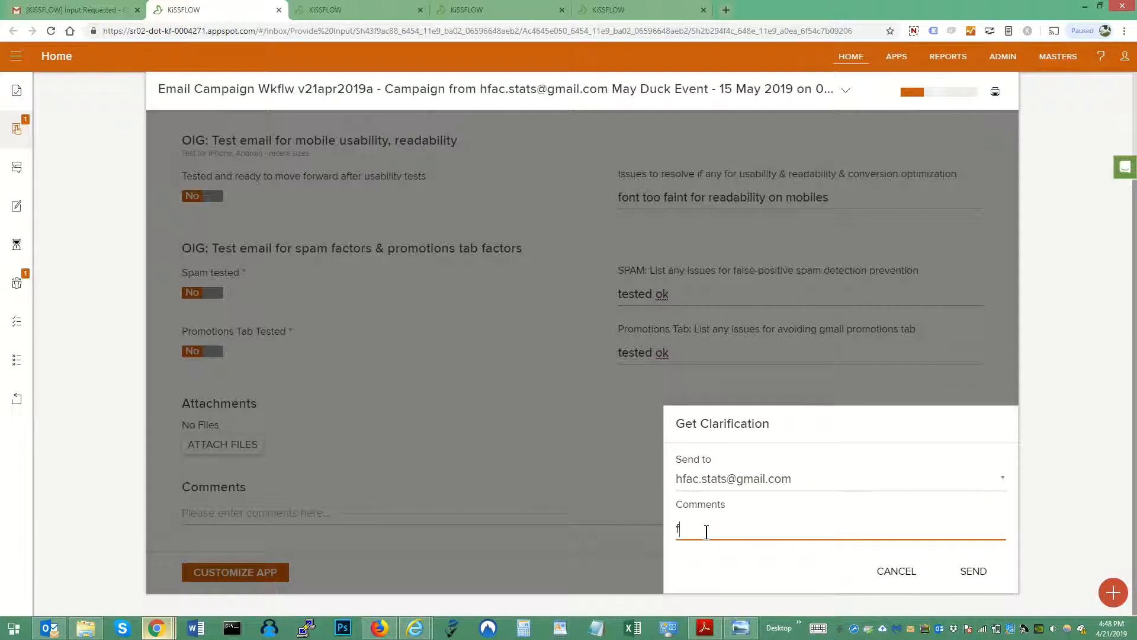
{"action": "type", "text": "int!!!"}
{"action": "left_click", "coordinate": [973, 571]}
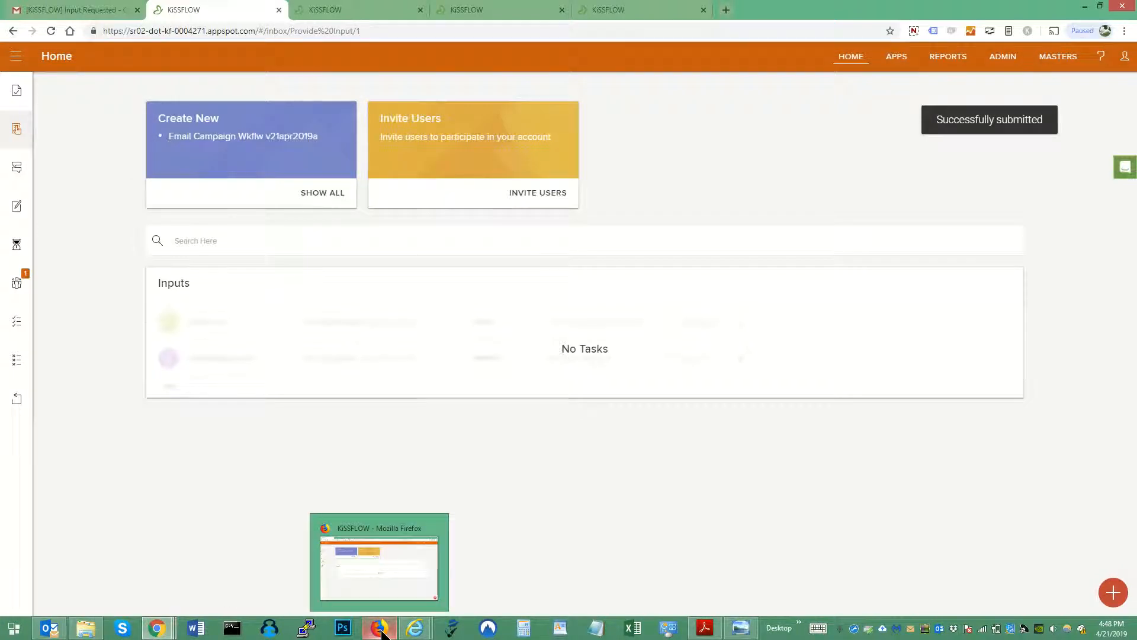
Switch to KiSSFLOW in Firefox, refresh the home inbox and open the May Duck Event campaign's clarification request
{"action": "left_click", "coordinate": [382, 633]}
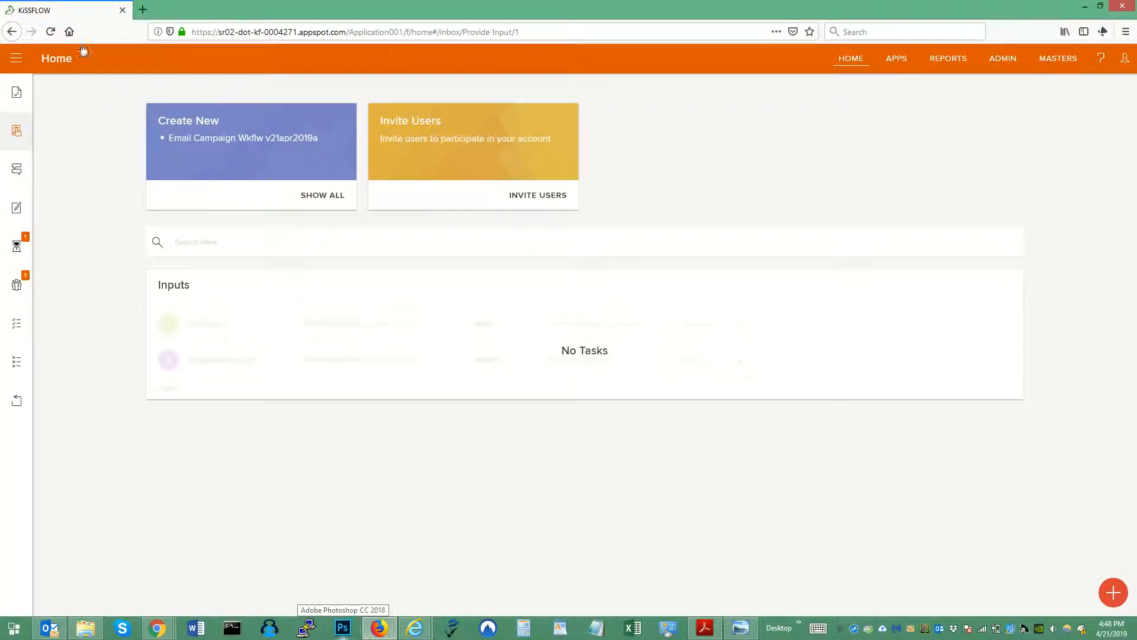
{"action": "left_click", "coordinate": [50, 58]}
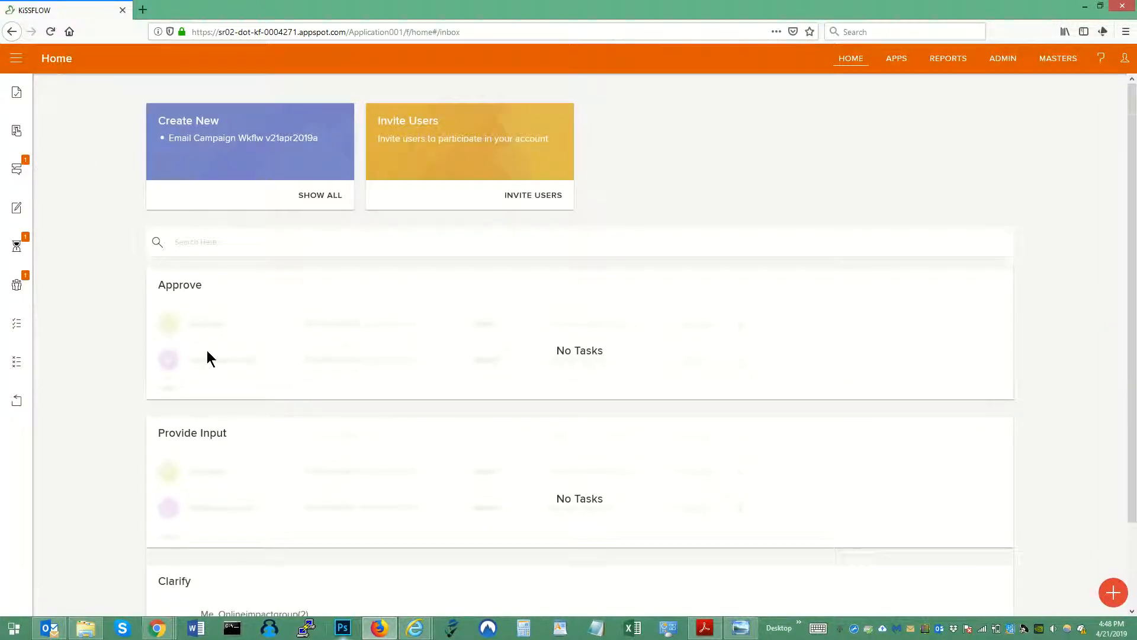
{"action": "scroll", "coordinate": [207, 355], "scroll_direction": "down", "scroll_amount": 3}
{"action": "scroll", "coordinate": [210, 357], "scroll_direction": "up", "scroll_amount": 2}
{"action": "scroll", "coordinate": [207, 356], "scroll_direction": "up", "scroll_amount": 1}
{"action": "left_click", "coordinate": [16, 169]}
{"action": "left_click", "coordinate": [318, 333]}
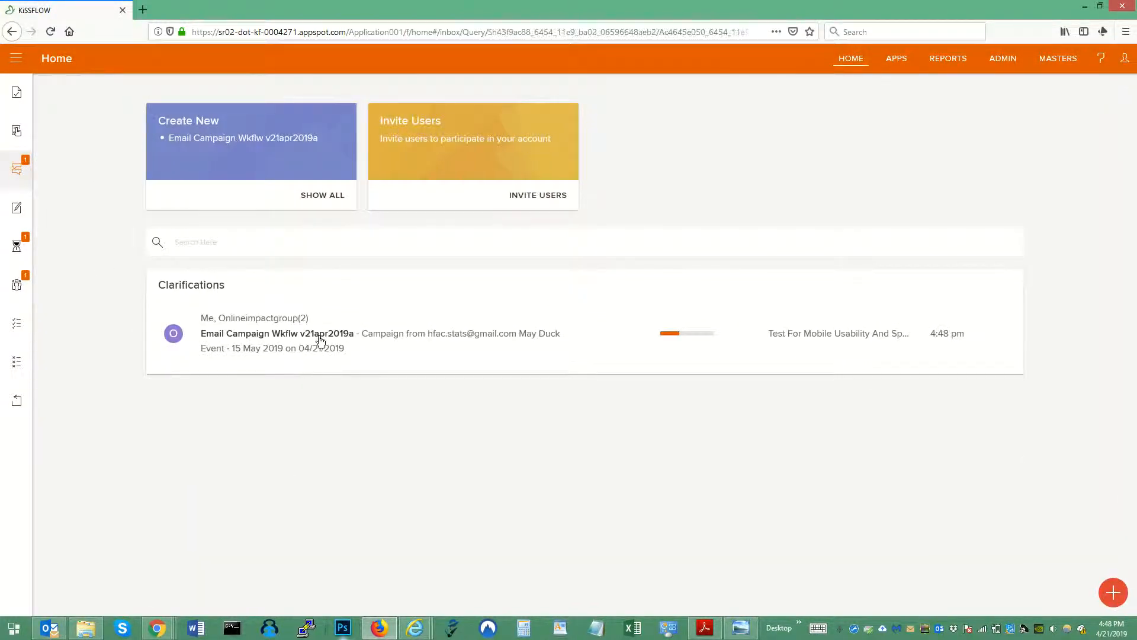
Respond to the clarification request about the faint font with the comment "changed font to darker - #333333"
{"action": "scroll", "coordinate": [308, 337], "scroll_direction": "down", "scroll_amount": 5}
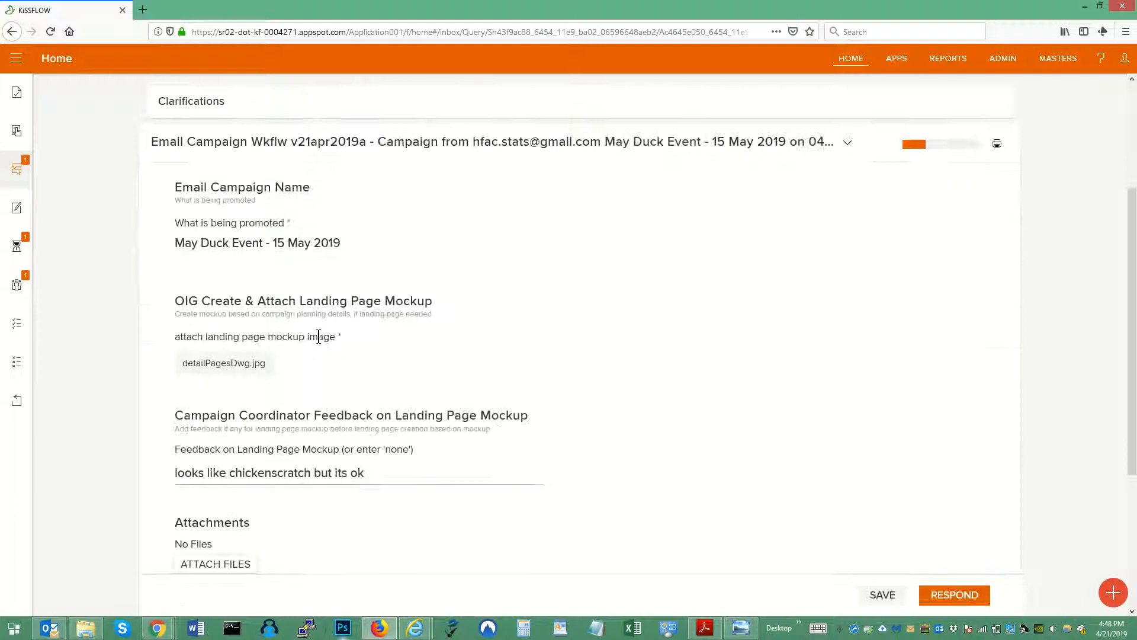
{"action": "scroll", "coordinate": [292, 462], "scroll_direction": "down", "scroll_amount": 2}
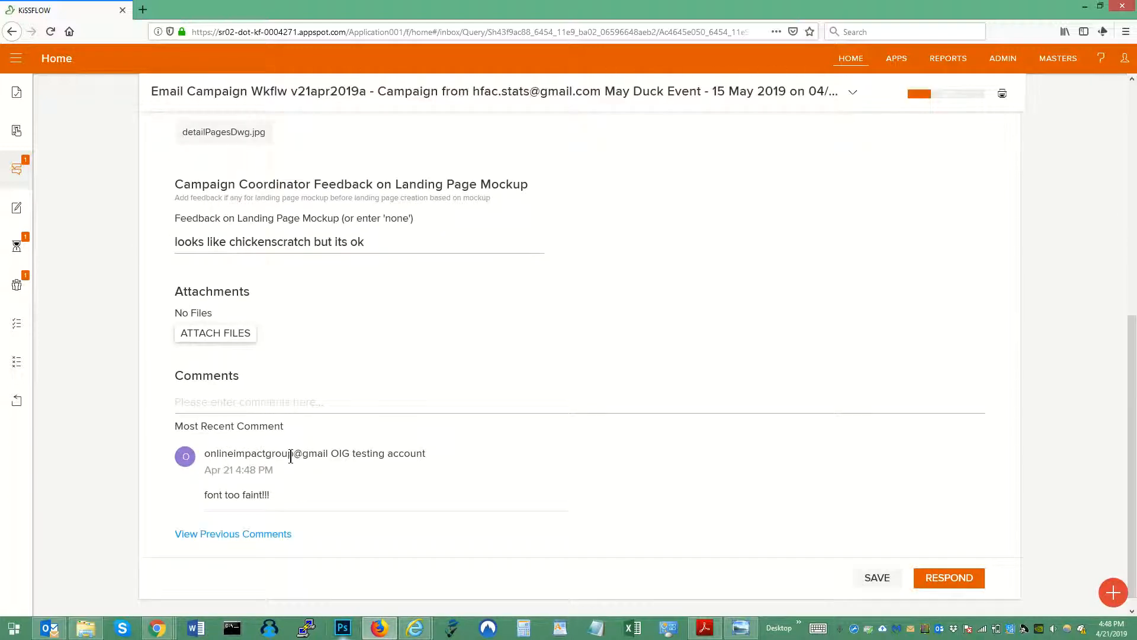
{"action": "triple_click", "coordinate": [240, 494]}
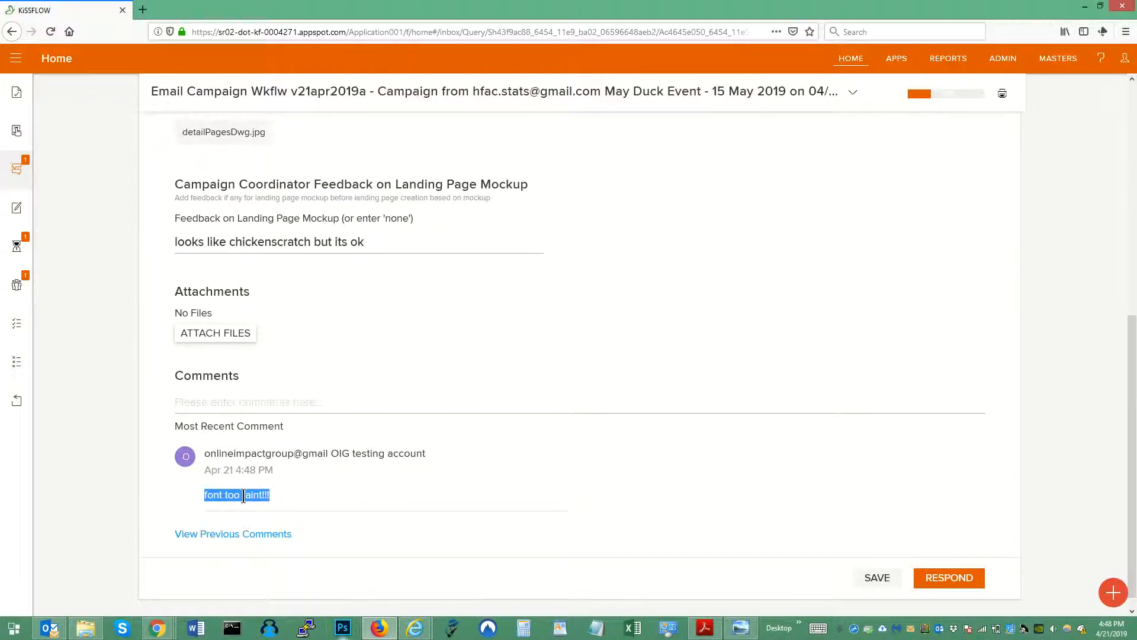
{"action": "left_click", "coordinate": [950, 565]}
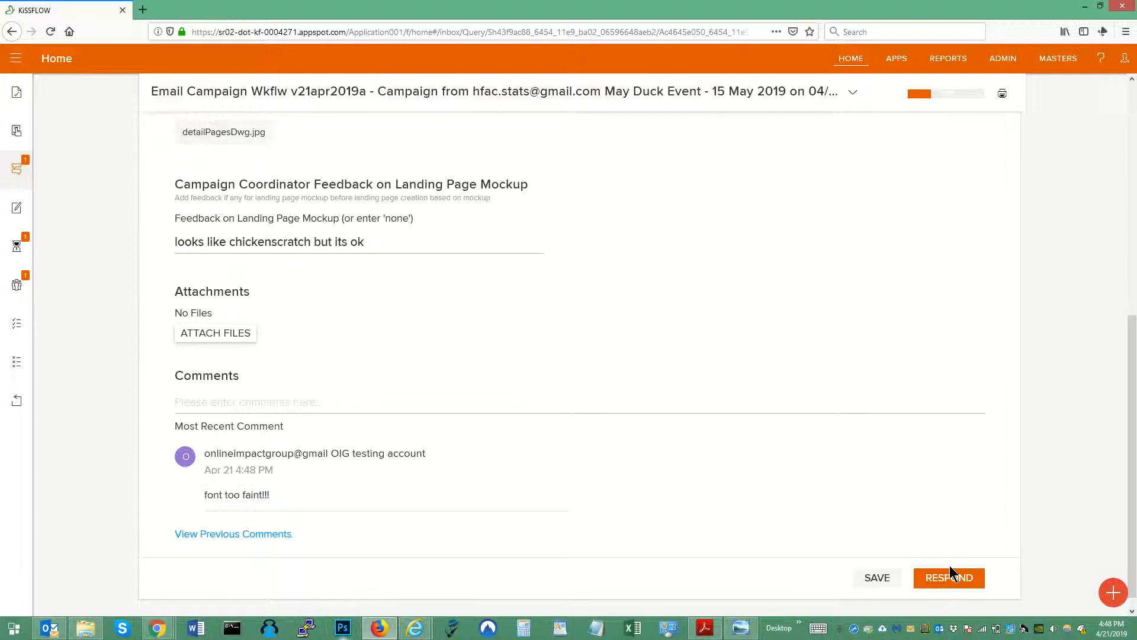
{"action": "left_click", "coordinate": [948, 576]}
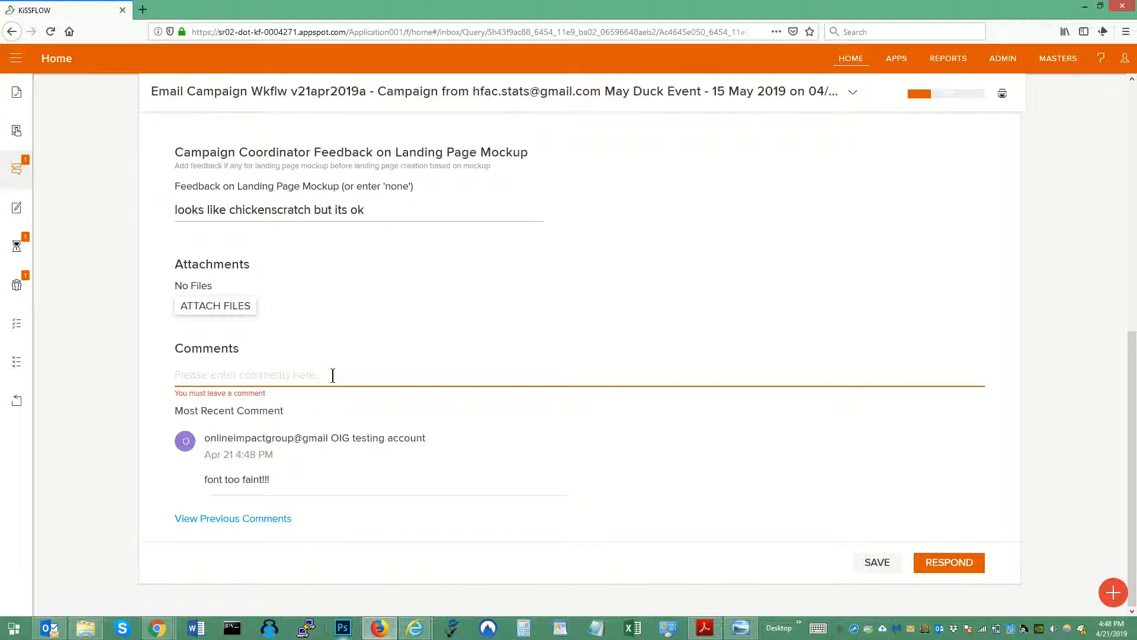
{"action": "type", "text": "changed font to darker - "}
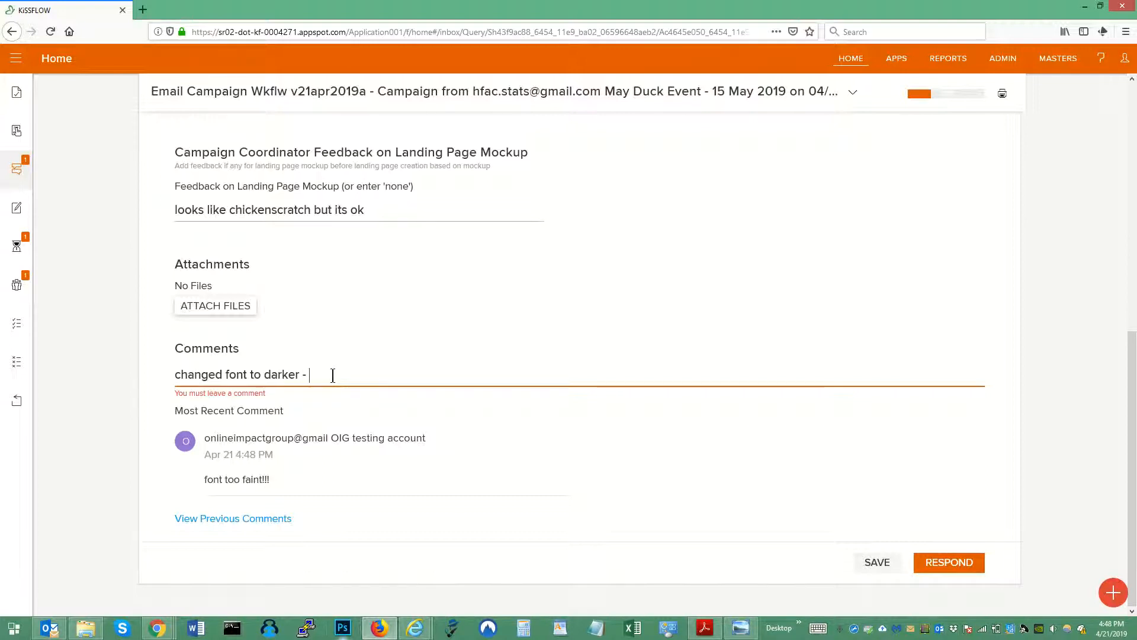
{"action": "type", "text": "#333333"}
{"action": "left_click", "coordinate": [943, 564]}
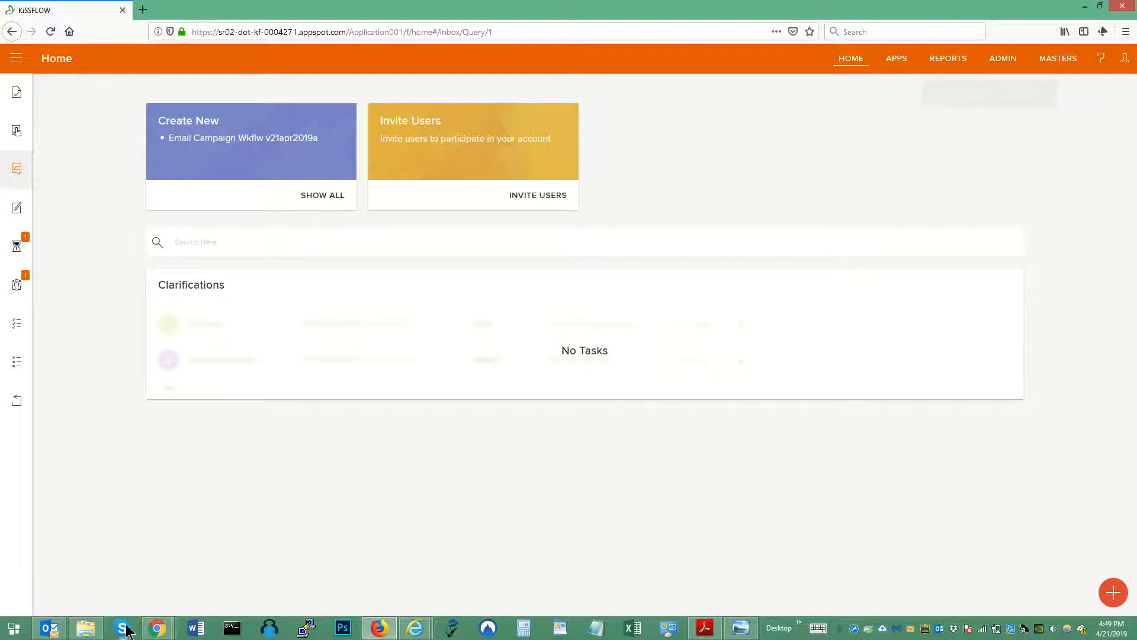
Switch to Gmail in Chrome and open the mobile usability and spam test item from the Clarification provided email under the Kissflow label
{"action": "mouse_move", "coordinate": [157, 632]}
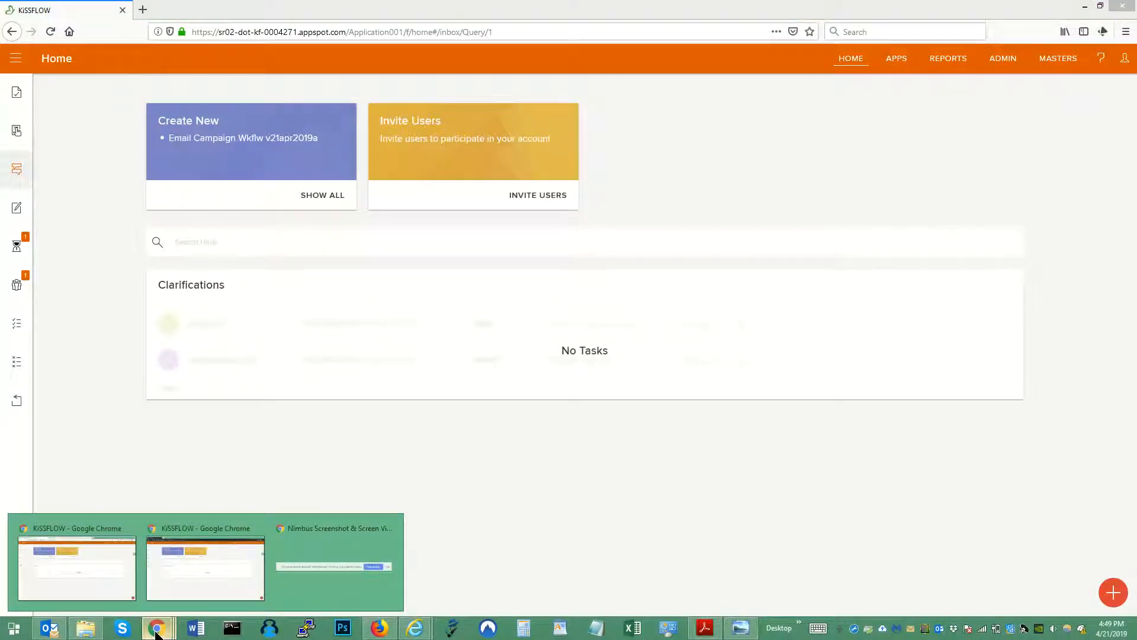
{"action": "left_click", "coordinate": [113, 533]}
{"action": "left_click", "coordinate": [85, 10]}
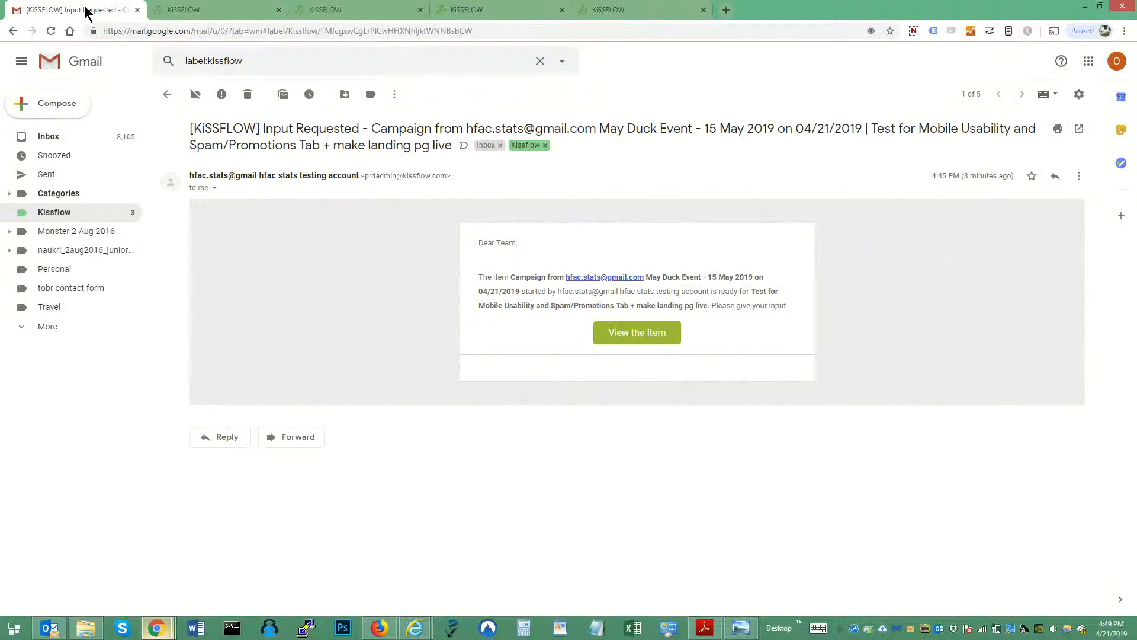
{"action": "left_click", "coordinate": [62, 214]}
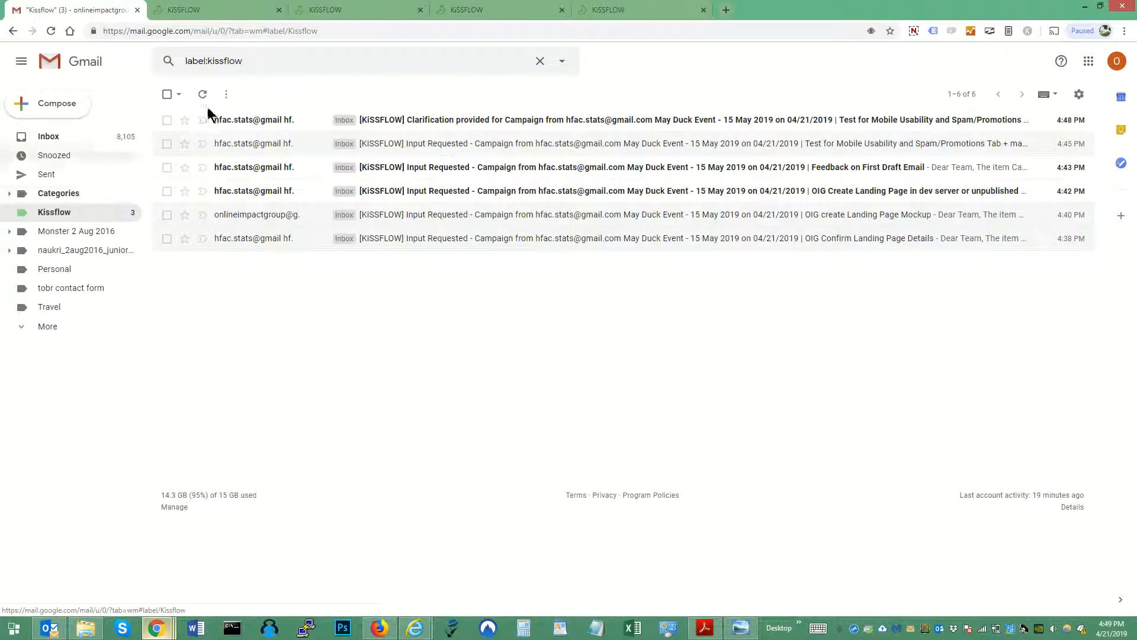
{"action": "left_click", "coordinate": [470, 120]}
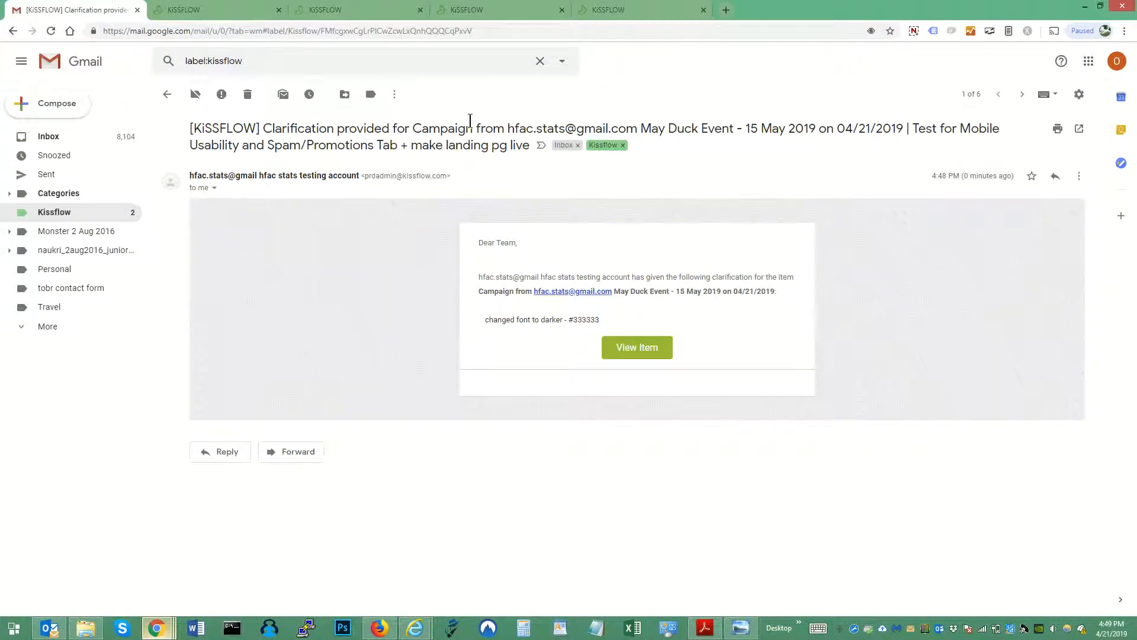
{"action": "left_click", "coordinate": [642, 341]}
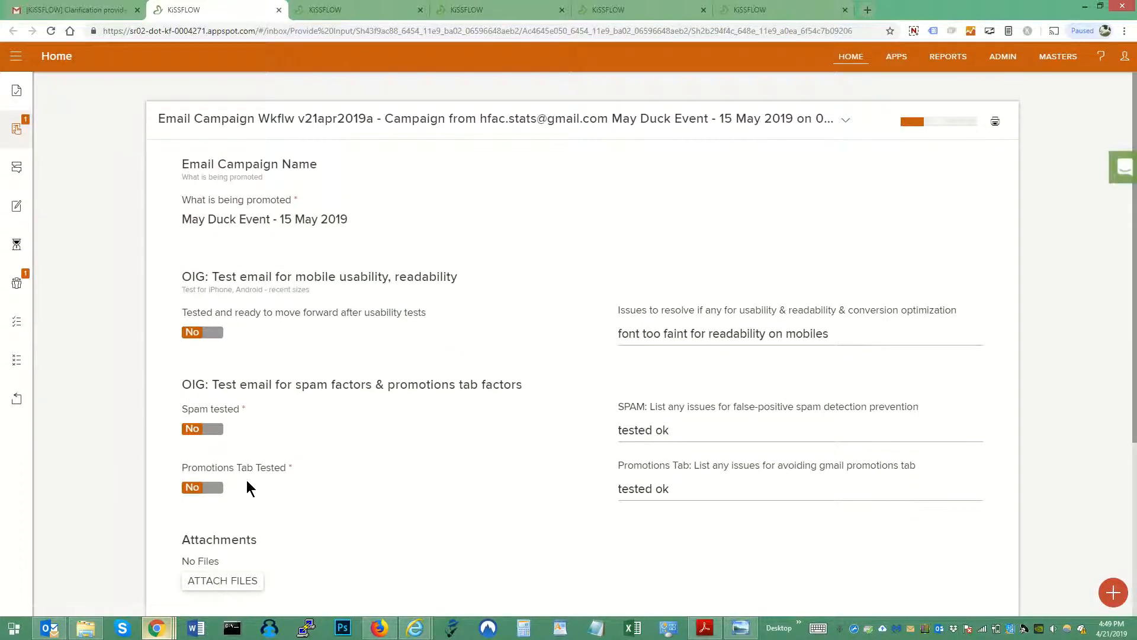
Set the usability readiness, Spam tested and Promotions Tab Tested options to Yes and submit the testing task as done
{"action": "scroll", "coordinate": [351, 548], "scroll_direction": "down", "scroll_amount": 4}
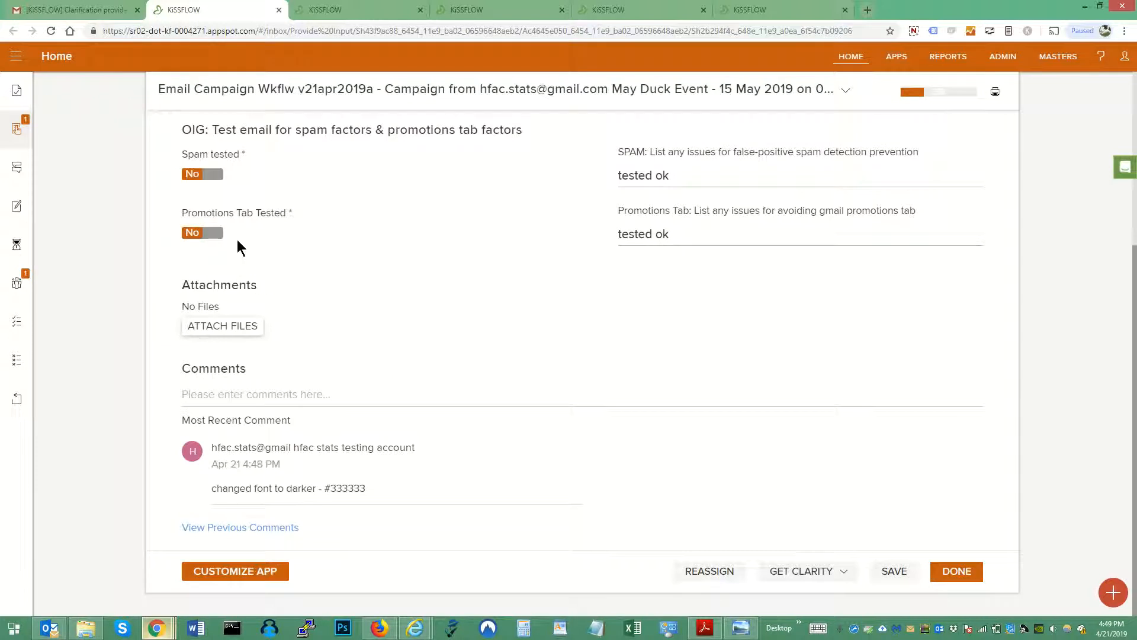
{"action": "scroll", "coordinate": [318, 223], "scroll_direction": "up", "scroll_amount": 4}
{"action": "left_click", "coordinate": [212, 334]}
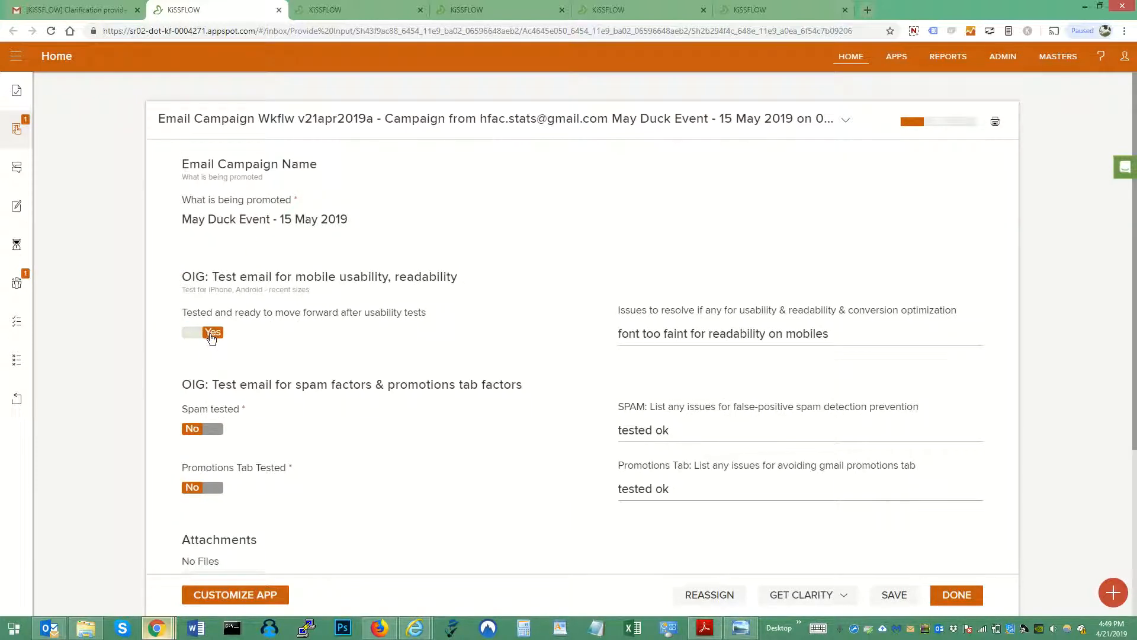
{"action": "left_click", "coordinate": [210, 431]}
{"action": "left_click", "coordinate": [217, 480]}
{"action": "left_click", "coordinate": [948, 595]}
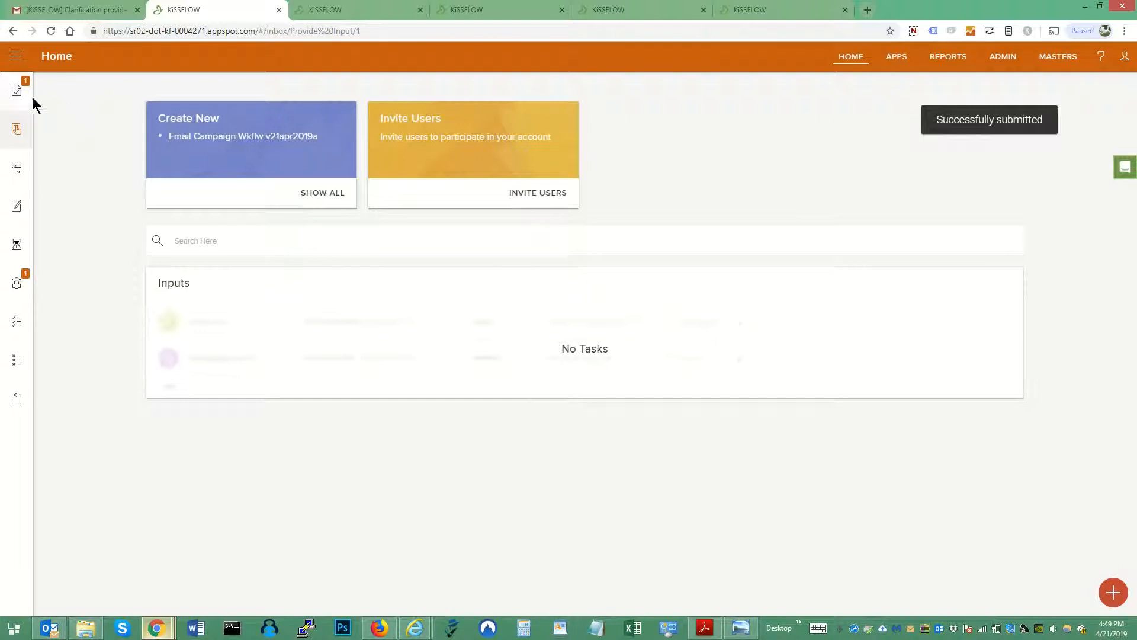
Open the campaign's pending OIG approval and approve it for sending to HFAC Management
{"action": "left_click", "coordinate": [24, 97]}
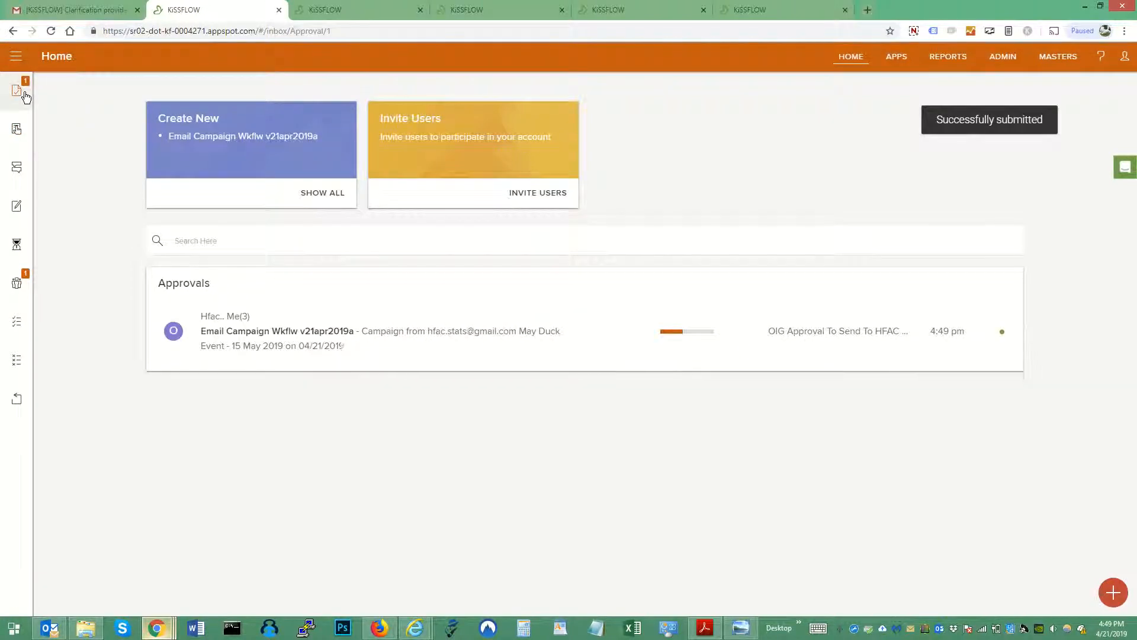
{"action": "left_click", "coordinate": [252, 336]}
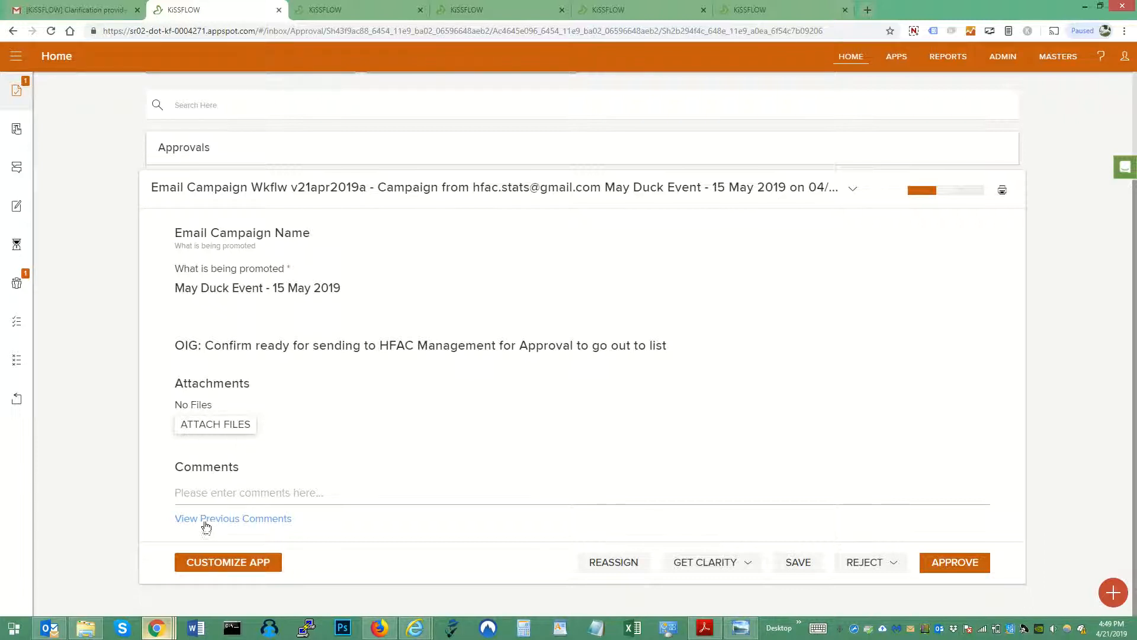
{"action": "left_click", "coordinate": [954, 561]}
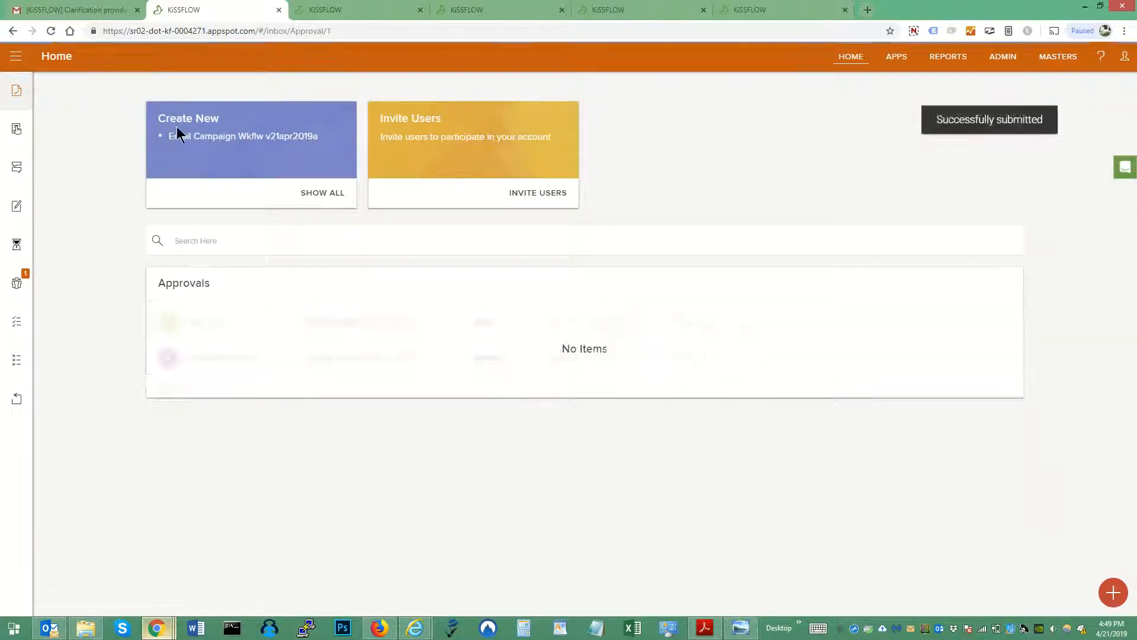
Switch to KiSSFLOW in Firefox and approve the Campaign Coordinator's confirmation that the email is ready for HFAC Management
{"action": "left_click", "coordinate": [379, 631]}
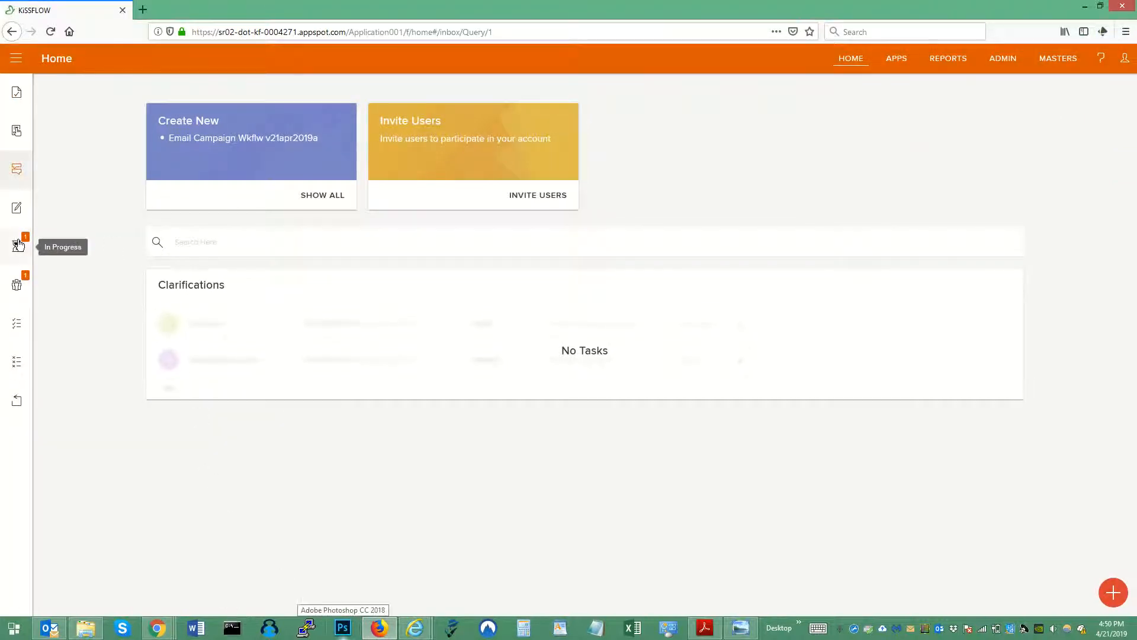
{"action": "left_click", "coordinate": [66, 62]}
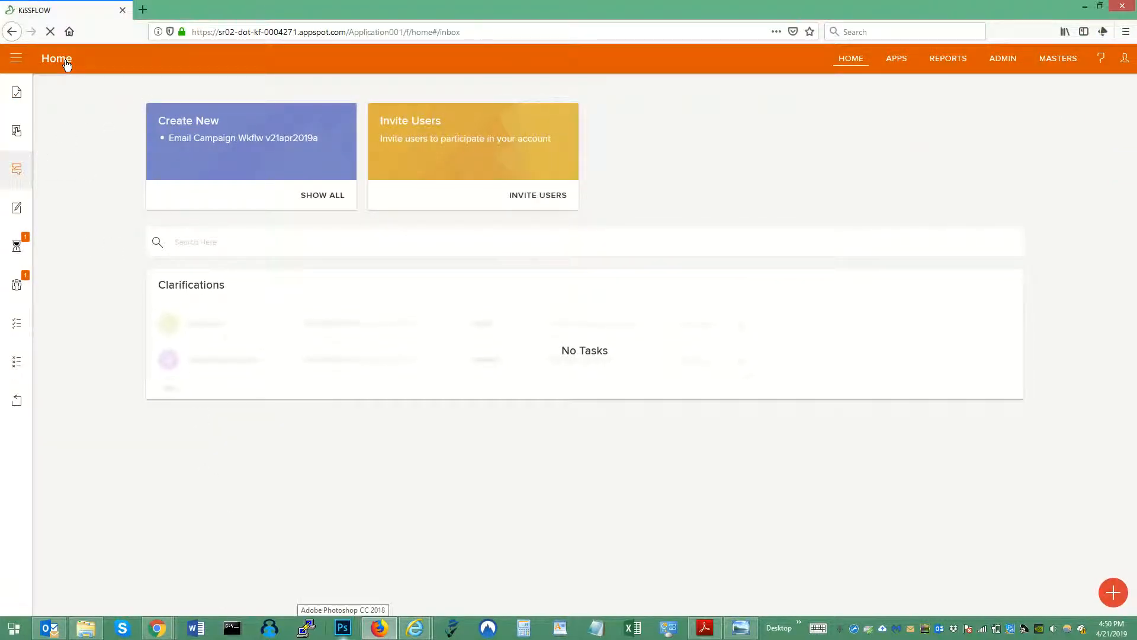
{"action": "left_click", "coordinate": [251, 334]}
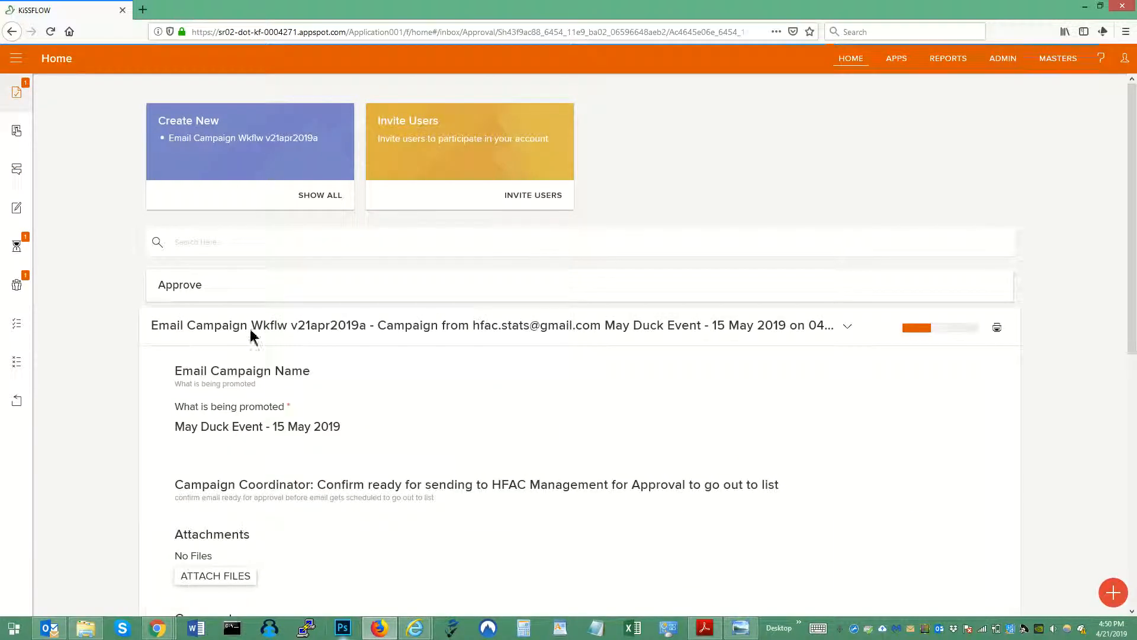
{"action": "scroll", "coordinate": [251, 334], "scroll_direction": "down", "scroll_amount": 3}
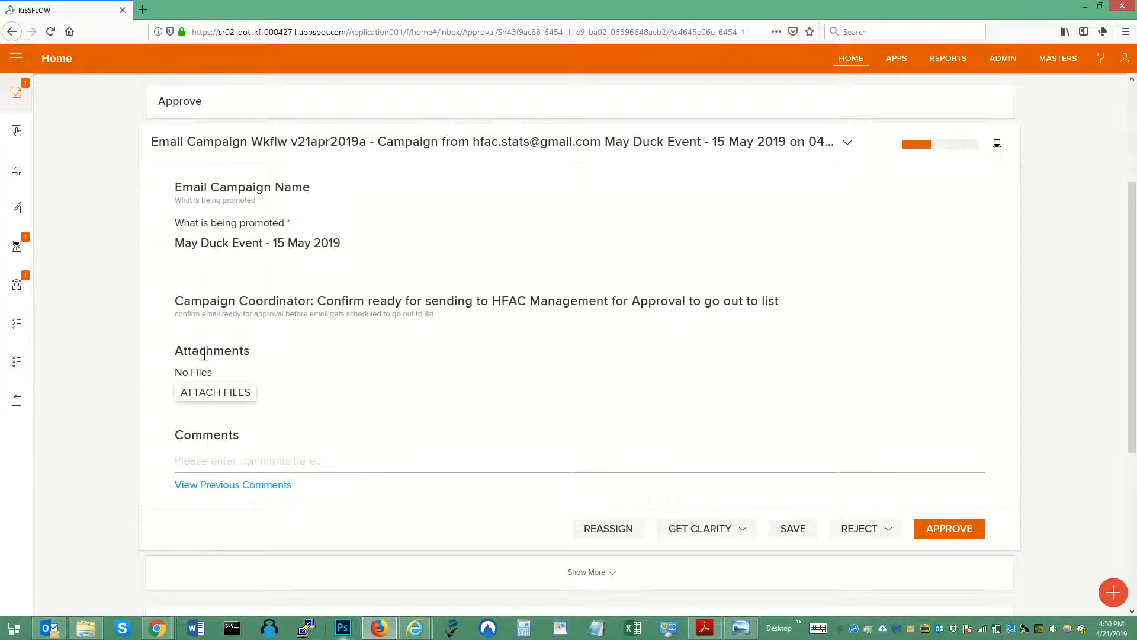
{"action": "left_click", "coordinate": [961, 527]}
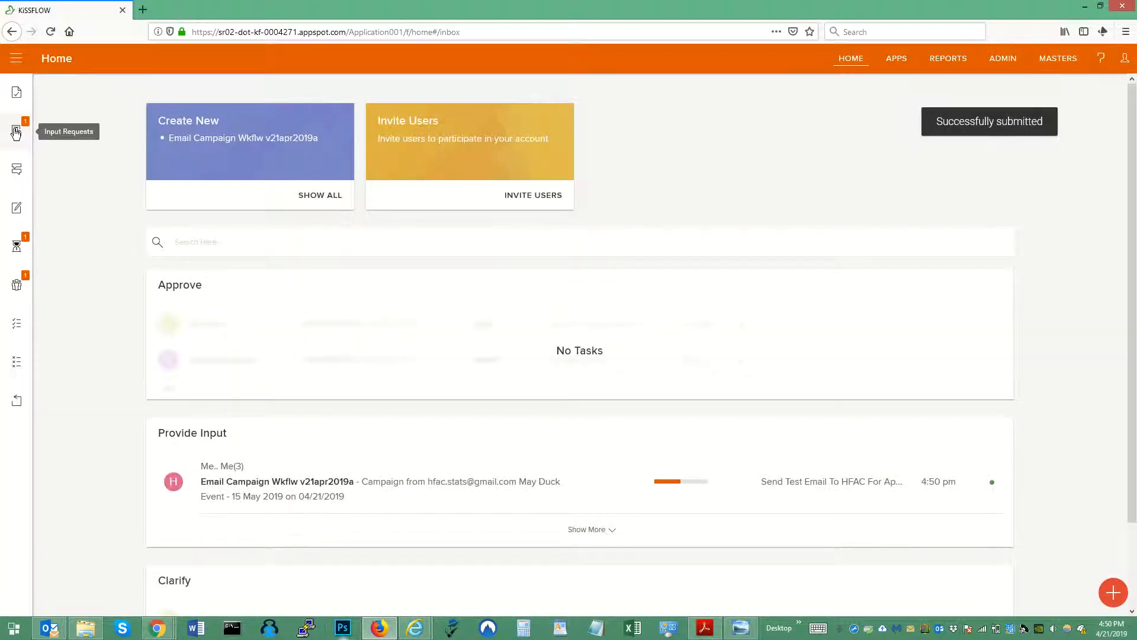
In the campaign's input task, confirm with Yes that the test email was sent to HFAC management and submit it
{"action": "left_click", "coordinate": [262, 483]}
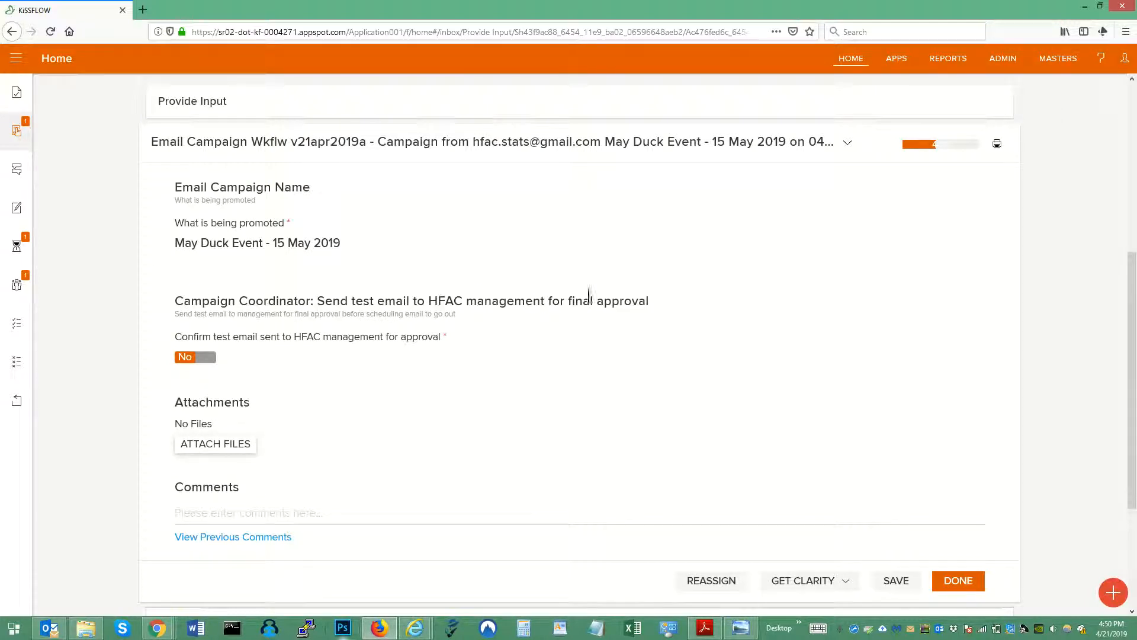
{"action": "left_click", "coordinate": [204, 357]}
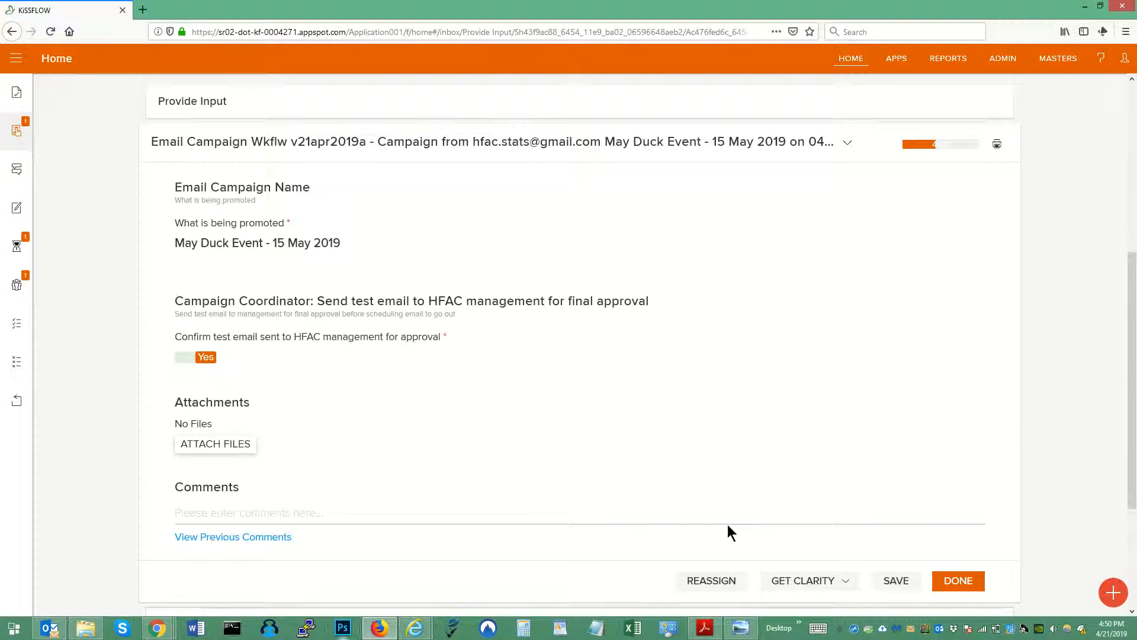
{"action": "left_click", "coordinate": [959, 581]}
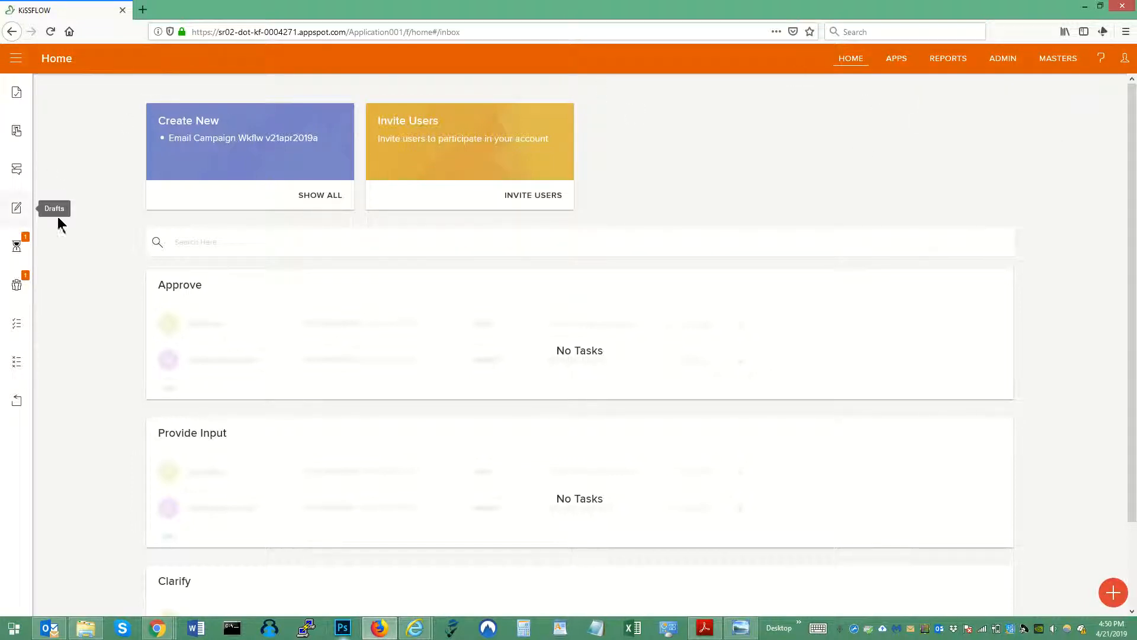
Review the May Duck Event campaign's details among the in-progress items, then check the home inbox for remaining tasks
{"action": "left_click", "coordinate": [18, 245]}
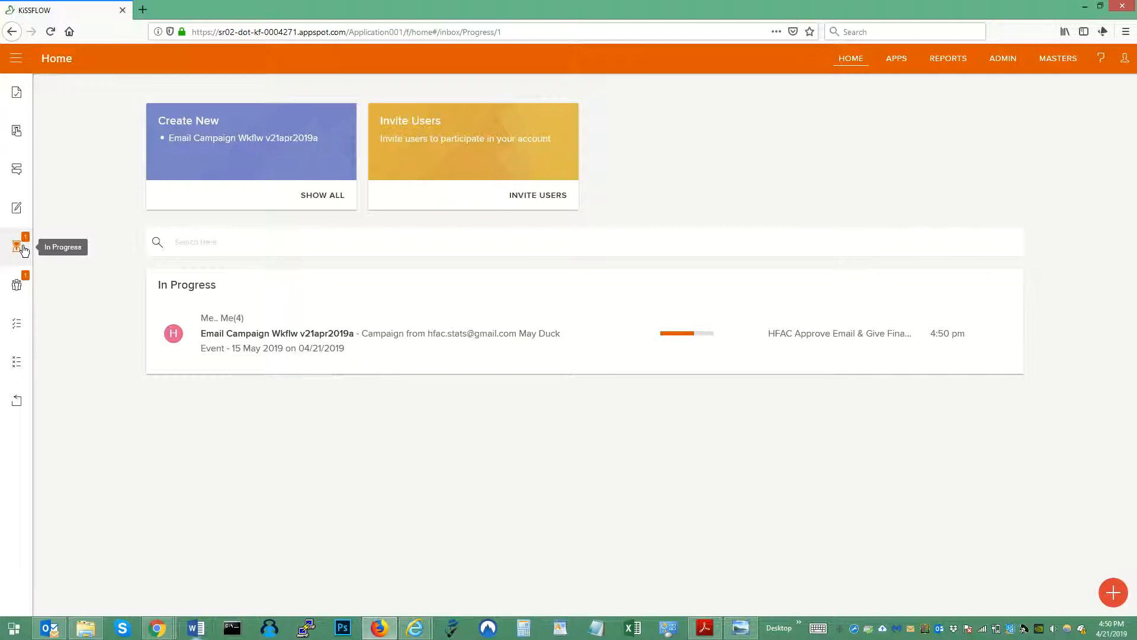
{"action": "left_click", "coordinate": [258, 332]}
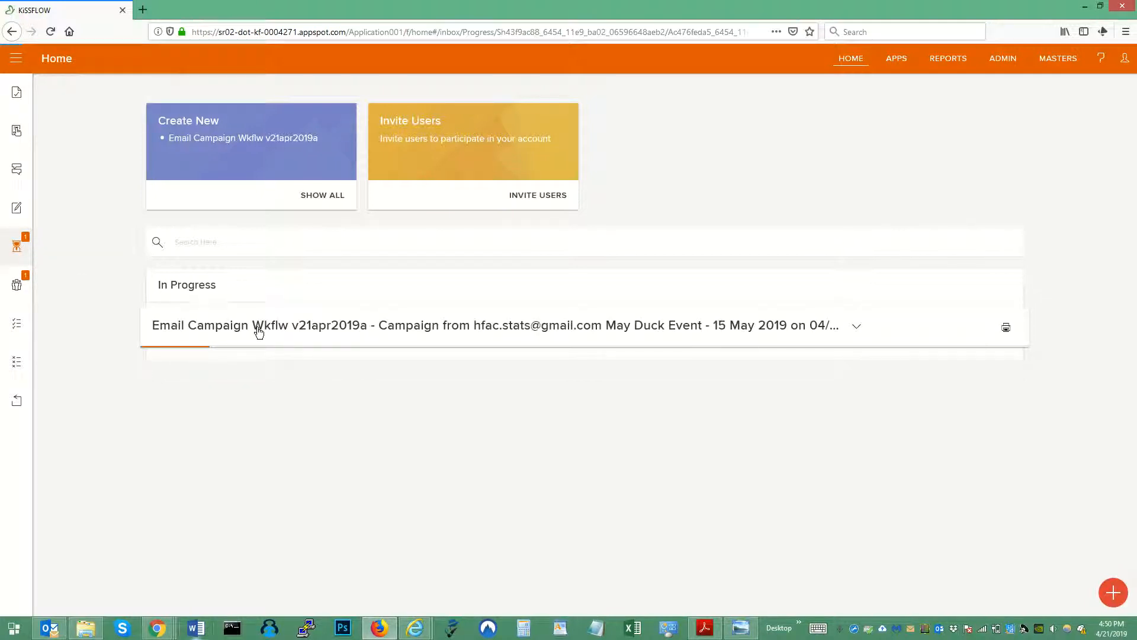
{"action": "scroll", "coordinate": [258, 332], "scroll_direction": "down", "scroll_amount": 10}
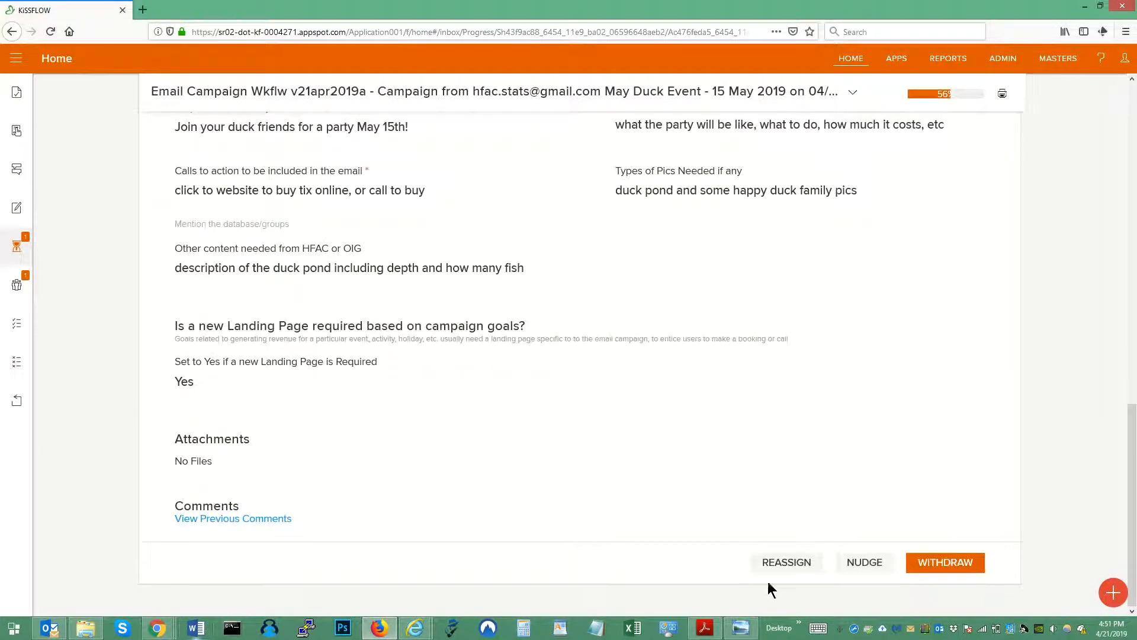
{"action": "scroll", "coordinate": [323, 330], "scroll_direction": "up", "scroll_amount": 8}
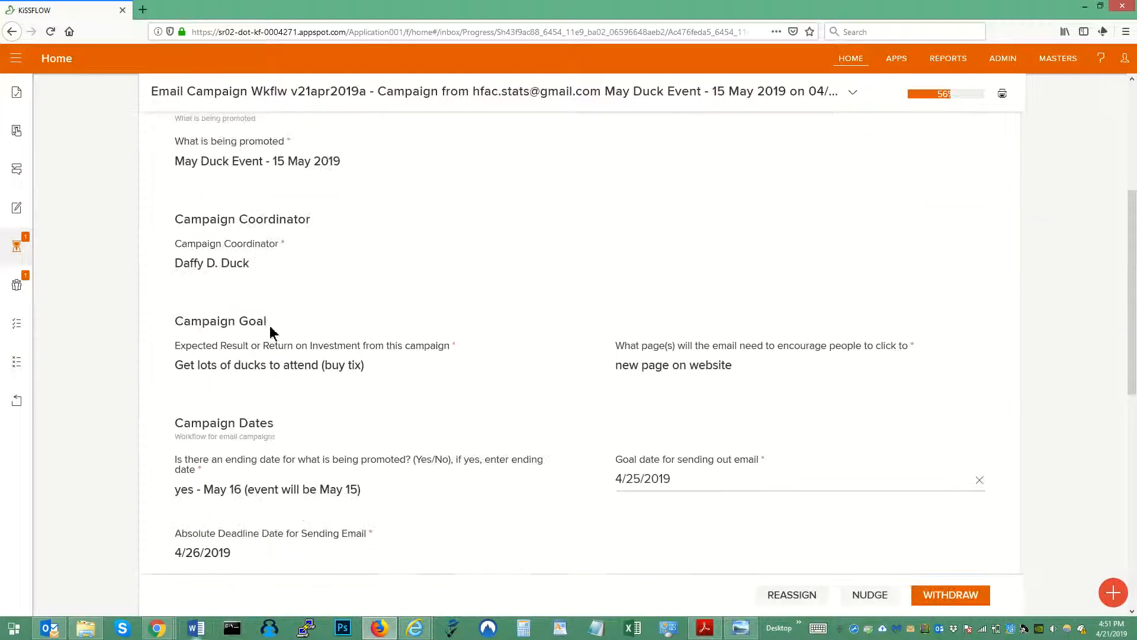
{"action": "left_click", "coordinate": [56, 59]}
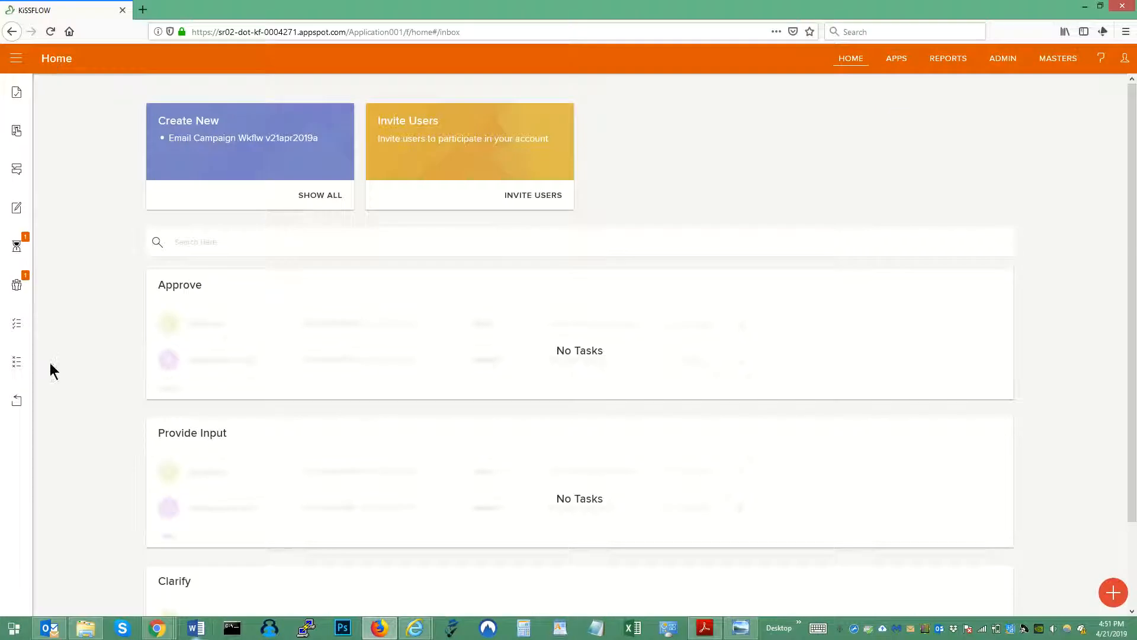
{"action": "scroll", "coordinate": [130, 357], "scroll_direction": "down", "scroll_amount": 2}
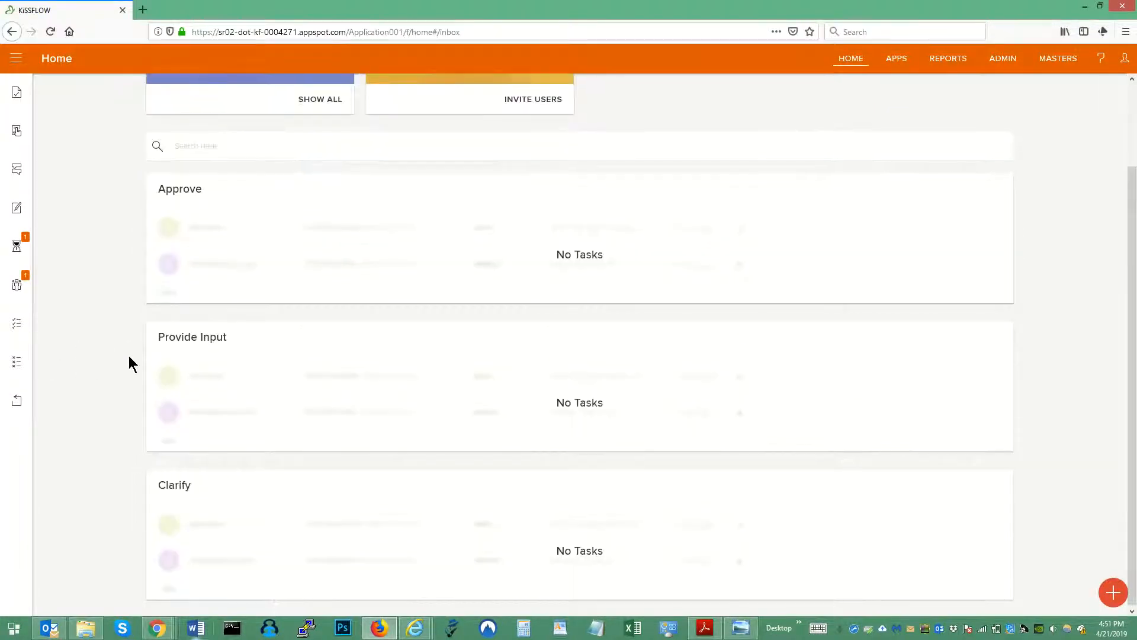
Check the home inbox for tasks, and open the May Duck Event campaign from the participated items
{"action": "scroll", "coordinate": [130, 357], "scroll_direction": "up", "scroll_amount": 2}
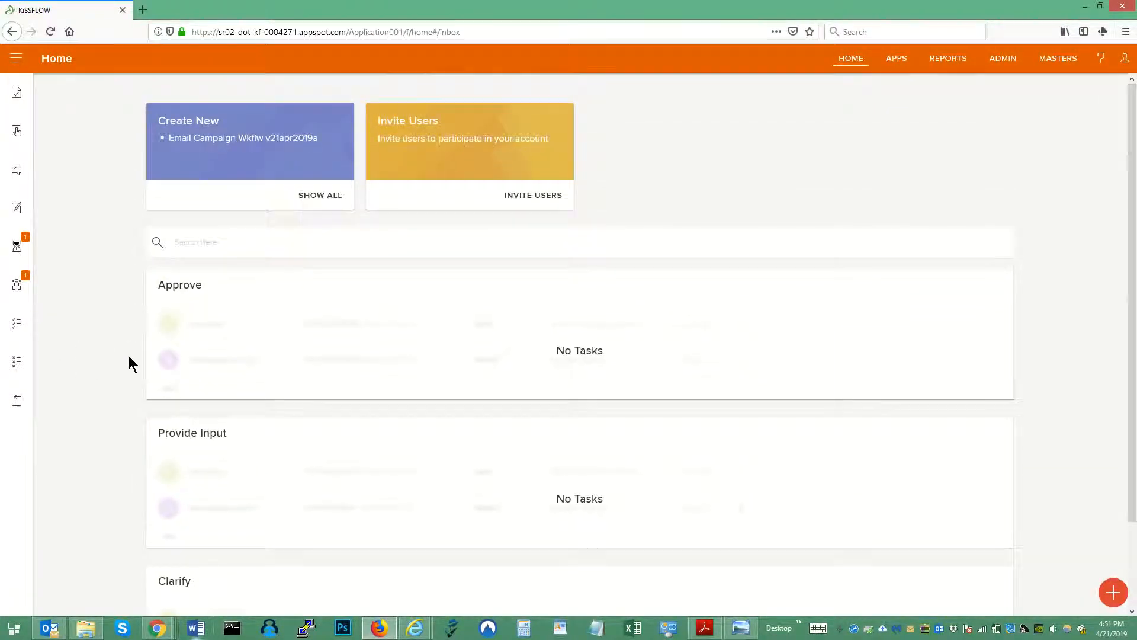
{"action": "scroll", "coordinate": [130, 357], "scroll_direction": "down", "scroll_amount": 2}
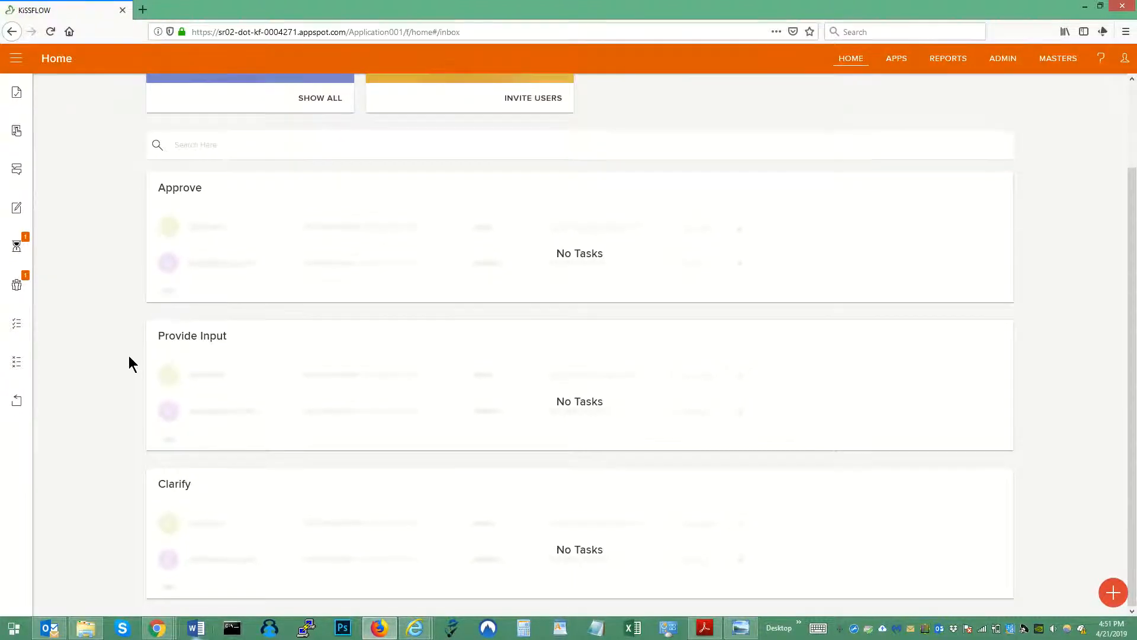
{"action": "left_click", "coordinate": [18, 286]}
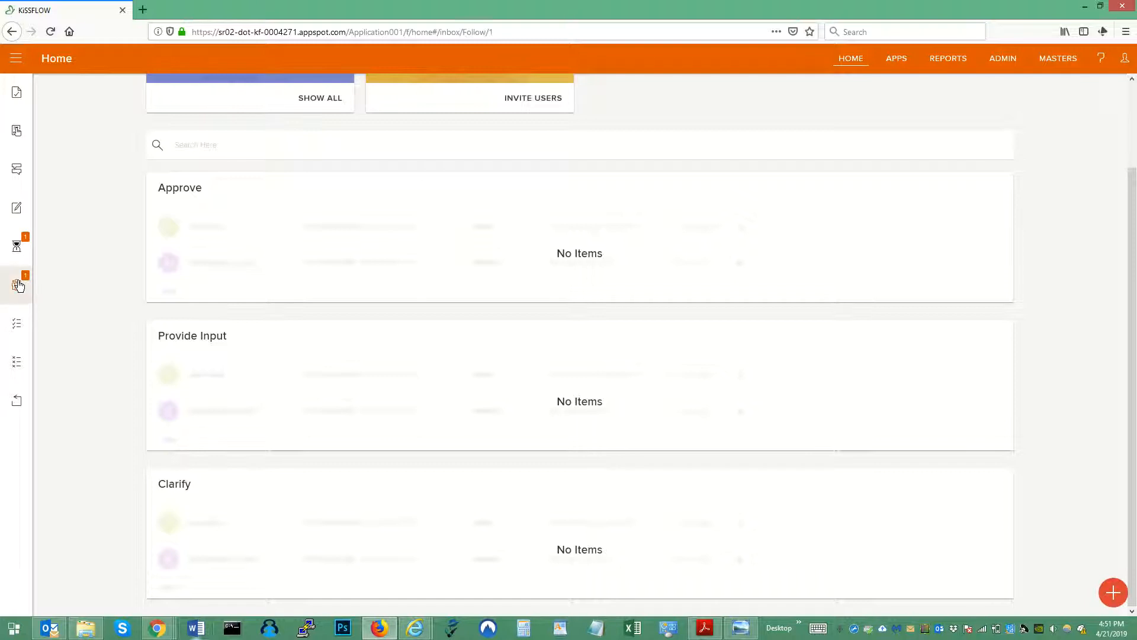
{"action": "left_click", "coordinate": [292, 333]}
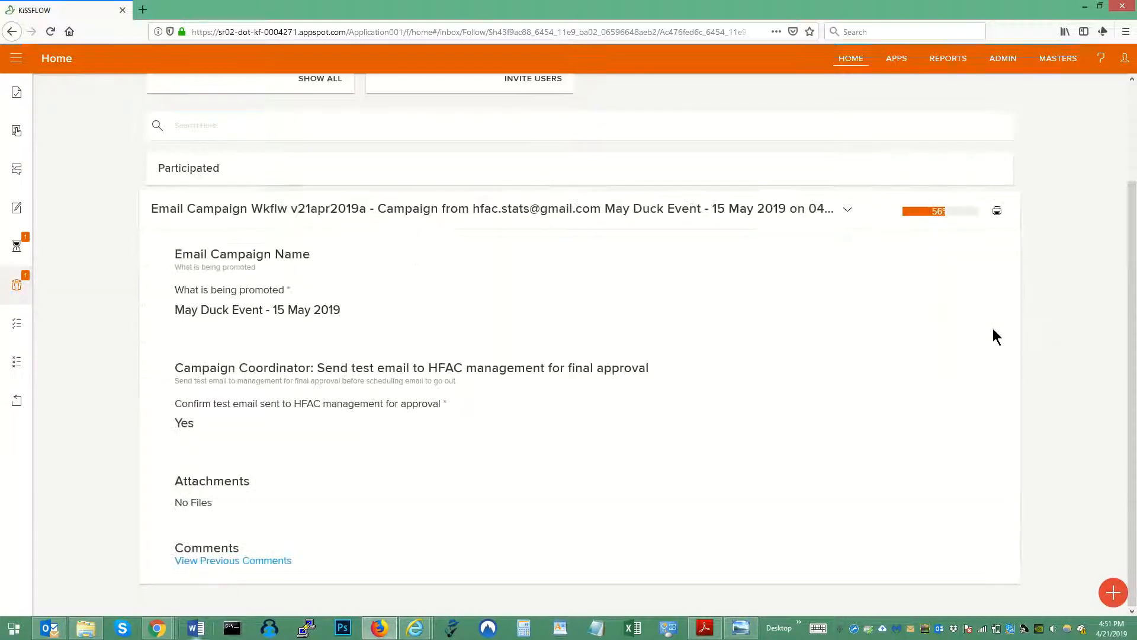
{"action": "left_click", "coordinate": [997, 213]}
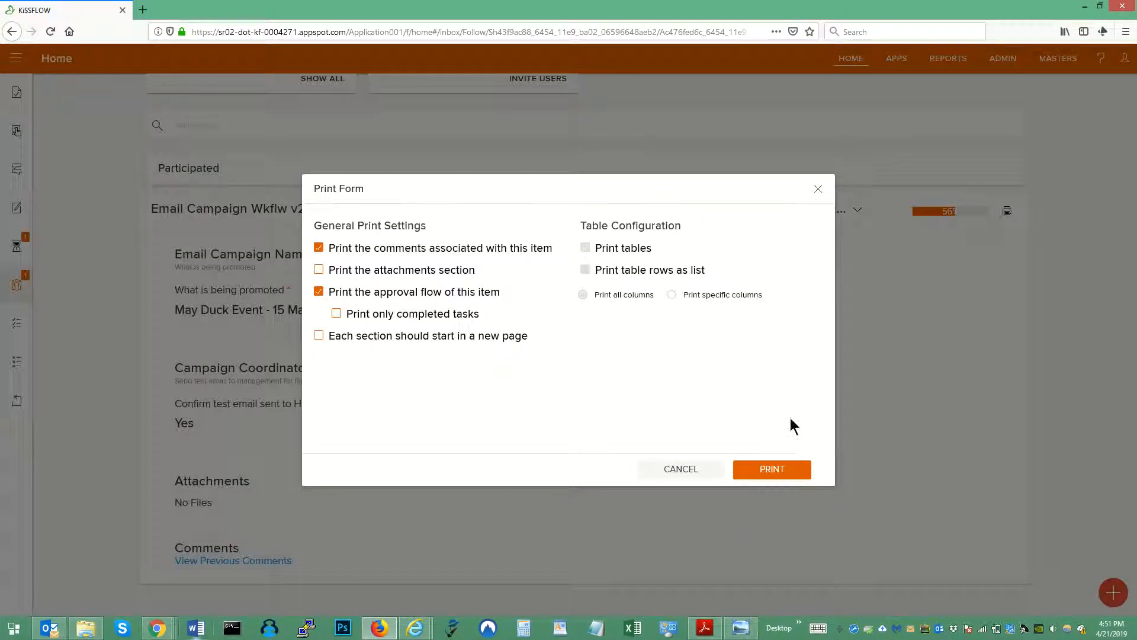
{"action": "left_click", "coordinate": [771, 468]}
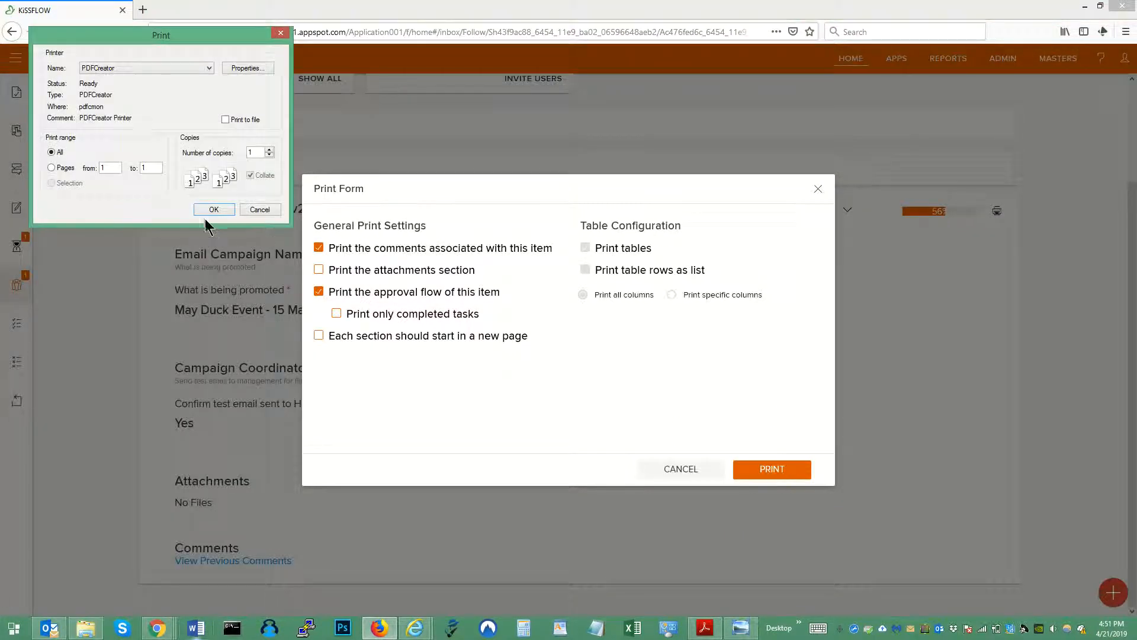
{"action": "left_click", "coordinate": [260, 211]}
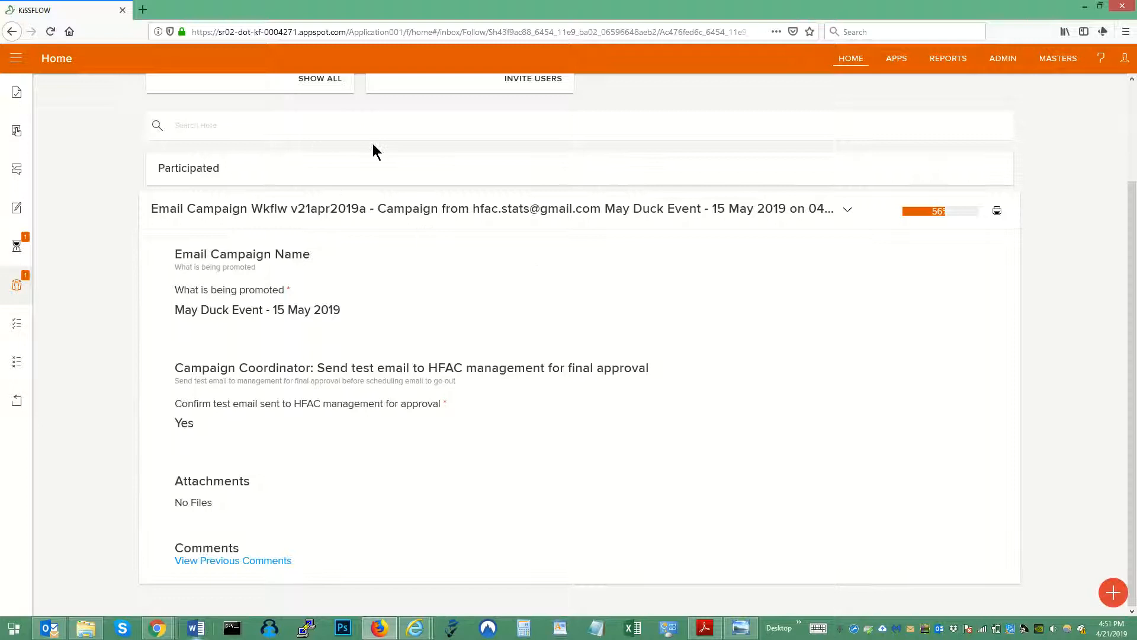
{"action": "left_click", "coordinate": [997, 212]}
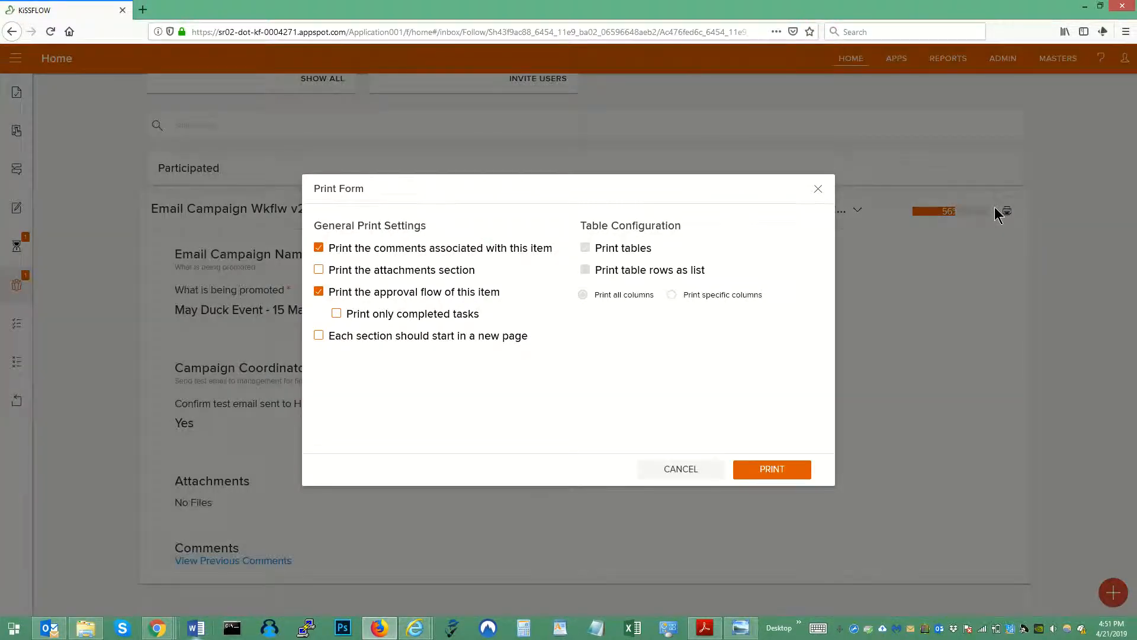
{"action": "left_click", "coordinate": [684, 470]}
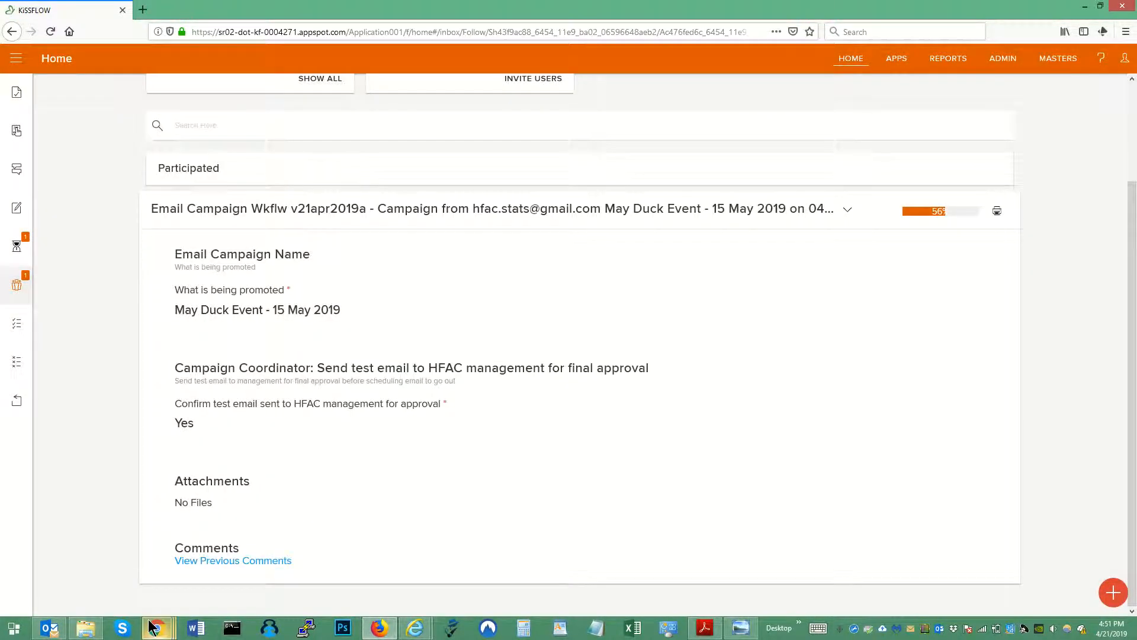
Switch to KiSSFLOW in Chrome and open a print preview of the participated May Duck Event campaign with its comments and approval flow
{"action": "mouse_move", "coordinate": [159, 632]}
{"action": "left_click", "coordinate": [60, 528]}
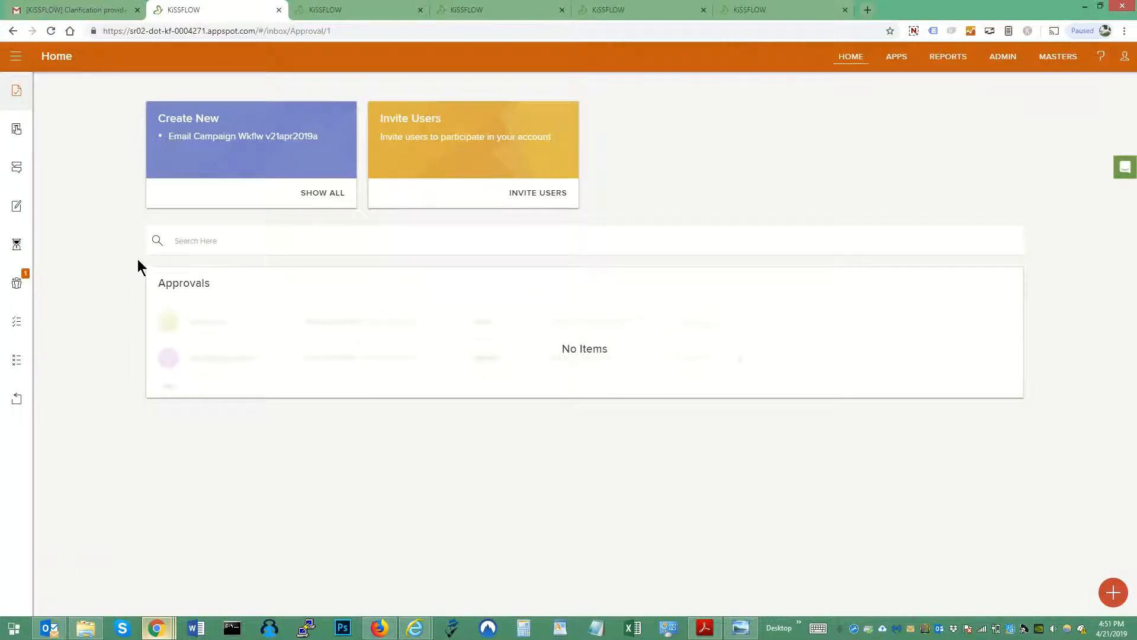
{"action": "left_click", "coordinate": [16, 284]}
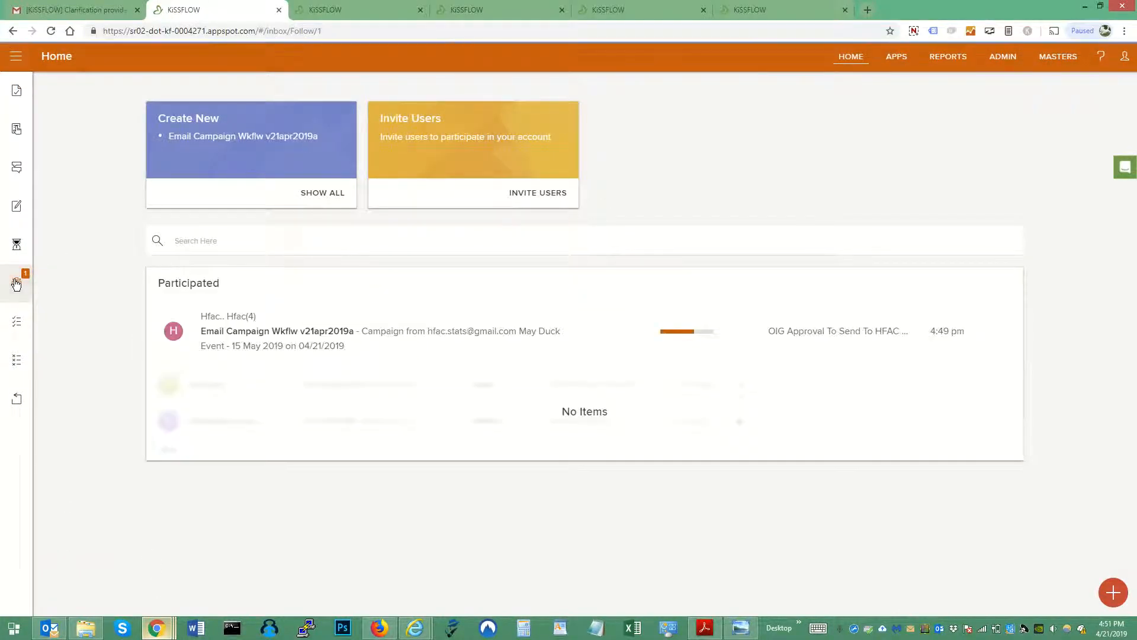
{"action": "left_click", "coordinate": [799, 339]}
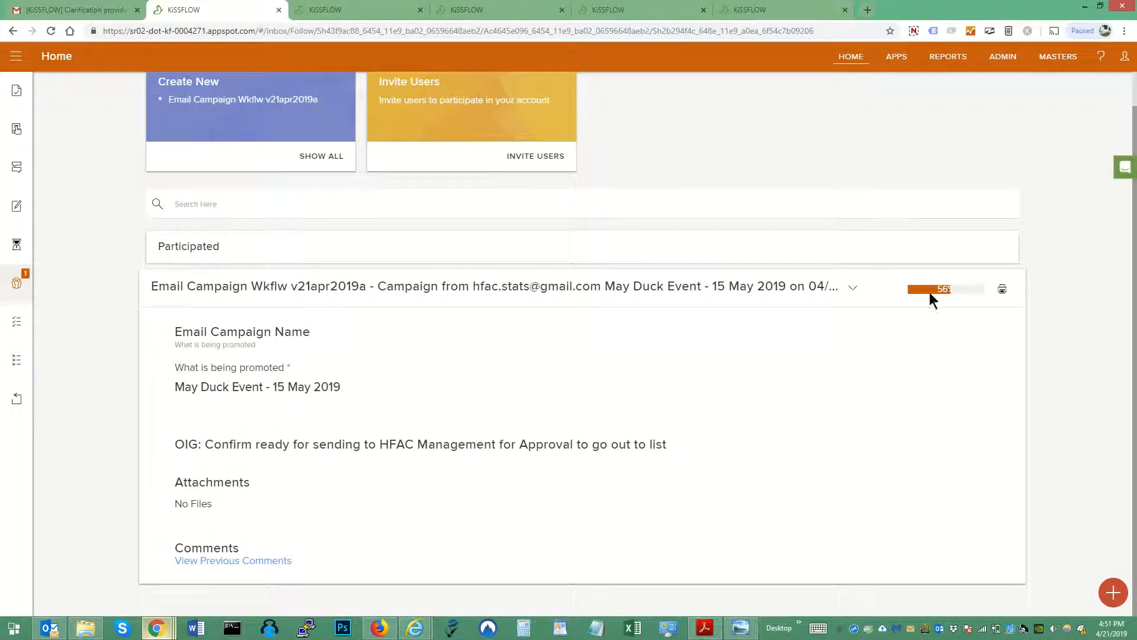
{"action": "left_click", "coordinate": [1002, 289]}
{"action": "left_click", "coordinate": [772, 468]}
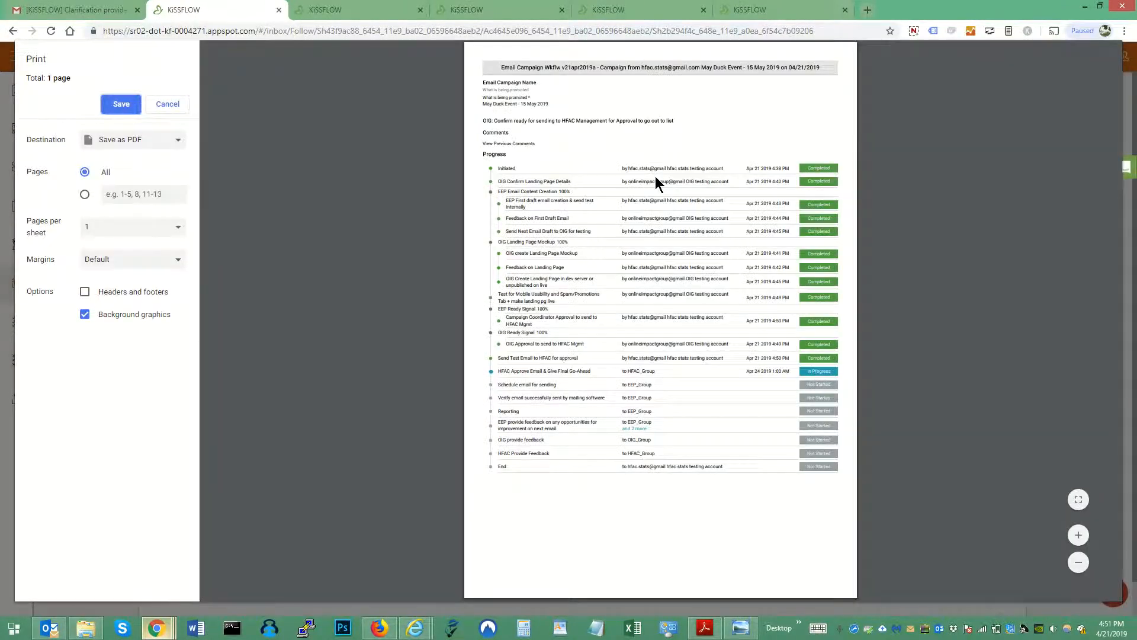
Examine the campaign's completed, in-progress and not-started workflow stages in the enlarged print preview, and close it without saving
{"action": "left_click", "coordinate": [1078, 535]}
{"action": "left_click", "coordinate": [1077, 535]}
{"action": "left_click", "coordinate": [1078, 535]}
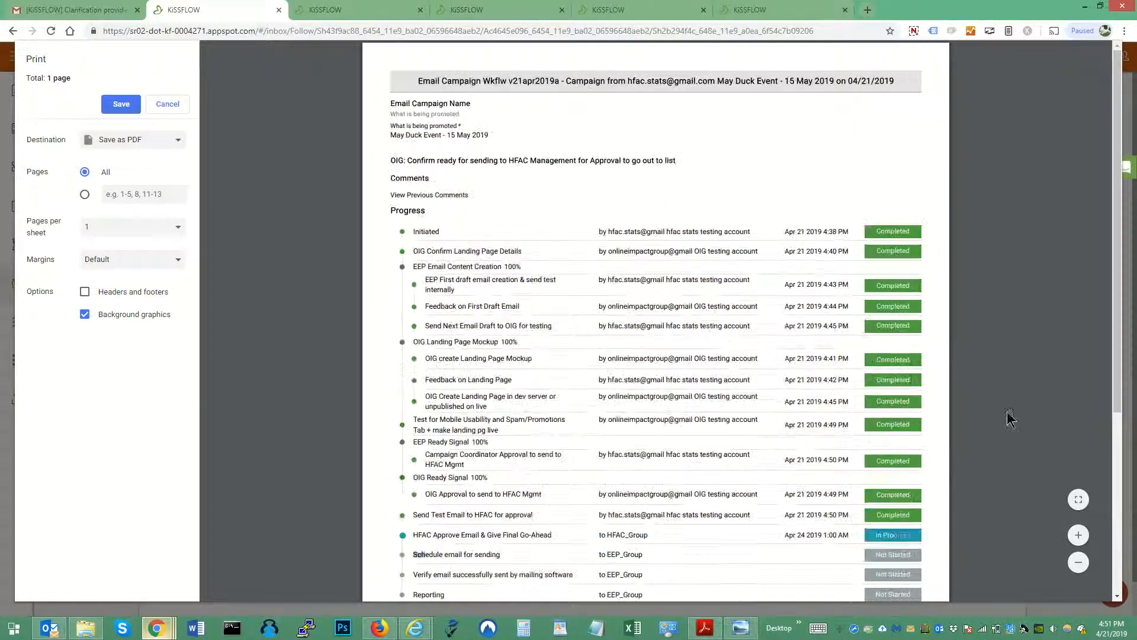
{"action": "scroll", "coordinate": [1009, 420], "scroll_direction": "down", "scroll_amount": 5}
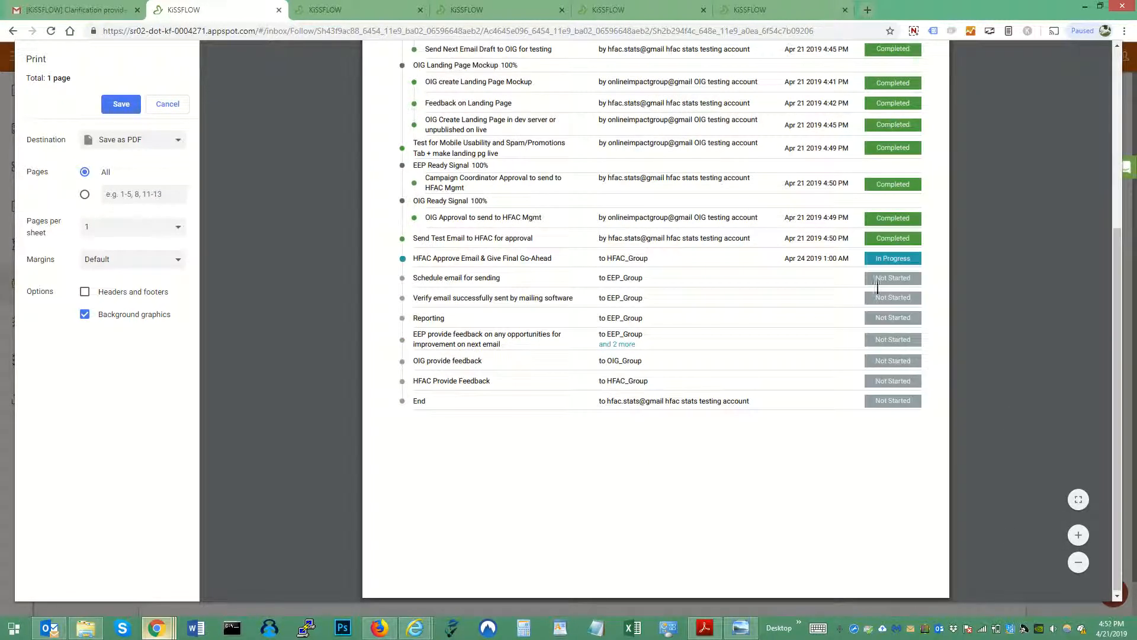
{"action": "left_click_drag", "start_coordinate": [434, 256], "coordinate": [664, 272]}
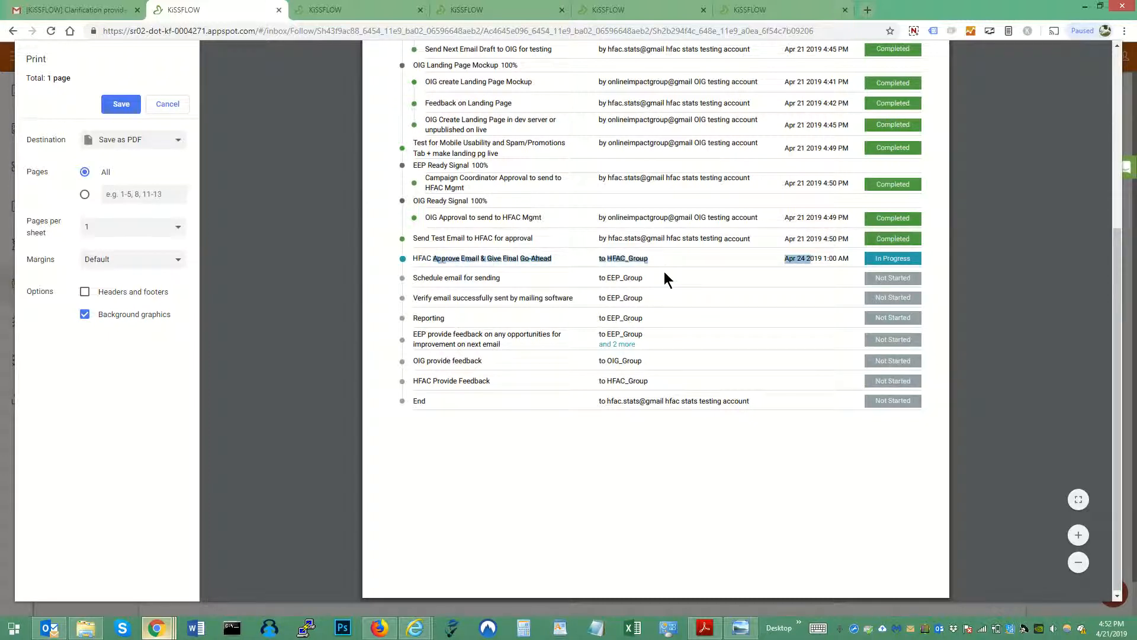
{"action": "left_click", "coordinate": [657, 263]}
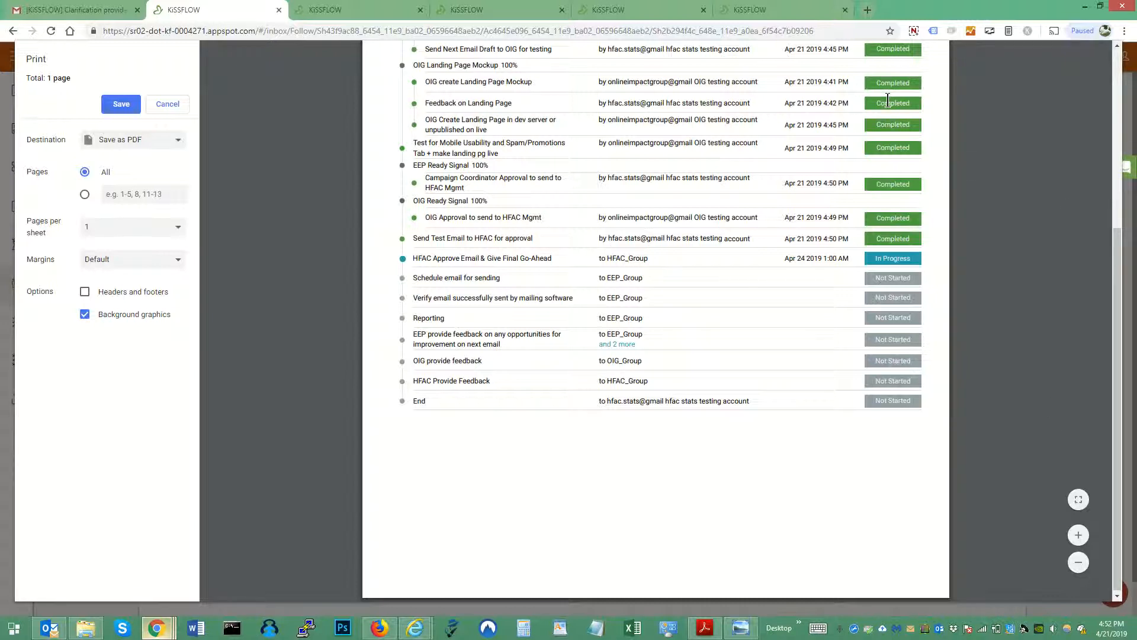
{"action": "left_click", "coordinate": [166, 105]}
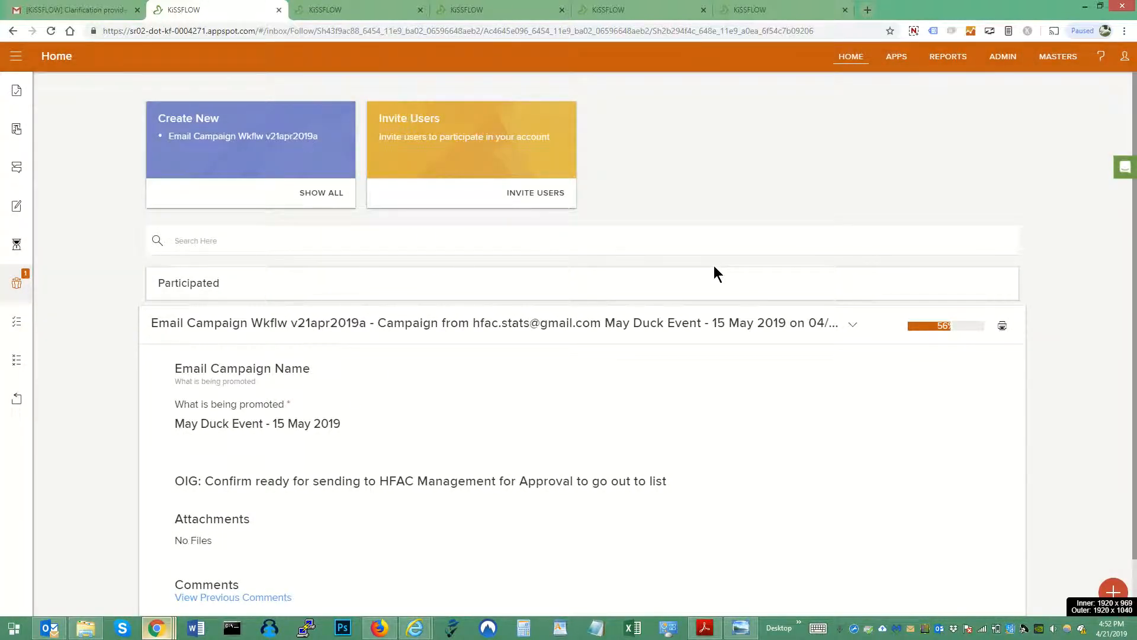
Switch to KiSSFLOW in the incognito Chrome window and open the May Duck Event campaign's pending HFAC email approval
{"action": "scroll", "coordinate": [714, 273], "scroll_direction": "down", "scroll_amount": 1}
{"action": "scroll", "coordinate": [714, 273], "scroll_direction": "up", "scroll_amount": 1}
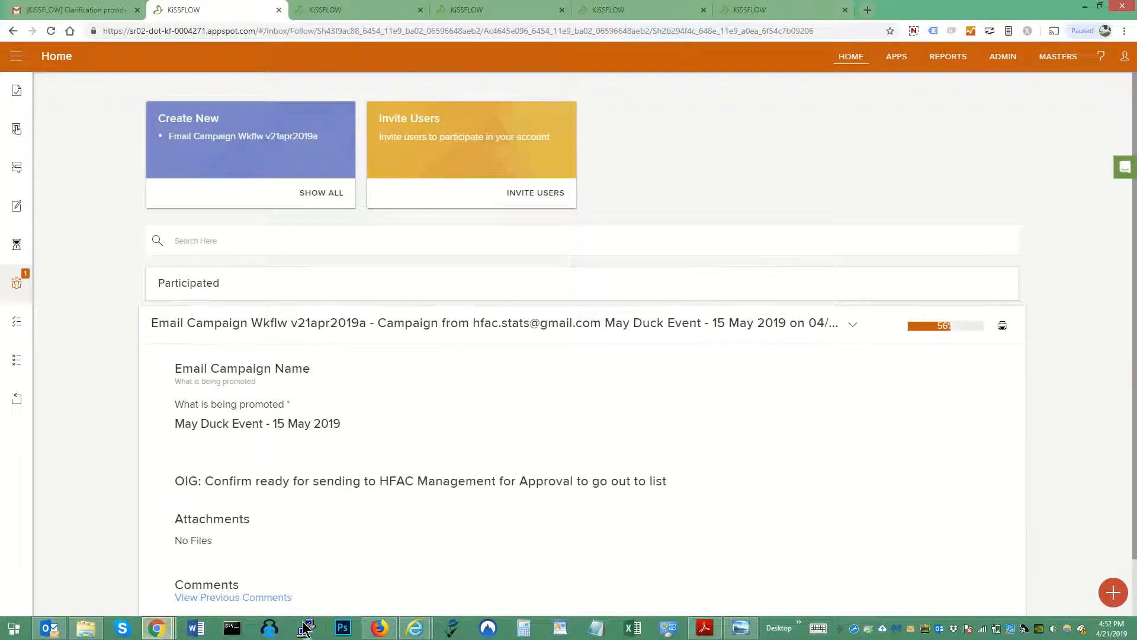
{"action": "mouse_move", "coordinate": [156, 628]}
{"action": "left_click", "coordinate": [176, 527]}
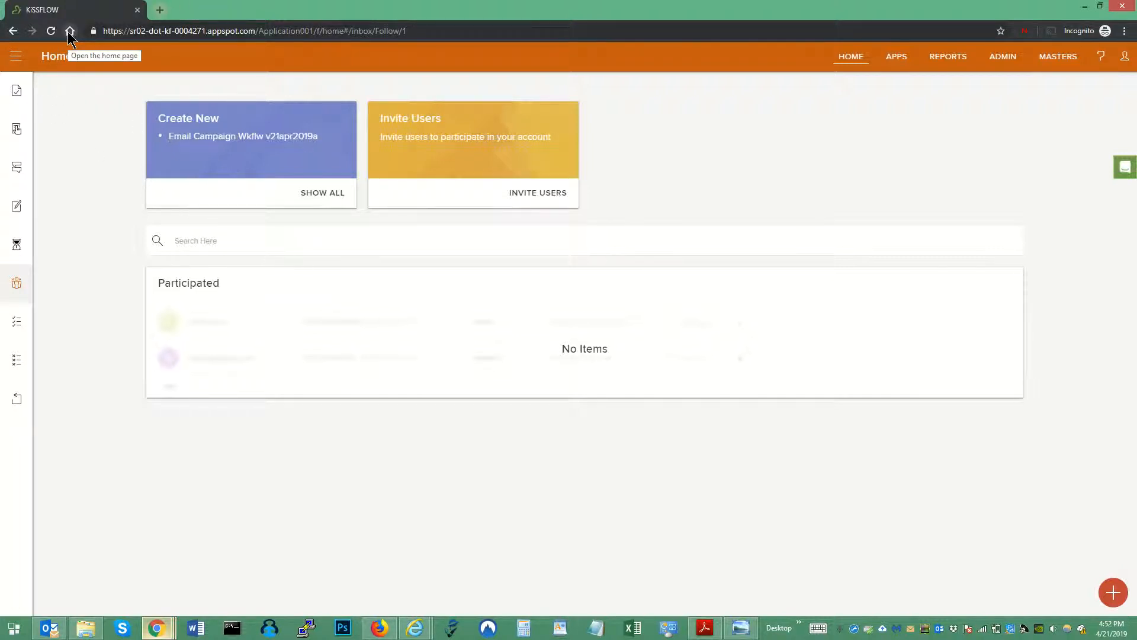
{"action": "left_click", "coordinate": [55, 62]}
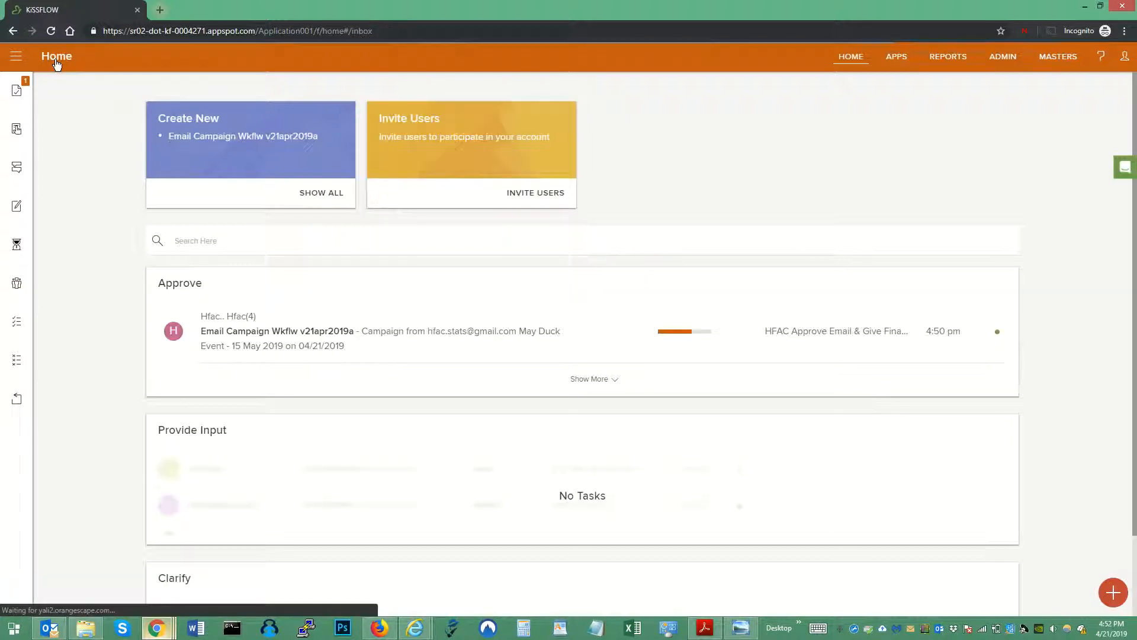
{"action": "left_click", "coordinate": [221, 336]}
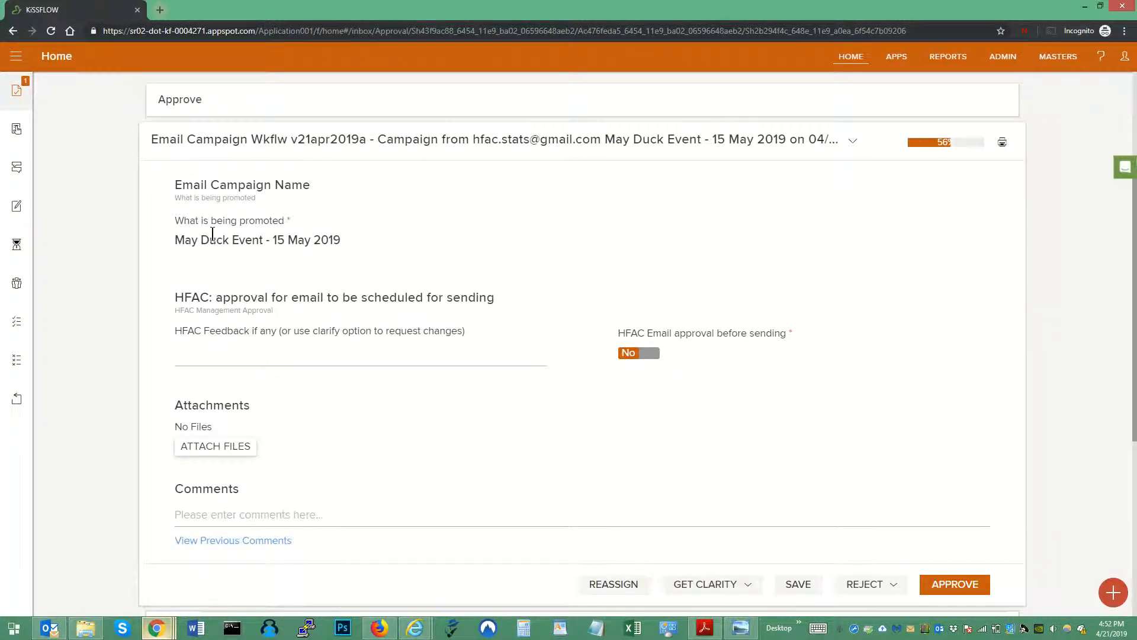
Enter "looks bad" as the HFAC feedback and reject the campaign to the Initiator, commenting that it looks bad and needs a better duck
{"action": "left_click", "coordinate": [218, 361]}
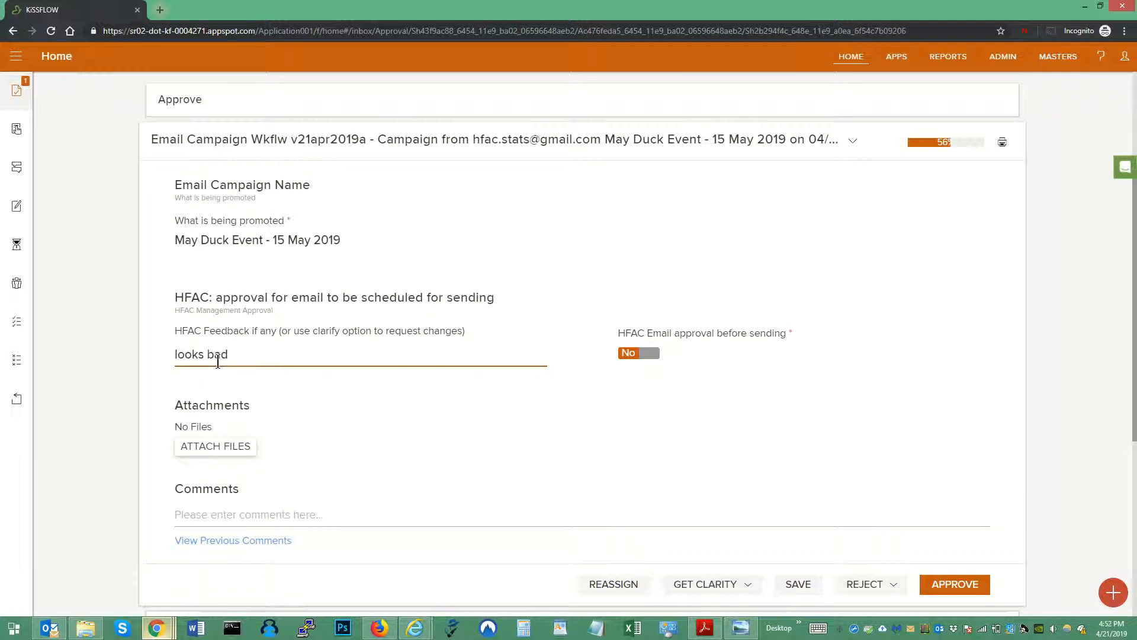
{"action": "left_click", "coordinate": [867, 582]}
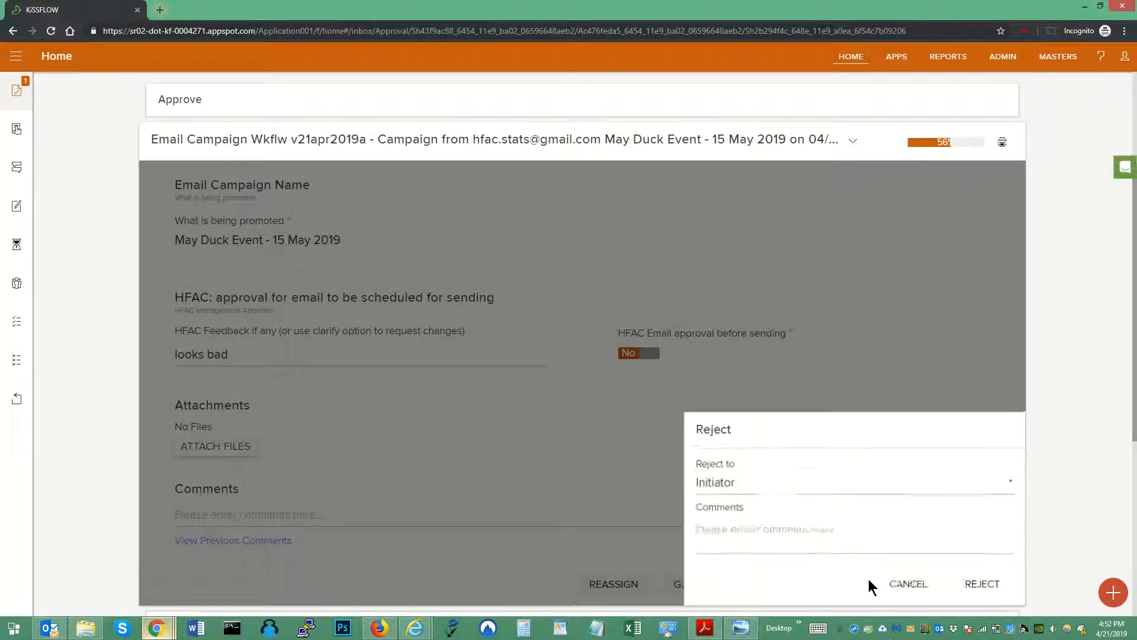
{"action": "left_click", "coordinate": [752, 533]}
{"action": "type", "text": "looks"}
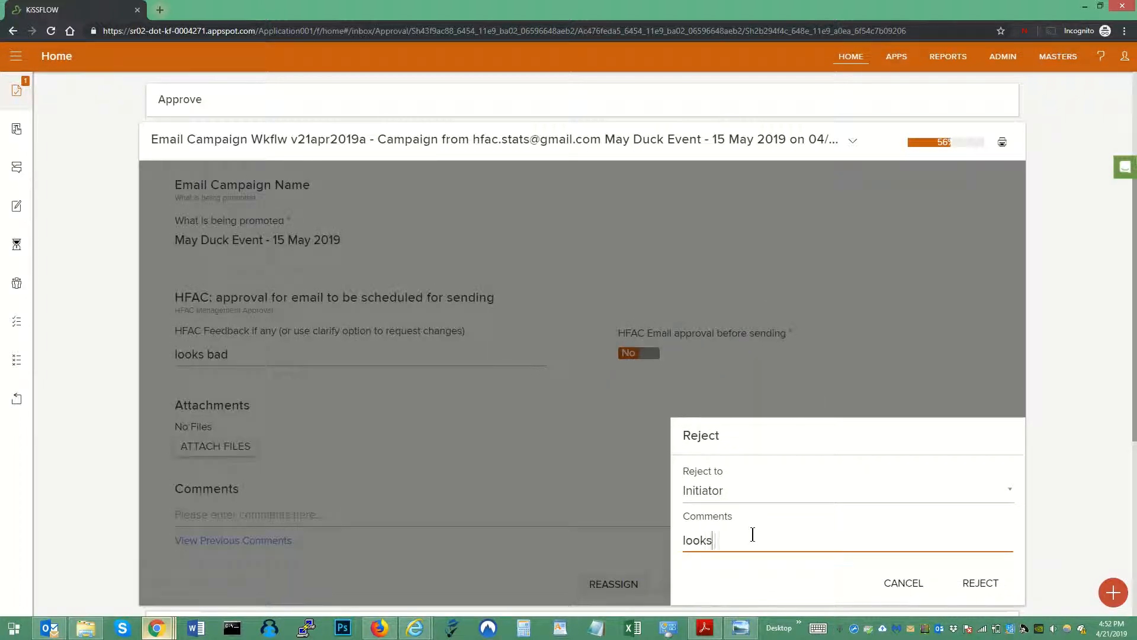
{"action": "type", "text": " bad - please use a bette"}
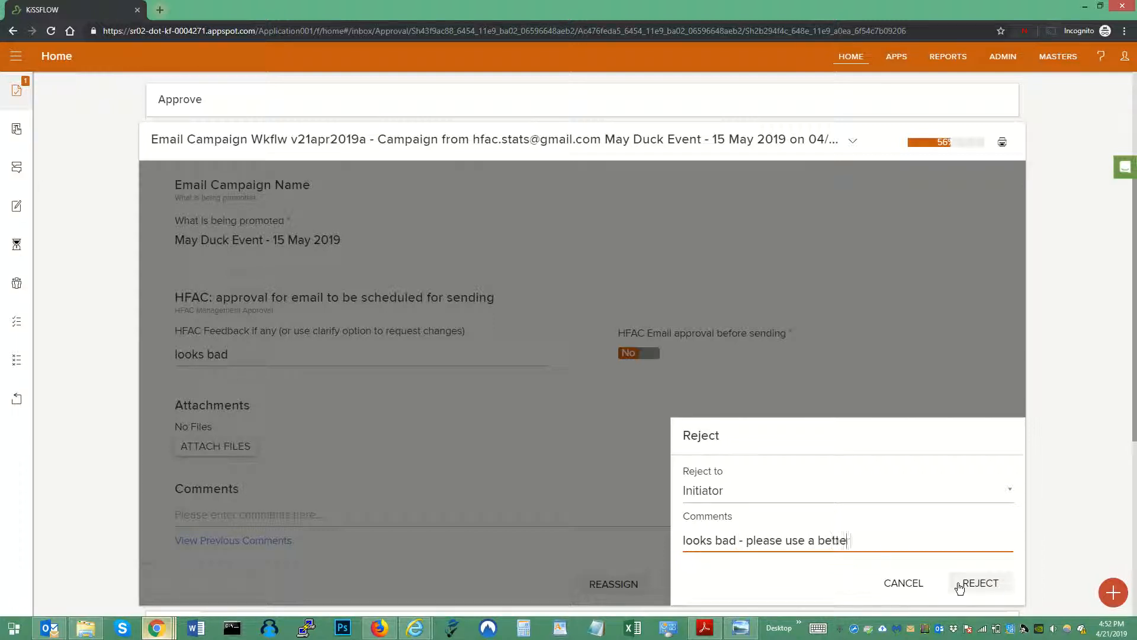
{"action": "type", "text": "he duck"}
{"action": "left_click", "coordinate": [959, 585]}
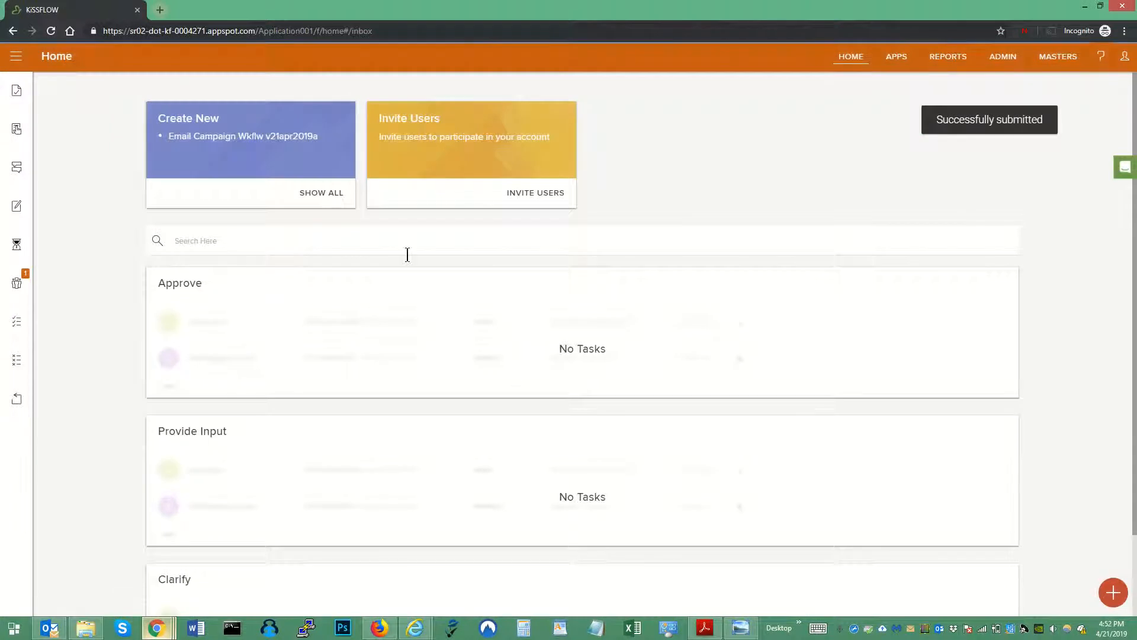
Switch to KiSSFLOW in Firefox, refresh the home inbox and open the May Duck Event campaign from the rejected items
{"action": "left_click", "coordinate": [85, 628]}
{"action": "mouse_move", "coordinate": [380, 628]}
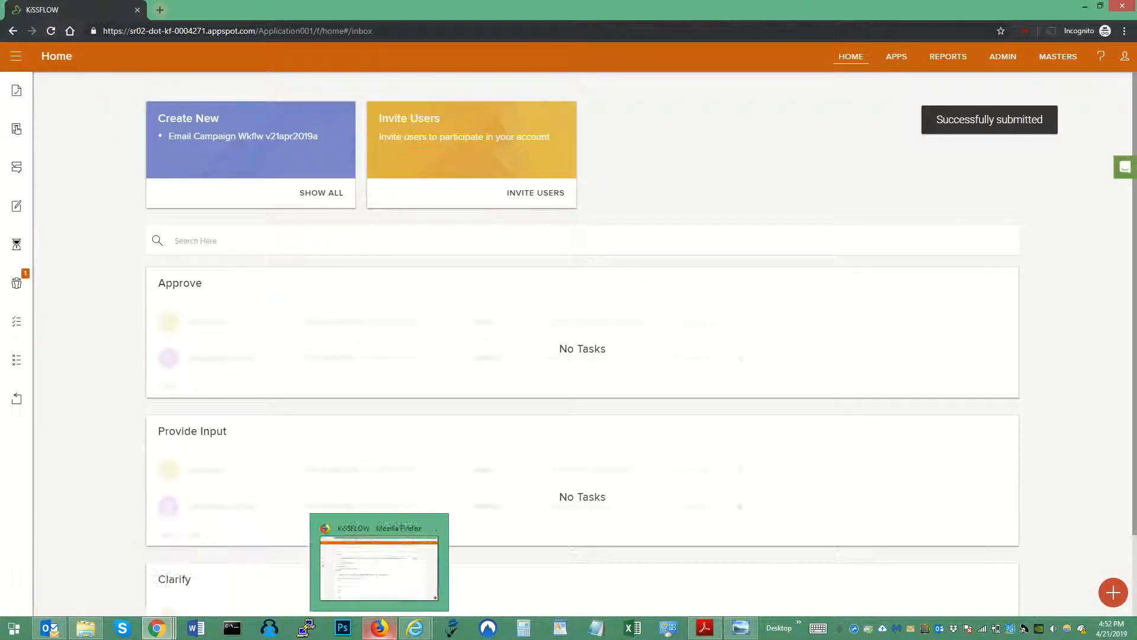
{"action": "left_click", "coordinate": [379, 627]}
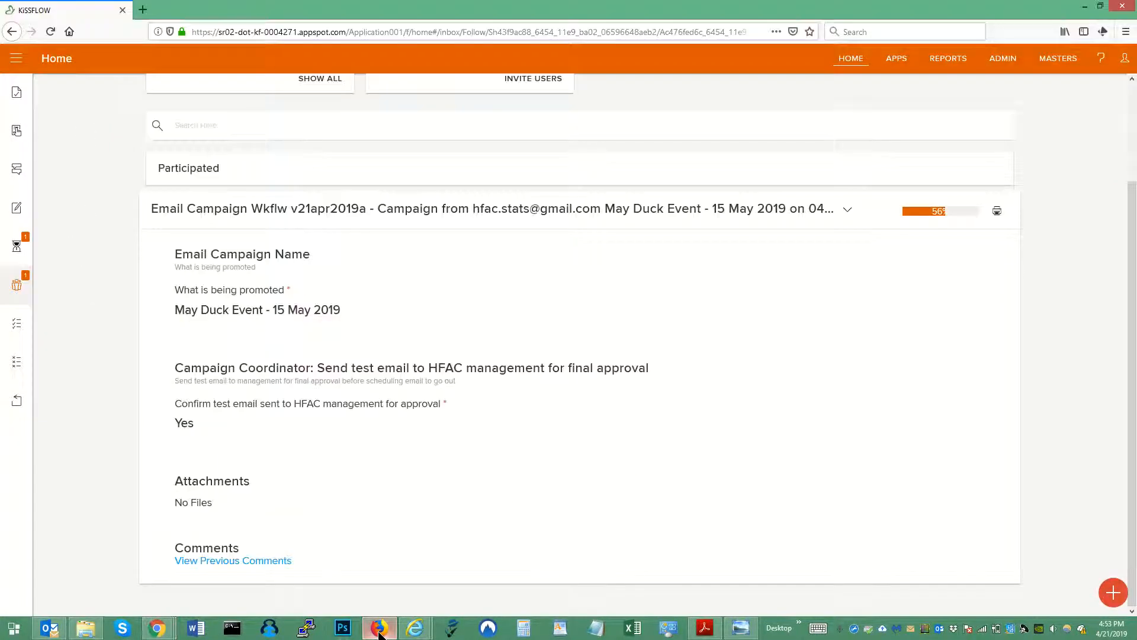
{"action": "left_click", "coordinate": [48, 58]}
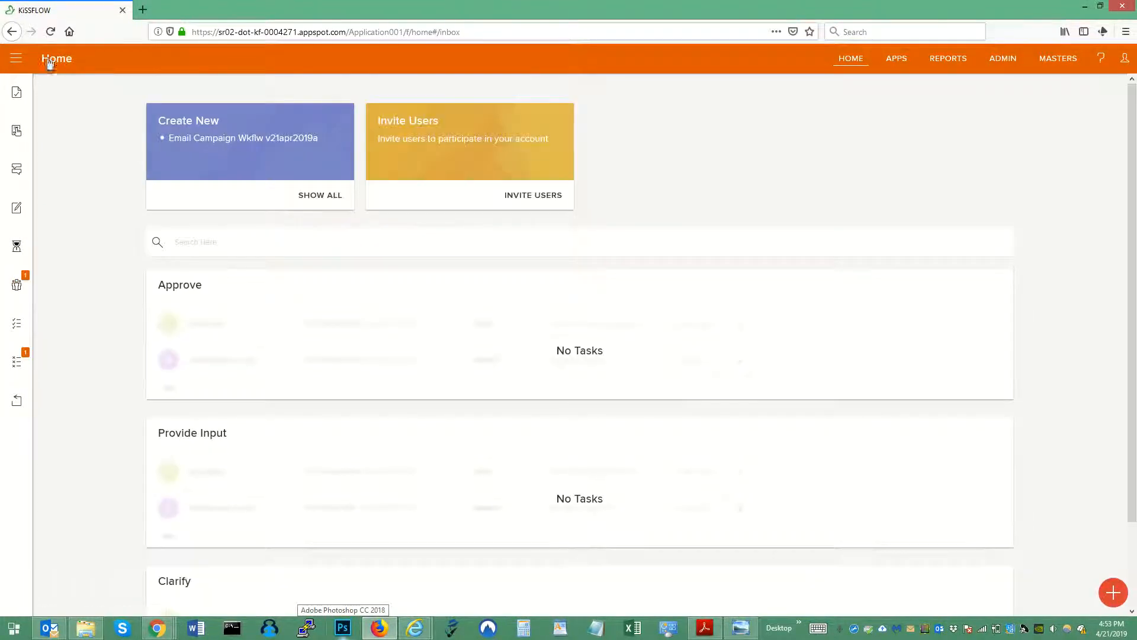
{"action": "left_click", "coordinate": [20, 361]}
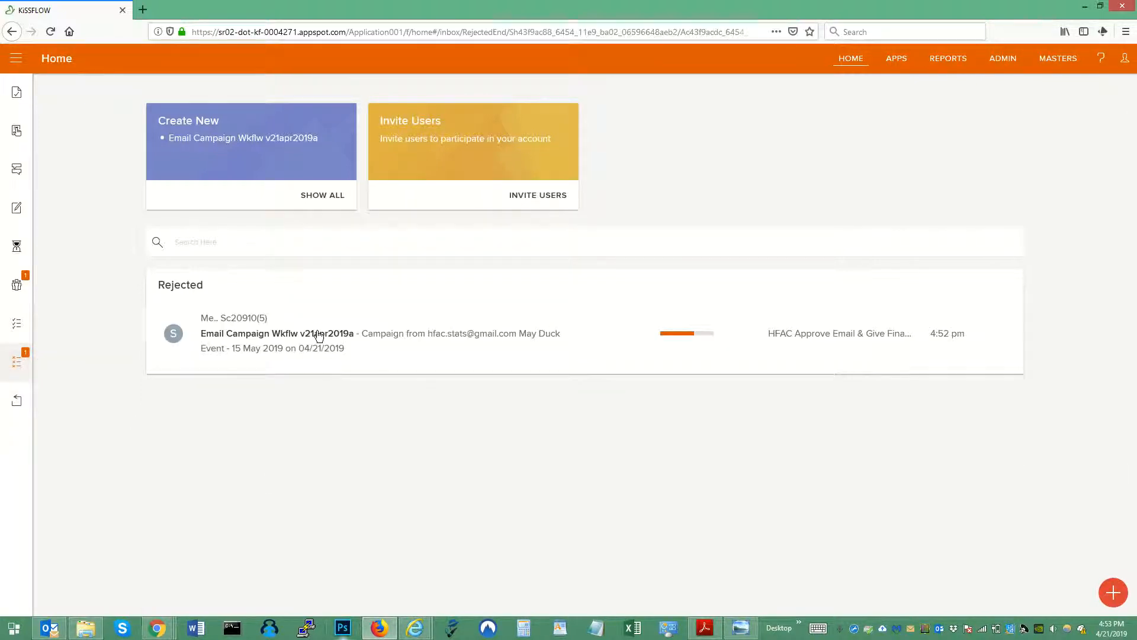
{"action": "left_click", "coordinate": [318, 335]}
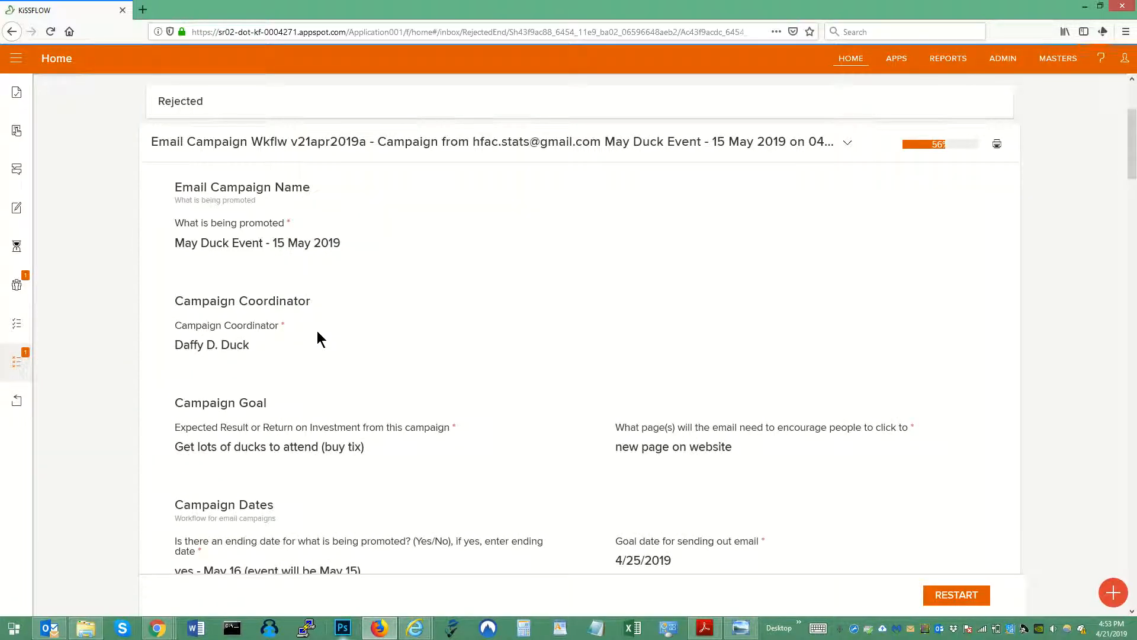
Review the rejected campaign's form entries down to the HFAC management approval and email scheduling sections
{"action": "scroll", "coordinate": [318, 330], "scroll_direction": "down", "scroll_amount": 8}
{"action": "scroll", "coordinate": [318, 330], "scroll_direction": "down", "scroll_amount": 20}
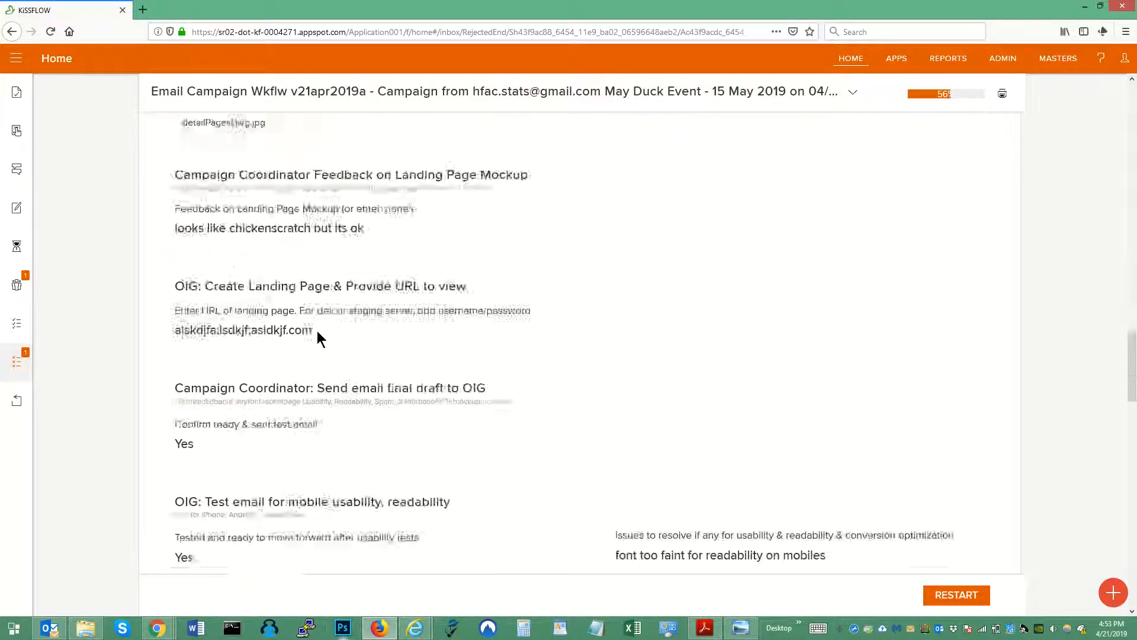
{"action": "scroll", "coordinate": [317, 330], "scroll_direction": "down", "scroll_amount": 5}
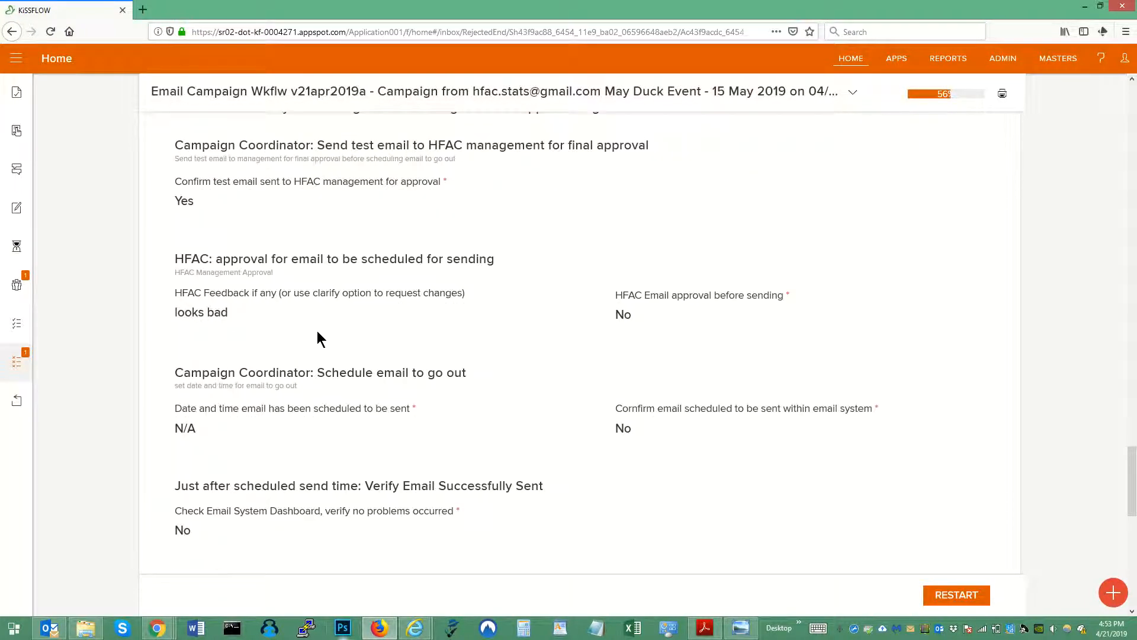
{"action": "scroll", "coordinate": [318, 331], "scroll_direction": "down", "scroll_amount": 1}
{"action": "scroll", "coordinate": [318, 332], "scroll_direction": "up", "scroll_amount": 3}
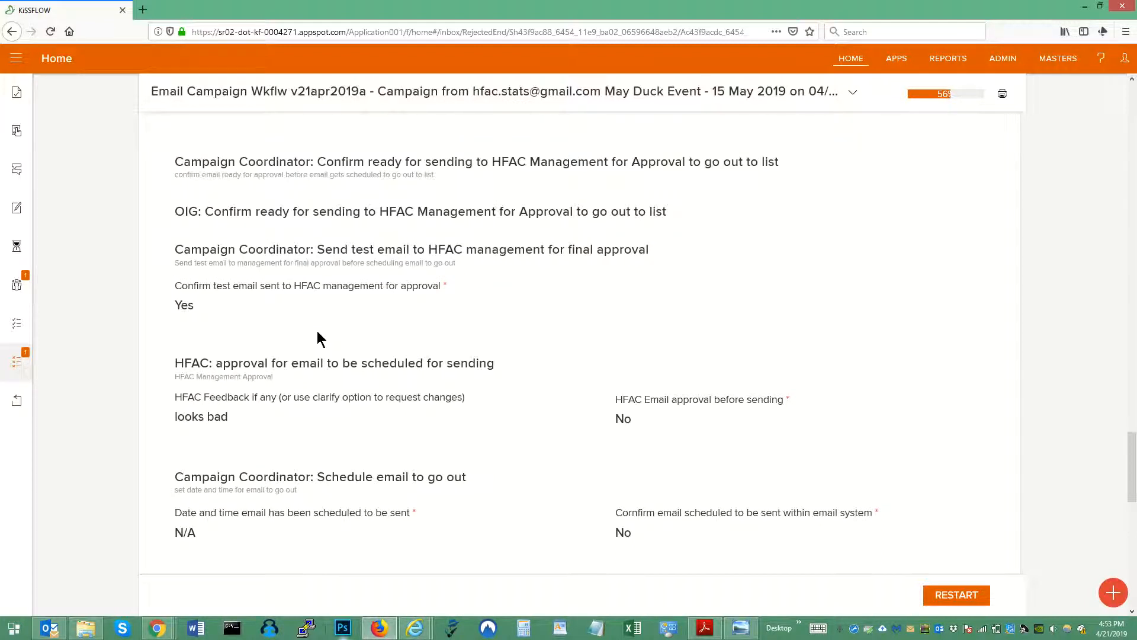
Restart the rejected May Duck Event campaign and look through the editable form down to its comments
{"action": "scroll", "coordinate": [317, 332], "scroll_direction": "up", "scroll_amount": 10}
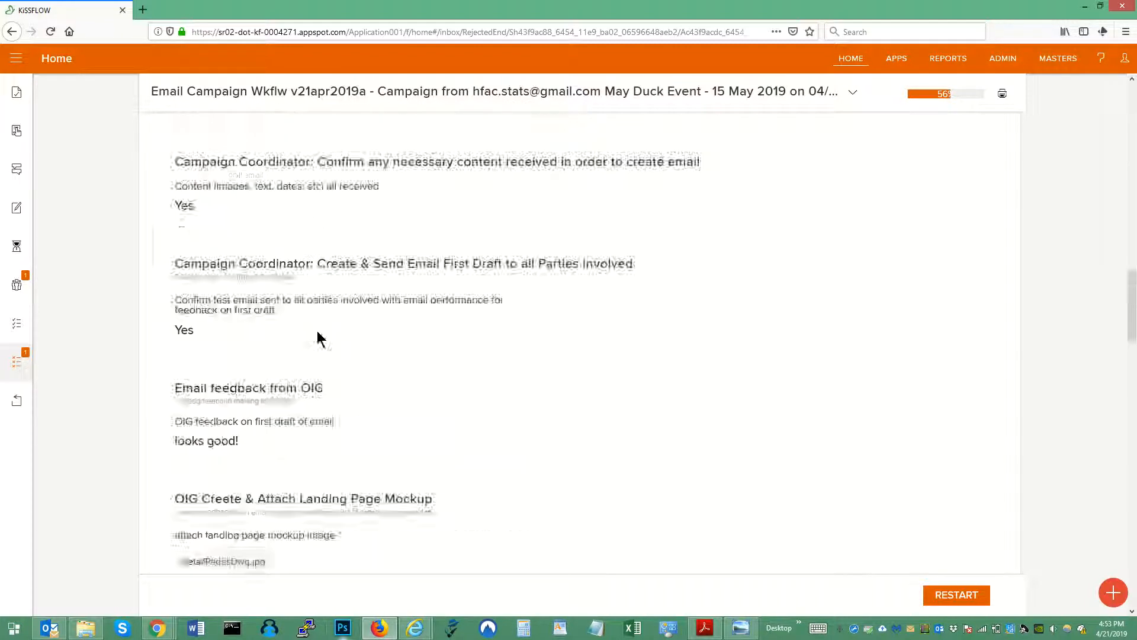
{"action": "scroll", "coordinate": [320, 338], "scroll_direction": "up", "scroll_amount": 3}
{"action": "left_click", "coordinate": [936, 599]}
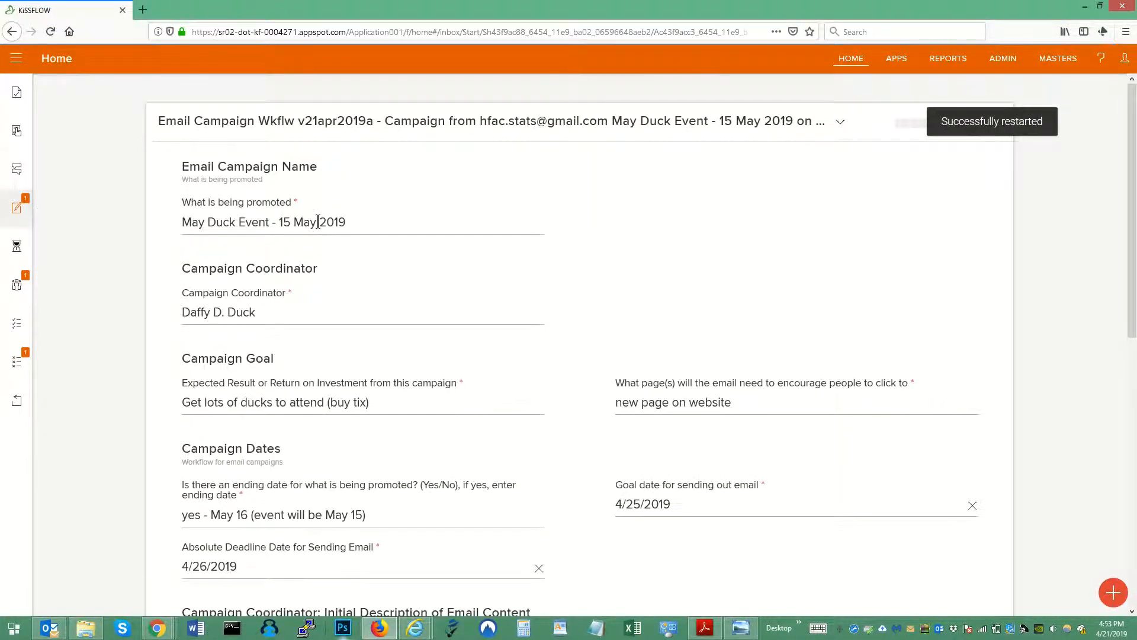
{"action": "scroll", "coordinate": [318, 222], "scroll_direction": "down", "scroll_amount": 15}
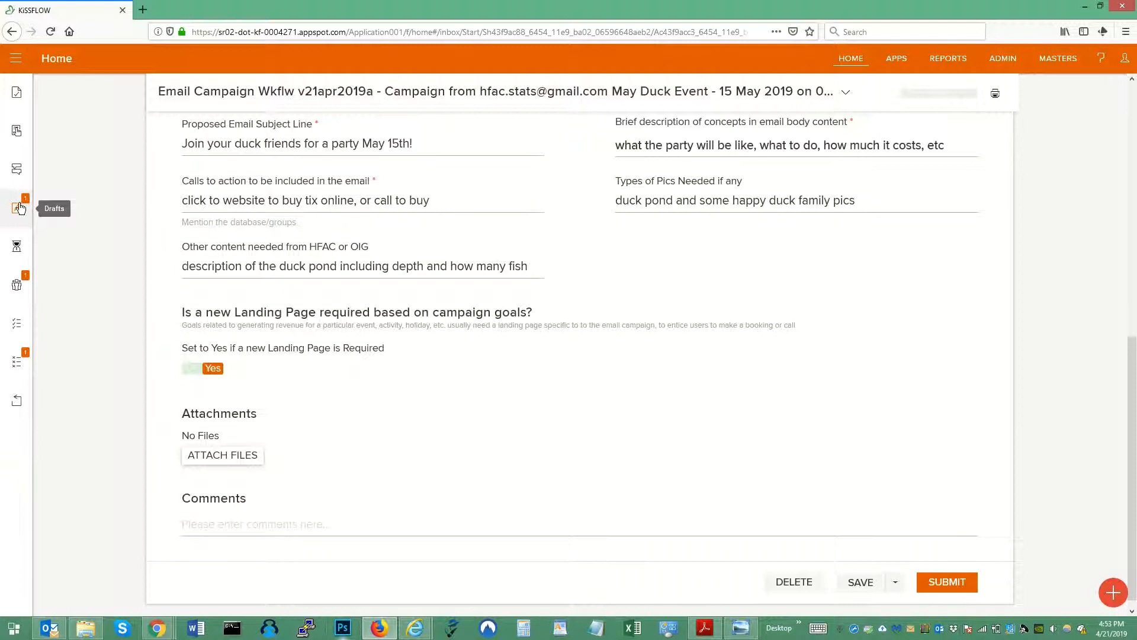
Reopen the May Duck Event campaign from the rejected items and check the most recent comment at the form's end
{"action": "left_click", "coordinate": [19, 362]}
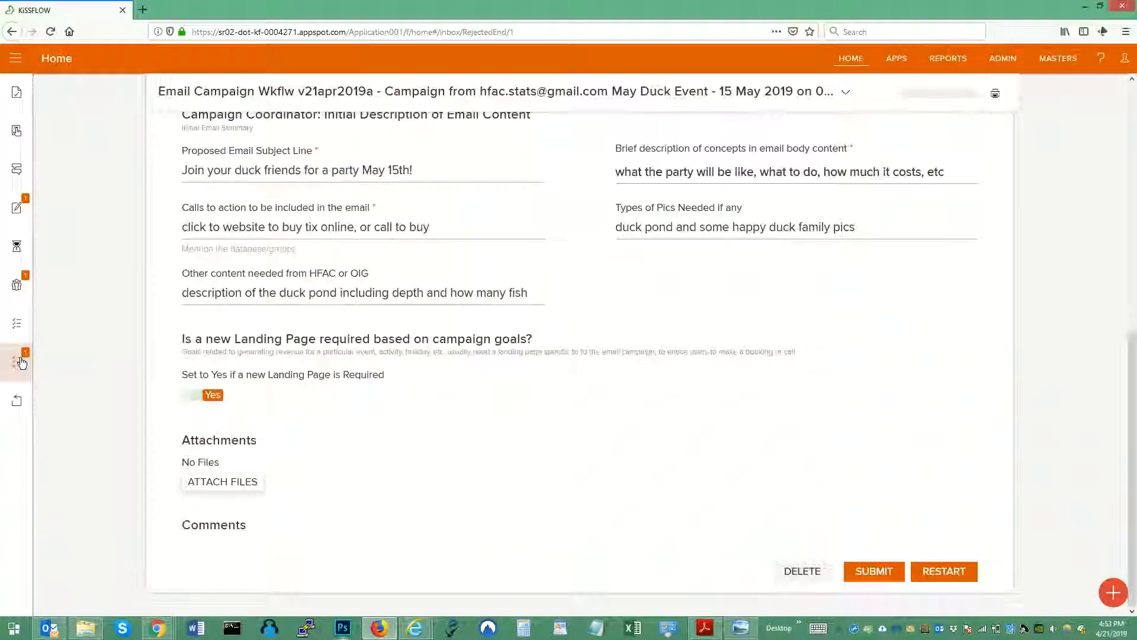
{"action": "left_click", "coordinate": [441, 338]}
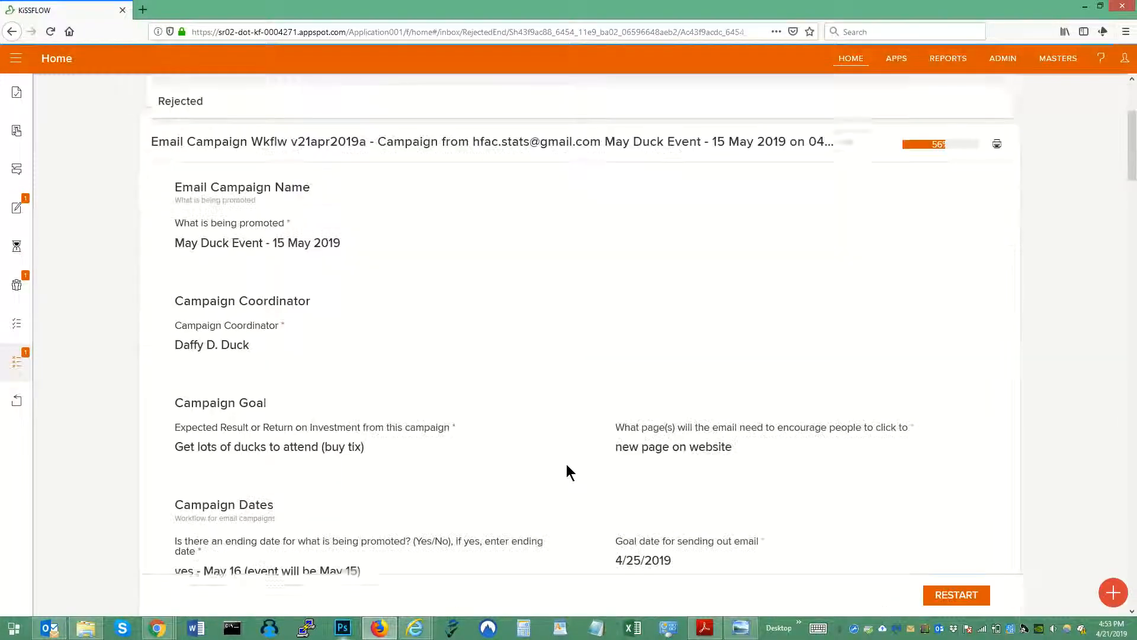
{"action": "scroll", "coordinate": [567, 465], "scroll_direction": "down", "scroll_amount": 15}
{"action": "scroll", "coordinate": [567, 465], "scroll_direction": "down", "scroll_amount": 15}
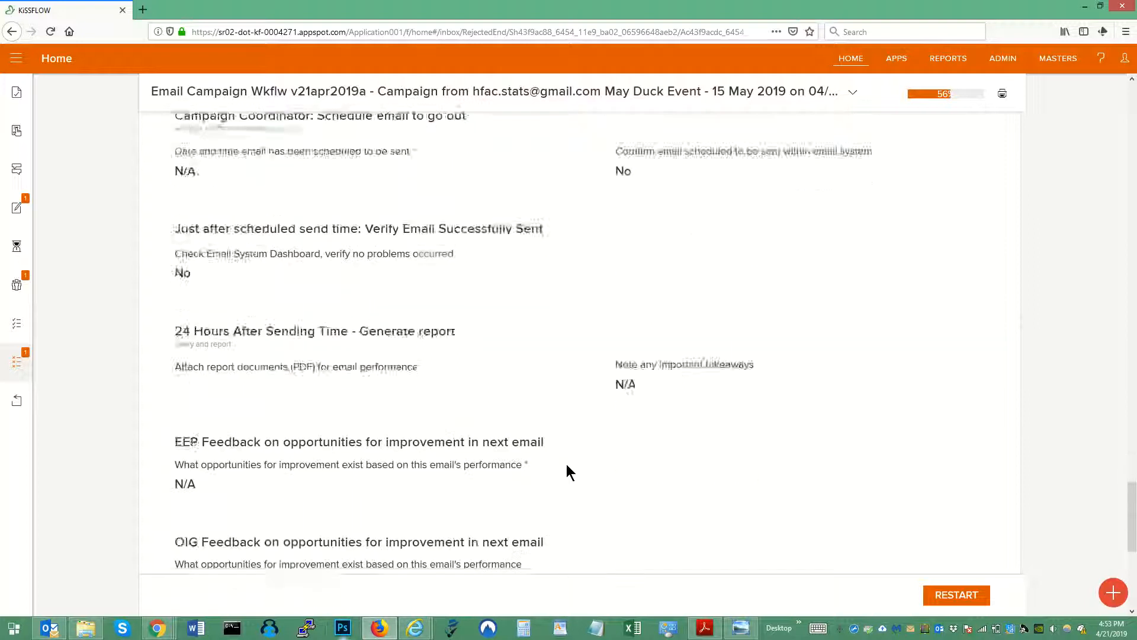
{"action": "scroll", "coordinate": [567, 465], "scroll_direction": "down", "scroll_amount": 8}
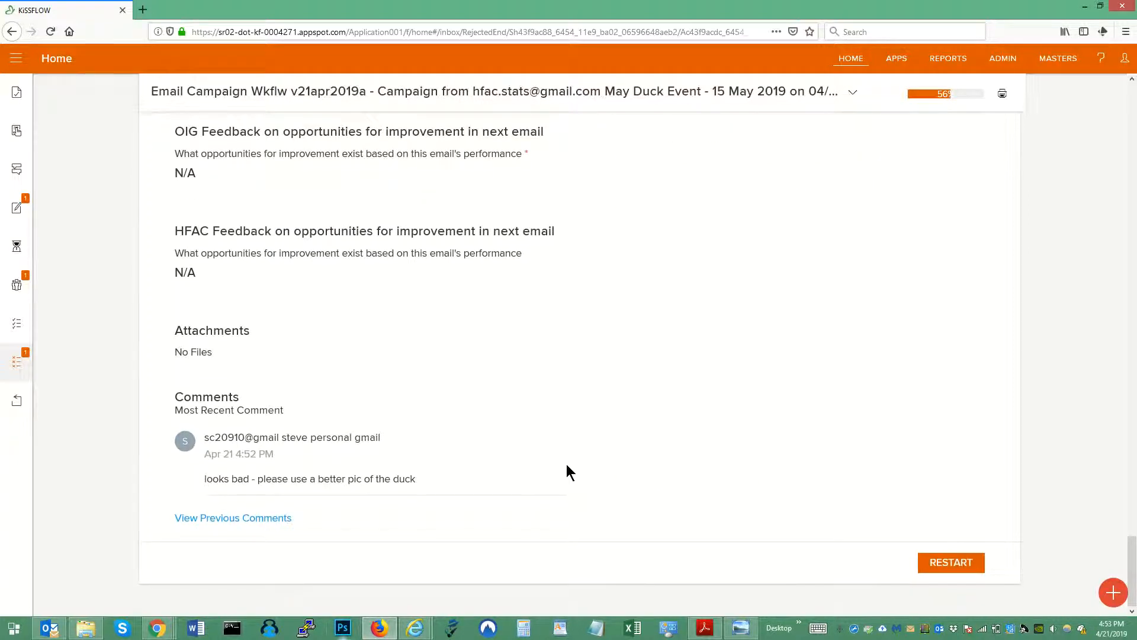
Switch to Chrome, open the latest Approval Requested email under Gmail's Kissflow label and follow its link to the campaign item
{"action": "left_click", "coordinate": [172, 633]}
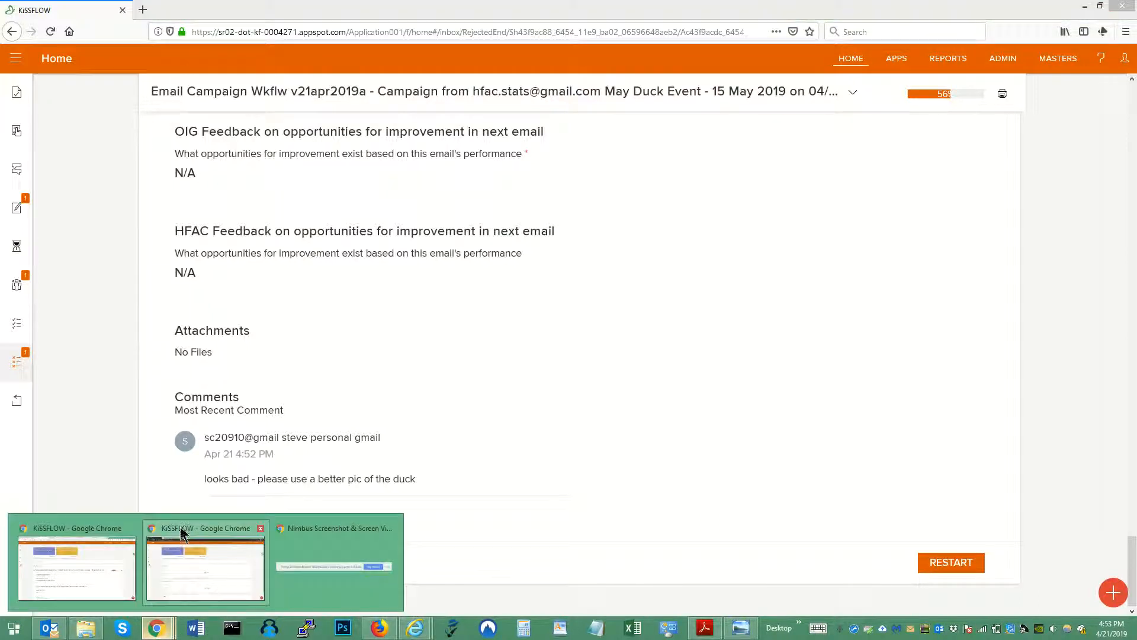
{"action": "left_click", "coordinate": [85, 525]}
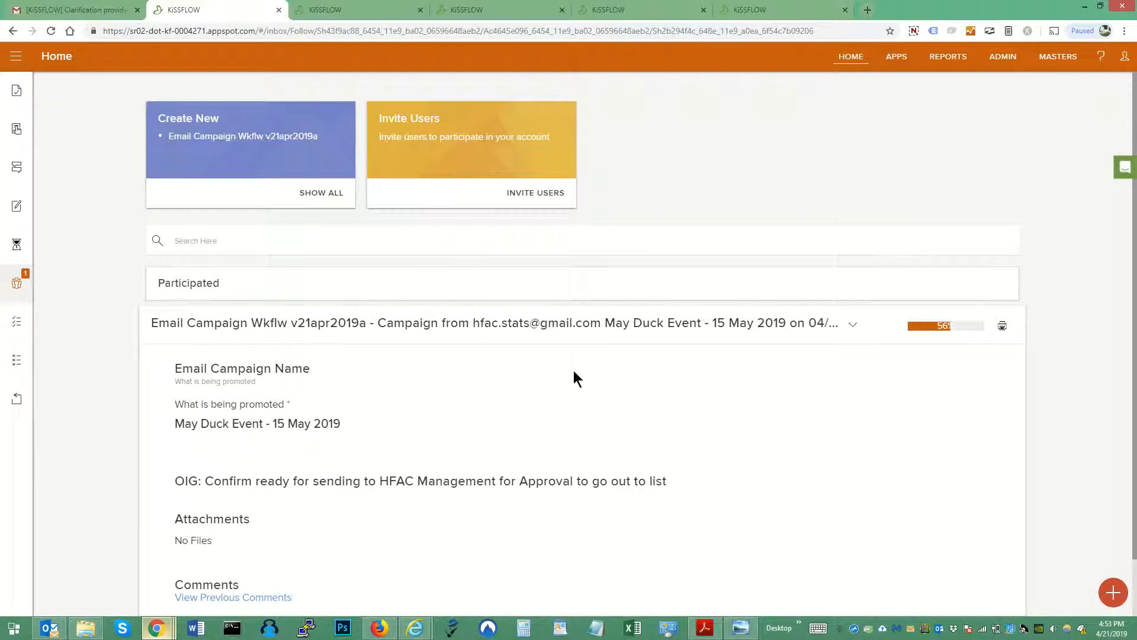
{"action": "scroll", "coordinate": [574, 371], "scroll_direction": "down", "scroll_amount": 1}
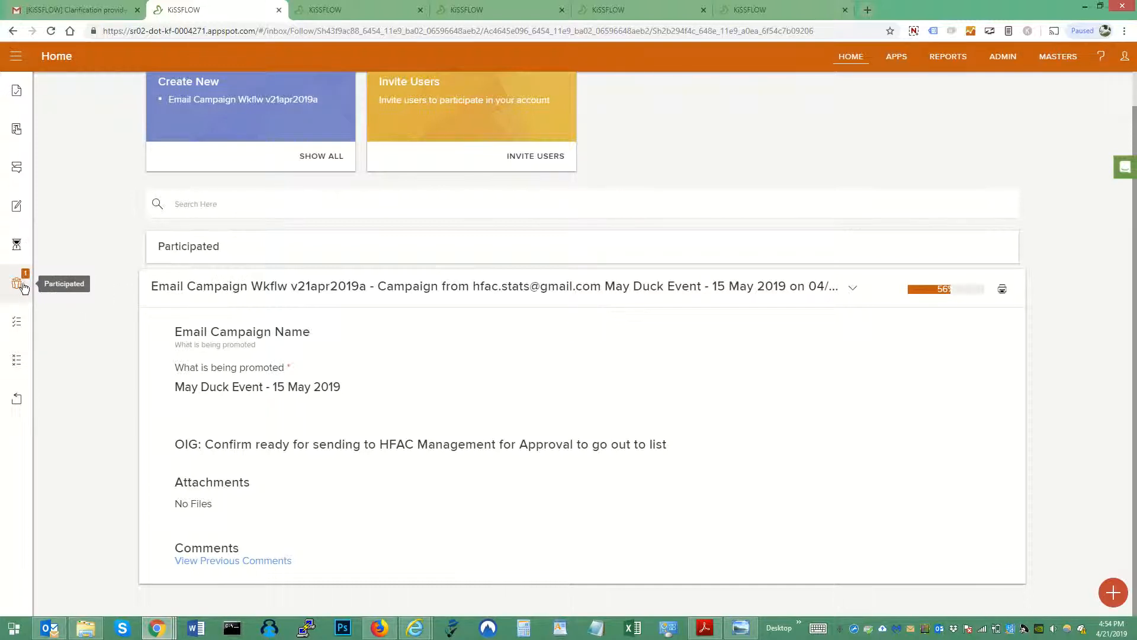
{"action": "left_click", "coordinate": [81, 13]}
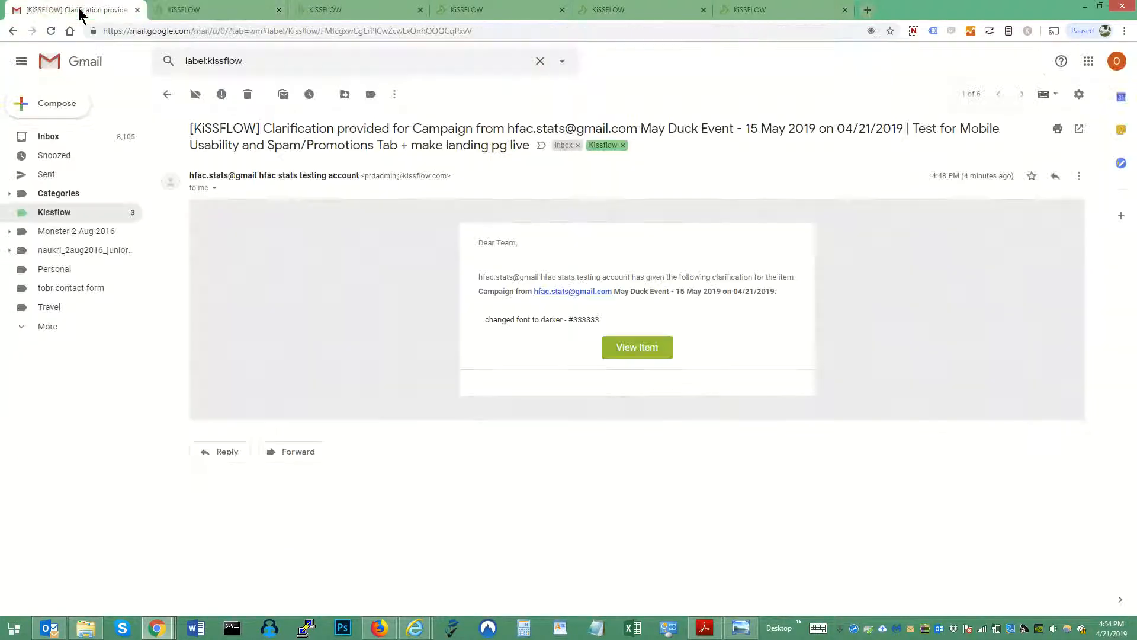
{"action": "left_click", "coordinate": [44, 212]}
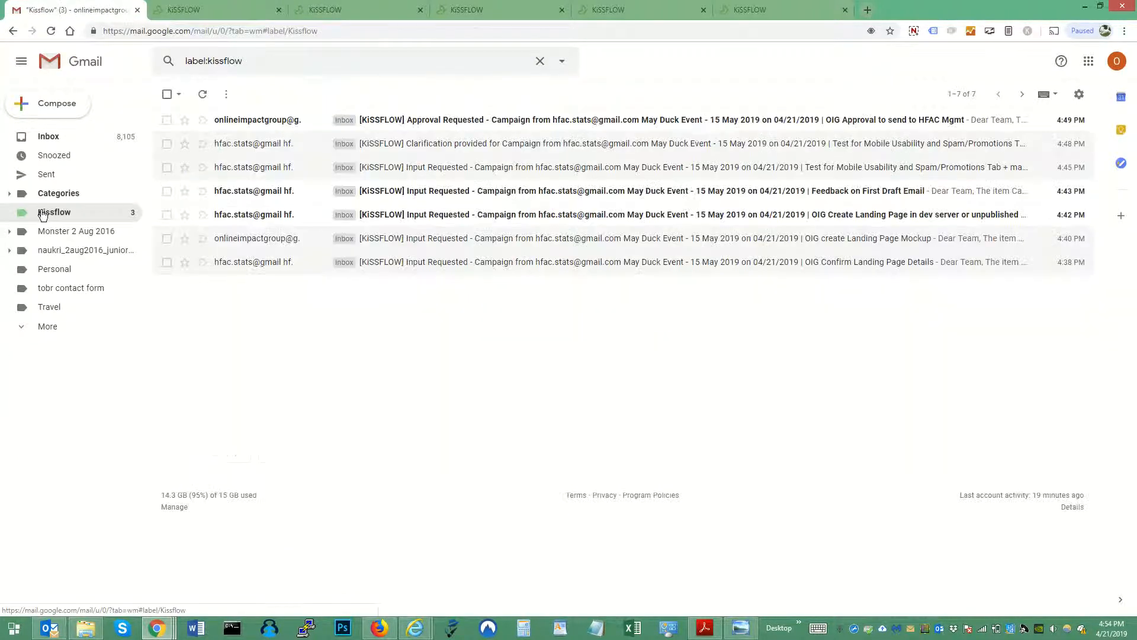
{"action": "left_click", "coordinate": [449, 122]}
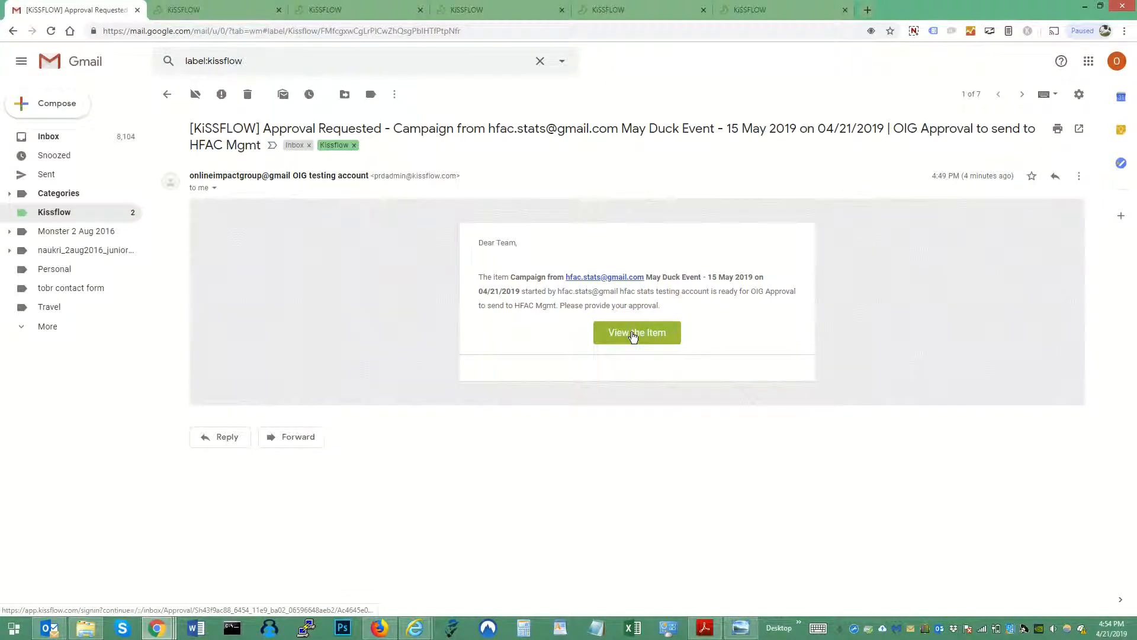
{"action": "left_click", "coordinate": [633, 334]}
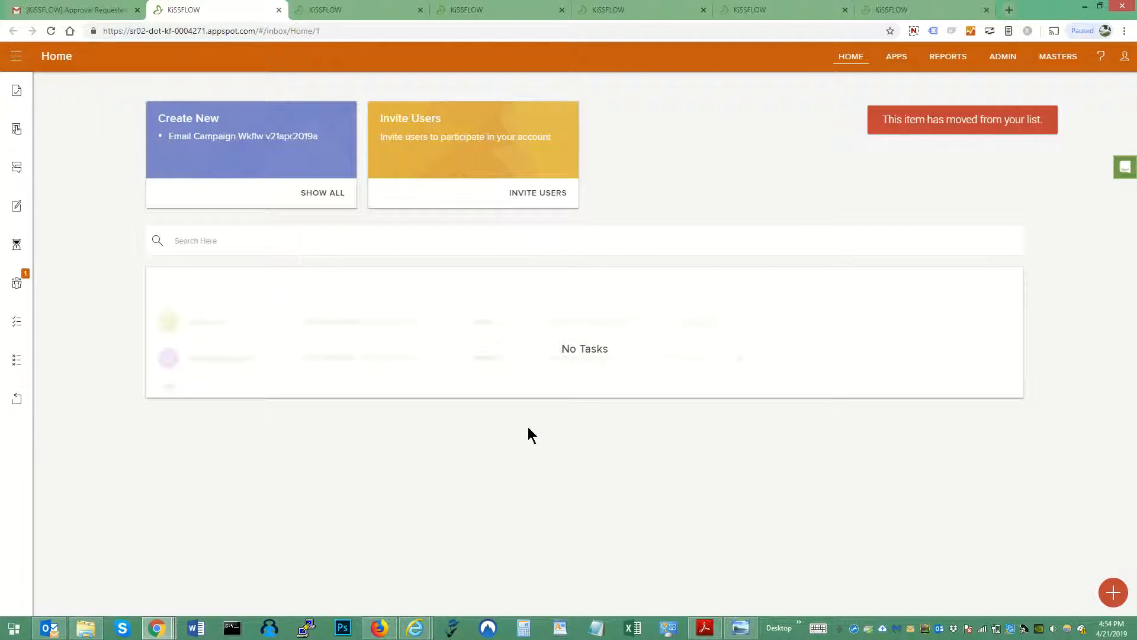
Open the May Duck Event campaign from the participated items, examine the rejection comment and expand the inbox navigation labels
{"action": "left_click", "coordinate": [19, 283]}
{"action": "left_click", "coordinate": [287, 331]}
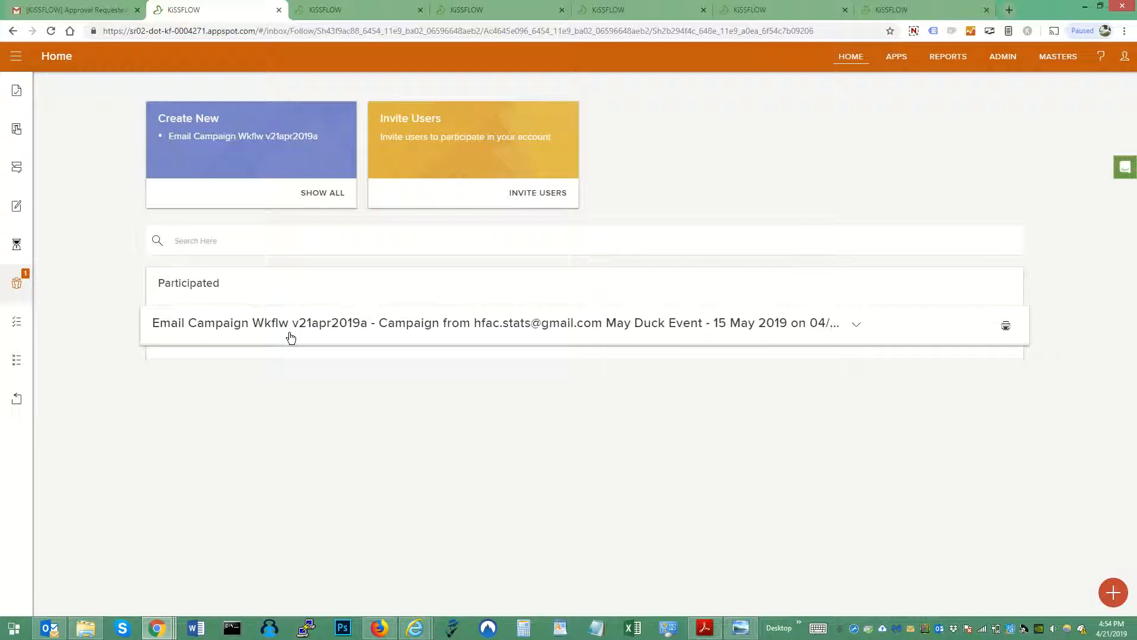
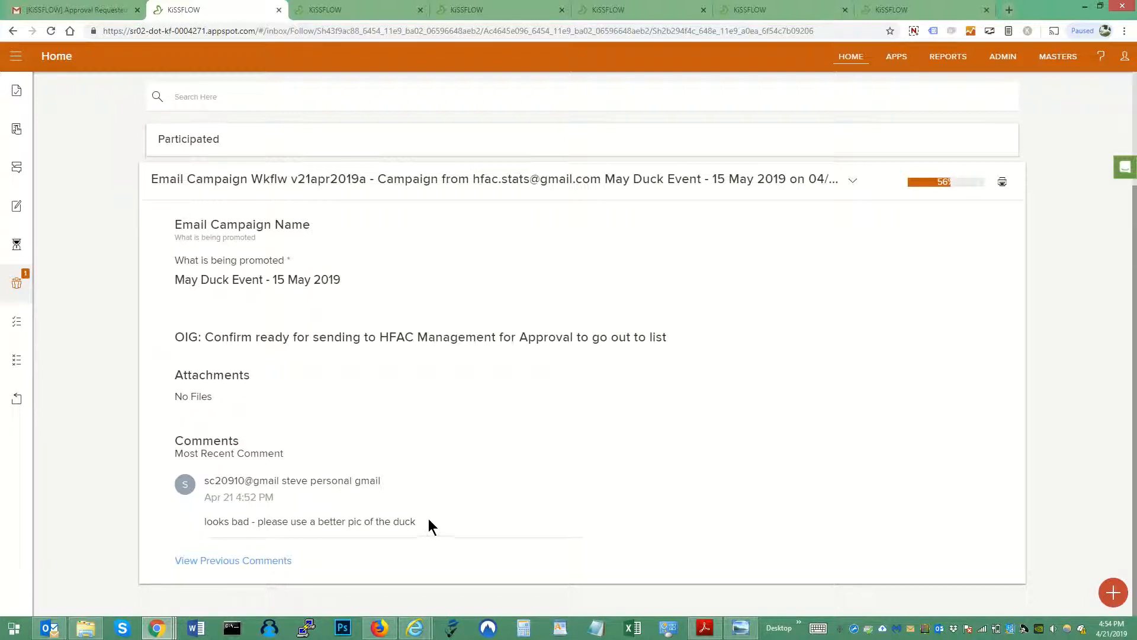
{"action": "left_click_drag", "start_coordinate": [418, 527], "coordinate": [184, 482]}
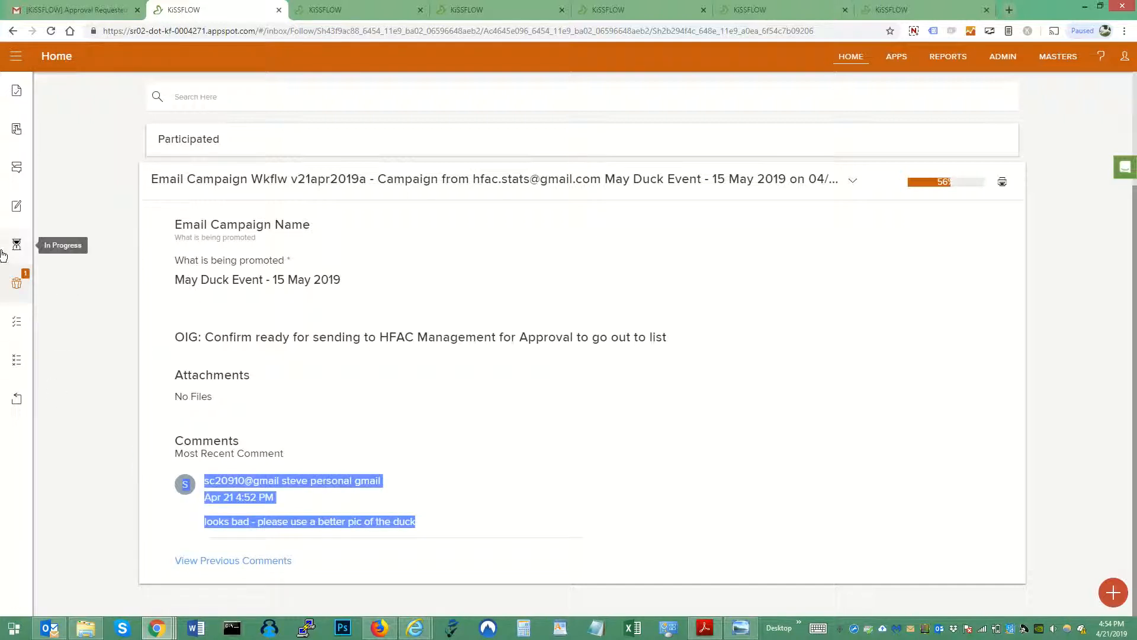
{"action": "left_click", "coordinate": [16, 69]}
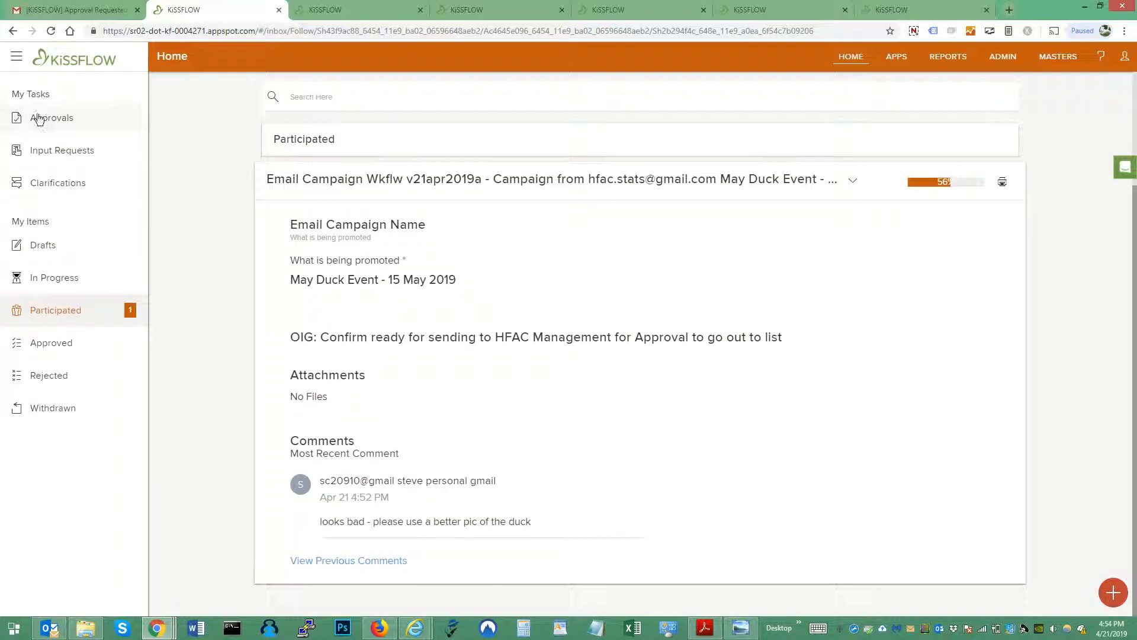
Switch to KiSSFLOW in Firefox, refresh the home inbox and open the May Duck Event campaign from the drafts
{"action": "left_click", "coordinate": [385, 631]}
{"action": "left_click", "coordinate": [59, 60]}
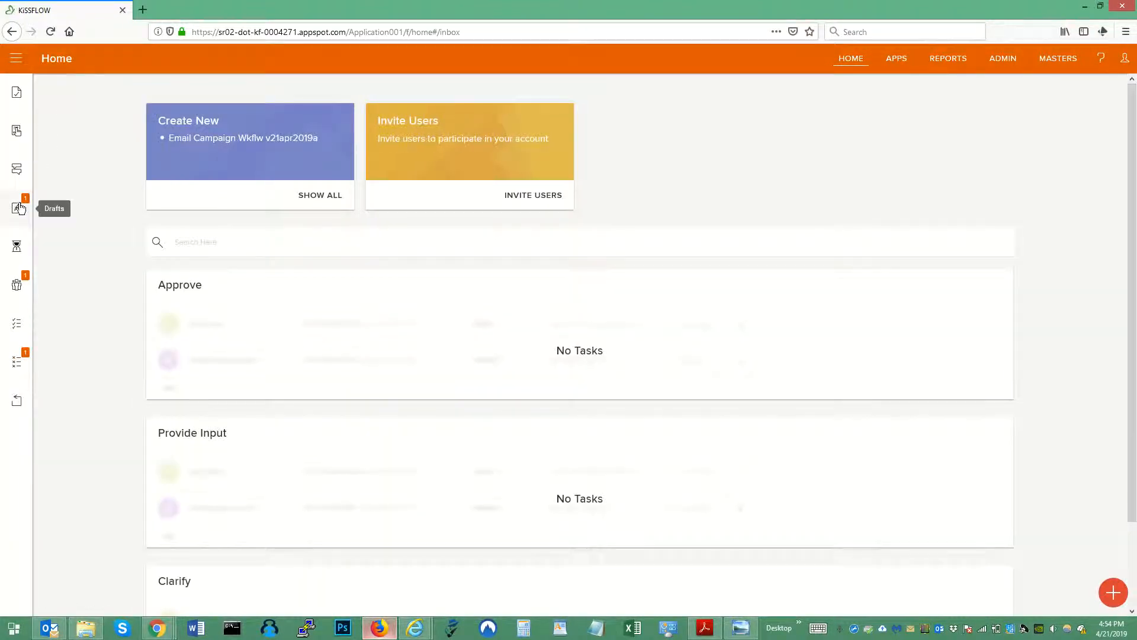
{"action": "left_click", "coordinate": [19, 208]}
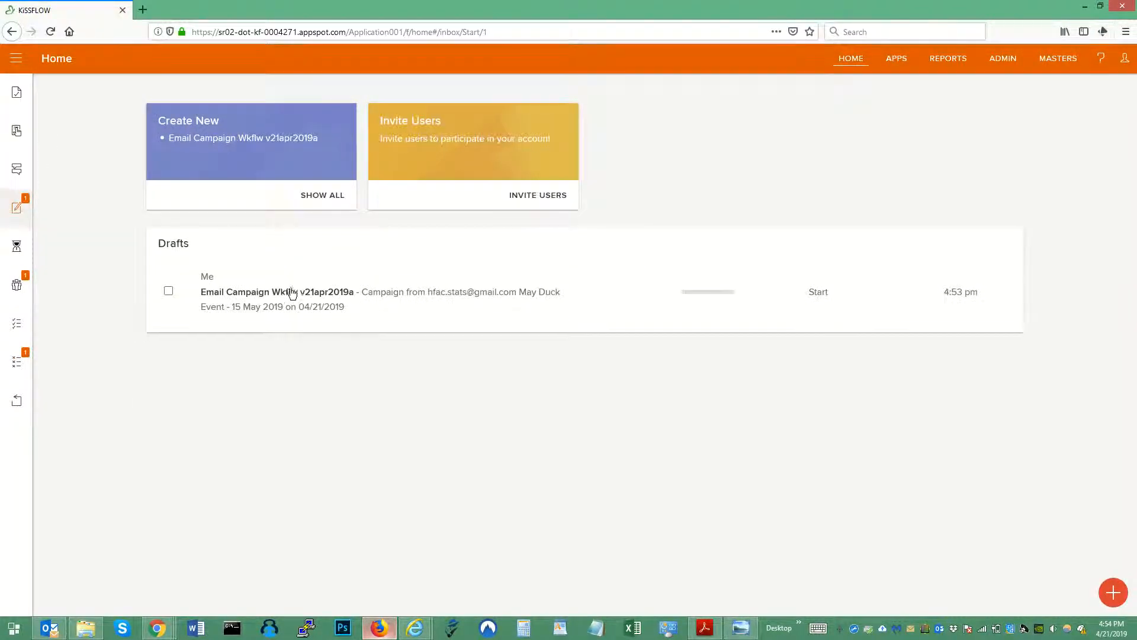
{"action": "left_click", "coordinate": [296, 303]}
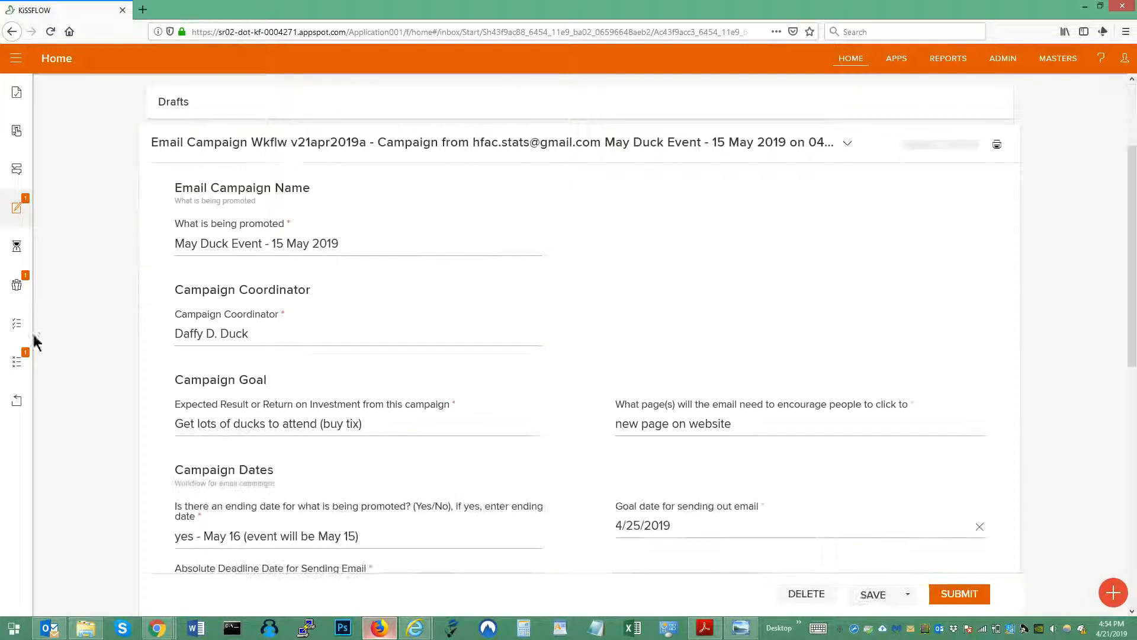
Open the May Duck Event campaign from the rejected items, check its HFAC approval section and restart it
{"action": "left_click", "coordinate": [17, 364]}
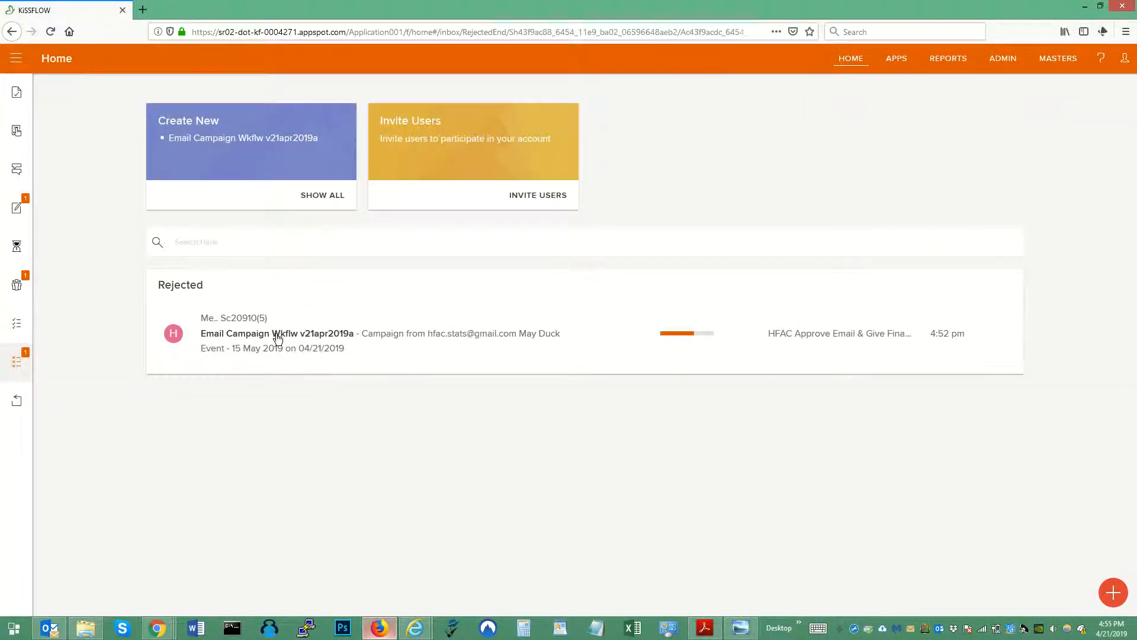
{"action": "left_click", "coordinate": [277, 337]}
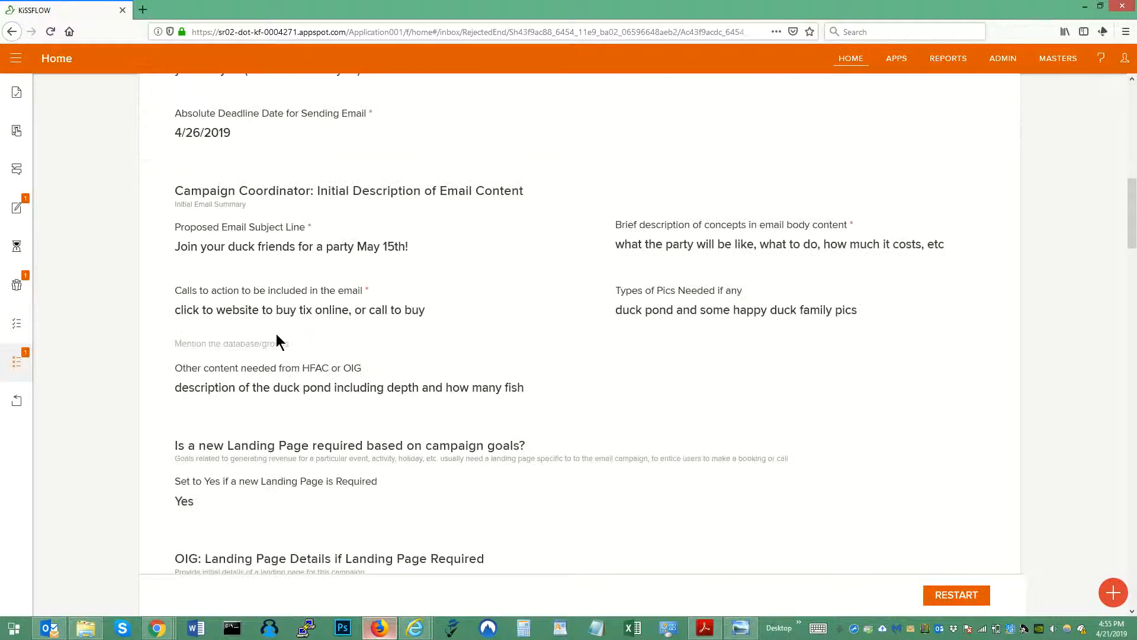
{"action": "scroll", "coordinate": [277, 337], "scroll_direction": "down", "scroll_amount": 20}
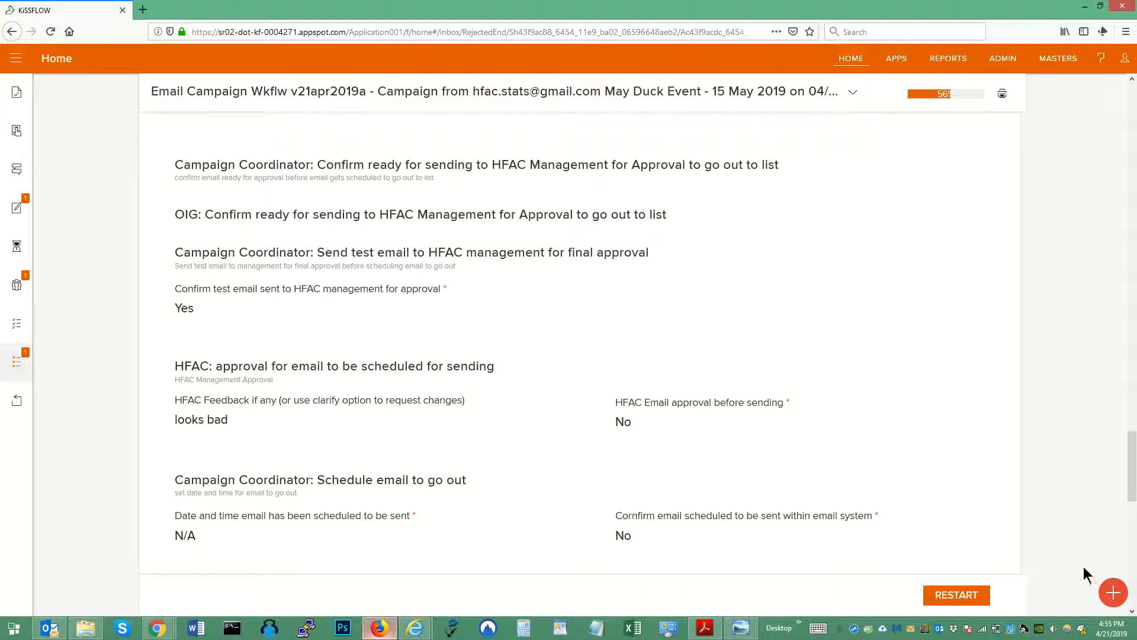
{"action": "left_click", "coordinate": [973, 595]}
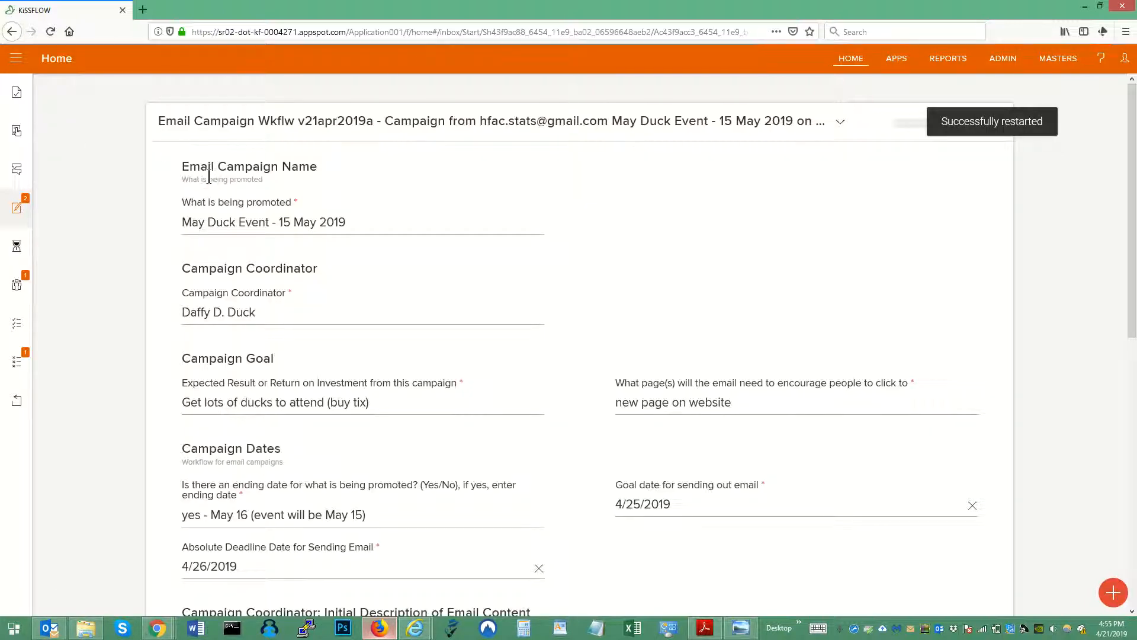
Try to save the restarted May Duck Event campaign form, then submit it with its existing entries
{"action": "scroll", "coordinate": [300, 463], "scroll_direction": "down", "scroll_amount": 9}
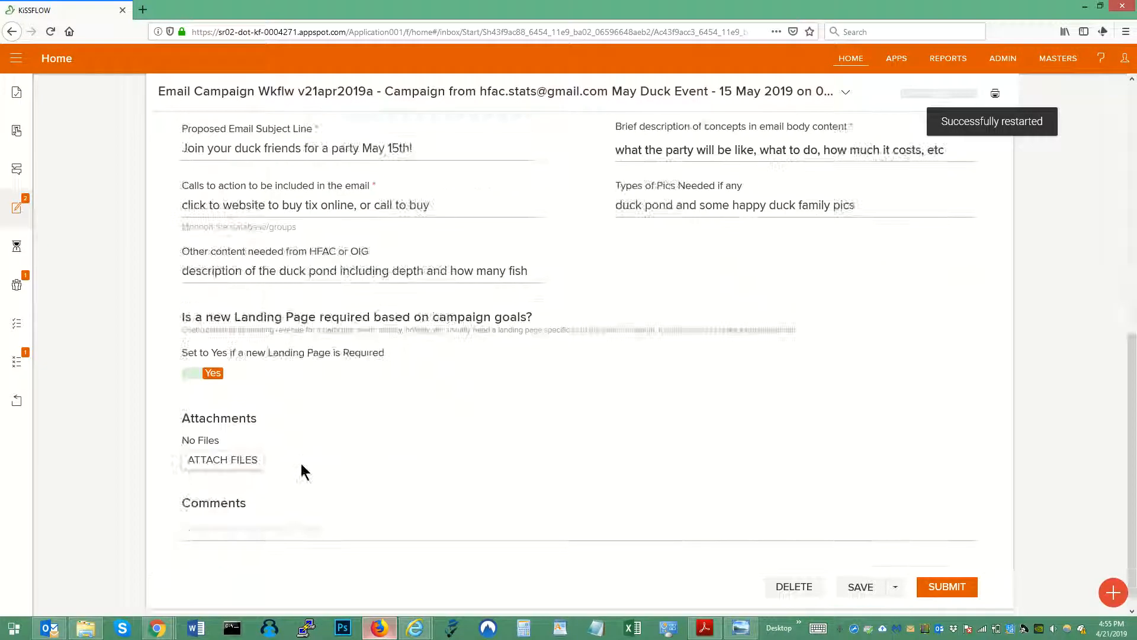
{"action": "scroll", "coordinate": [300, 463], "scroll_direction": "down", "scroll_amount": 1}
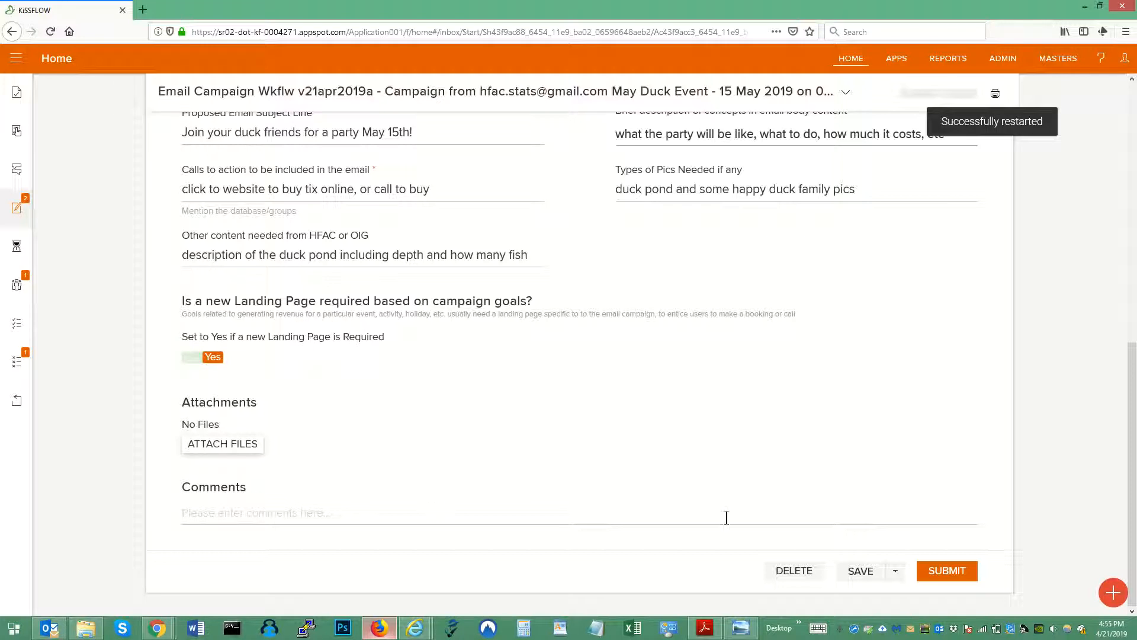
{"action": "left_click", "coordinate": [861, 572]}
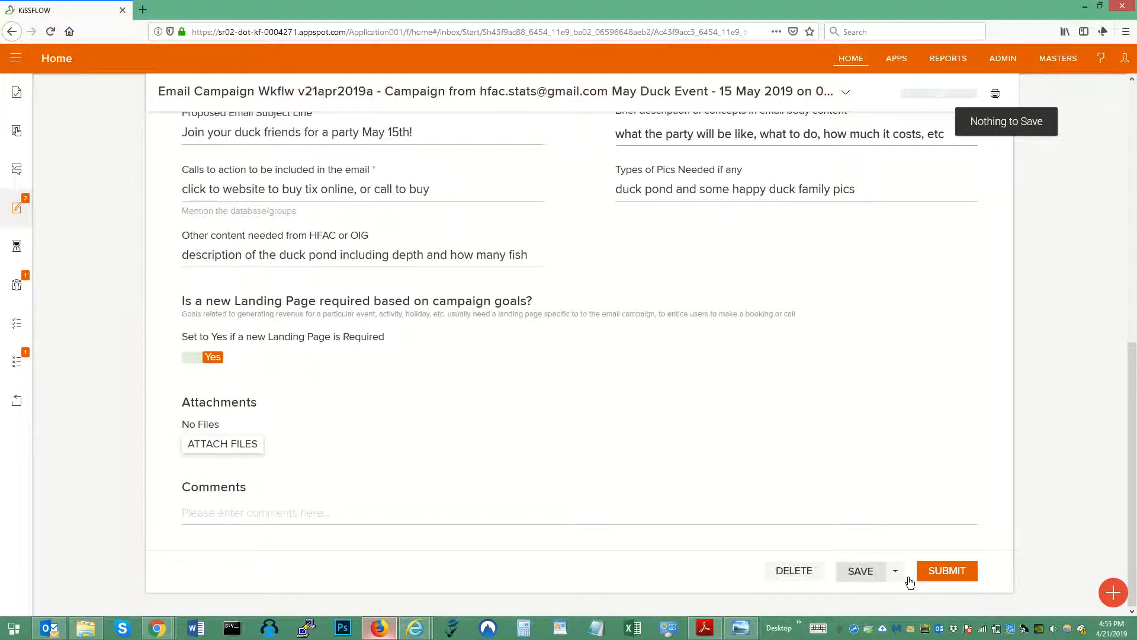
{"action": "left_click", "coordinate": [945, 570]}
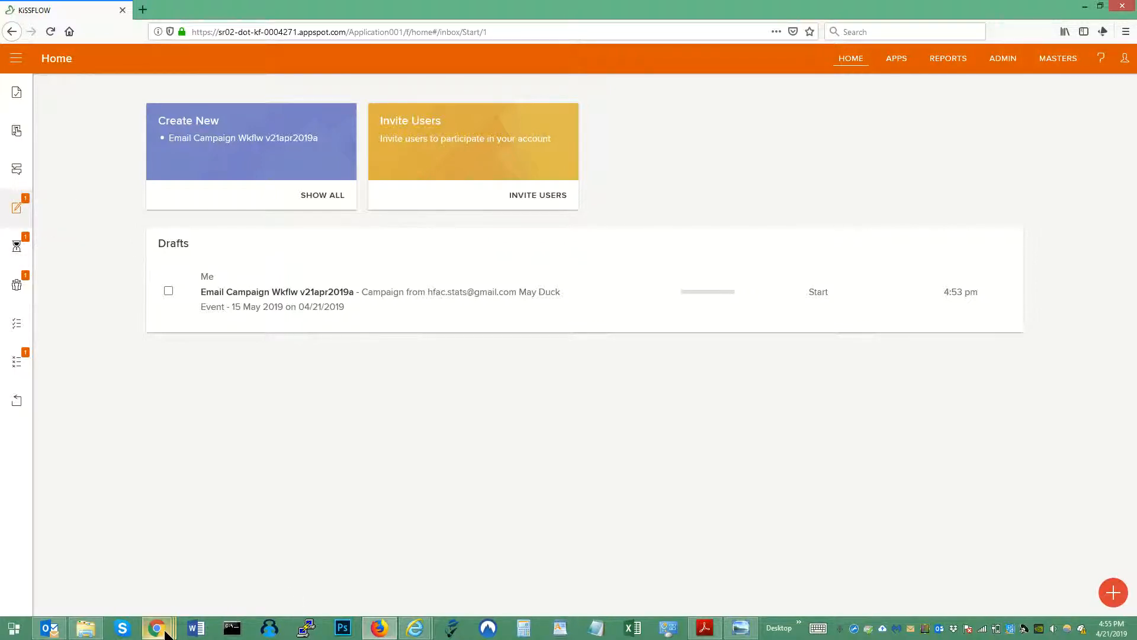
Switch to KiSSFLOW in Chrome, refresh the home inbox and open the May Duck Event campaign from the input requests
{"action": "mouse_move", "coordinate": [157, 628]}
{"action": "left_click", "coordinate": [123, 597]}
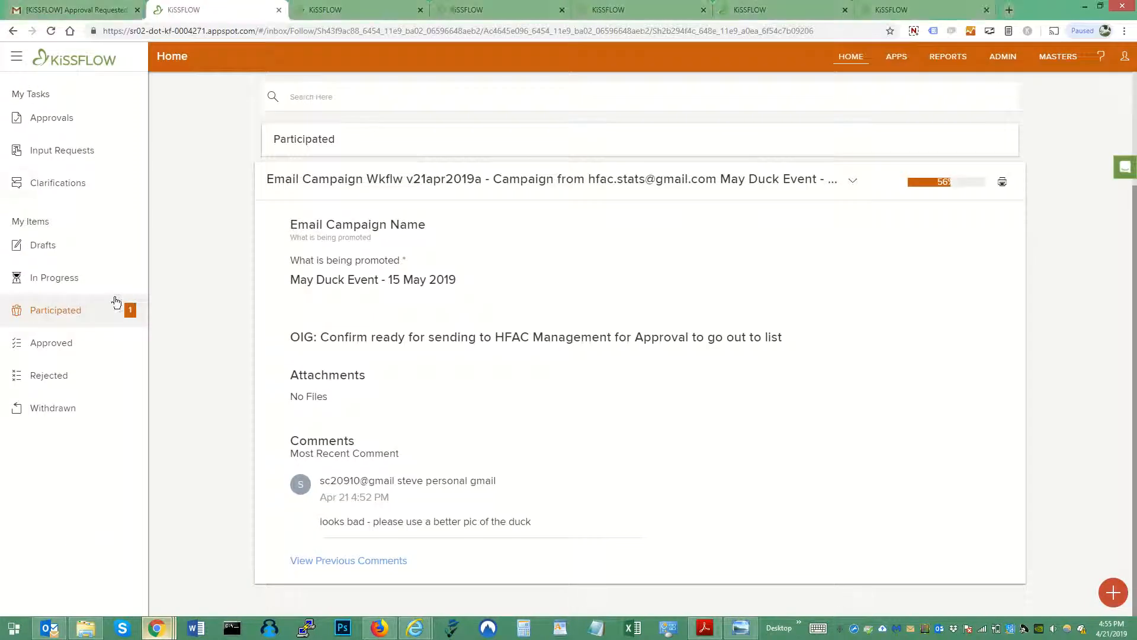
{"action": "left_click", "coordinate": [169, 69]}
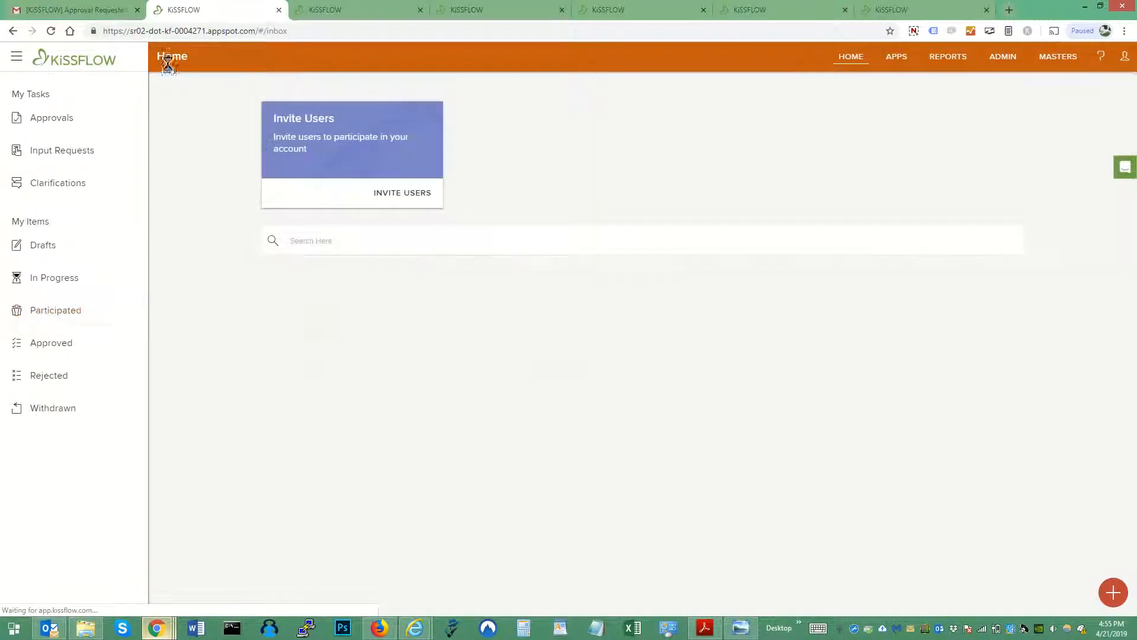
{"action": "left_click", "coordinate": [63, 154]}
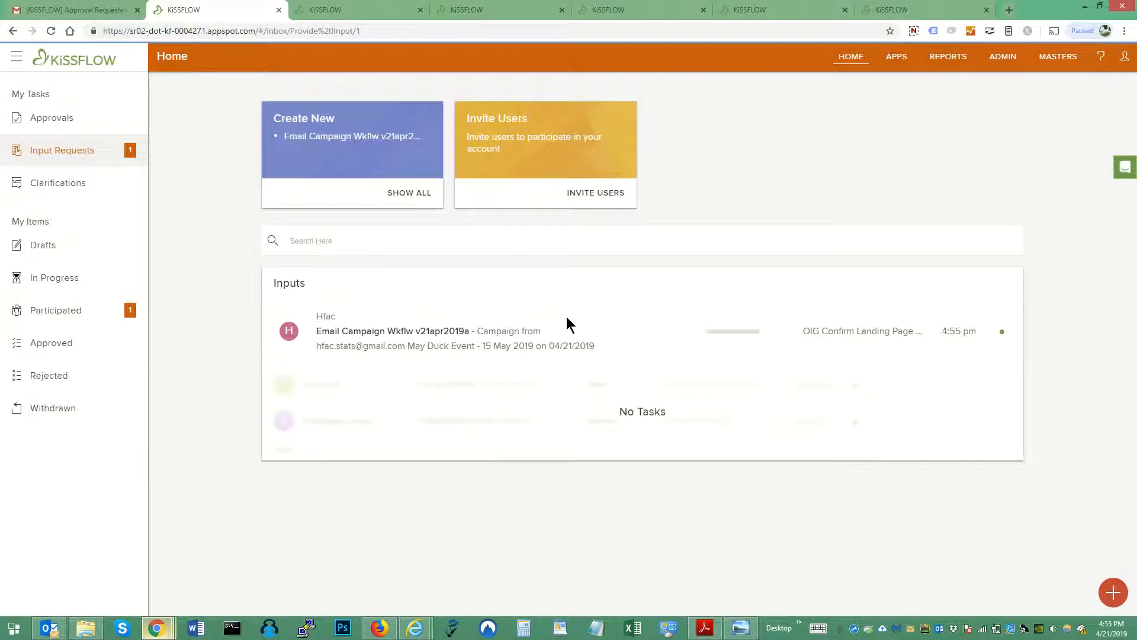
{"action": "left_click", "coordinate": [498, 349]}
Review the OIG landing page details and complete the task with the existing entries
{"action": "scroll", "coordinate": [498, 348], "scroll_direction": "down", "scroll_amount": 8}
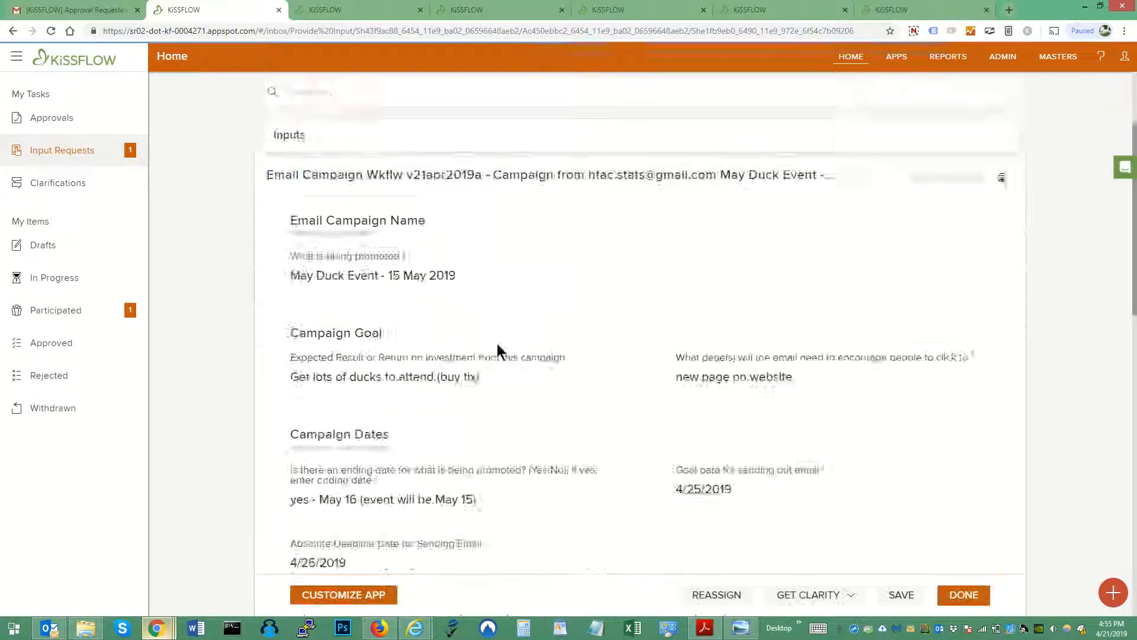
{"action": "scroll", "coordinate": [496, 343], "scroll_direction": "down", "scroll_amount": 6}
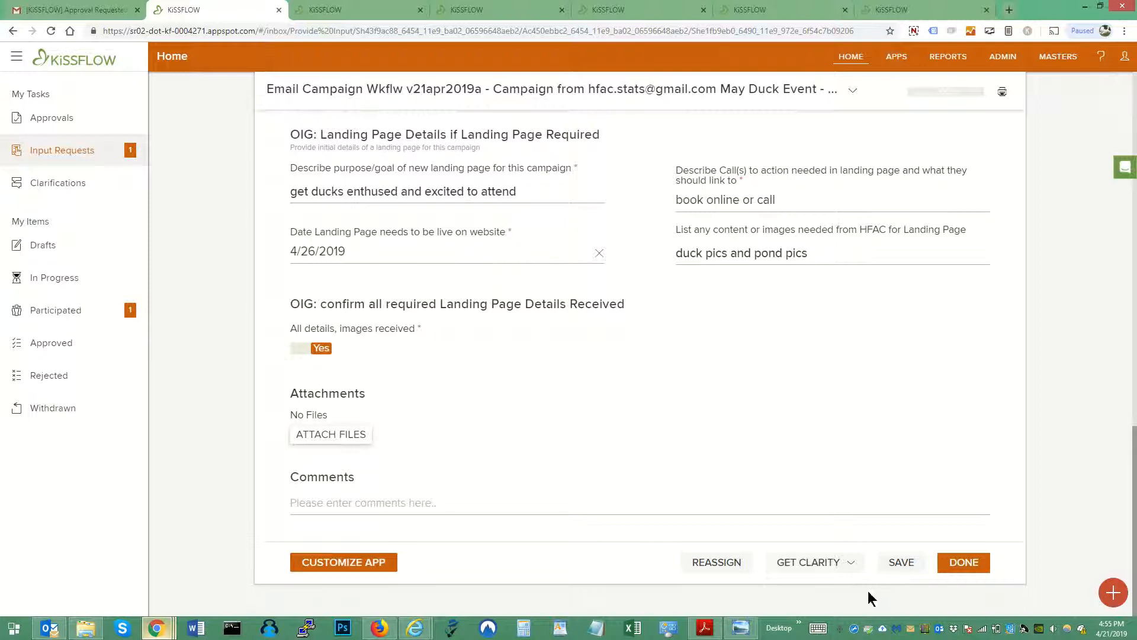
{"action": "left_click", "coordinate": [966, 562]}
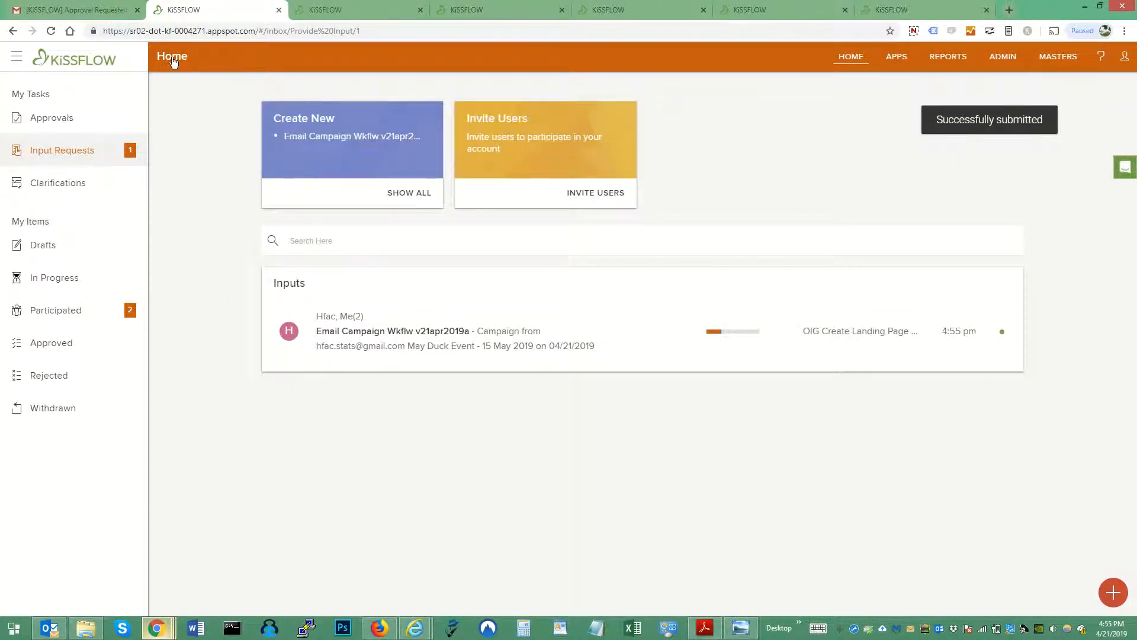
Open the OIG landing page mockup task from the input requests, preview the attached detailPagesDwg.jpg and complete the task
{"action": "left_click", "coordinate": [173, 62]}
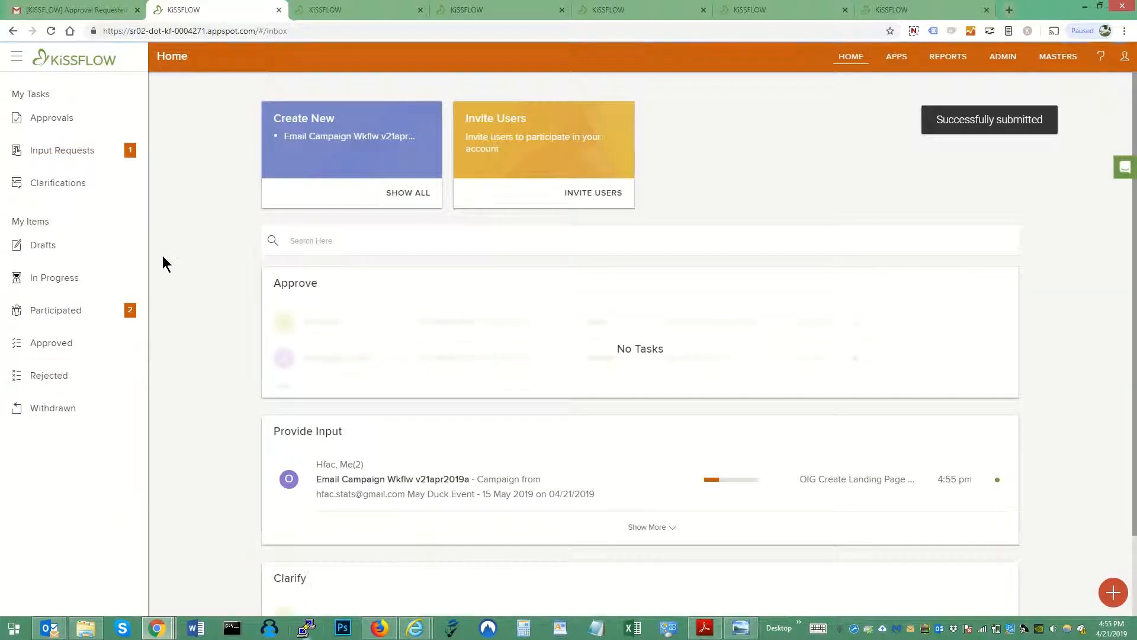
{"action": "left_click", "coordinate": [64, 152]}
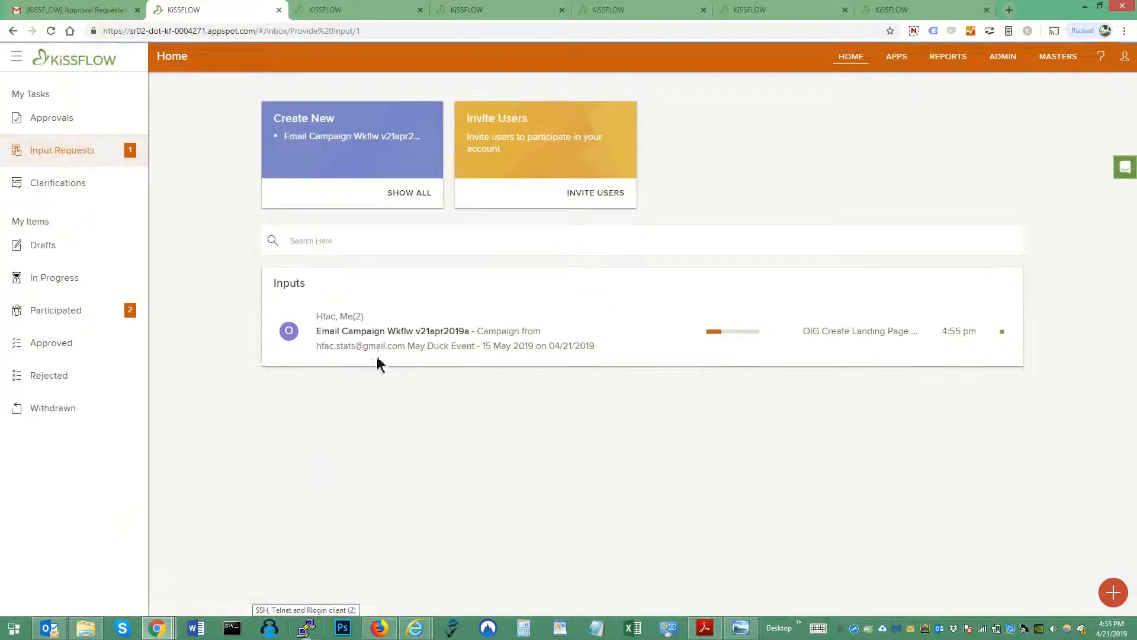
{"action": "left_click", "coordinate": [368, 333]}
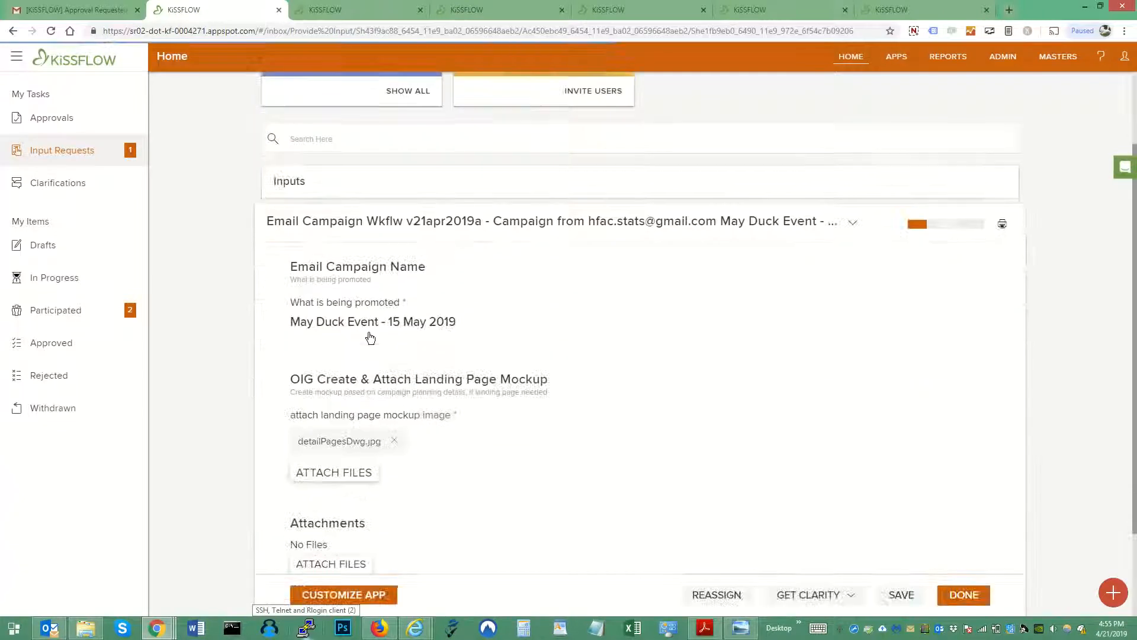
{"action": "left_click", "coordinate": [344, 362]}
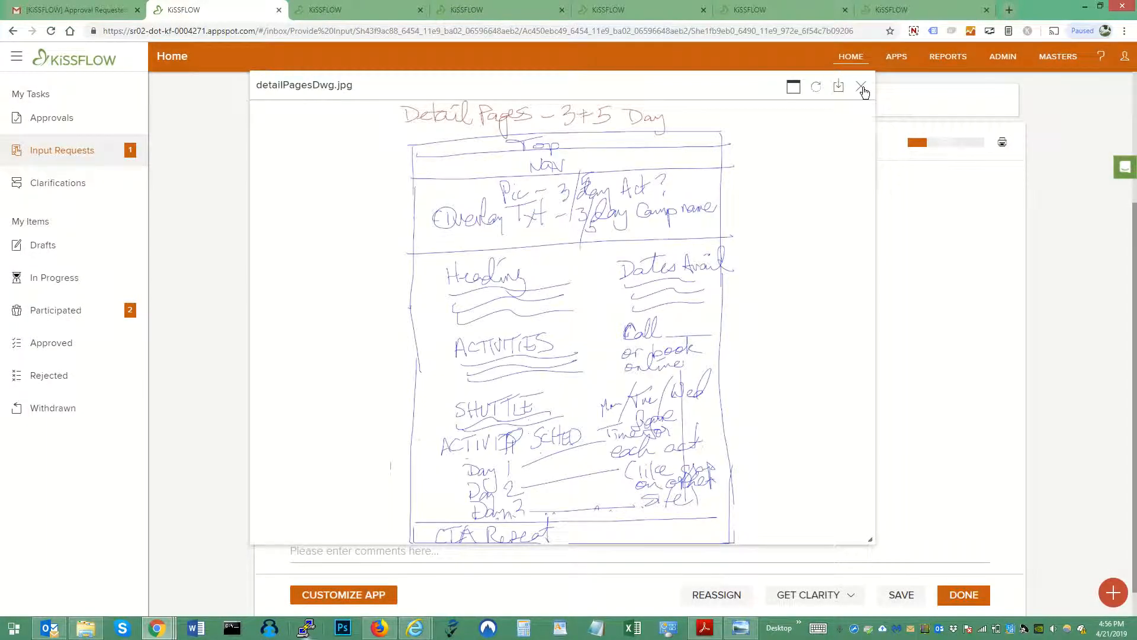
{"action": "left_click", "coordinate": [862, 88]}
{"action": "left_click", "coordinate": [964, 594]}
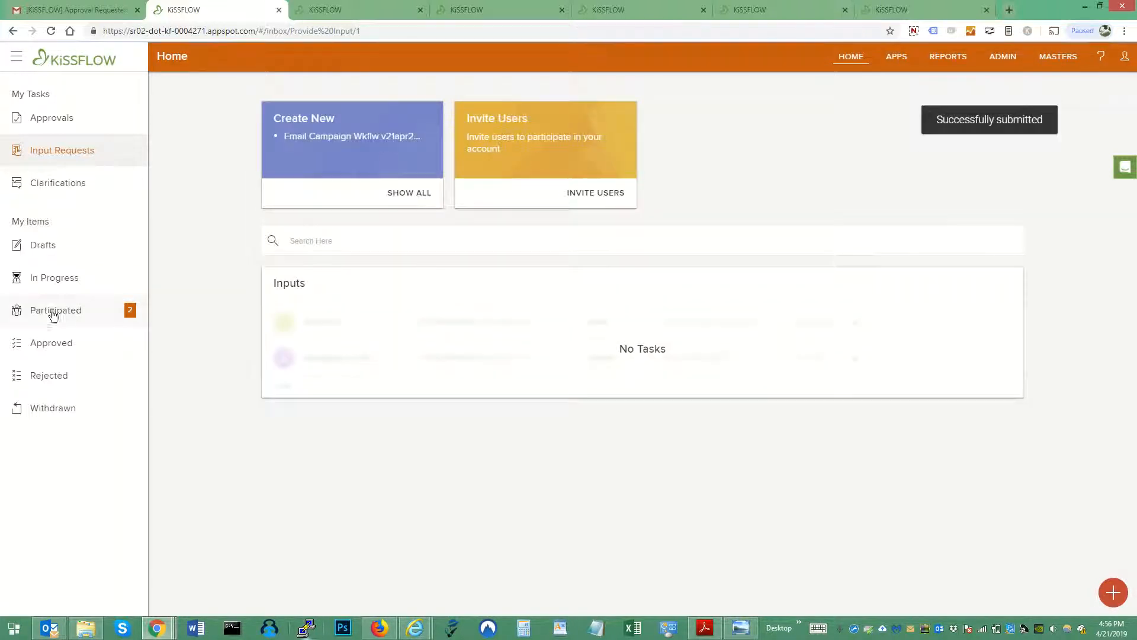
Switch to KiSSFLOW in Firefox, open the Feedback On Landing Page approval for the May Duck Event campaign and approve it
{"action": "left_click", "coordinate": [379, 628]}
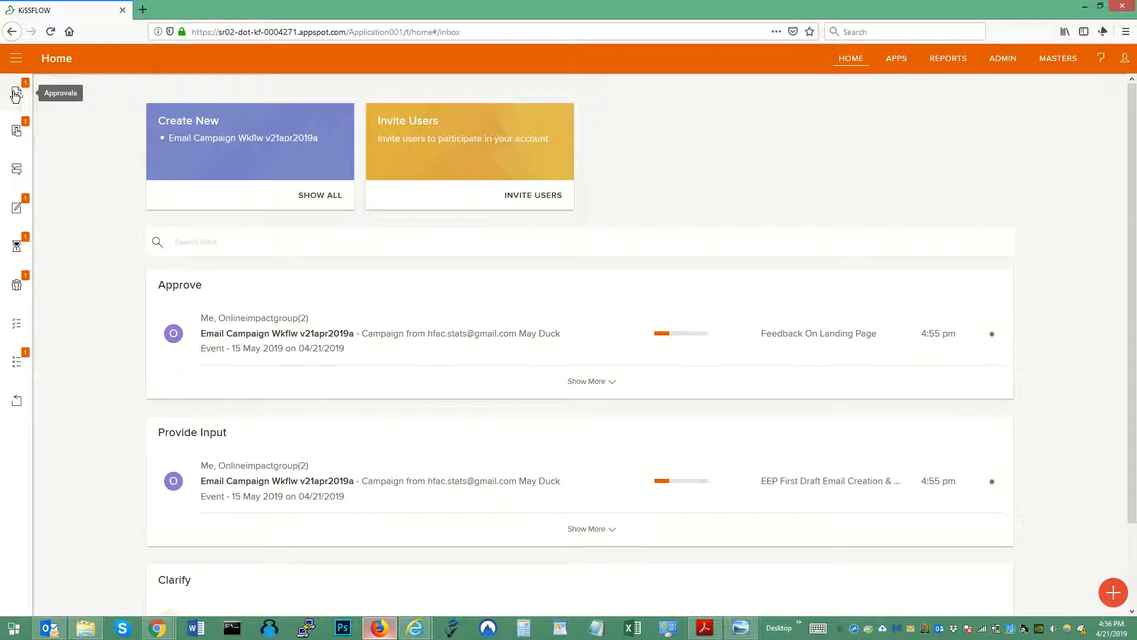
{"action": "left_click", "coordinate": [26, 93]}
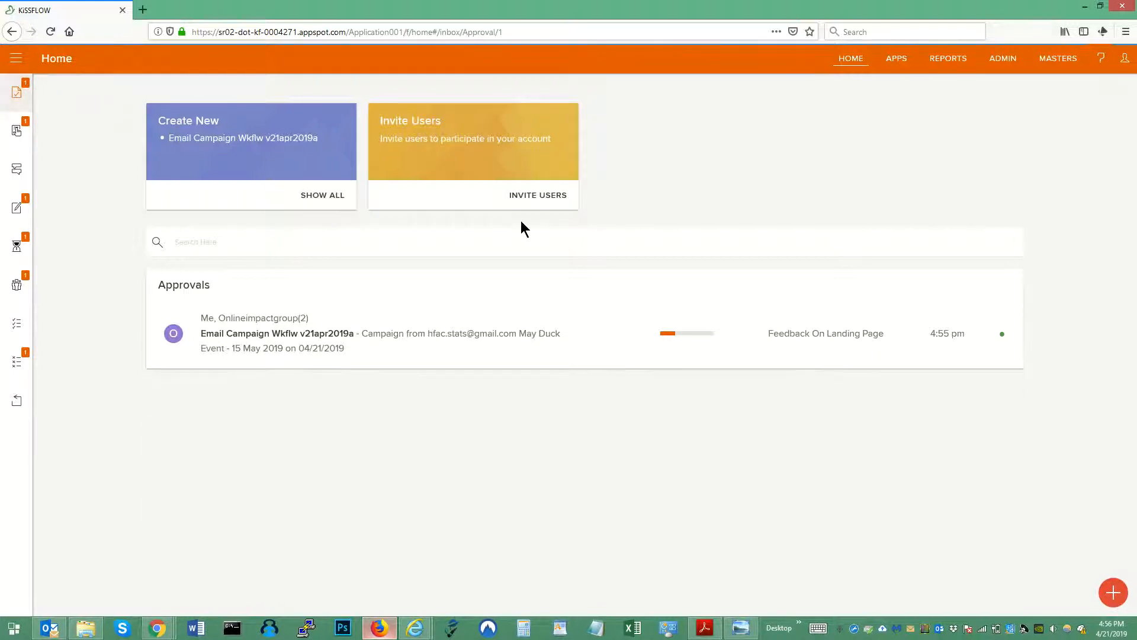
{"action": "left_click", "coordinate": [345, 334]}
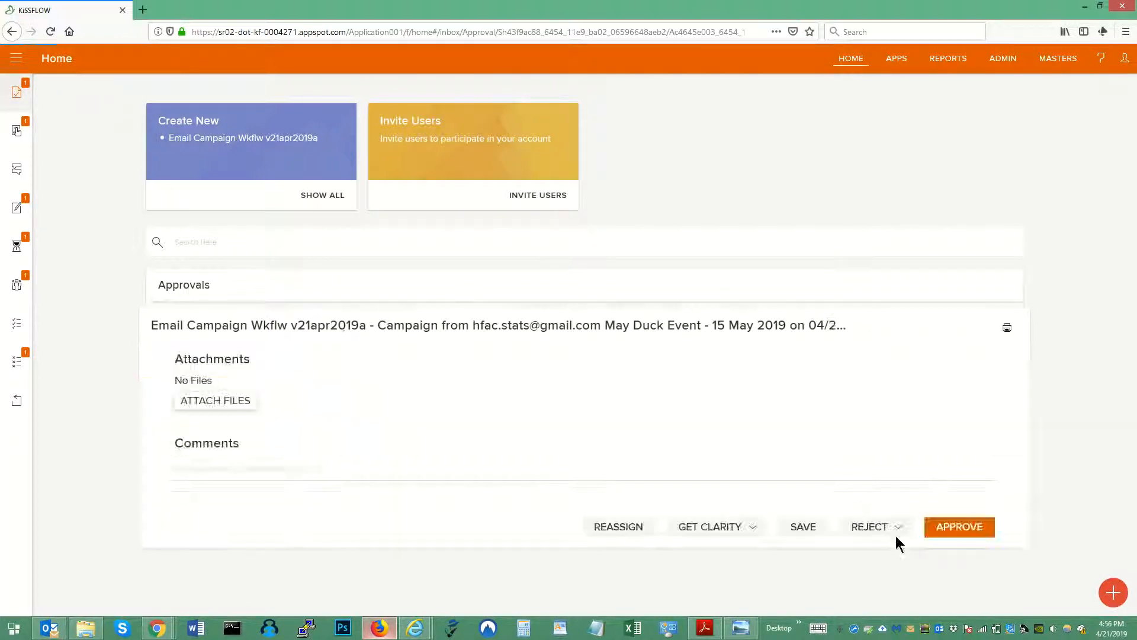
{"action": "left_click", "coordinate": [959, 594]}
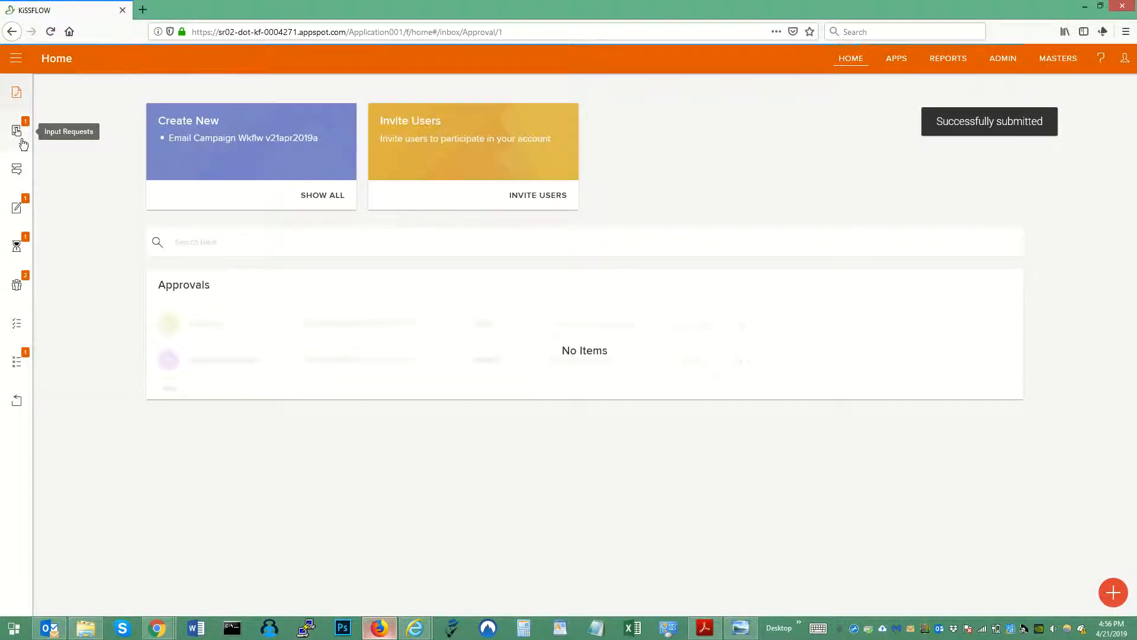
Complete the EEP first draft email creation input request with its existing entries and check the drafts
{"action": "left_click", "coordinate": [24, 141]}
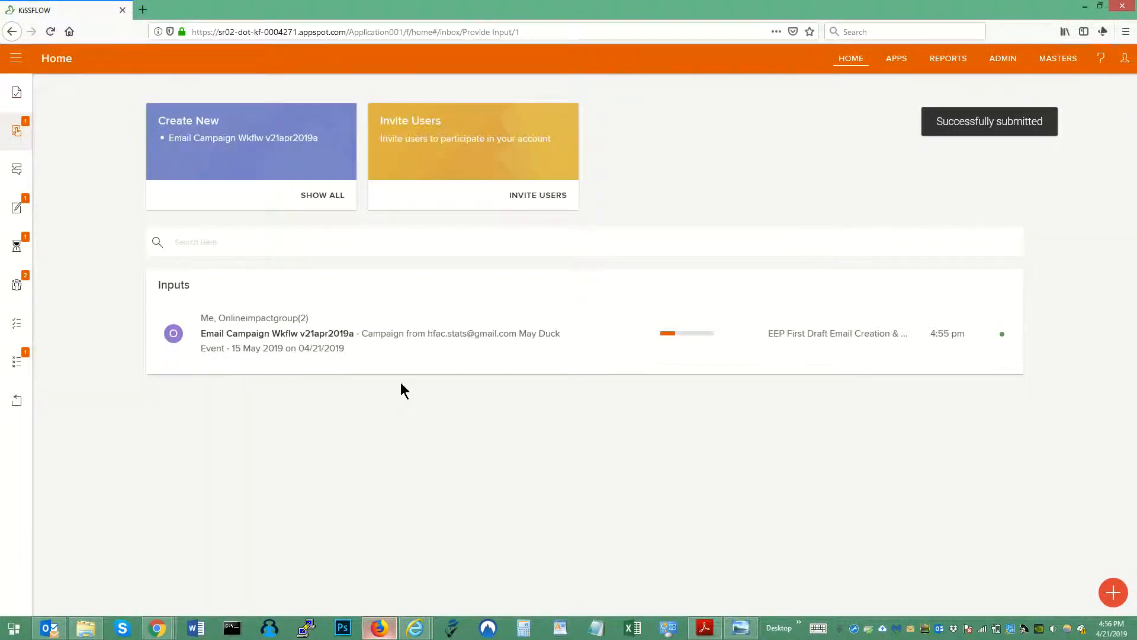
{"action": "left_click", "coordinate": [224, 326]}
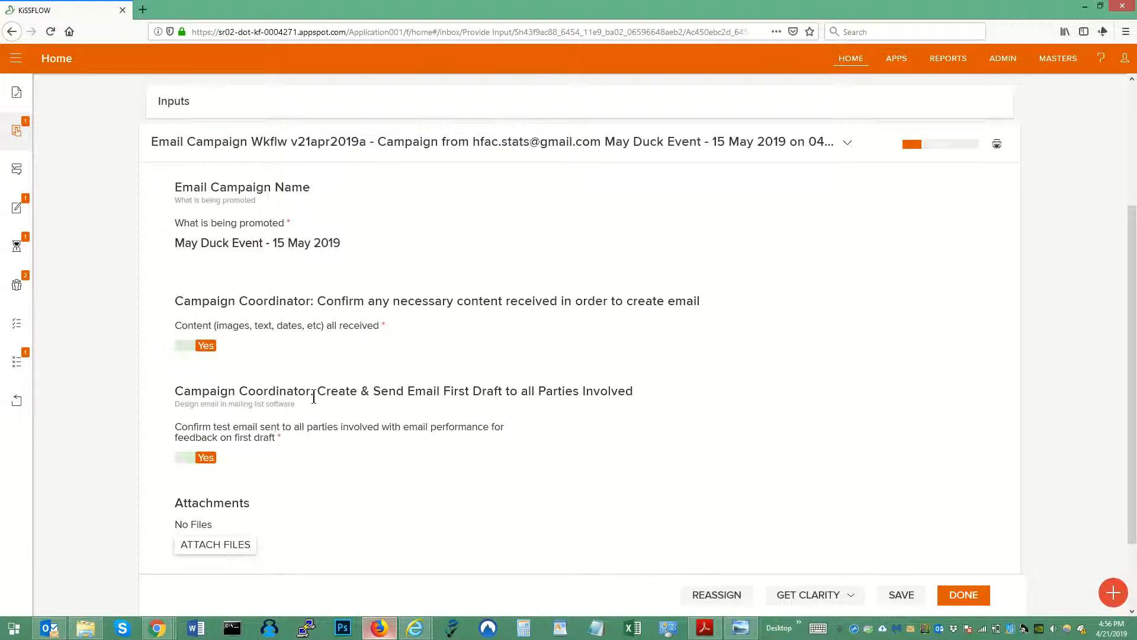
{"action": "left_click", "coordinate": [955, 604]}
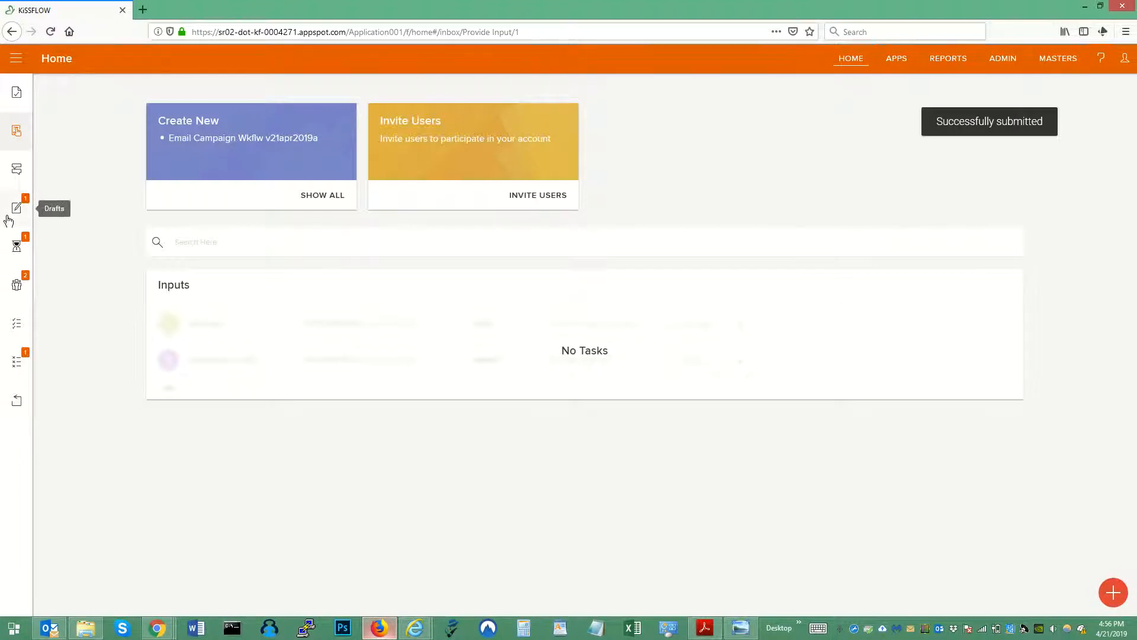
{"action": "left_click", "coordinate": [20, 210]}
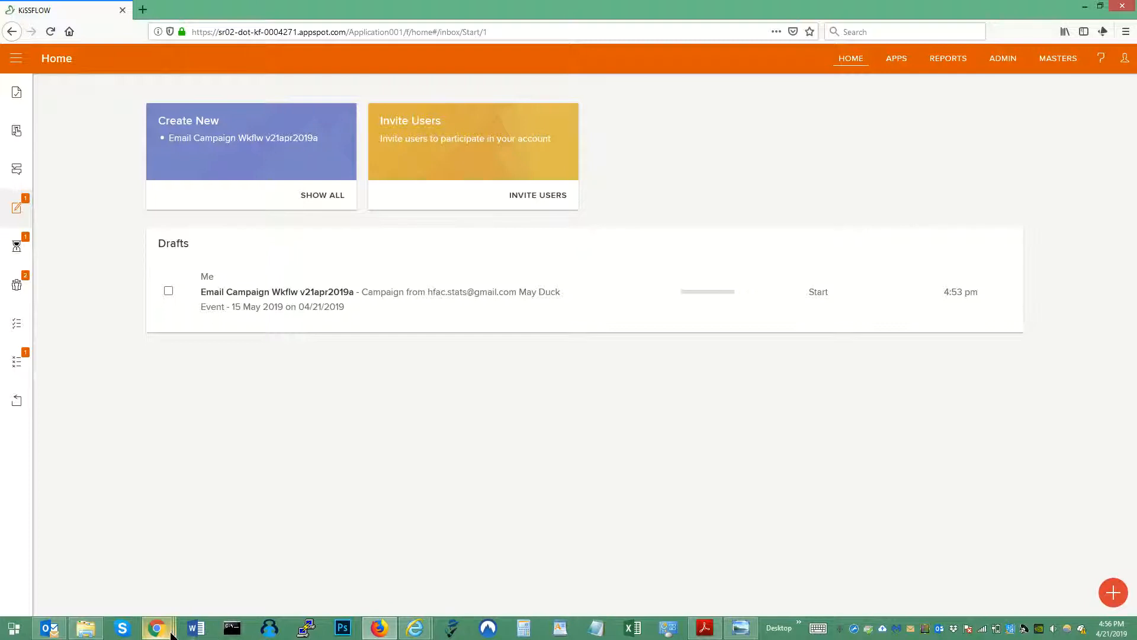
Switch to KiSSFLOW in Chrome, refresh the home inbox and complete the first draft email feedback request with its existing OIG feedback
{"action": "mouse_move", "coordinate": [165, 634]}
{"action": "left_click", "coordinate": [73, 522]}
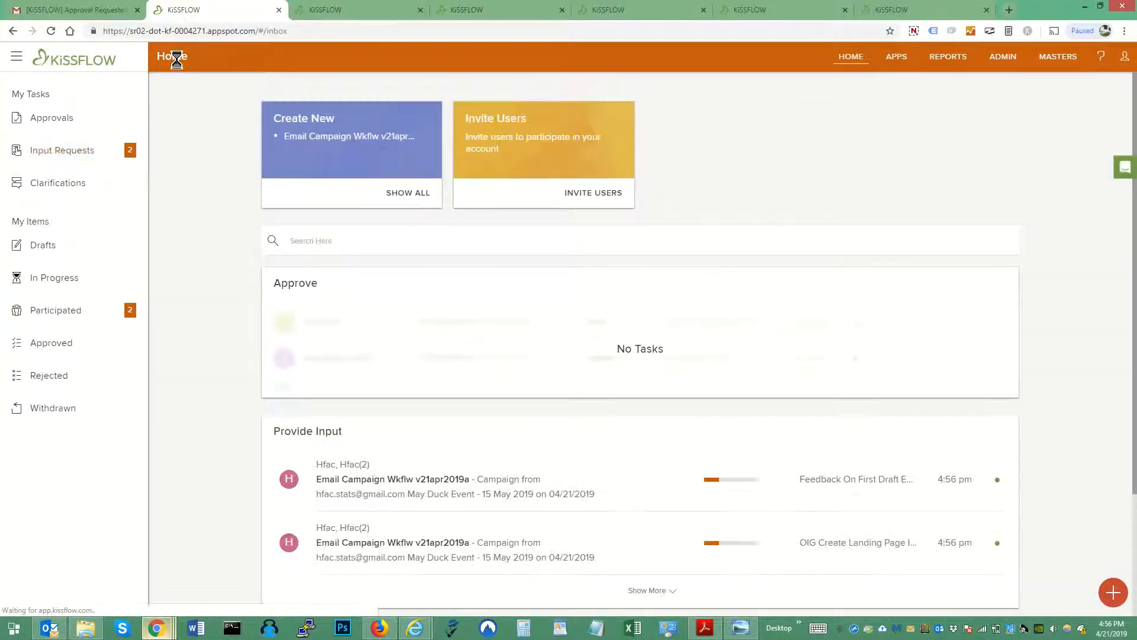
{"action": "left_click", "coordinate": [85, 156]}
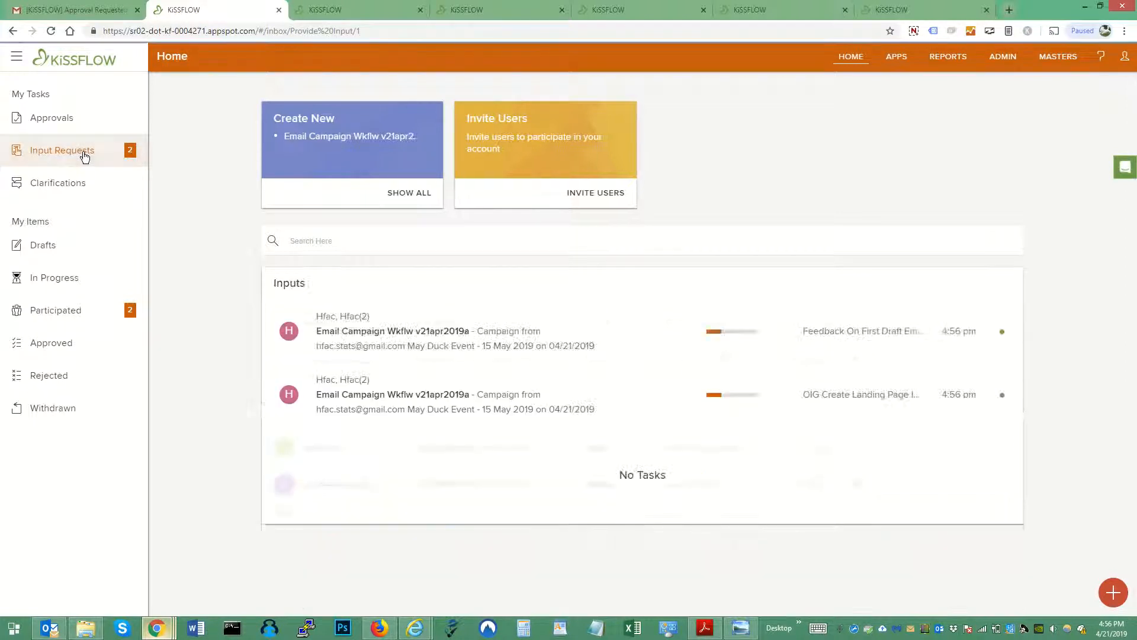
{"action": "left_click", "coordinate": [380, 336]}
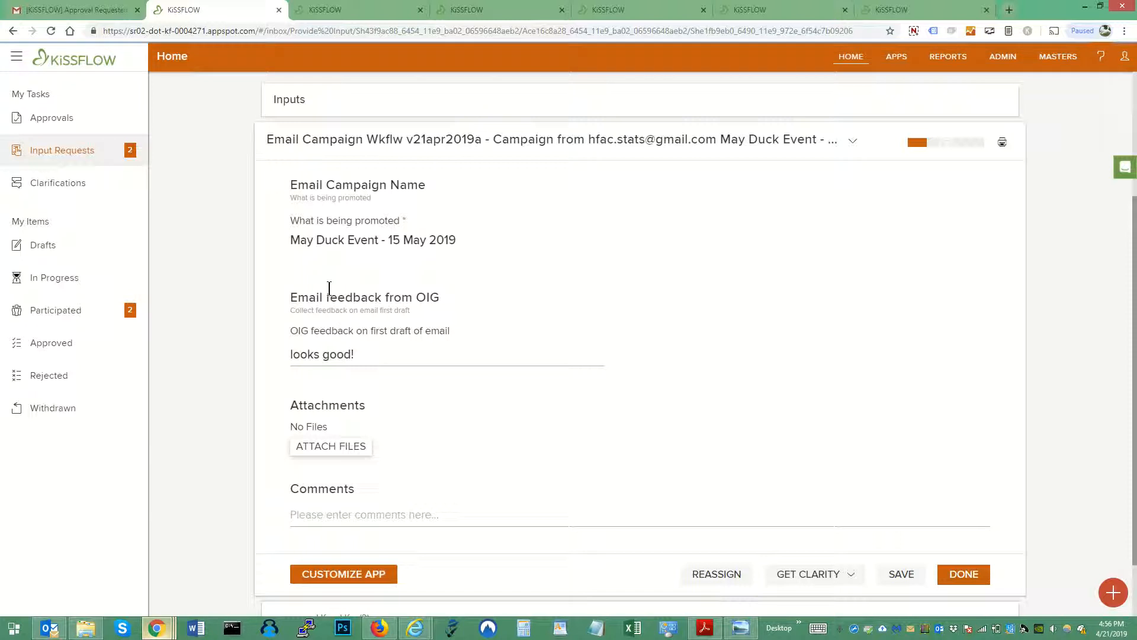
{"action": "left_click", "coordinate": [964, 574]}
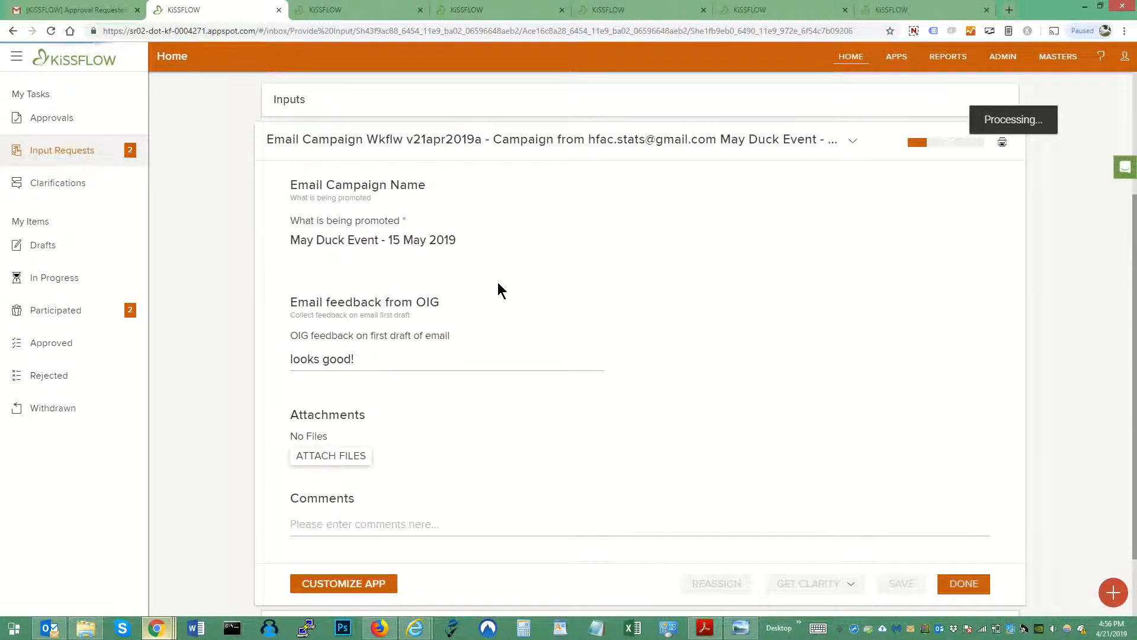
Open the remaining OIG landing page creation request and complete it with the existing landing page URL
{"action": "left_click", "coordinate": [358, 335]}
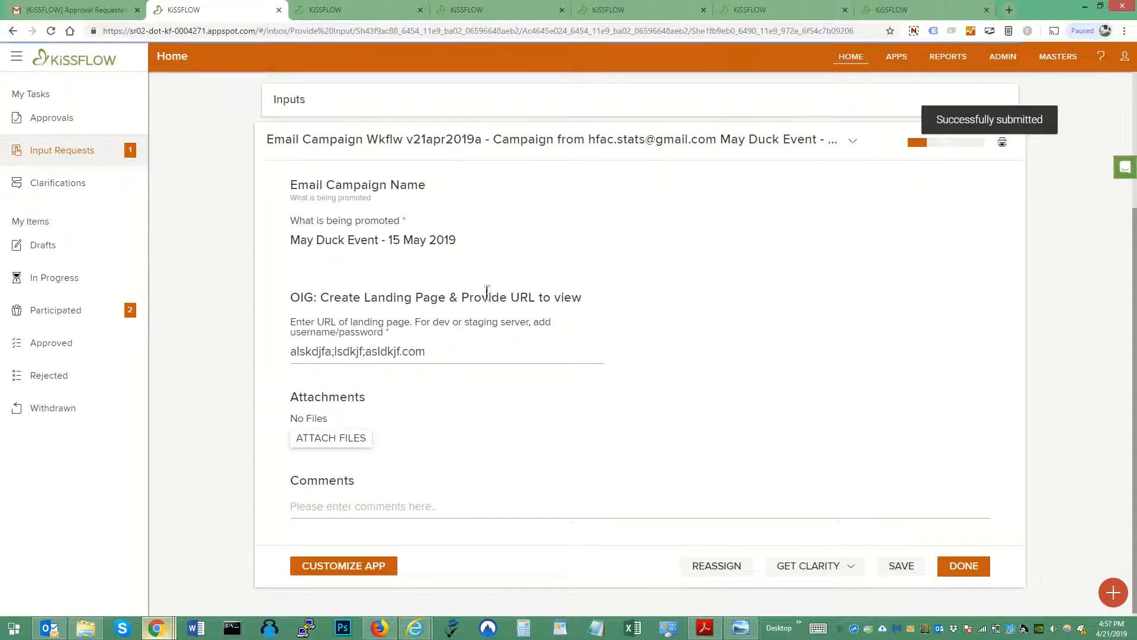
{"action": "left_click", "coordinate": [966, 566]}
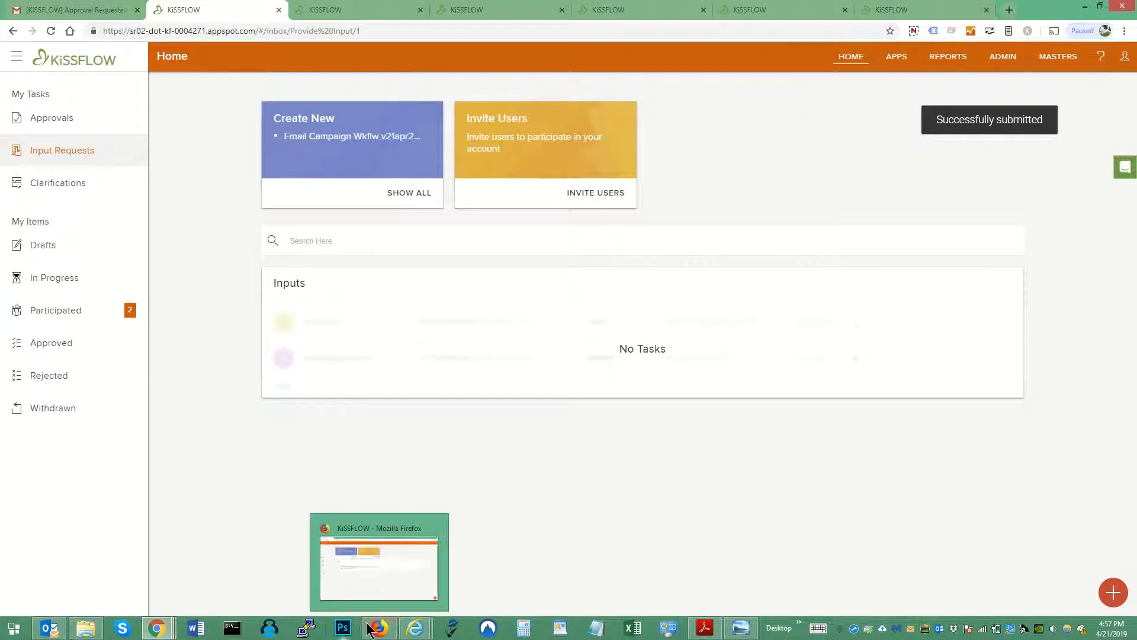
{"action": "mouse_move", "coordinate": [166, 636]}
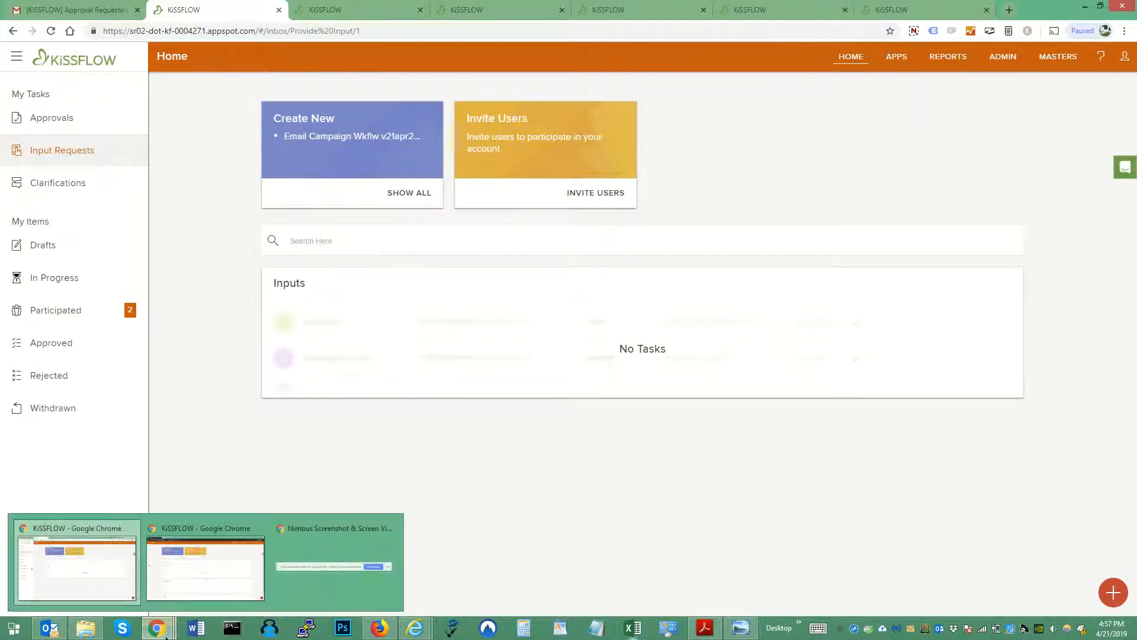
Switch to KiSSFLOW in Firefox, refresh the home inbox and complete the request to send the final email draft to OIG
{"action": "left_click", "coordinate": [390, 635]}
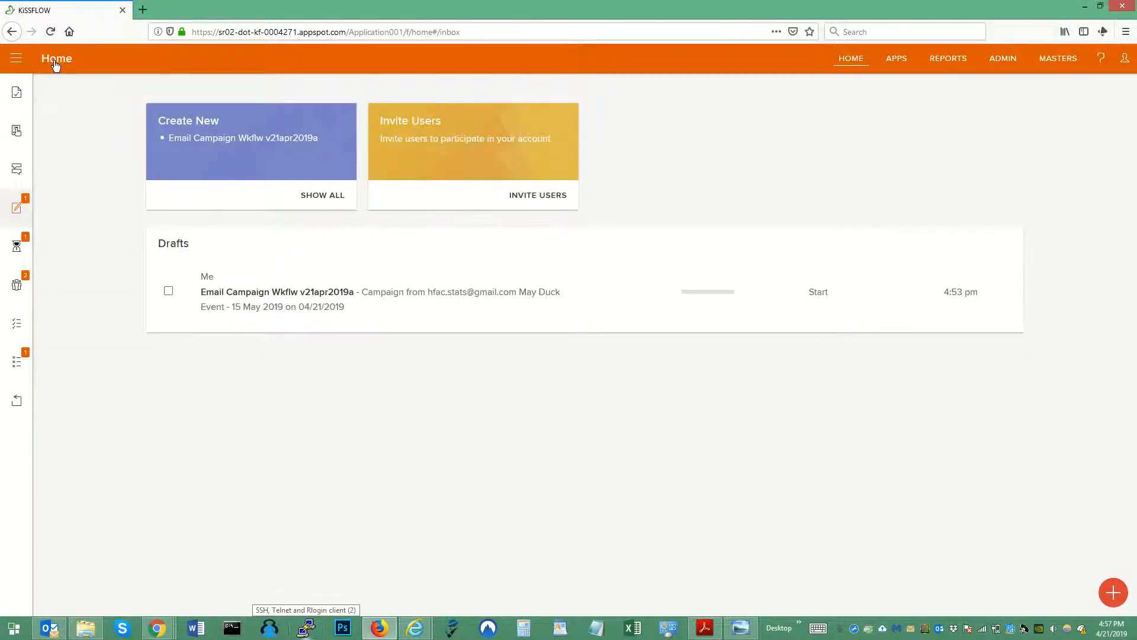
{"action": "left_click", "coordinate": [55, 64]}
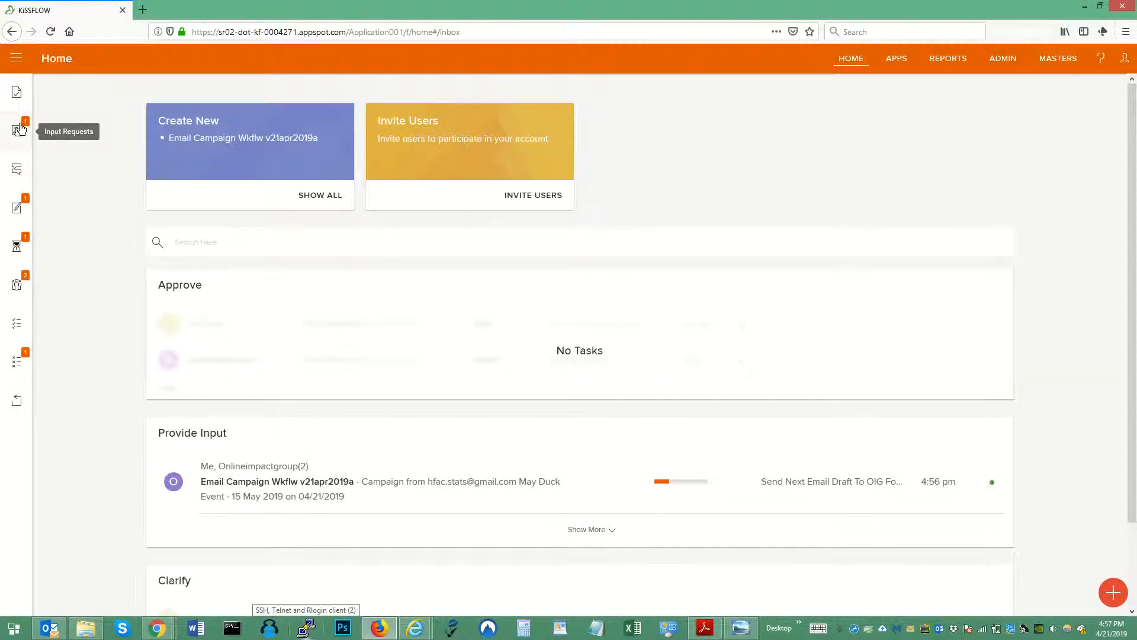
{"action": "left_click", "coordinate": [19, 129]}
{"action": "left_click", "coordinate": [268, 332]}
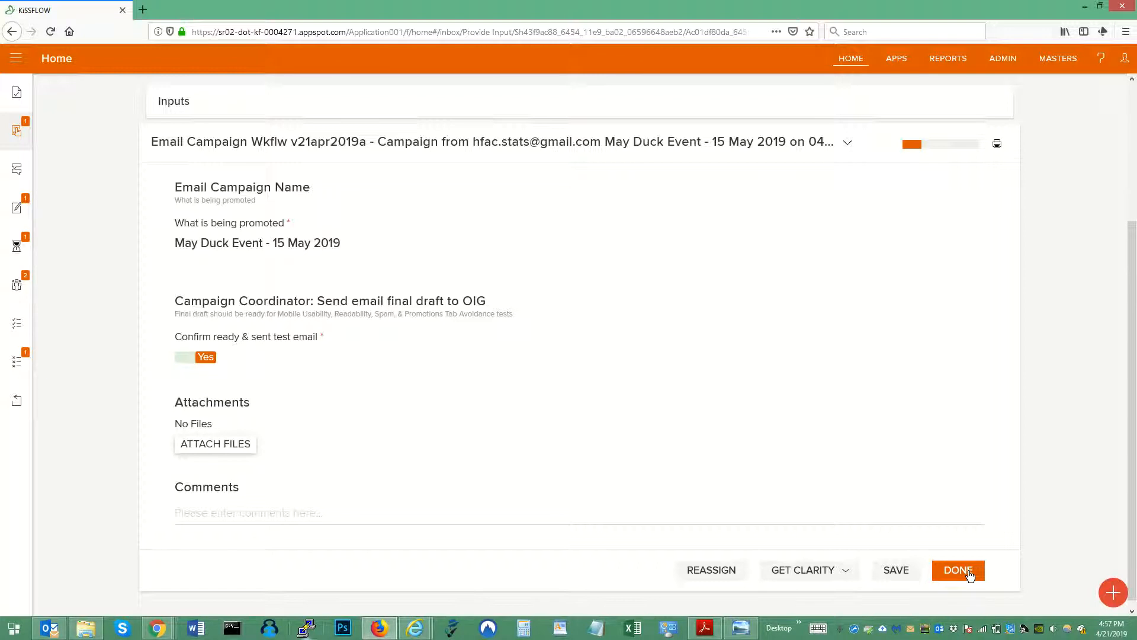
{"action": "left_click", "coordinate": [969, 576]}
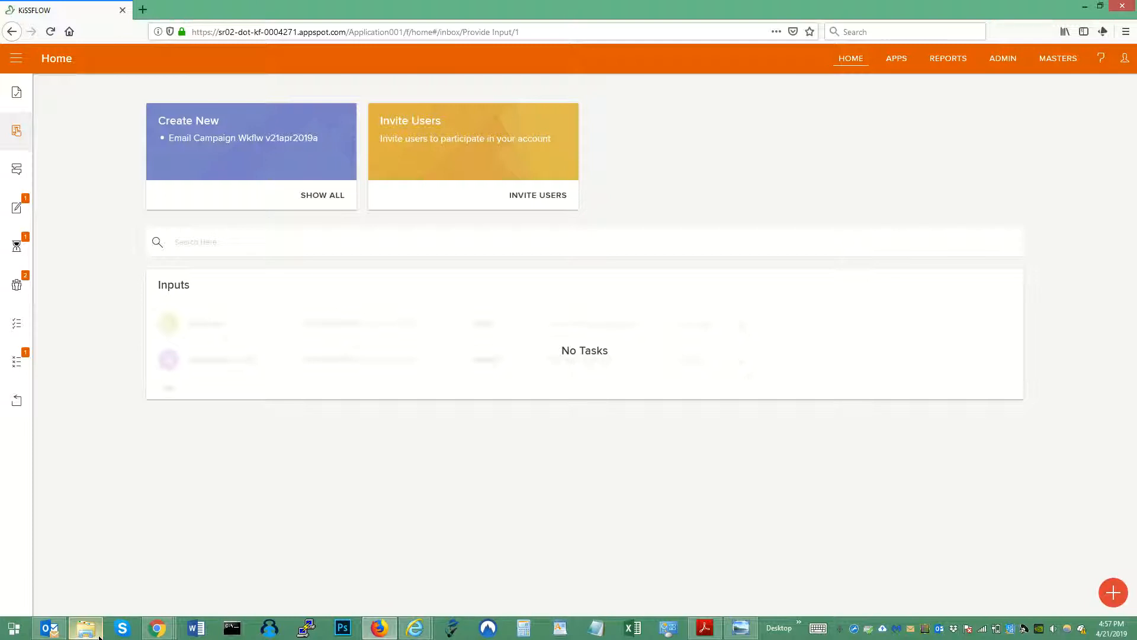
Switch to KiSSFLOW in Chrome, refresh the inbox and complete the OIG mobile usability, spam and promotions tab testing request with its existing entries
{"action": "mouse_move", "coordinate": [158, 630]}
{"action": "left_click", "coordinate": [89, 533]}
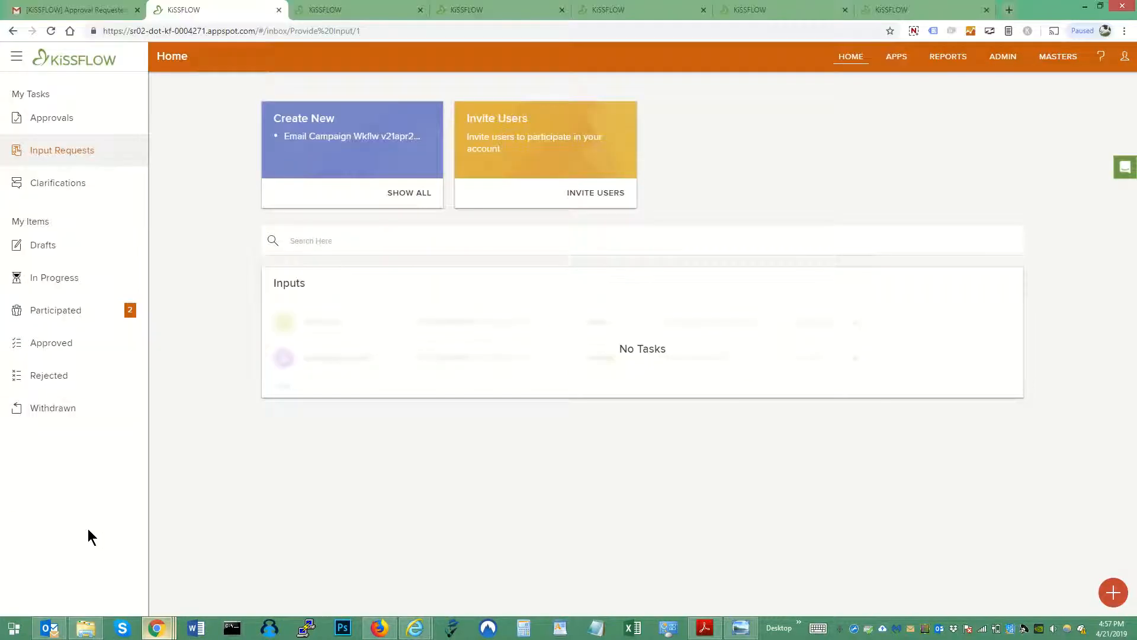
{"action": "left_click", "coordinate": [183, 59]}
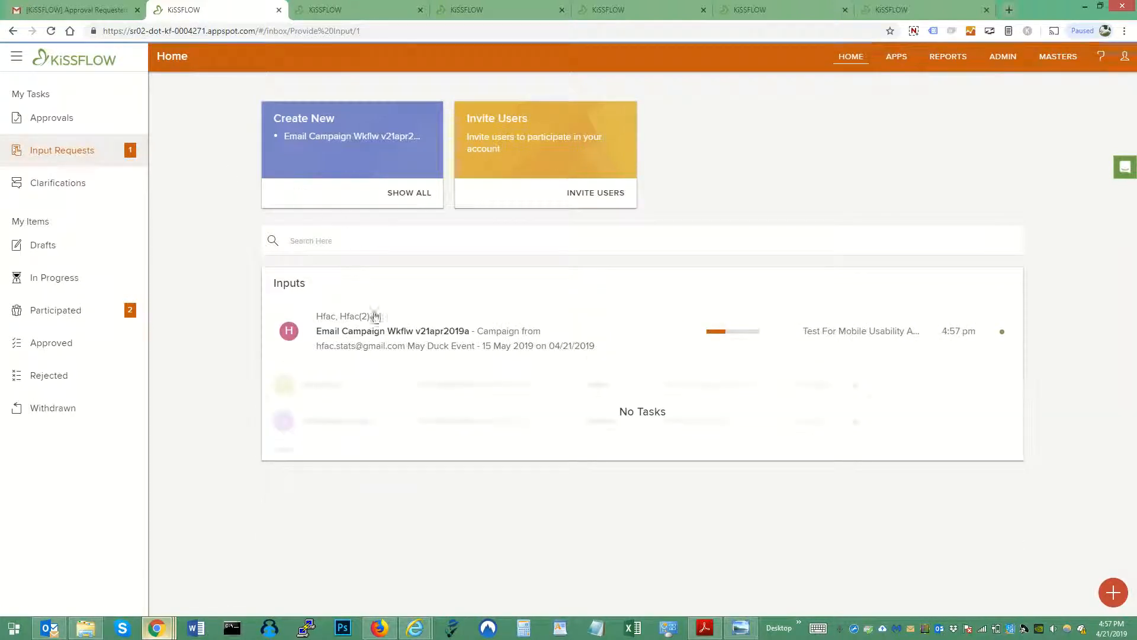
{"action": "left_click", "coordinate": [375, 342]}
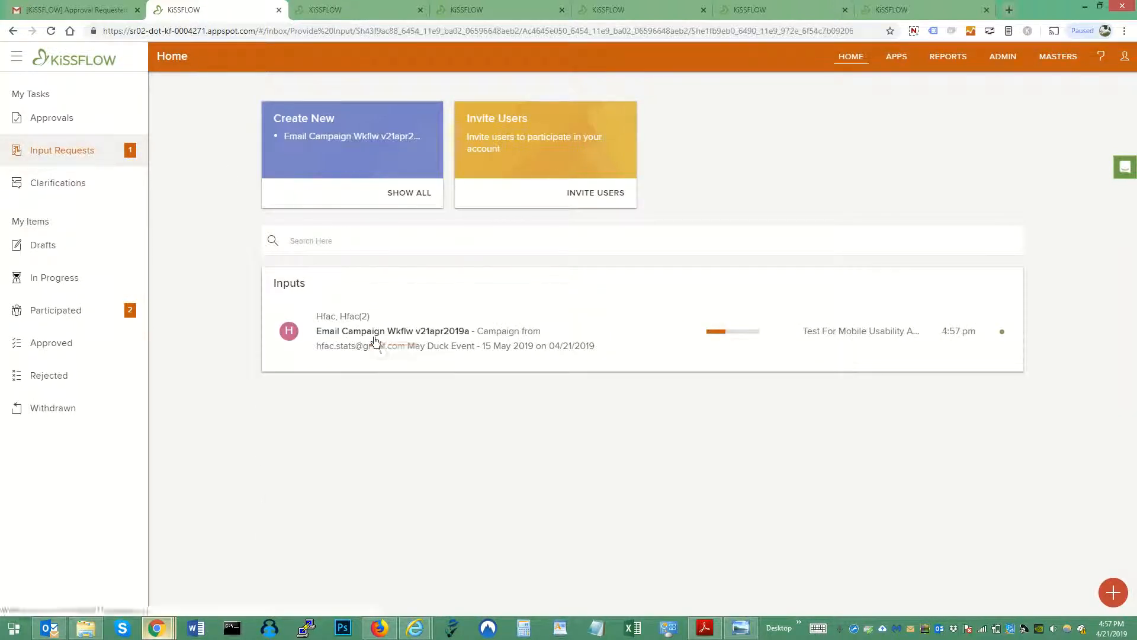
{"action": "scroll", "coordinate": [373, 337], "scroll_direction": "down", "scroll_amount": 3}
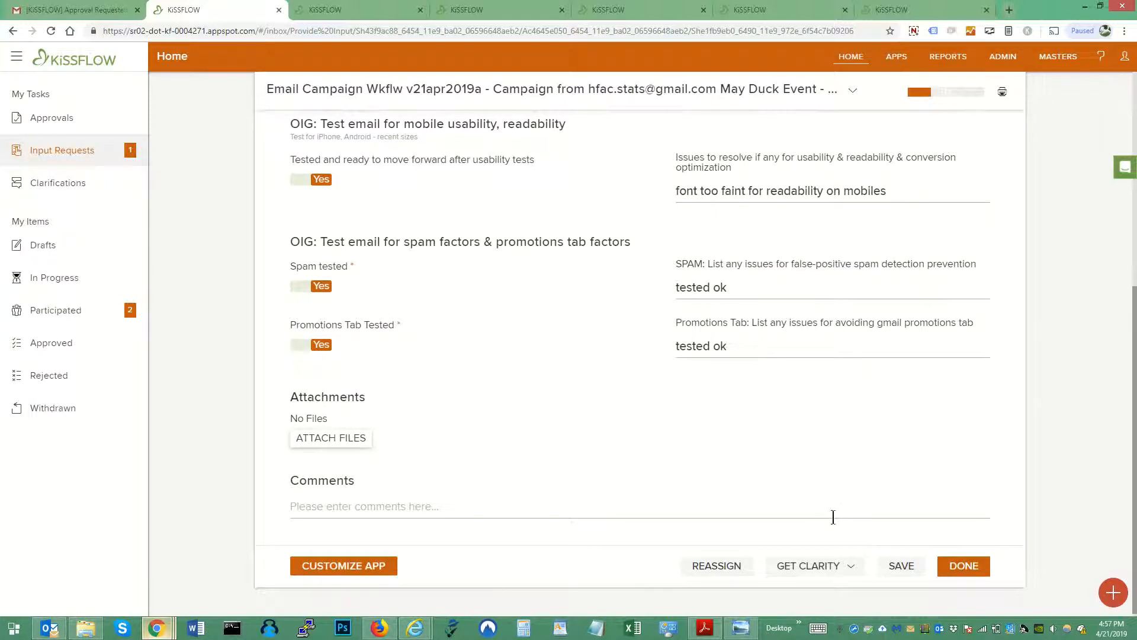
{"action": "left_click", "coordinate": [963, 566]}
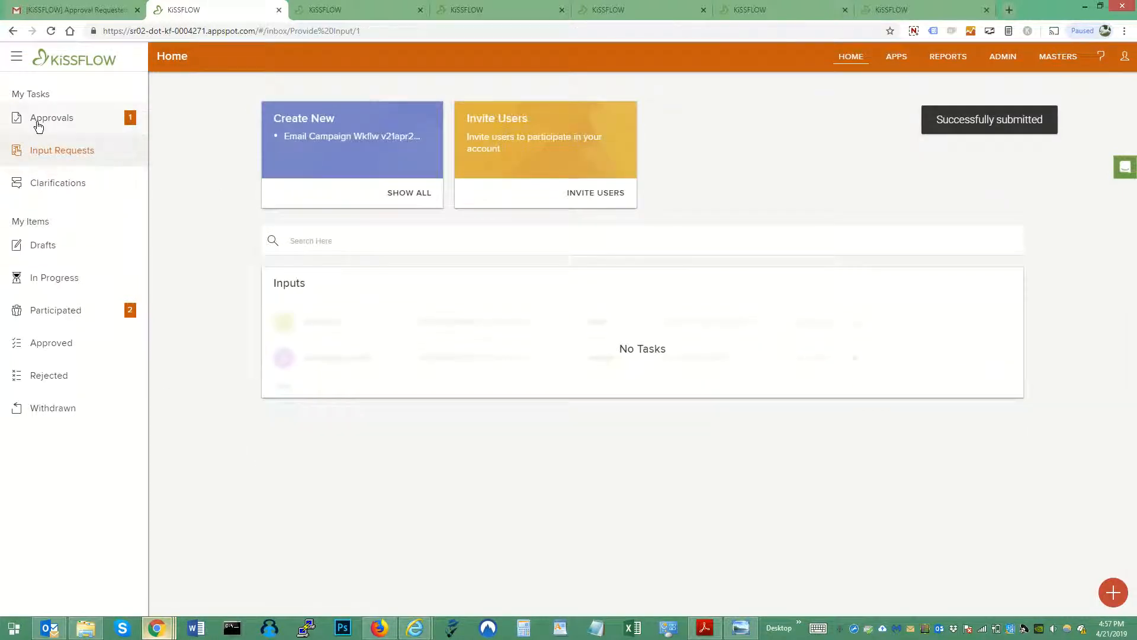
Open the OIG approval confirming the May Duck Event email is ready for HFAC Management and approve it
{"action": "left_click", "coordinate": [36, 118]}
{"action": "left_click", "coordinate": [384, 330]}
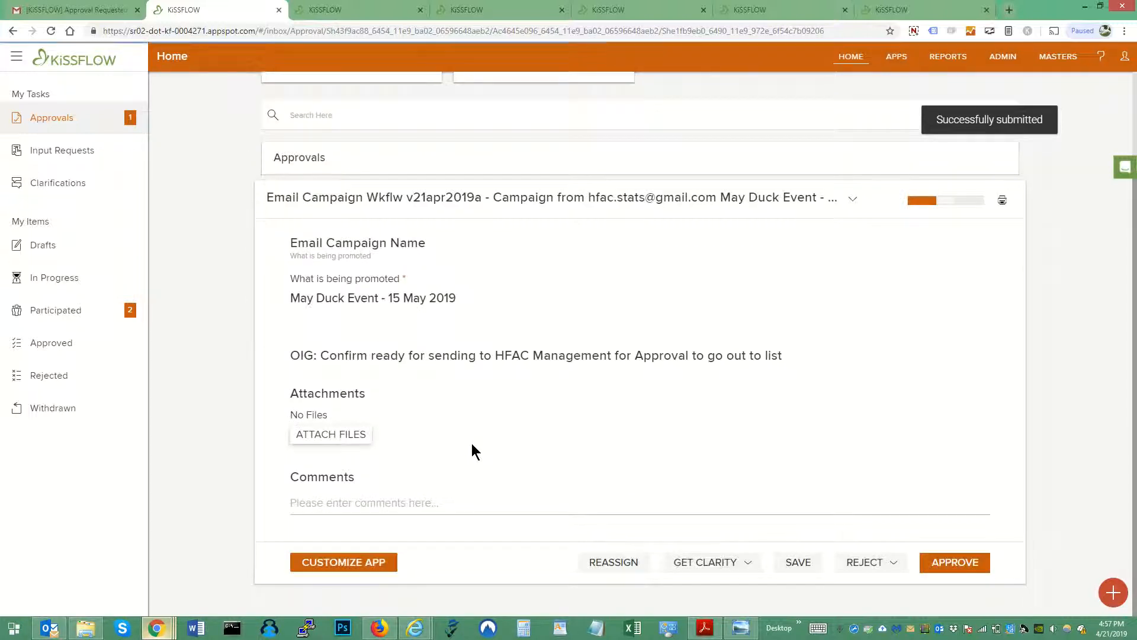
{"action": "left_click", "coordinate": [951, 562]}
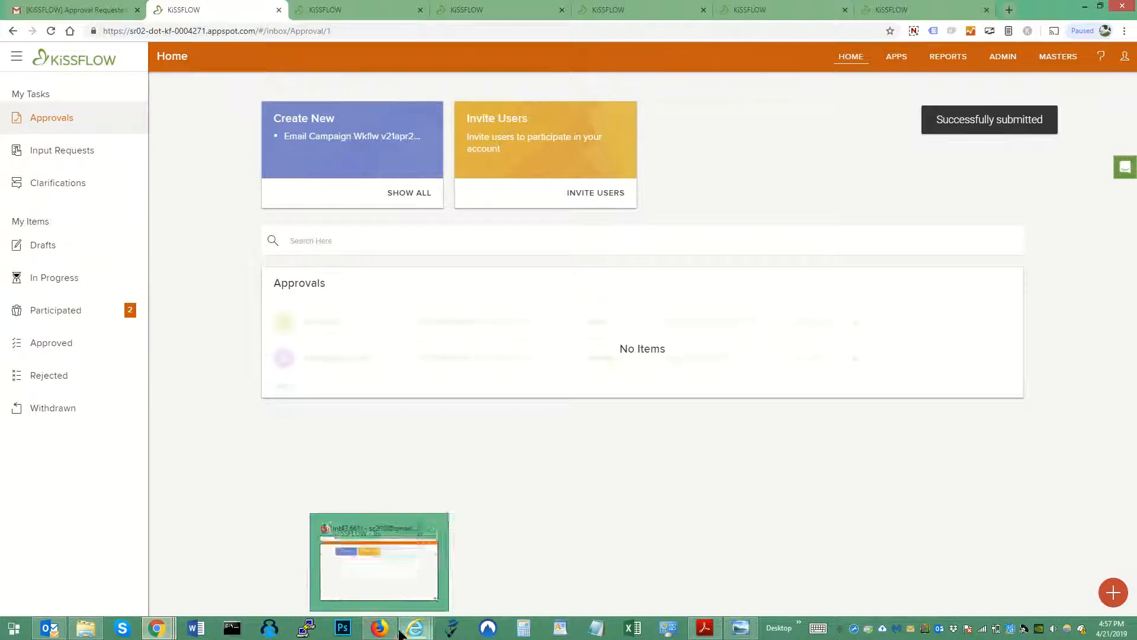
Switch to KiSSFLOW in Firefox, refresh the inbox and approve the coordinator confirmation that the May Duck Event email is ready for HFAC Management
{"action": "left_click", "coordinate": [379, 628]}
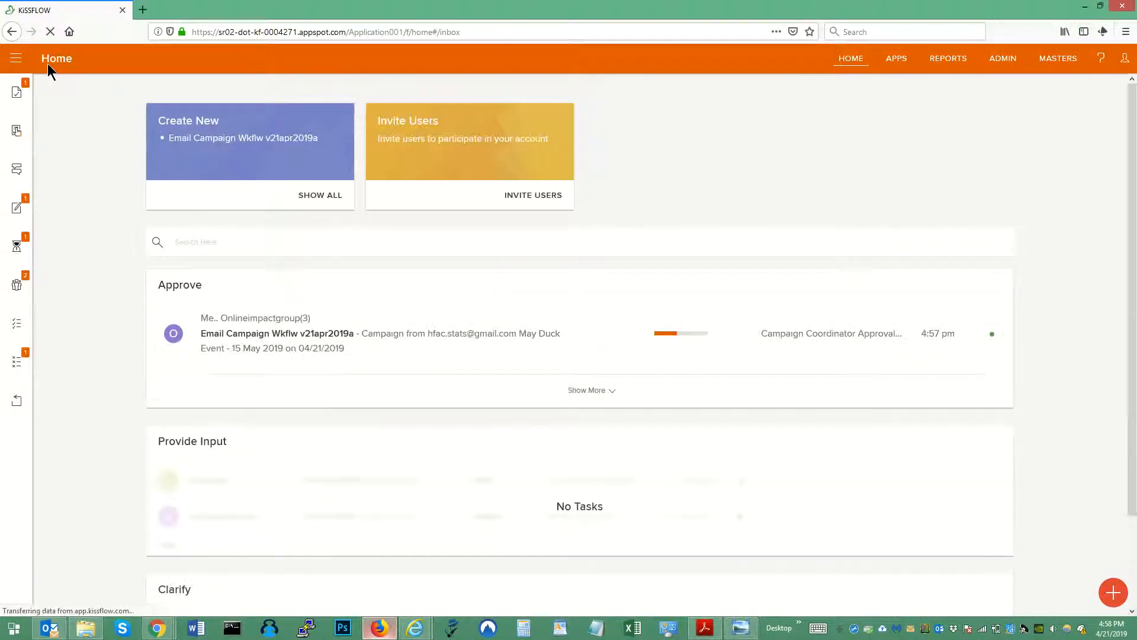
{"action": "left_click", "coordinate": [331, 334]}
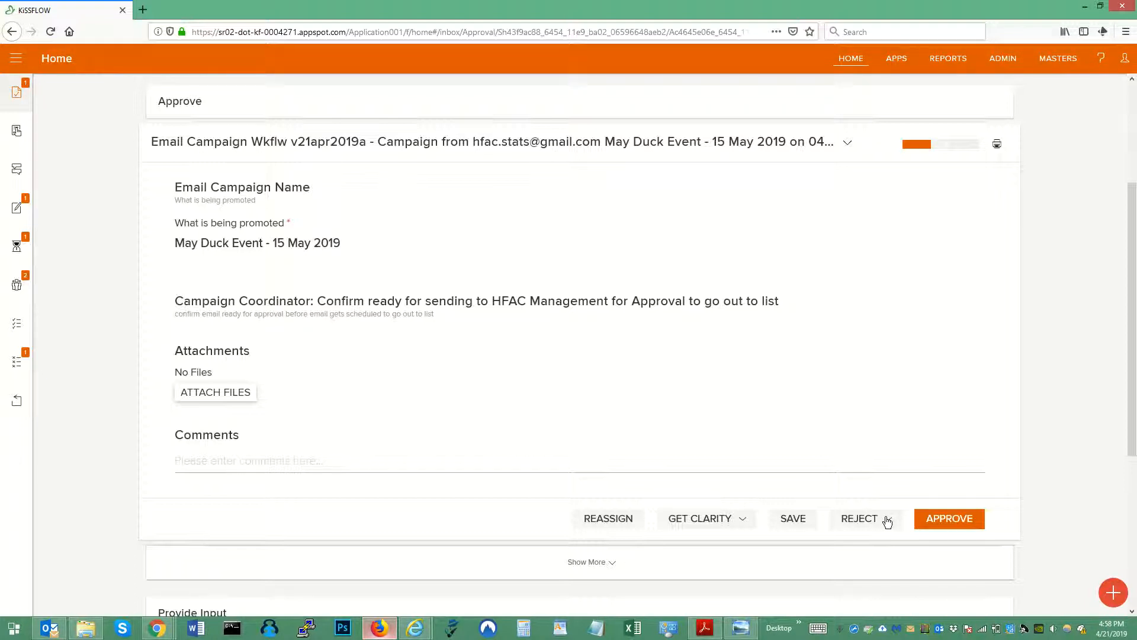
{"action": "left_click", "coordinate": [719, 519]}
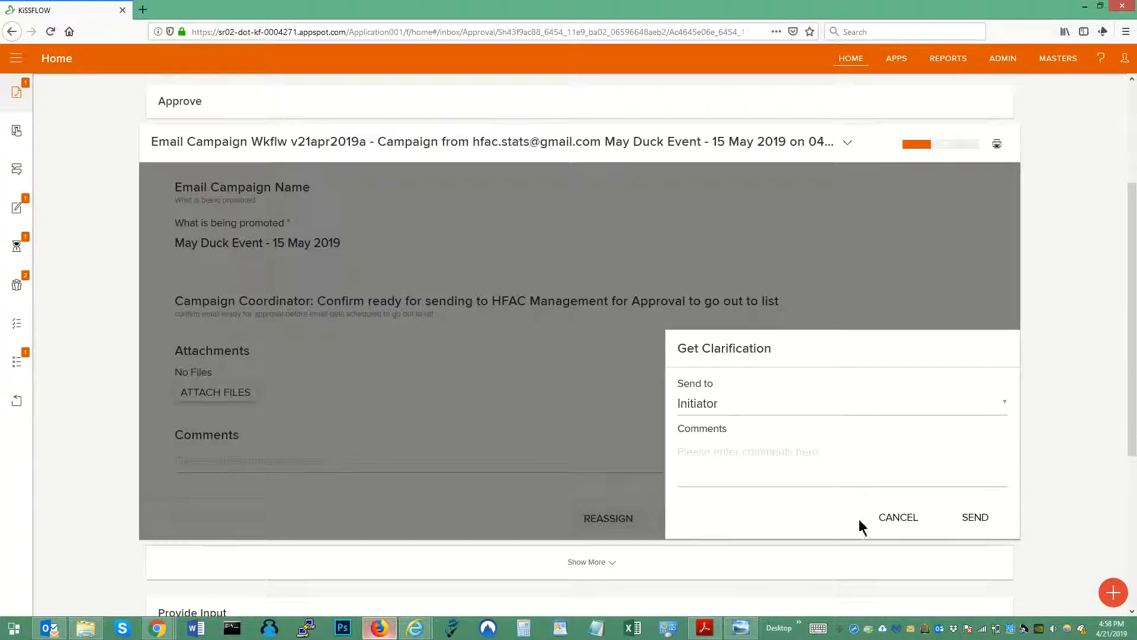
{"action": "left_click", "coordinate": [899, 517]}
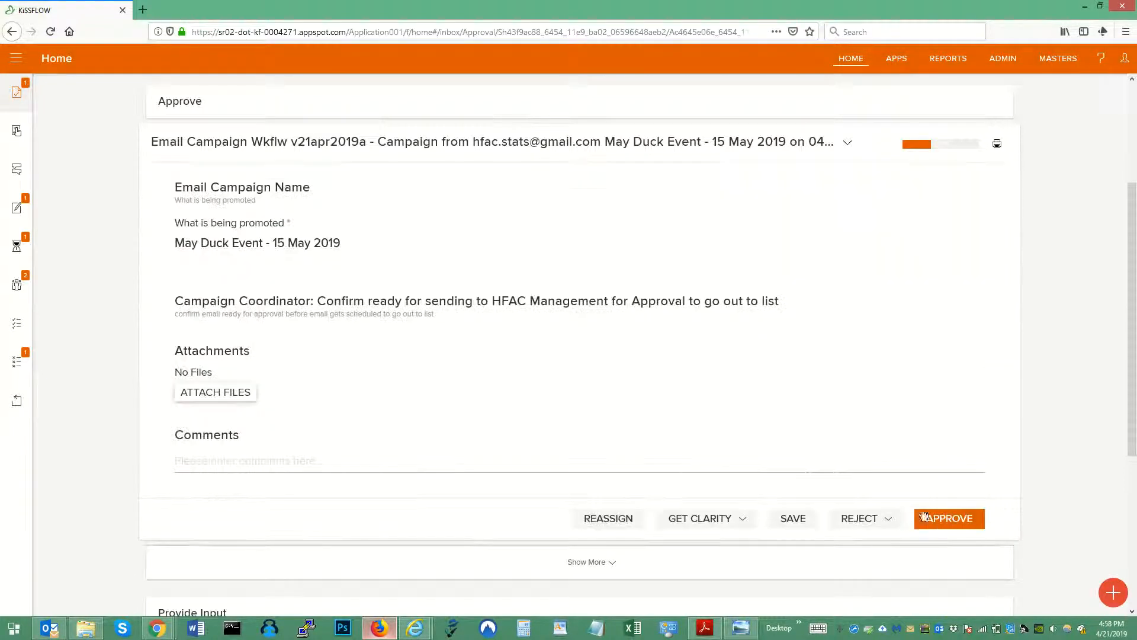
{"action": "left_click", "coordinate": [953, 519]}
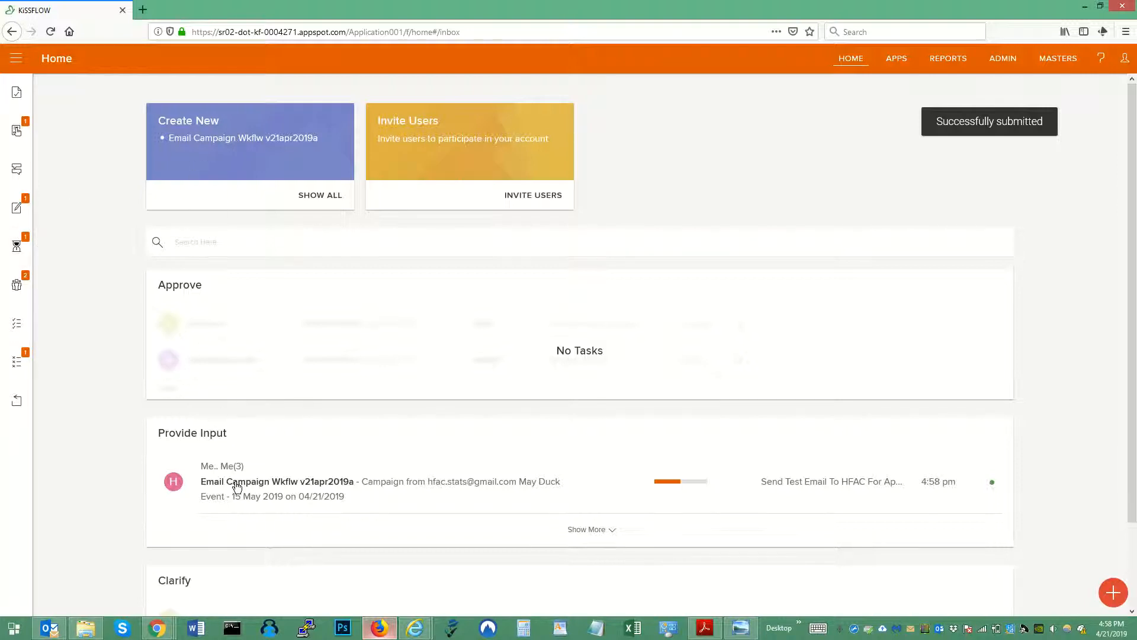
Open the input request for sending the test email to HFAC management and complete it with the sent confirmation left at Yes
{"action": "left_click", "coordinate": [17, 129]}
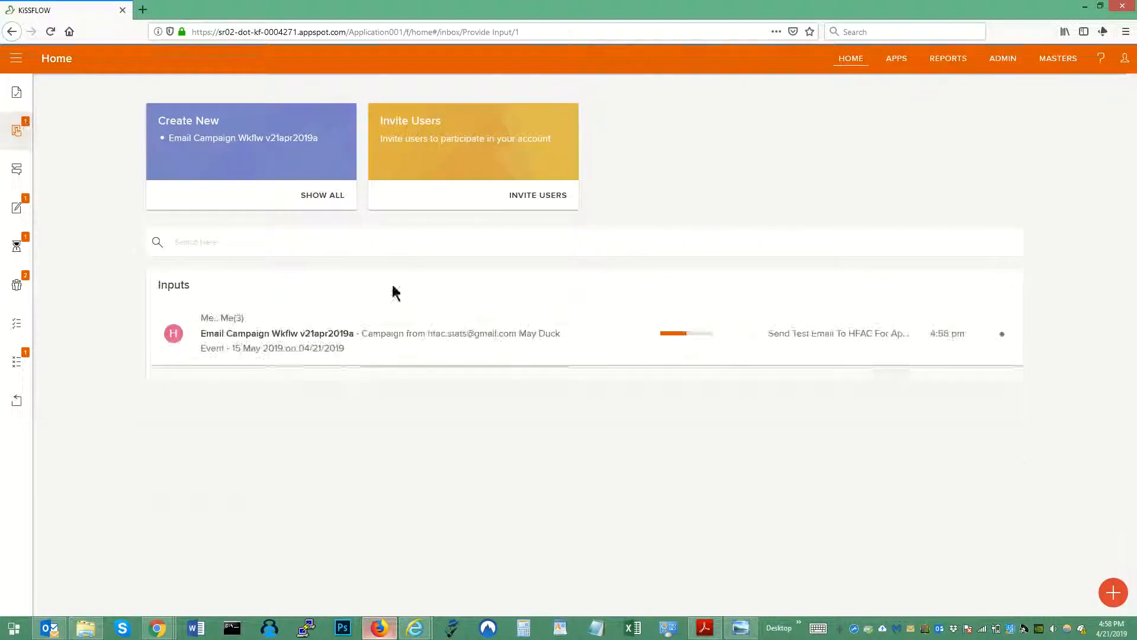
{"action": "left_click", "coordinate": [278, 348]}
{"action": "scroll", "coordinate": [275, 349], "scroll_direction": "down", "scroll_amount": 3}
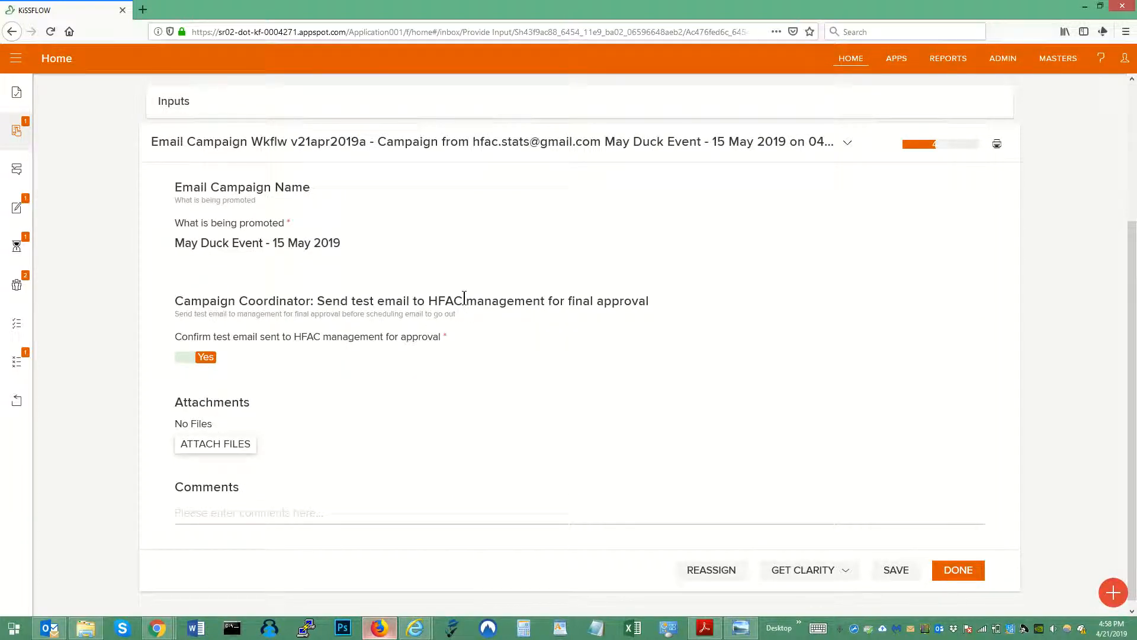
{"action": "left_click", "coordinate": [960, 570]}
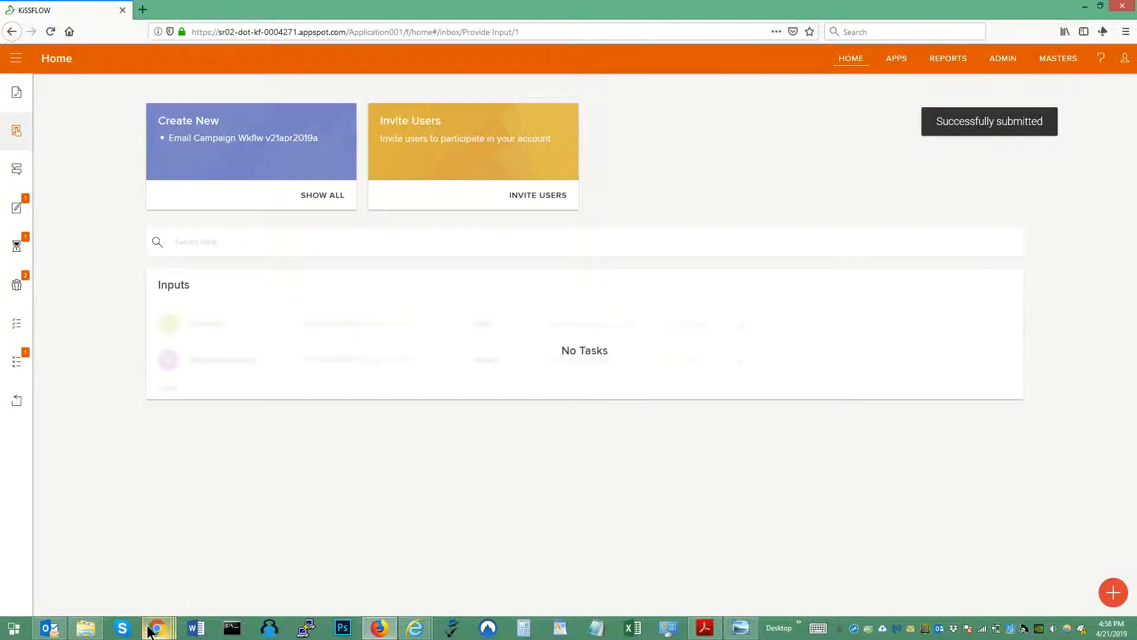
Switch to KiSSFLOW in the incognito Chrome window, refresh the inbox and approve the HFAC approval for scheduling the May Duck Event email
{"action": "left_click", "coordinate": [149, 629]}
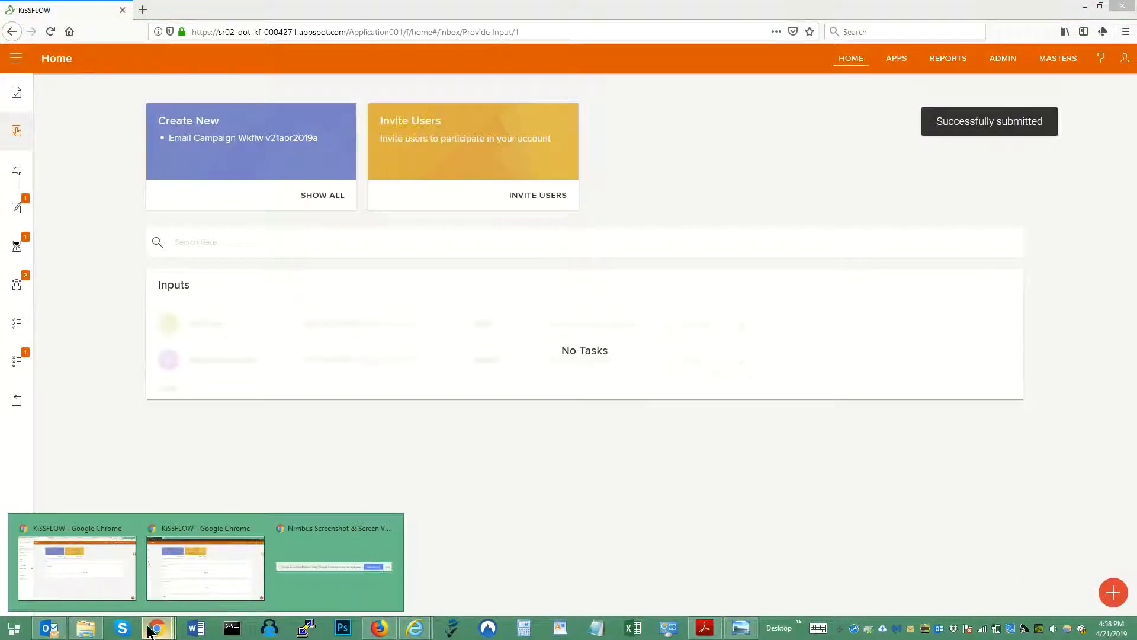
{"action": "left_click", "coordinate": [205, 531]}
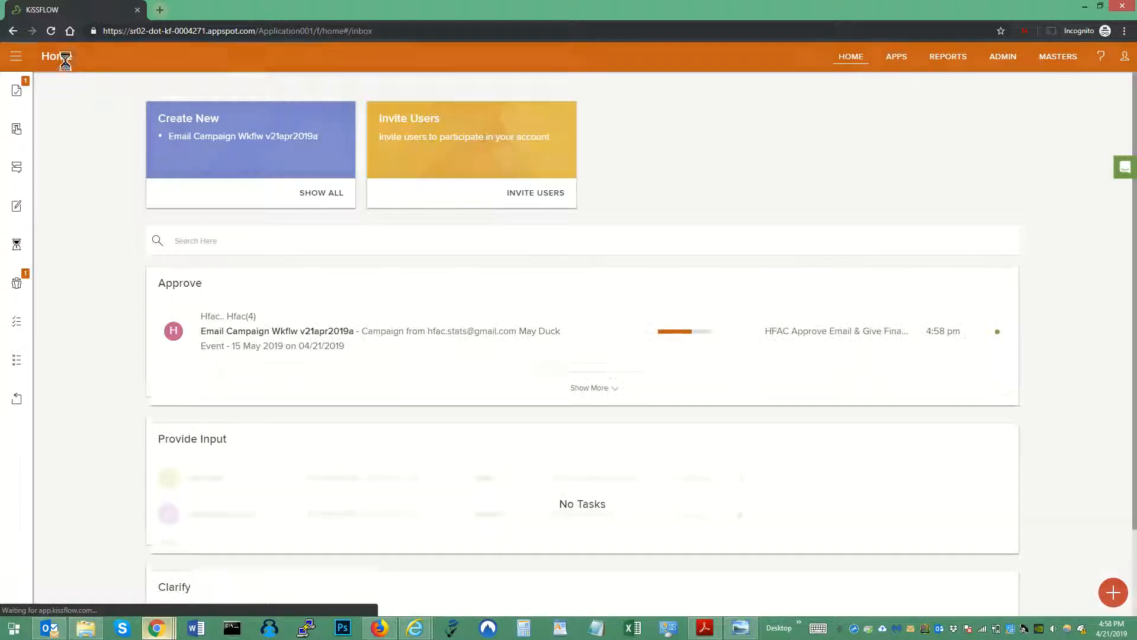
{"action": "left_click", "coordinate": [232, 332]}
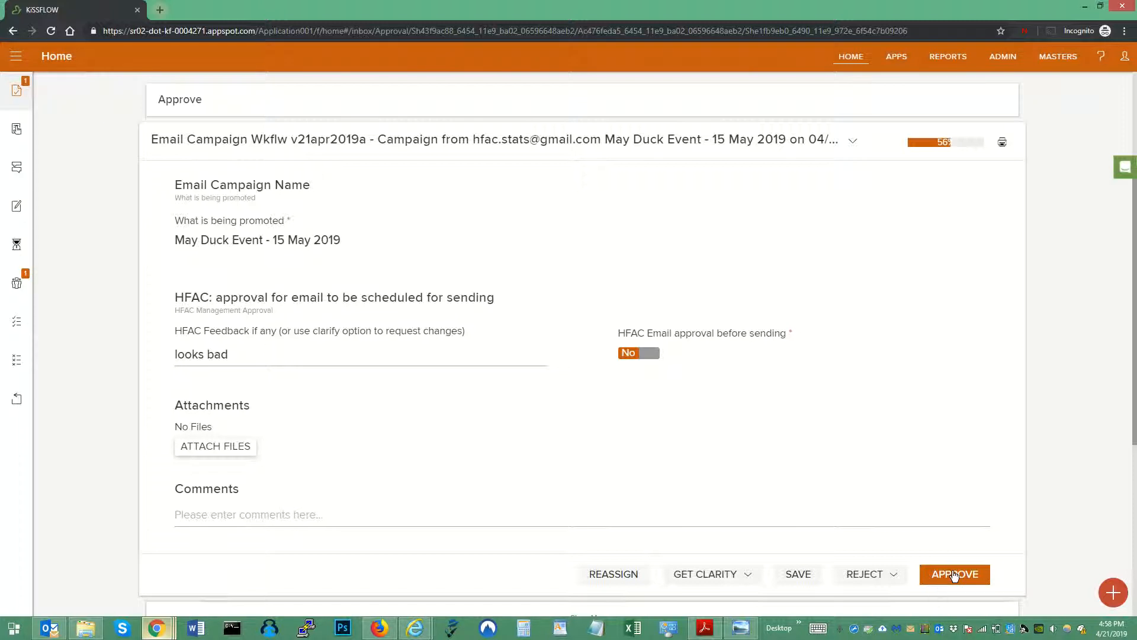
{"action": "left_click", "coordinate": [953, 574]}
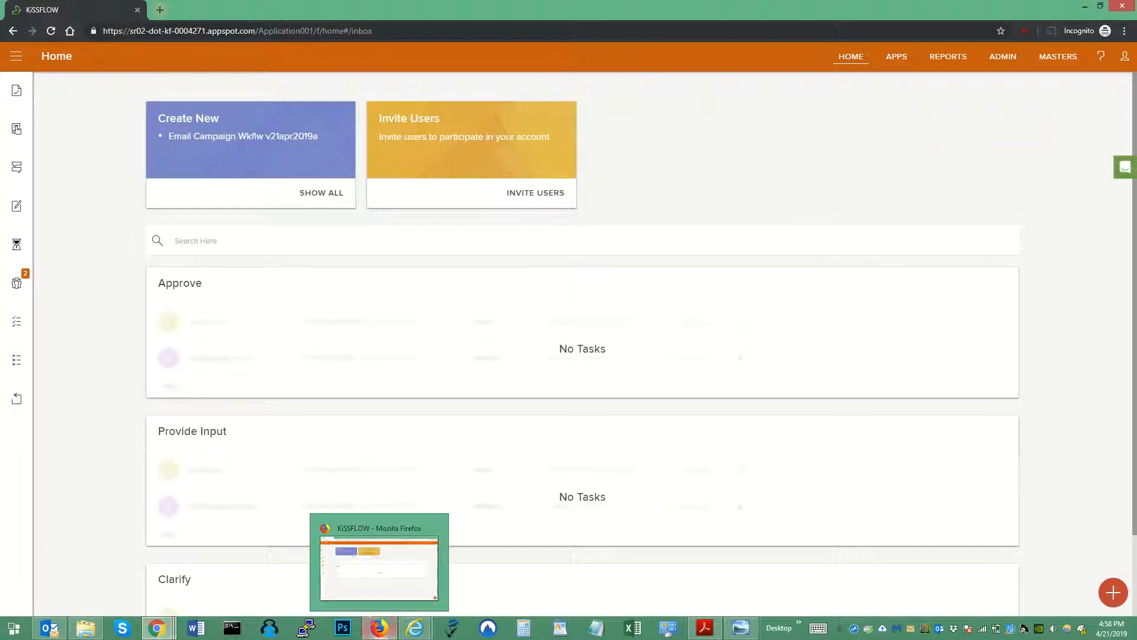
Switch to KiSSFLOW in Firefox, refresh the home inbox and open the Schedule Email For Sending request
{"action": "left_click", "coordinate": [379, 628]}
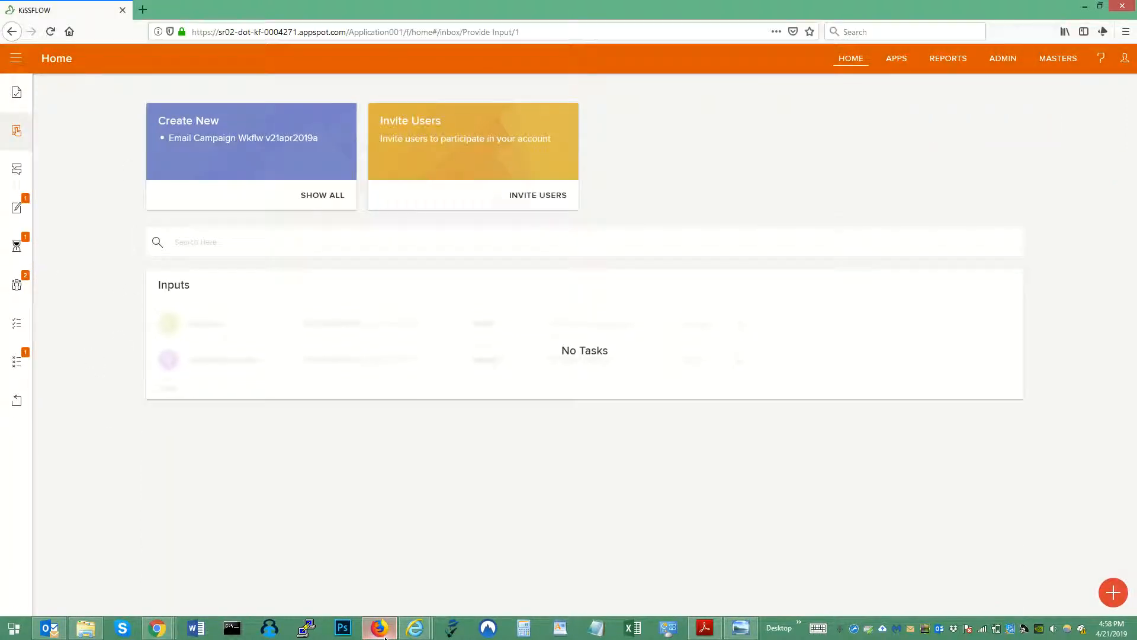
{"action": "left_click", "coordinate": [50, 62]}
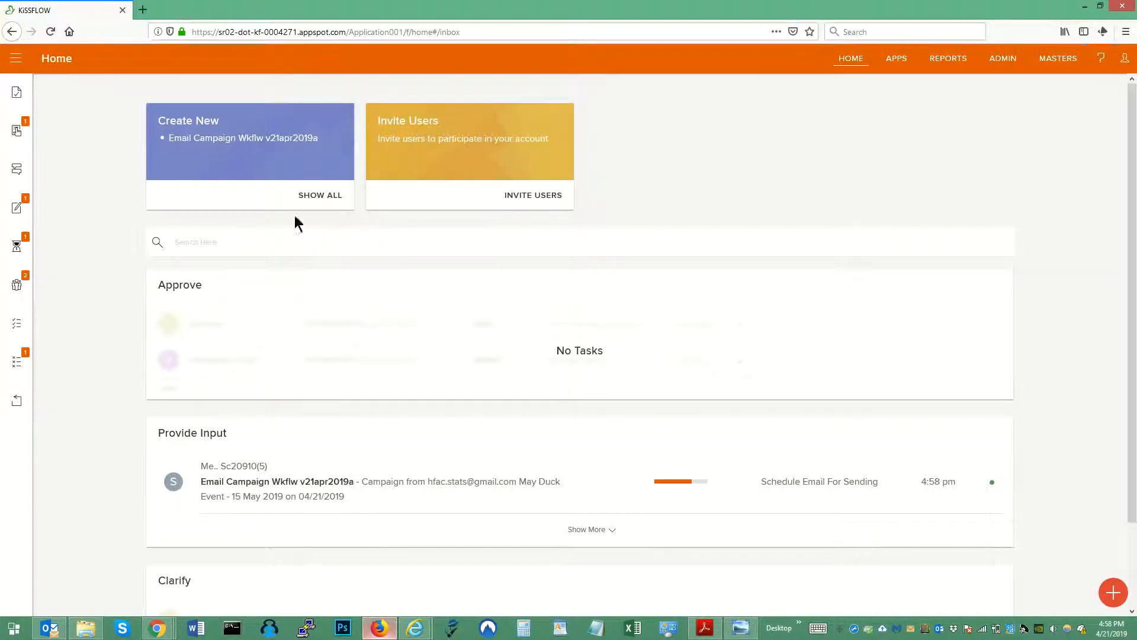
{"action": "left_click", "coordinate": [287, 491]}
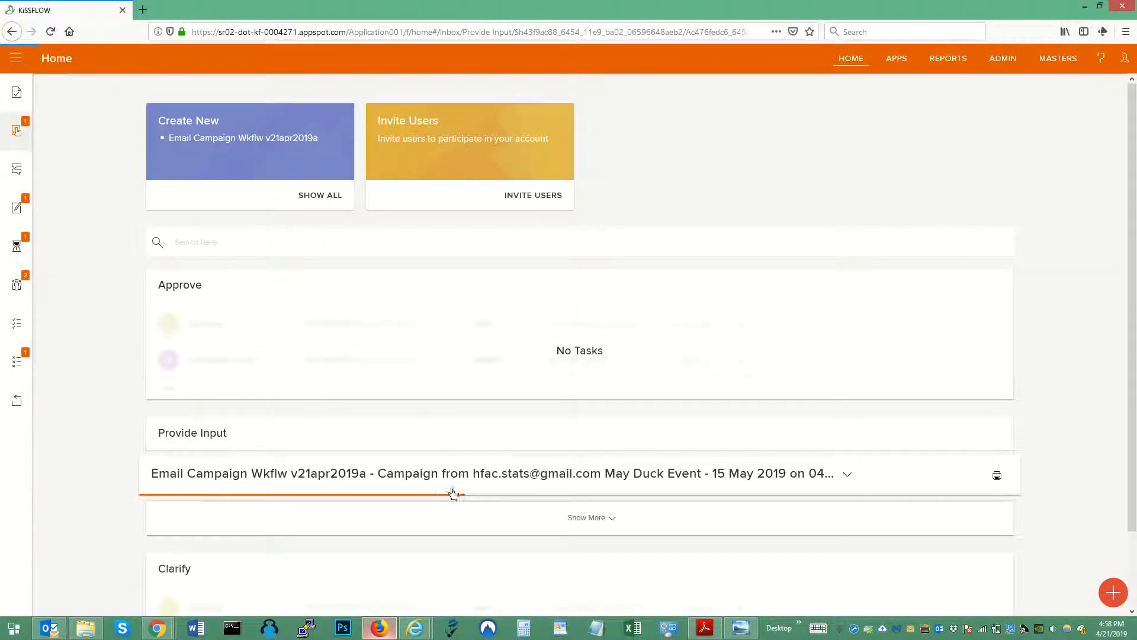
{"action": "scroll", "coordinate": [451, 488], "scroll_direction": "down", "scroll_amount": 2}
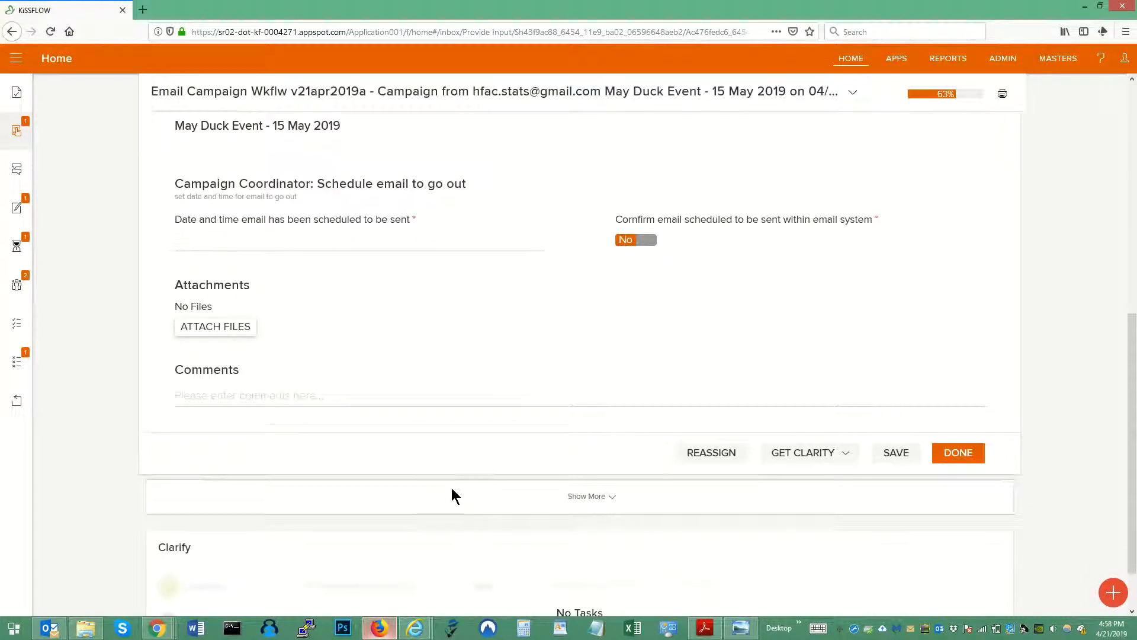
Set the scheduled send date and time to 4/29/2019 4:28 PM, confirm scheduling within the email system and complete the request
{"action": "left_click", "coordinate": [242, 234]}
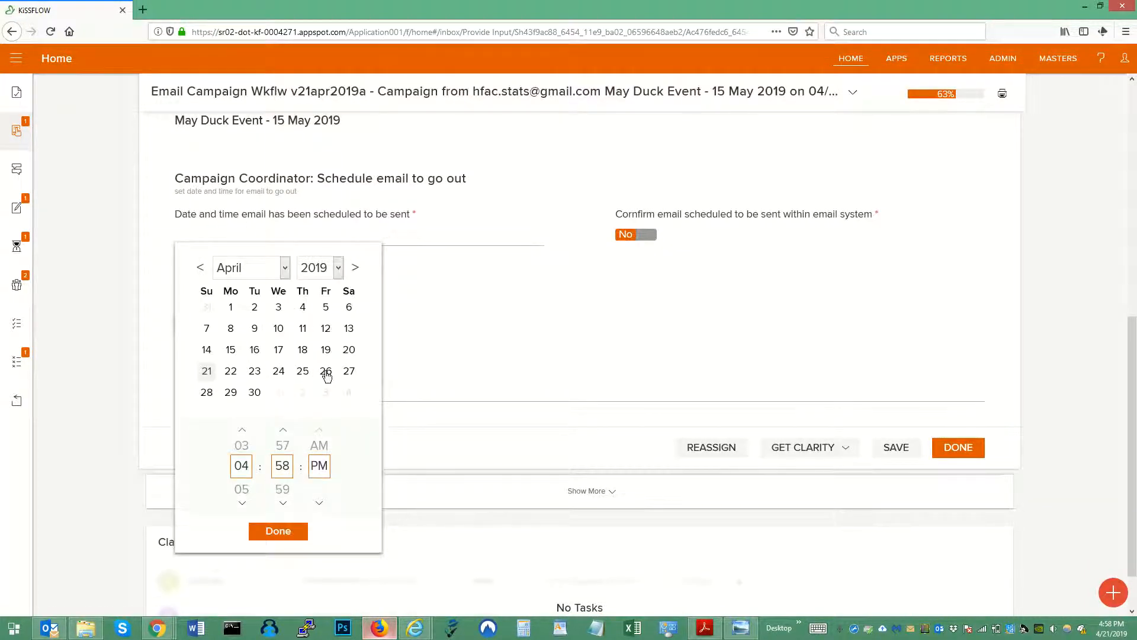
{"action": "left_click", "coordinate": [231, 392]}
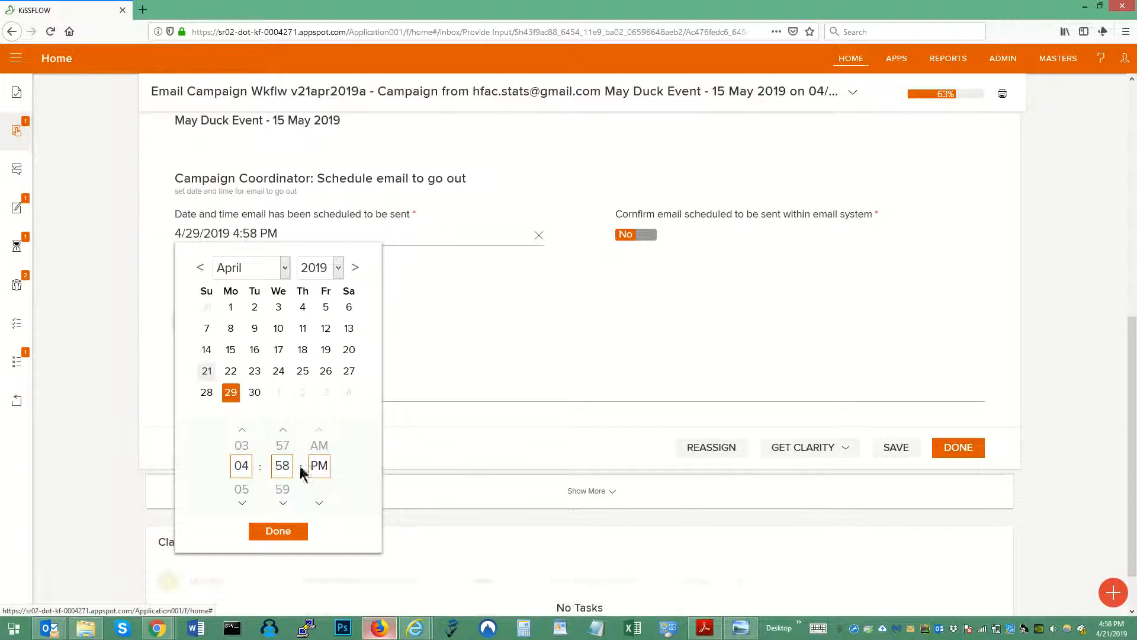
{"action": "scroll", "coordinate": [284, 469], "scroll_direction": "down", "scroll_amount": 10}
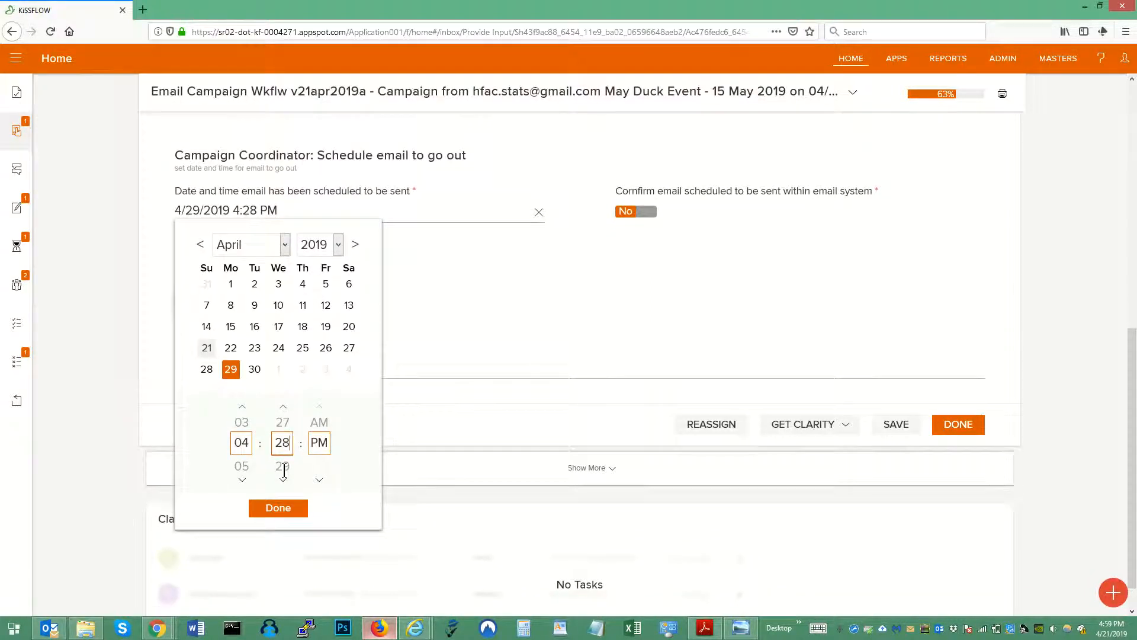
{"action": "left_click", "coordinate": [279, 509]}
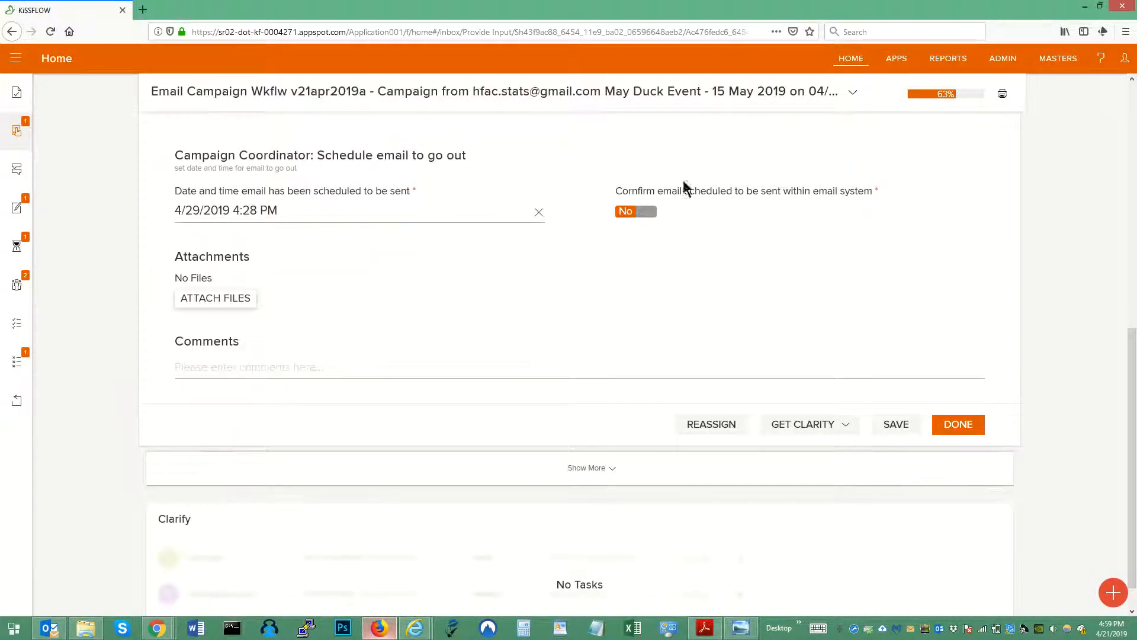
{"action": "left_click", "coordinate": [653, 215]}
{"action": "left_click", "coordinate": [965, 426]}
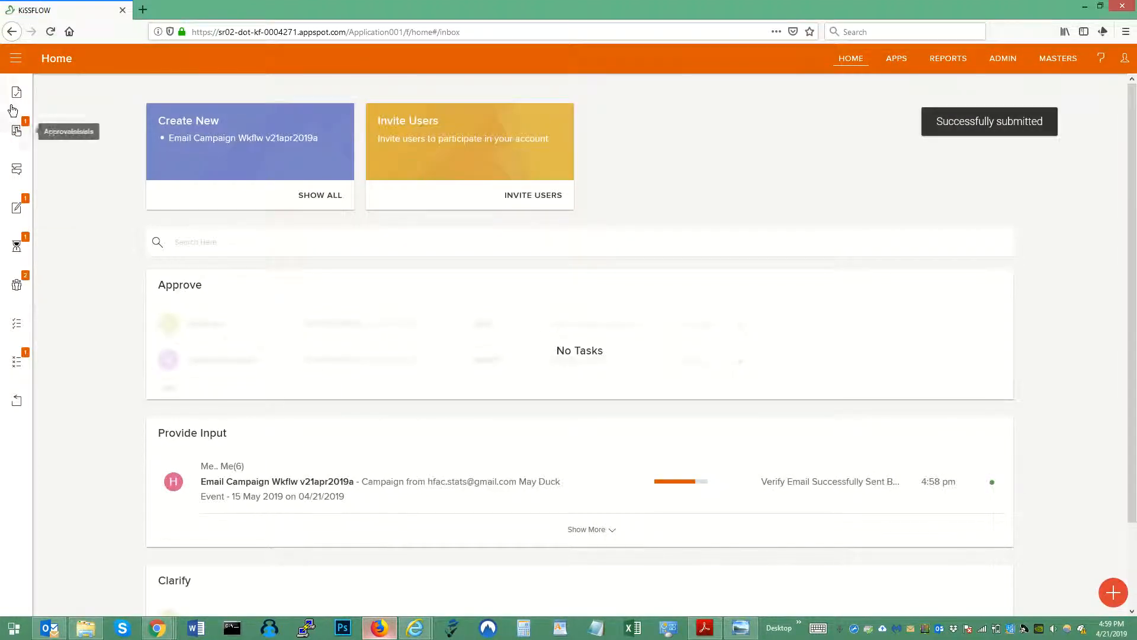
Open the Verify Email Successfully Sent request, set the email system dashboard check to Yes and complete it
{"action": "left_click", "coordinate": [21, 130]}
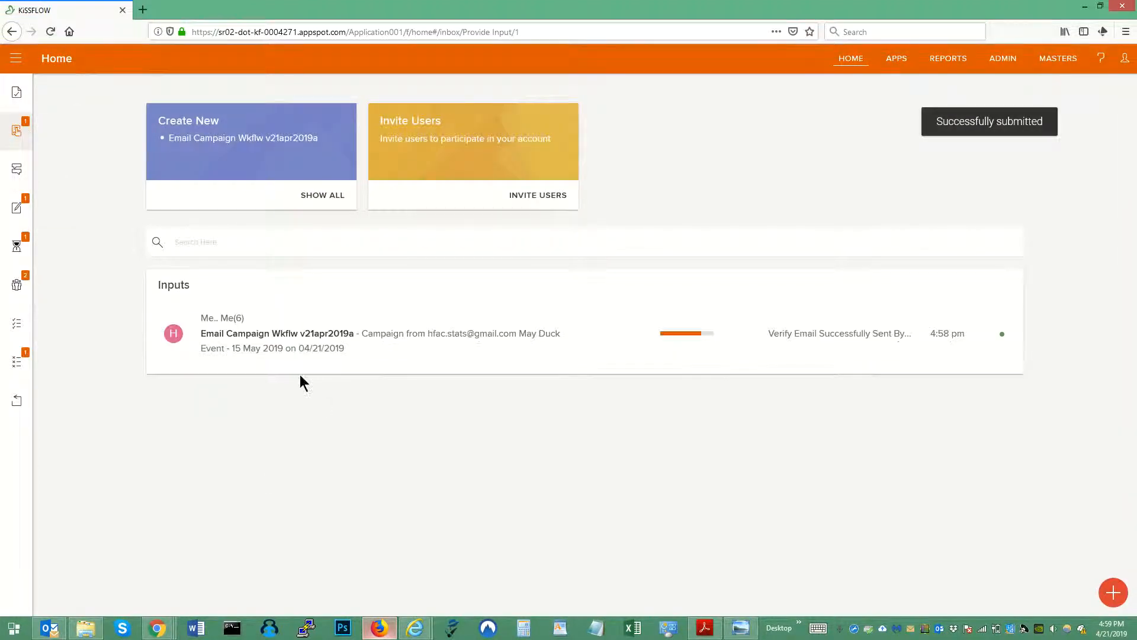
{"action": "left_click", "coordinate": [284, 348]}
{"action": "scroll", "coordinate": [386, 330], "scroll_direction": "down", "scroll_amount": 3}
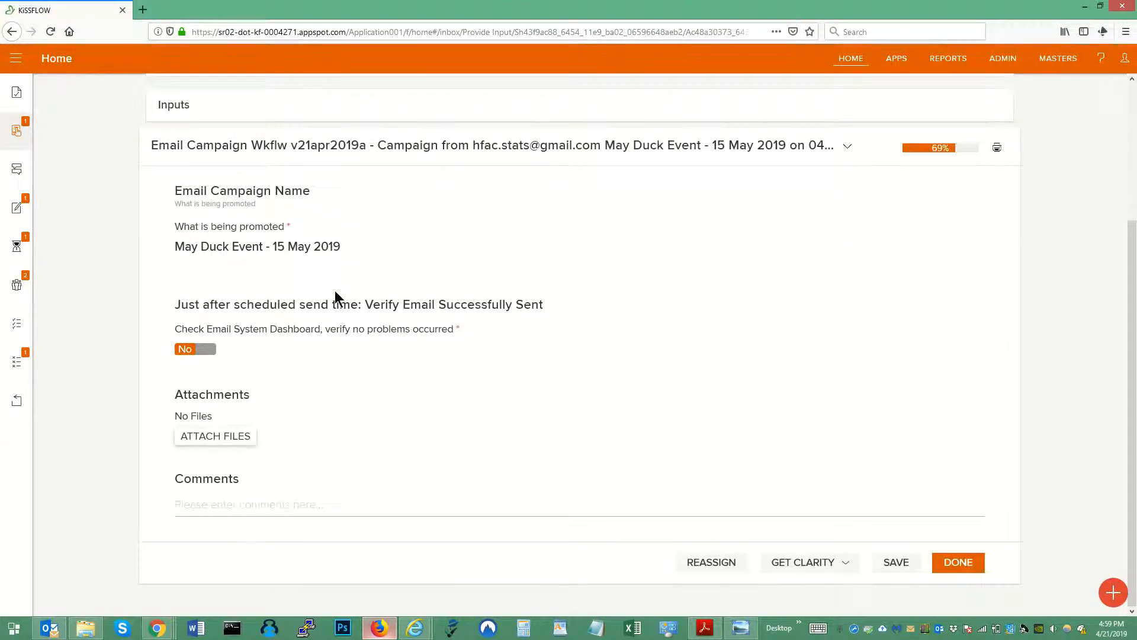
{"action": "left_click", "coordinate": [895, 561]}
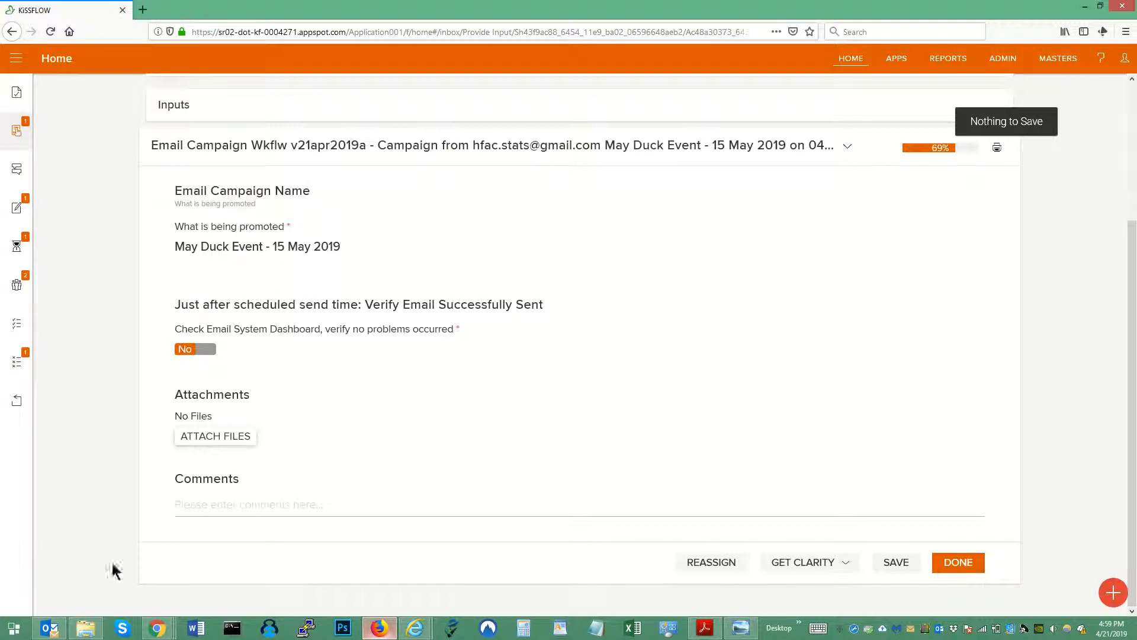
{"action": "left_click", "coordinate": [206, 352]}
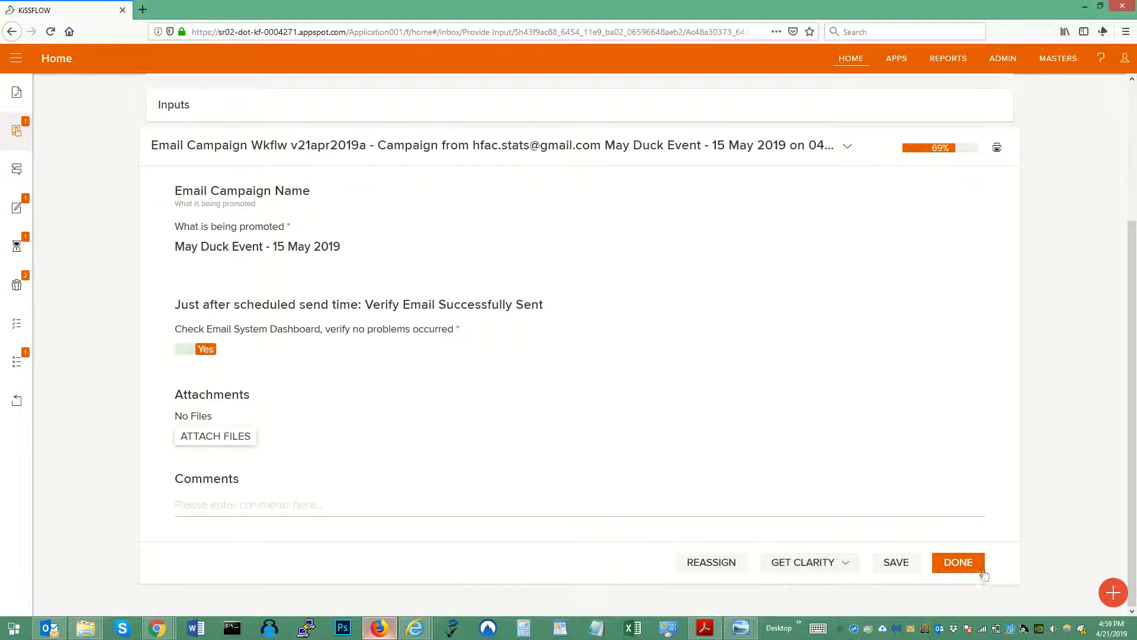
{"action": "left_click", "coordinate": [956, 562]}
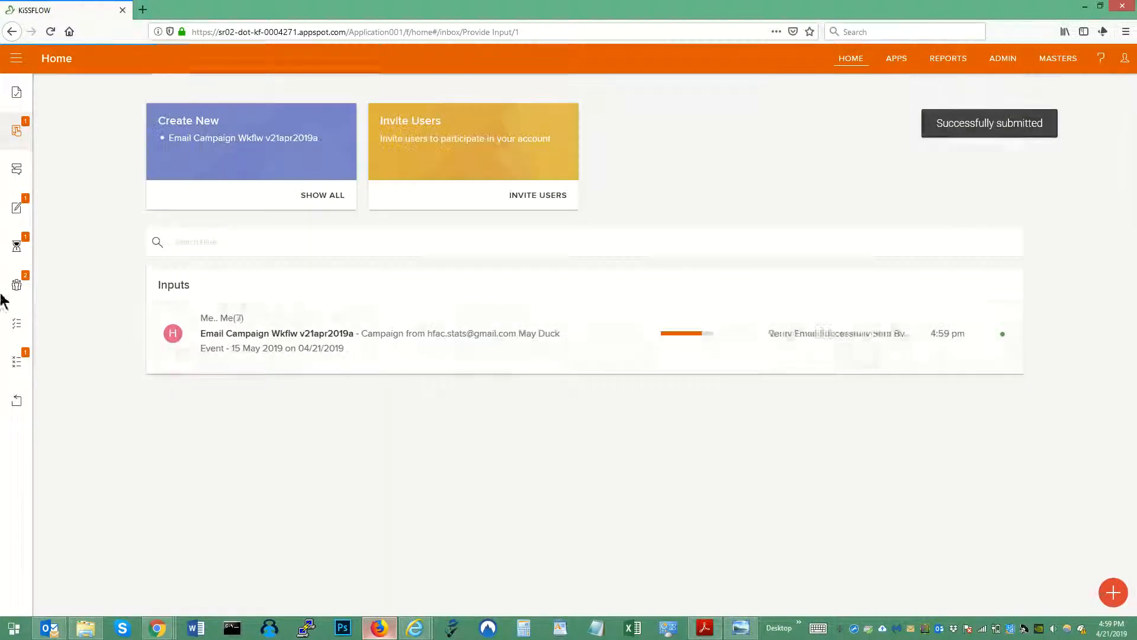
Open the 24-hour report request, enter "potentially high spam report rate" as the important takeaway and try to complete it
{"action": "left_click", "coordinate": [283, 335]}
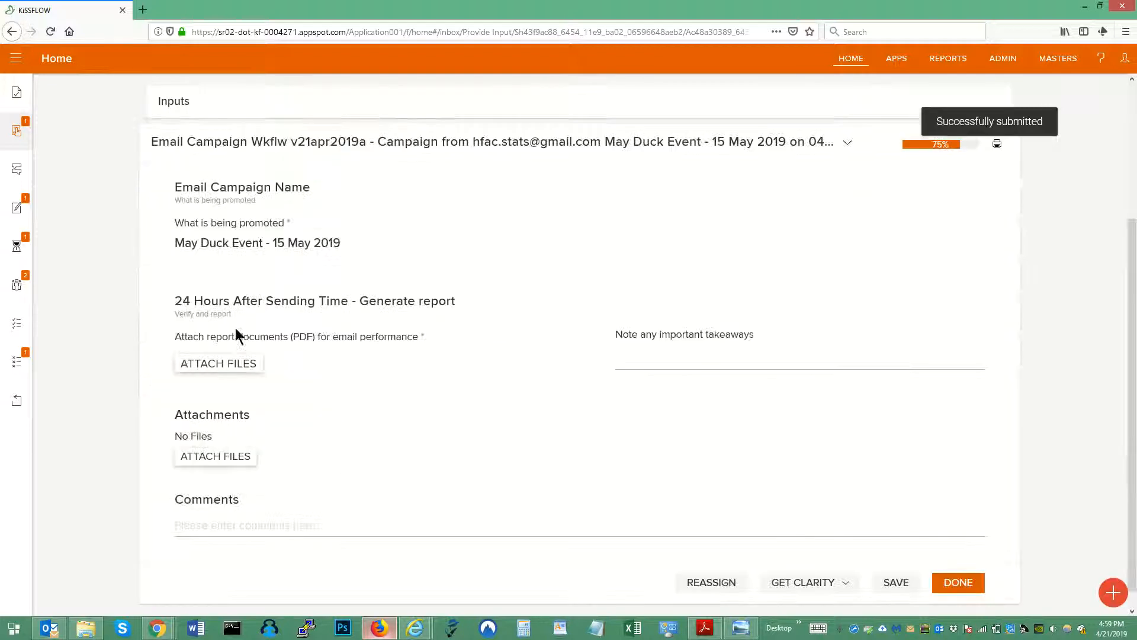
{"action": "left_click", "coordinate": [209, 366]}
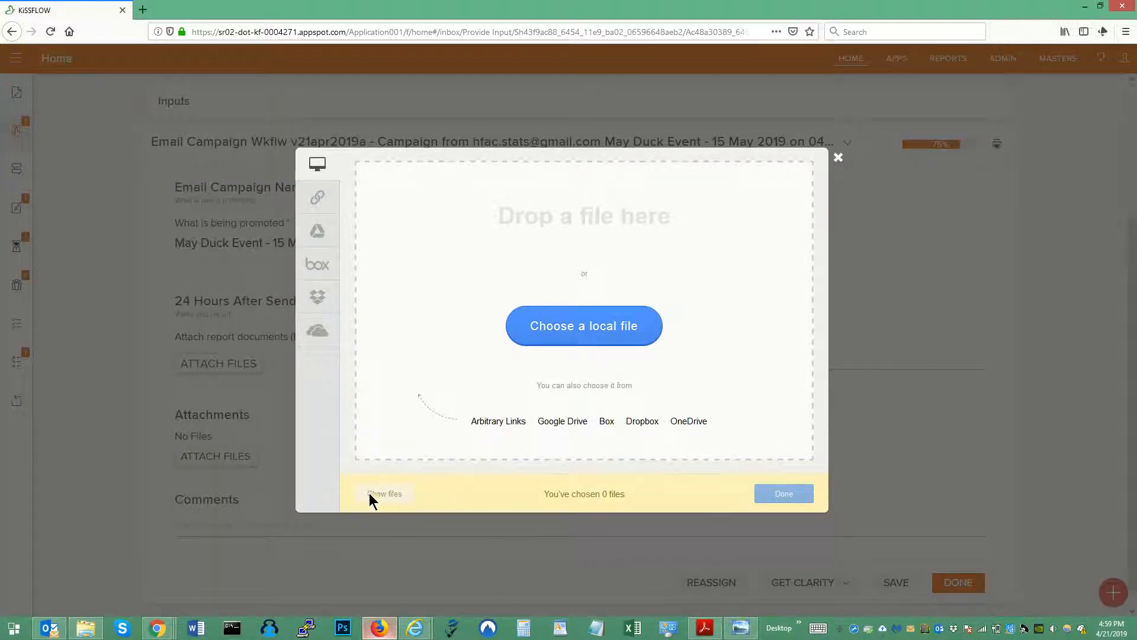
{"action": "left_click", "coordinate": [838, 156]}
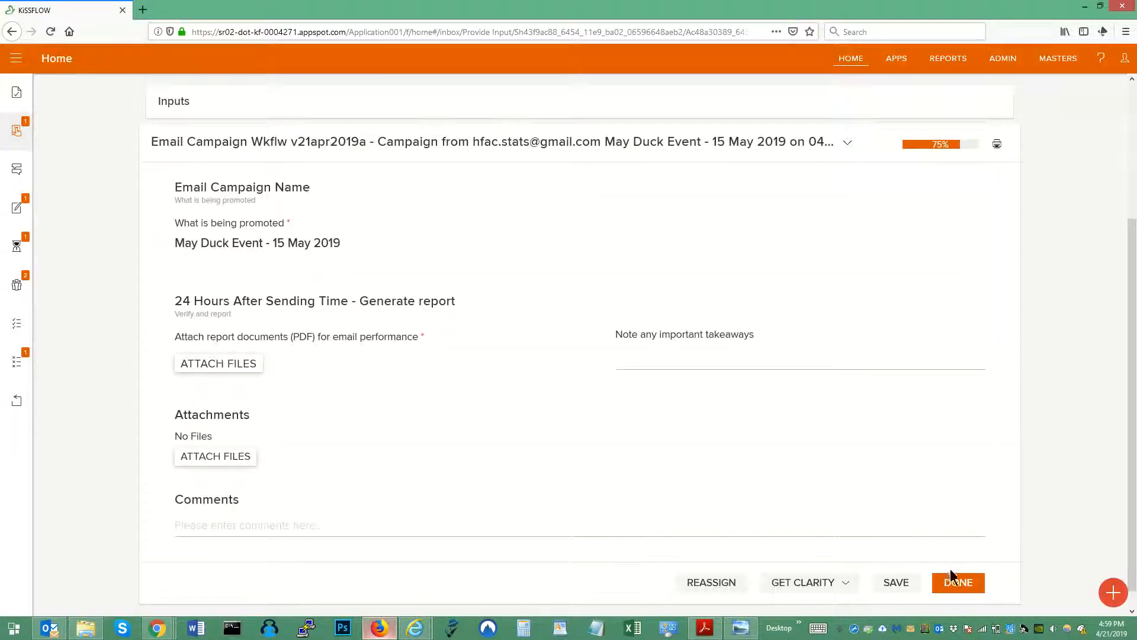
{"action": "left_click", "coordinate": [698, 358]}
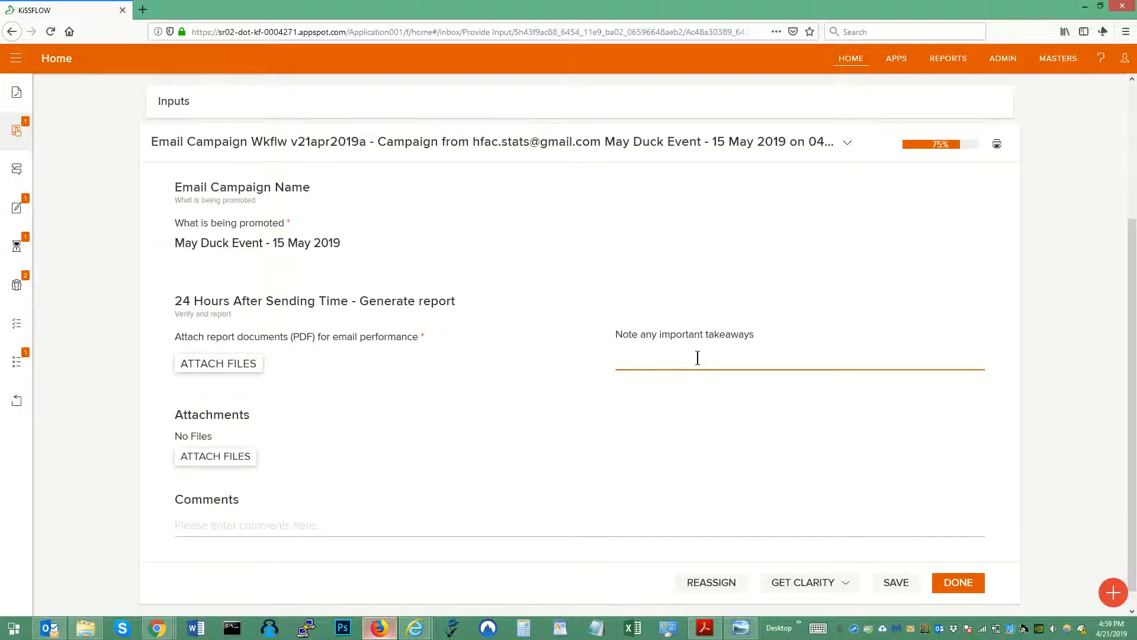
{"action": "type", "text": "potentially high spam report rate"}
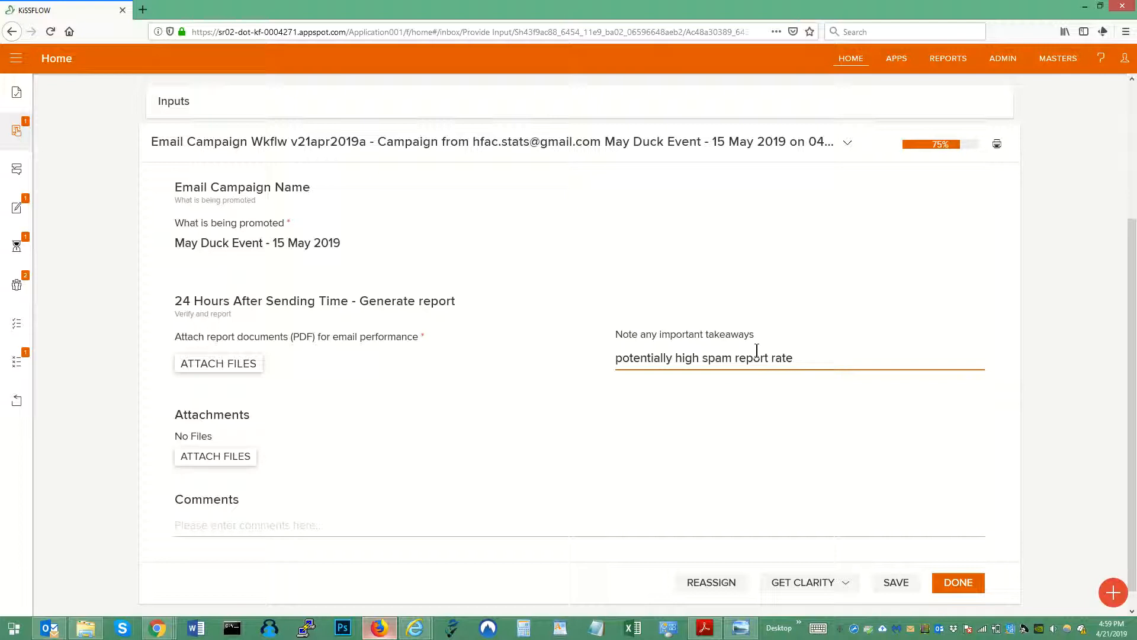
{"action": "left_click", "coordinate": [964, 582]}
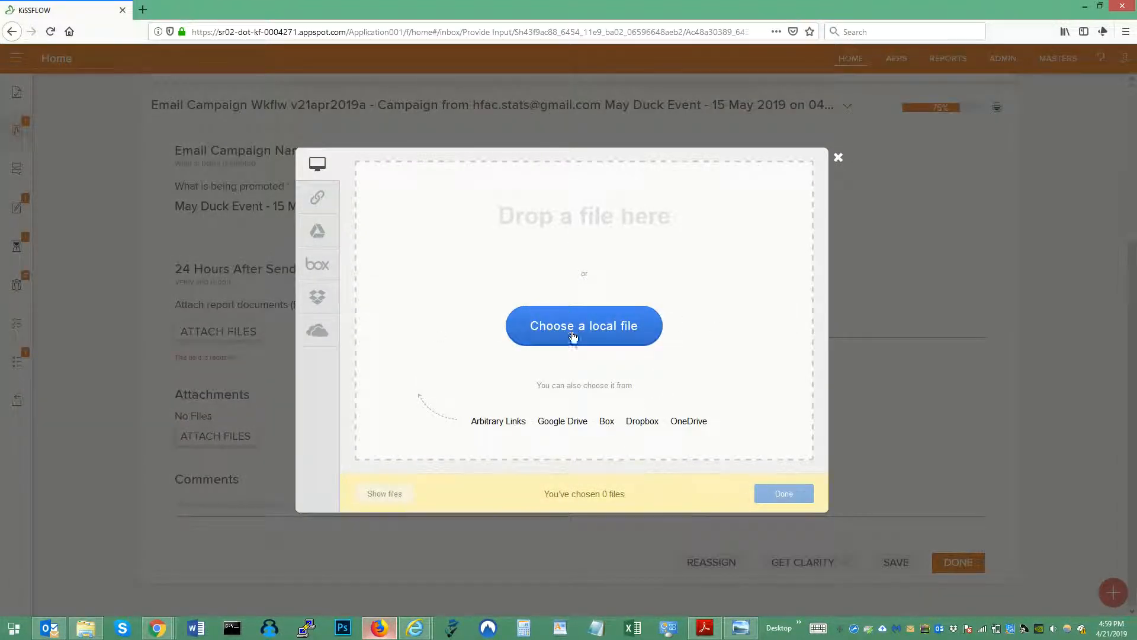
Attach the local file Email_optimization___best_practices_2018.pdf as the email performance report and complete the 24-hour report request
{"action": "left_click", "coordinate": [572, 337]}
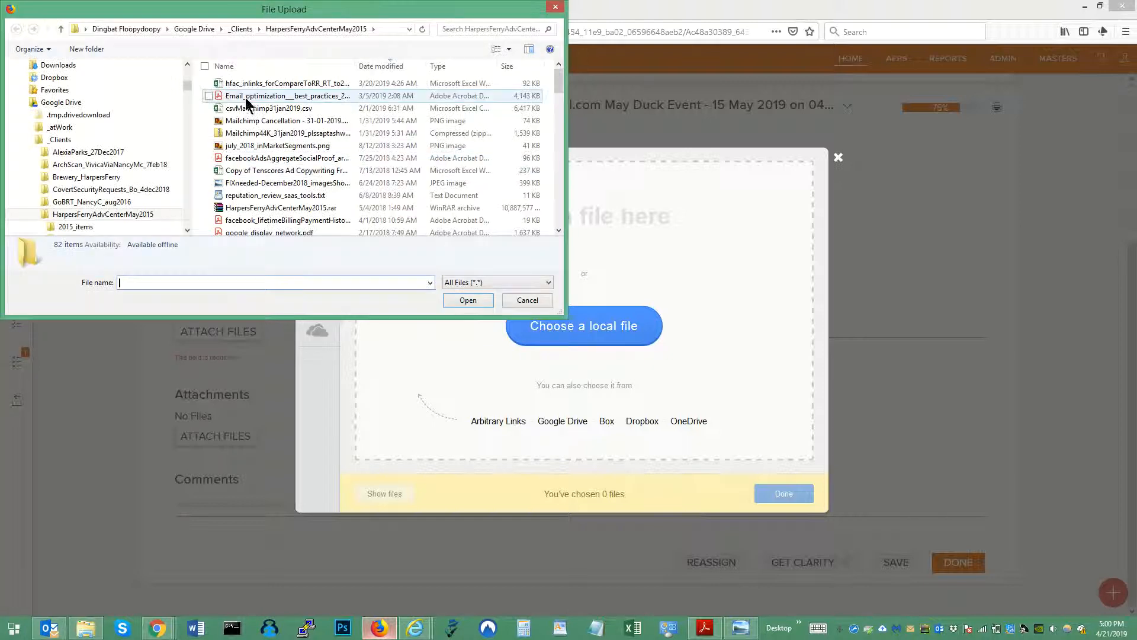
{"action": "left_click", "coordinate": [246, 97]}
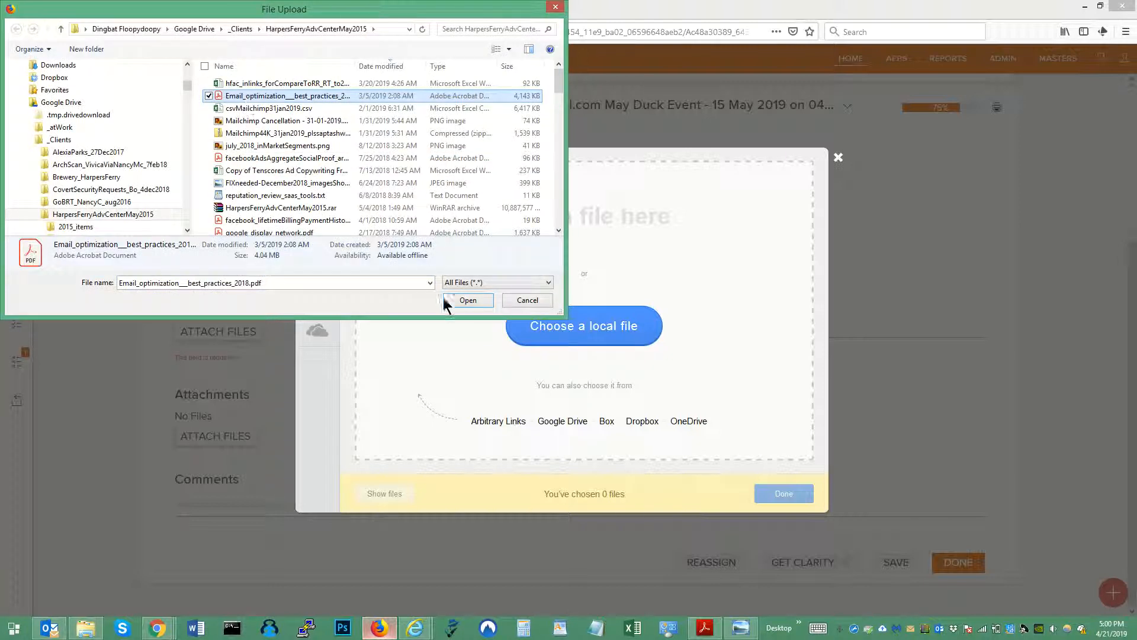
{"action": "left_click", "coordinate": [468, 299]}
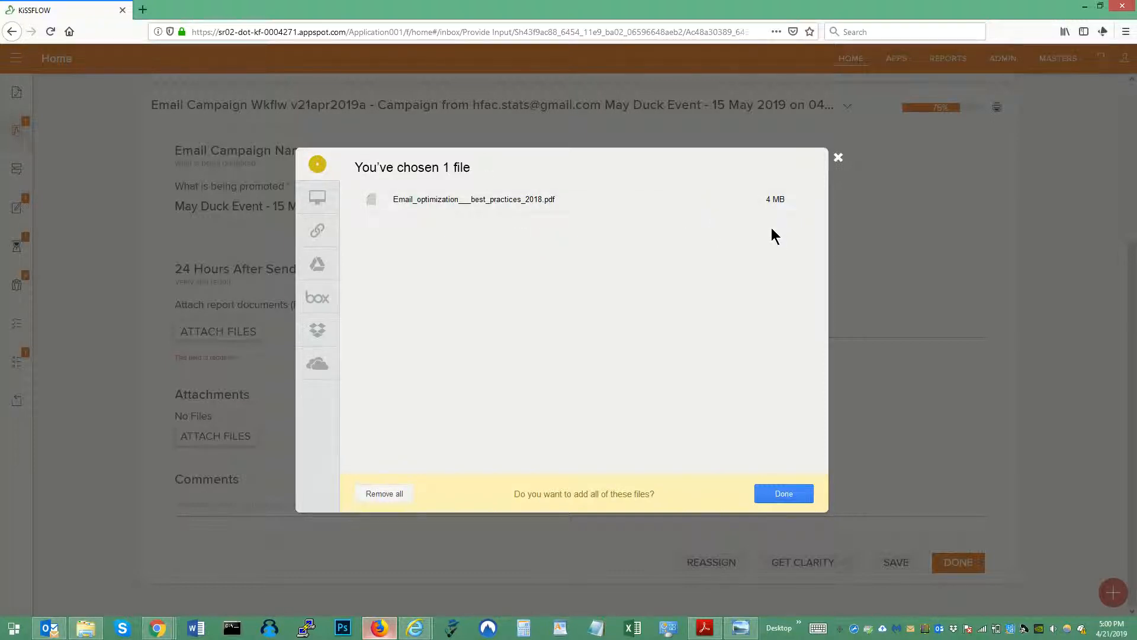
{"action": "left_click", "coordinate": [782, 493]}
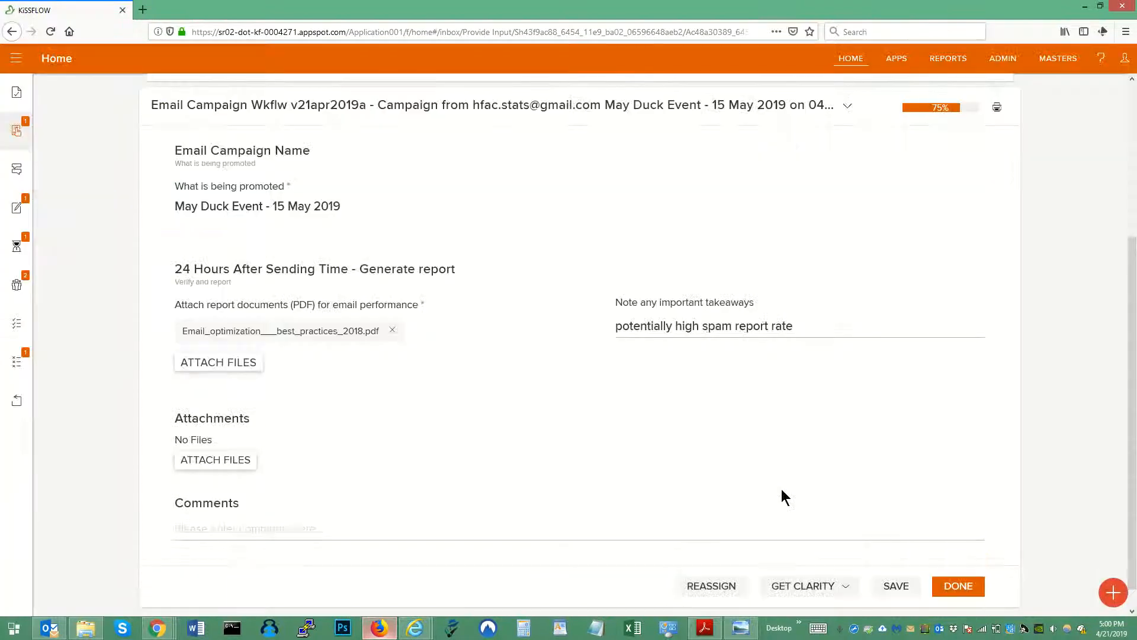
{"action": "left_click", "coordinate": [959, 585]}
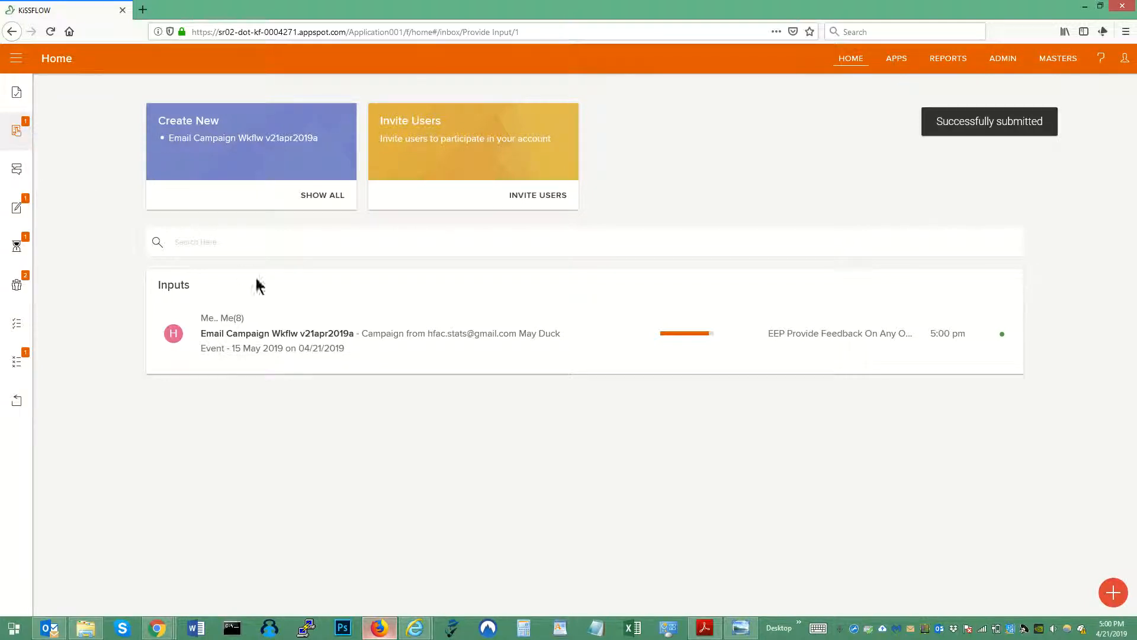
Open the EEP feedback request, look through the attached Email_optimization___best_practices_2018.pdf report and close the preview
{"action": "left_click", "coordinate": [257, 333]}
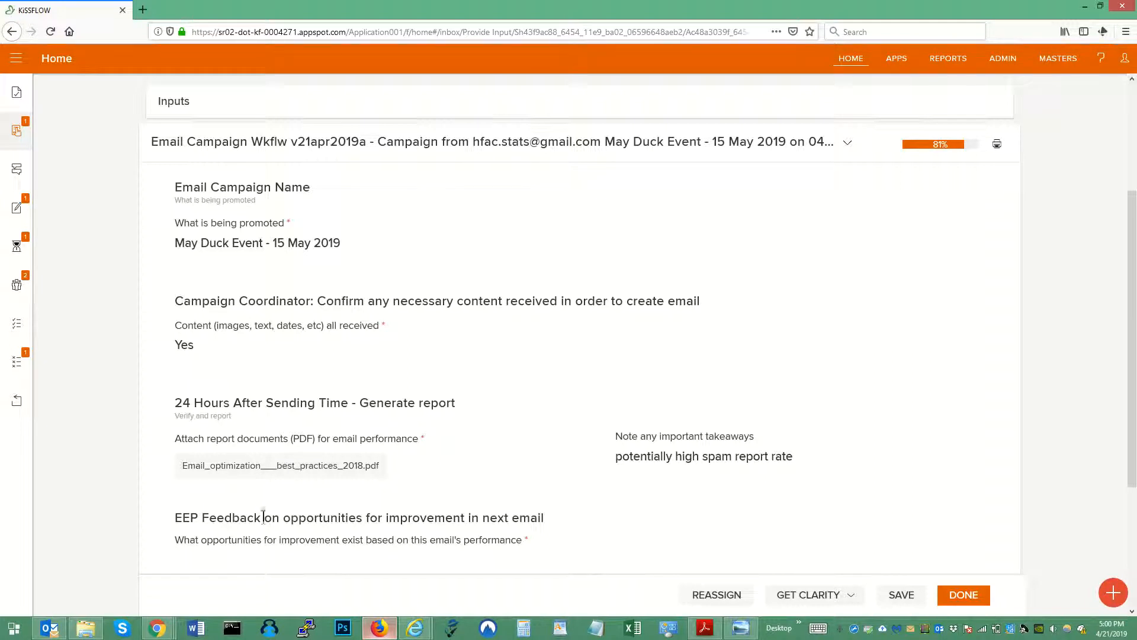
{"action": "scroll", "coordinate": [382, 539], "scroll_direction": "down", "scroll_amount": 3}
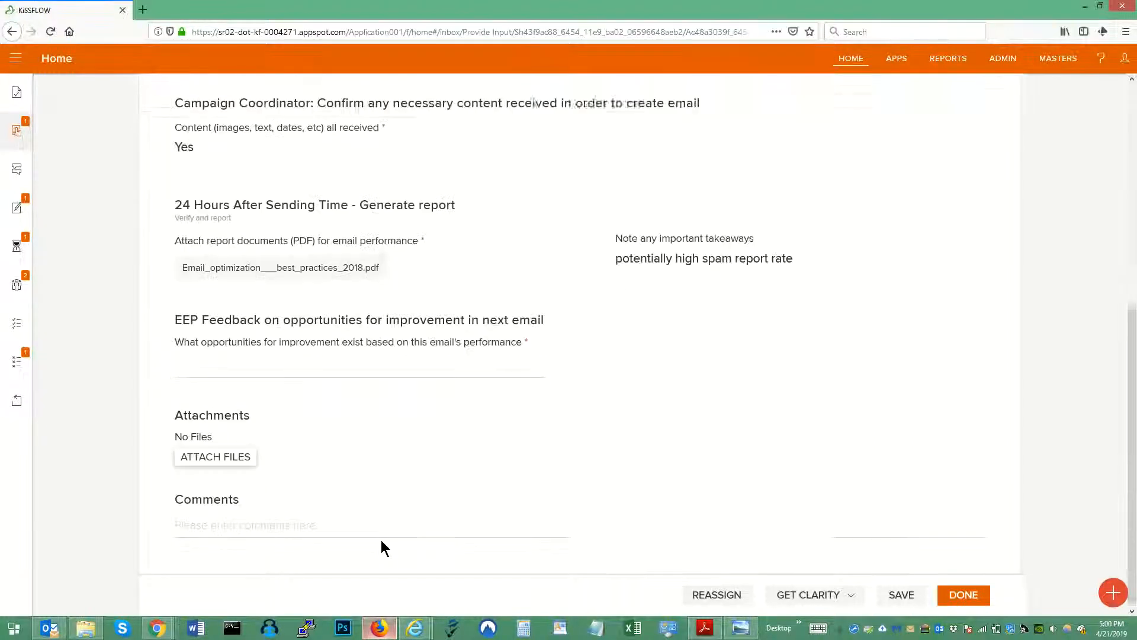
{"action": "left_click", "coordinate": [219, 261]}
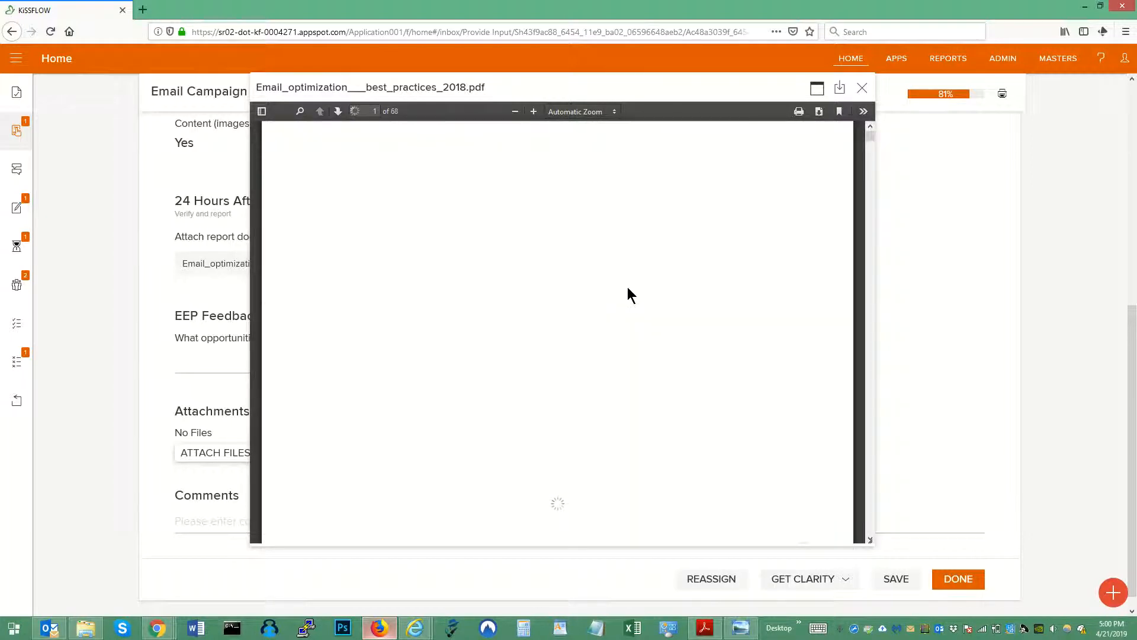
{"action": "scroll", "coordinate": [627, 287], "scroll_direction": "down", "scroll_amount": 10}
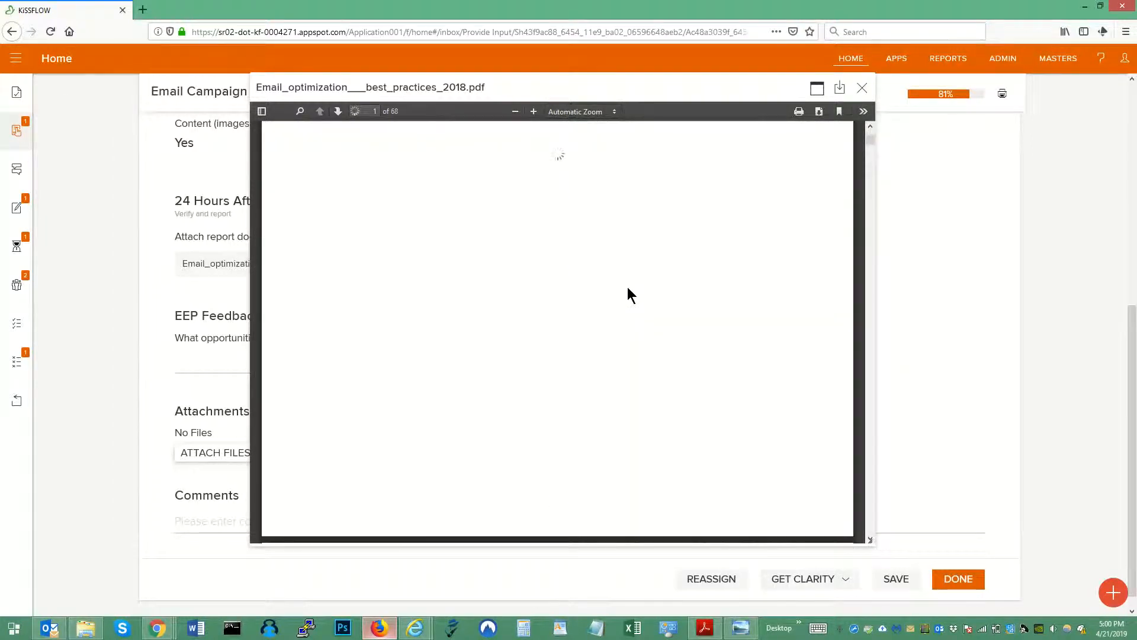
{"action": "scroll", "coordinate": [627, 287], "scroll_direction": "down", "scroll_amount": 2}
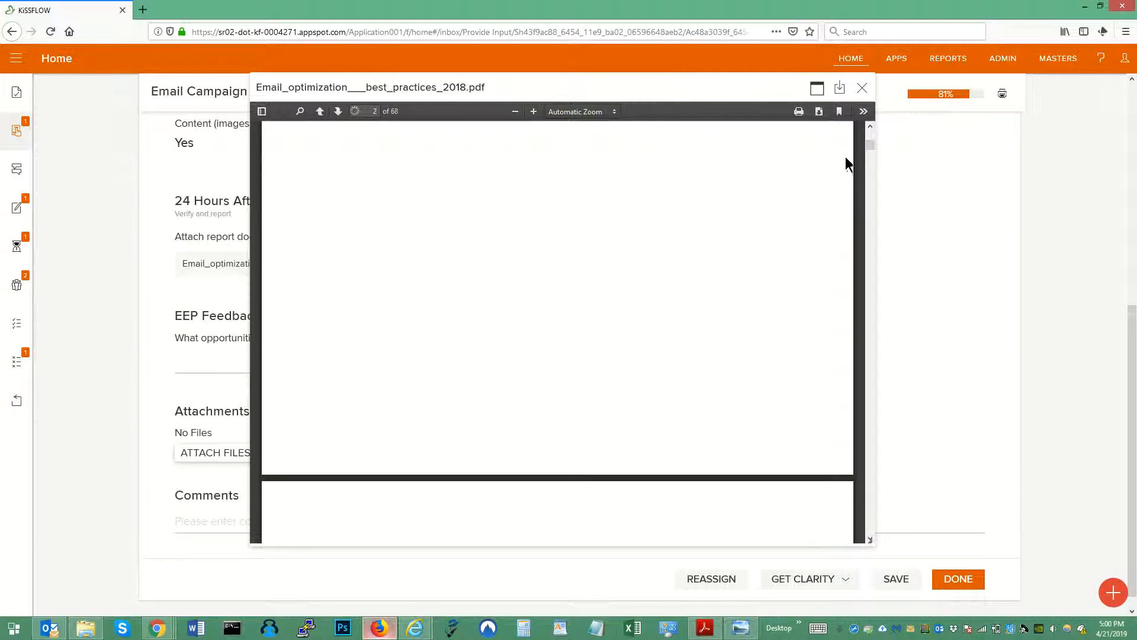
{"action": "scroll", "coordinate": [648, 244], "scroll_direction": "up", "scroll_amount": 2}
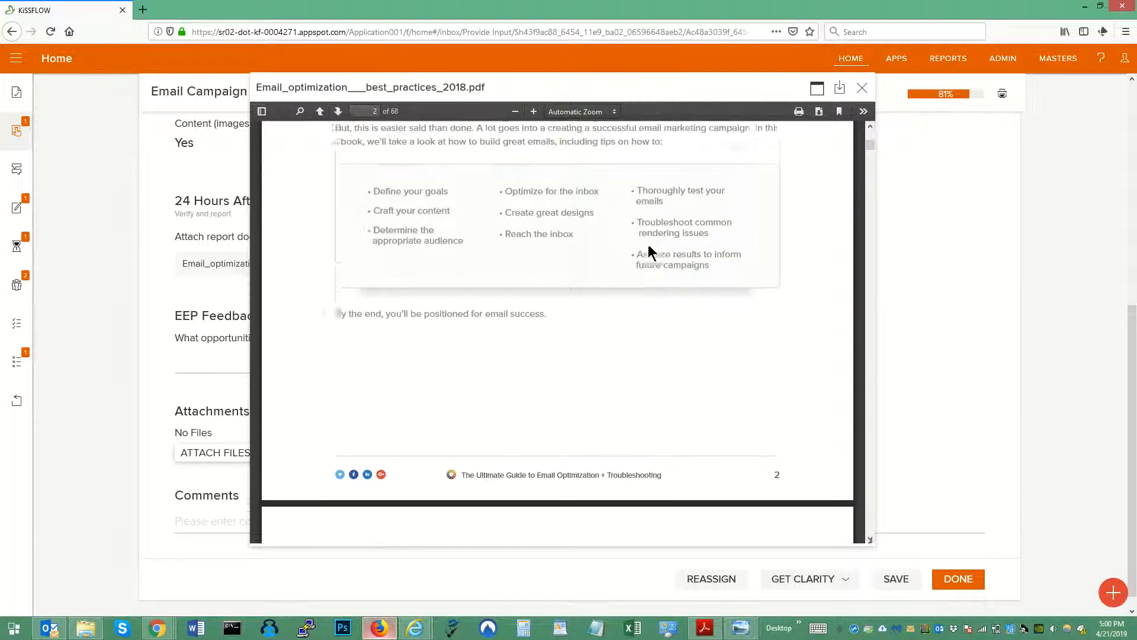
{"action": "scroll", "coordinate": [649, 251], "scroll_direction": "up", "scroll_amount": 10}
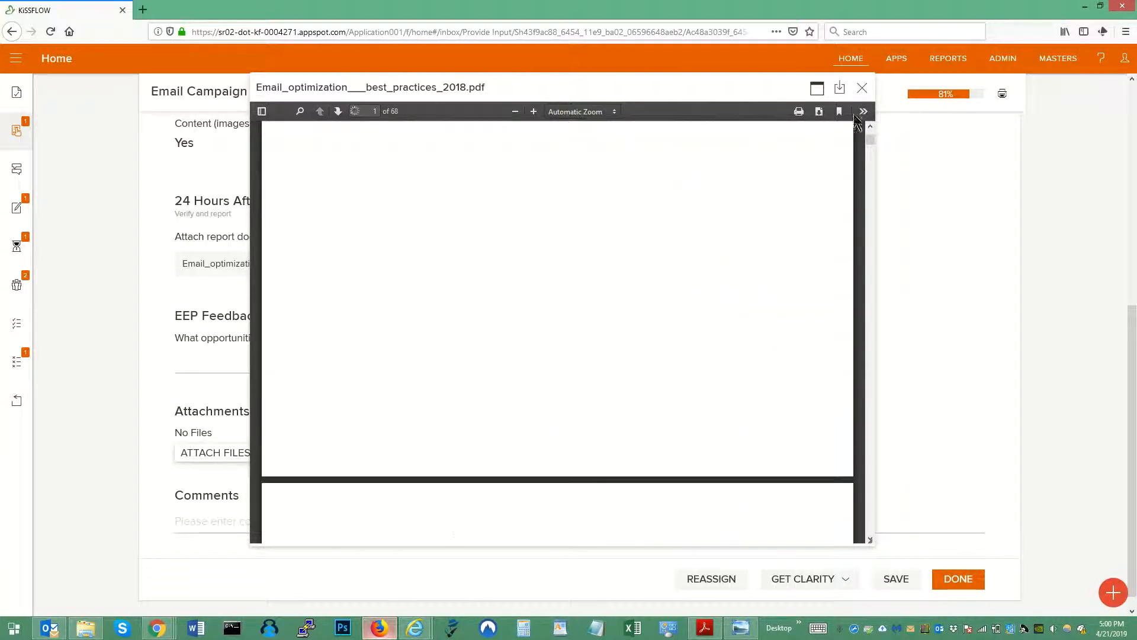
{"action": "left_click", "coordinate": [866, 88]}
Enter "15% open rate good - but could be a better percent - trying to achieve 20%" as the EEP feedback and complete the request
{"action": "left_click", "coordinate": [335, 362]}
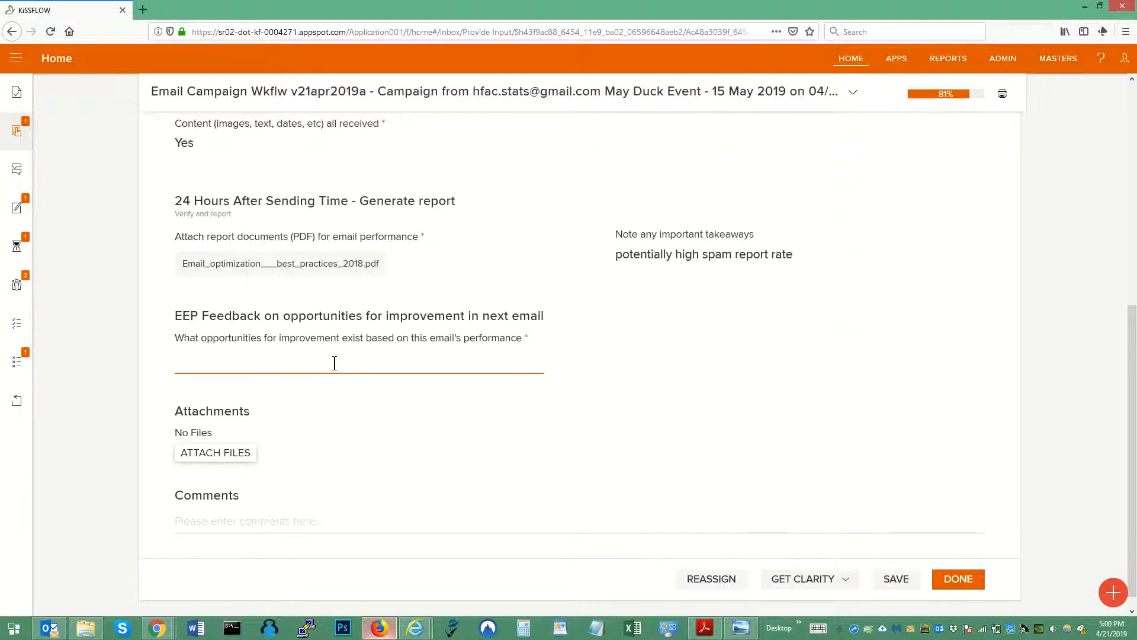
{"action": "type", "text": "openerate good"}
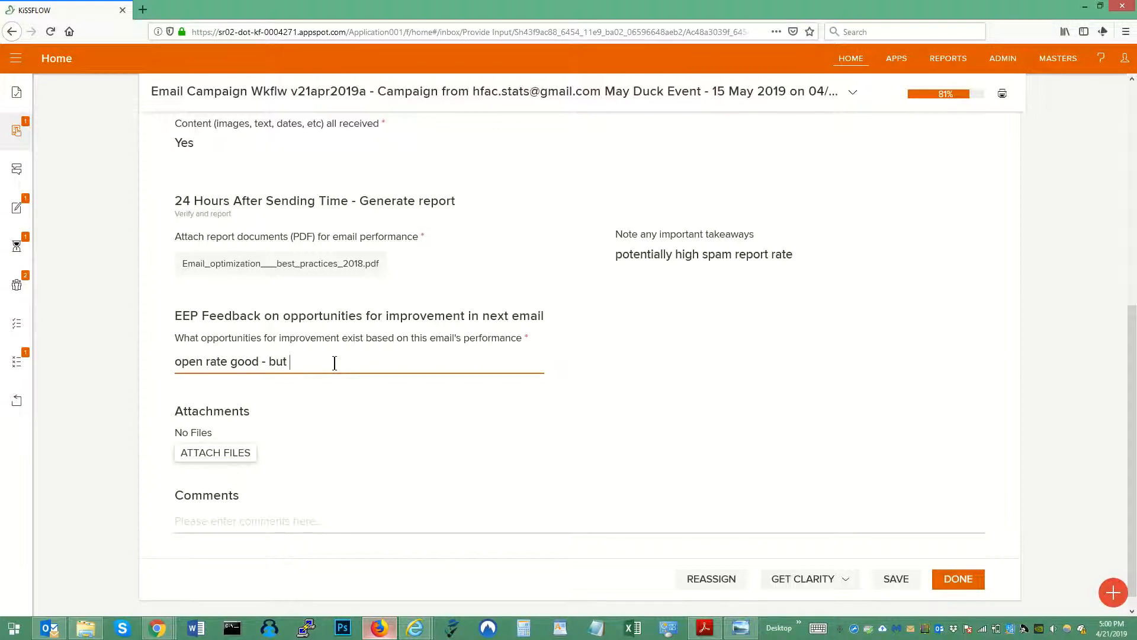
{"action": "type", "text": "- but could be a better percent - trying f"}
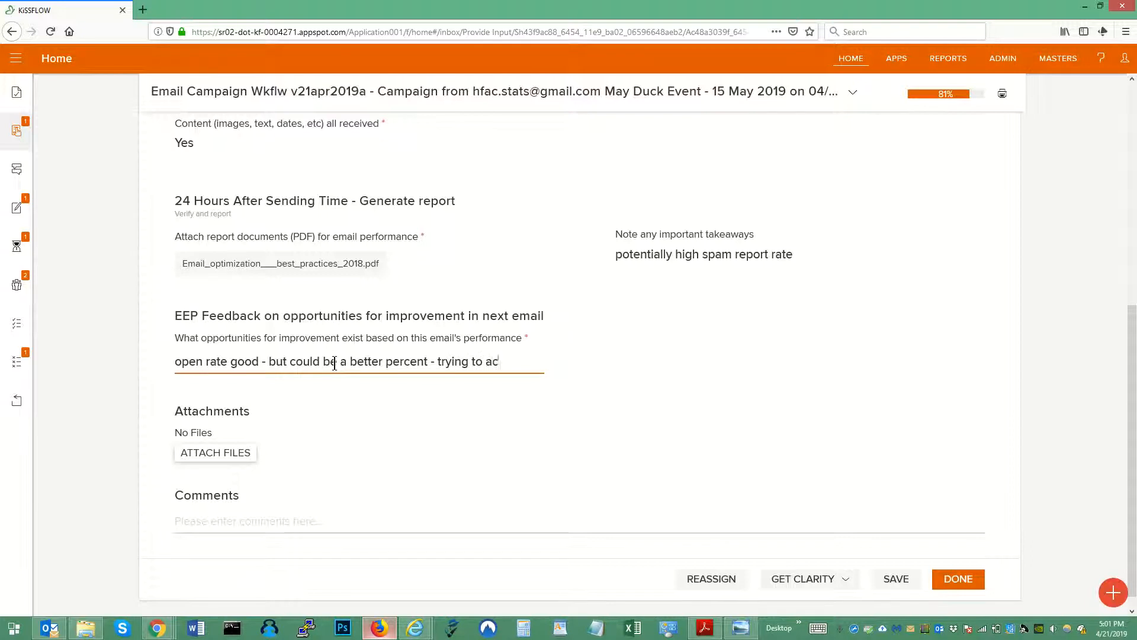
{"action": "type", "text": "o achieve 20%"}
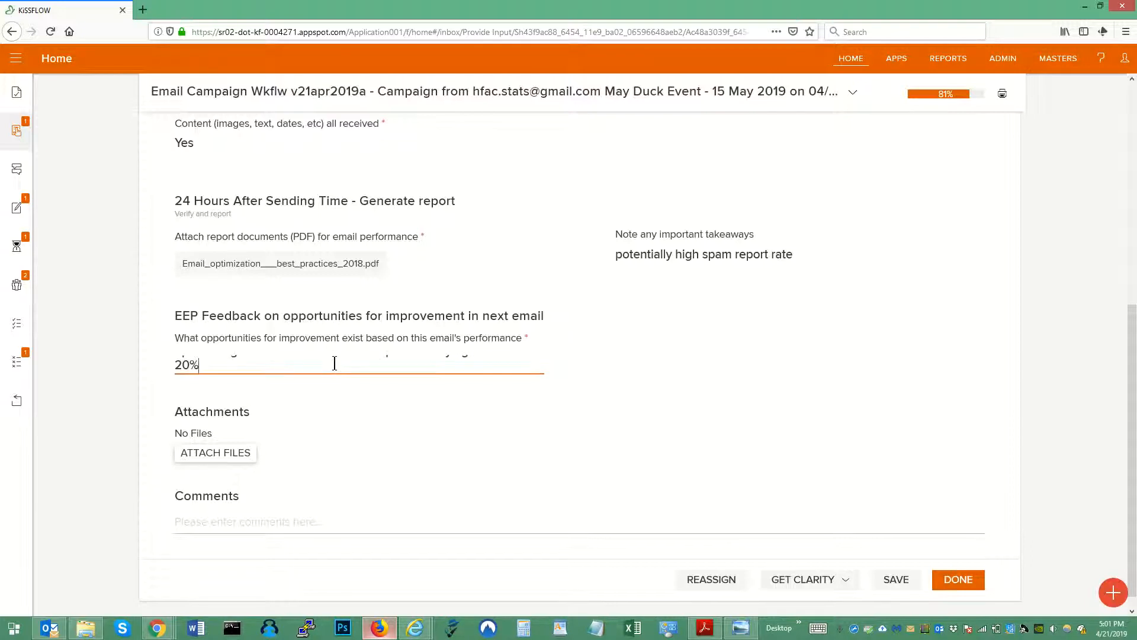
{"action": "left_click", "coordinate": [175, 361]}
{"action": "type", "text": "15%"}
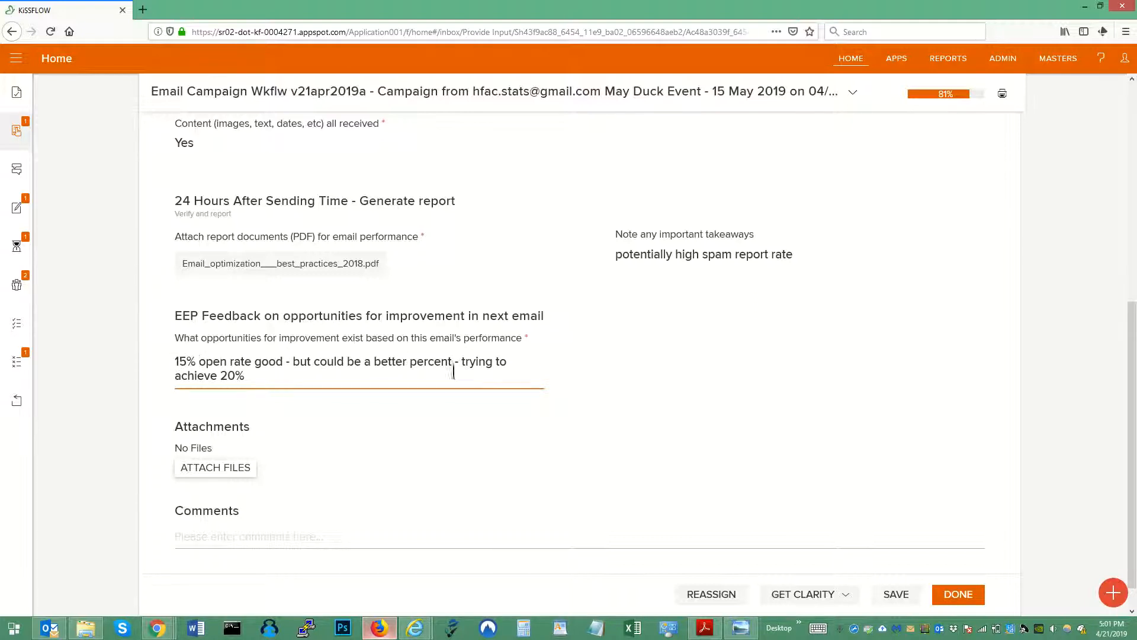
{"action": "left_click", "coordinate": [972, 595]}
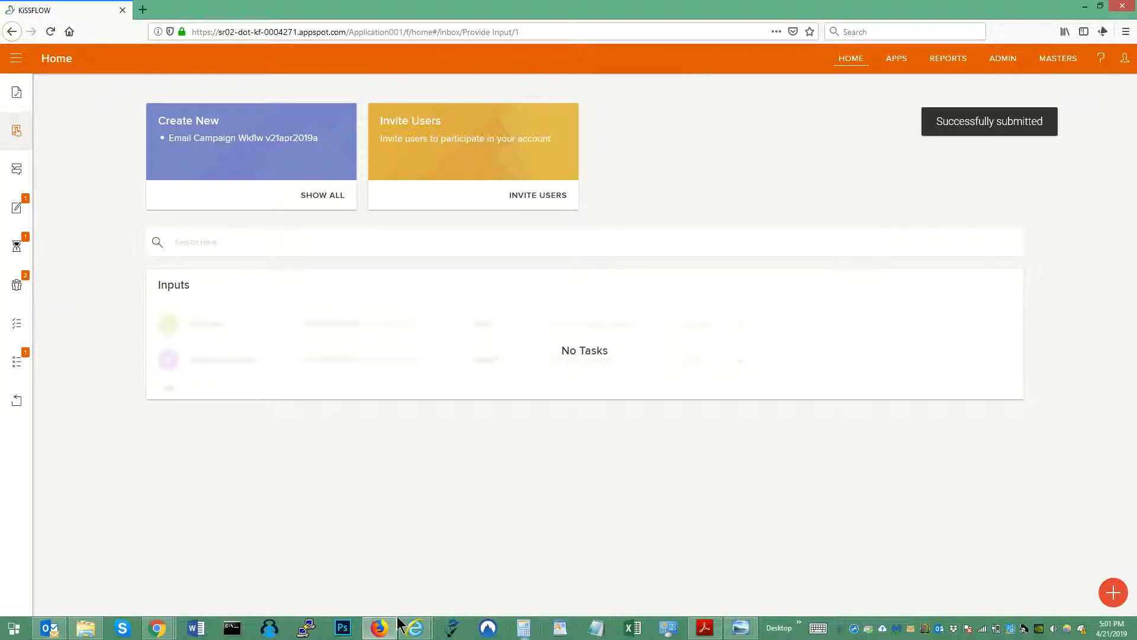
Switch to KiSSFLOW in the regular Chrome window, refresh the home inbox and open the OIG Provide Feedback input request
{"action": "left_click", "coordinate": [157, 628]}
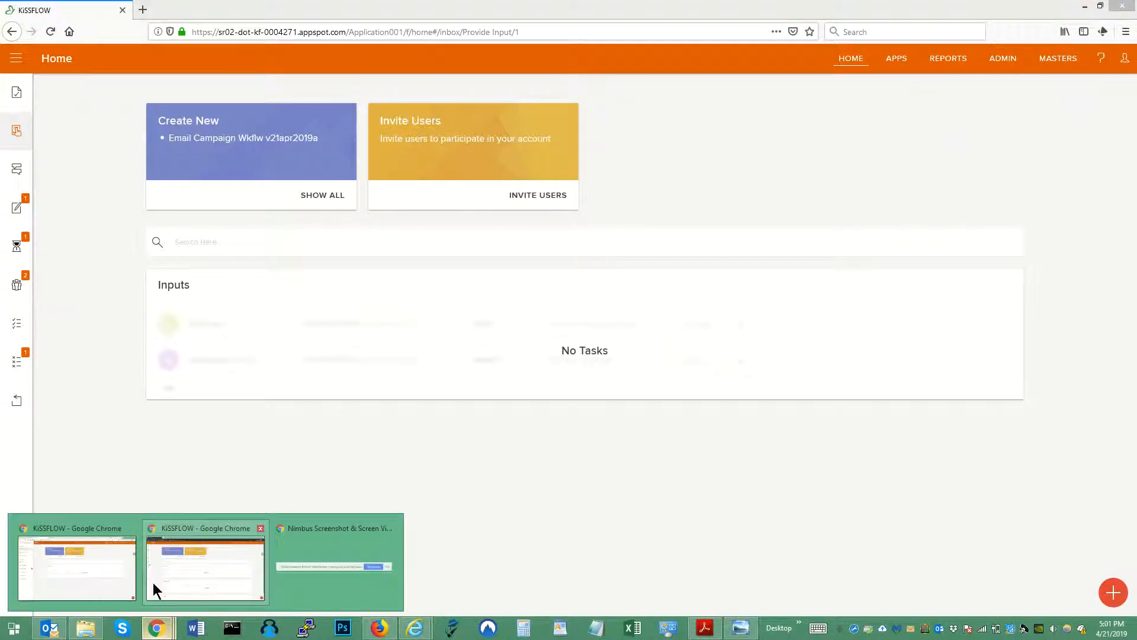
{"action": "left_click", "coordinate": [84, 524]}
{"action": "left_click", "coordinate": [156, 61]}
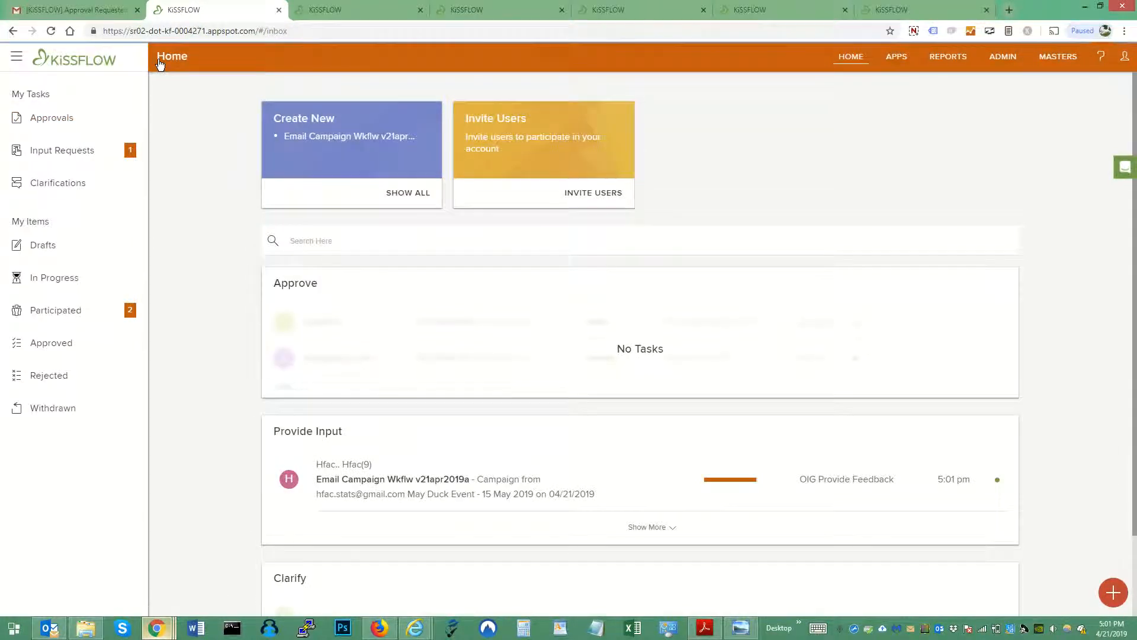
{"action": "left_click", "coordinate": [74, 156]}
{"action": "left_click", "coordinate": [373, 334]}
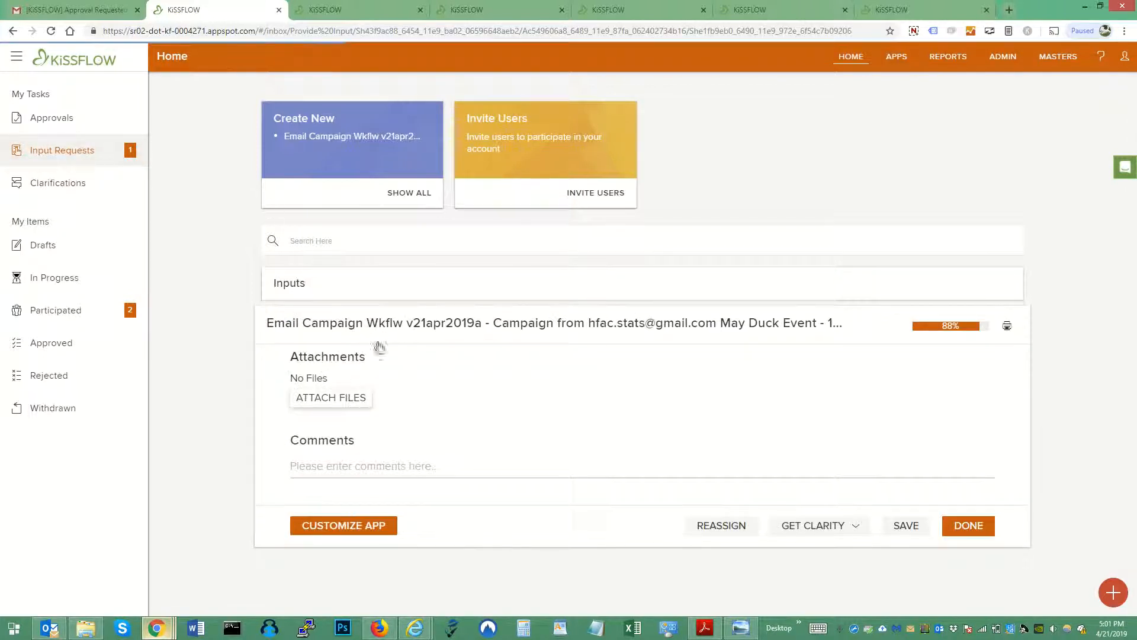
{"action": "scroll", "coordinate": [493, 371], "scroll_direction": "down", "scroll_amount": 15}
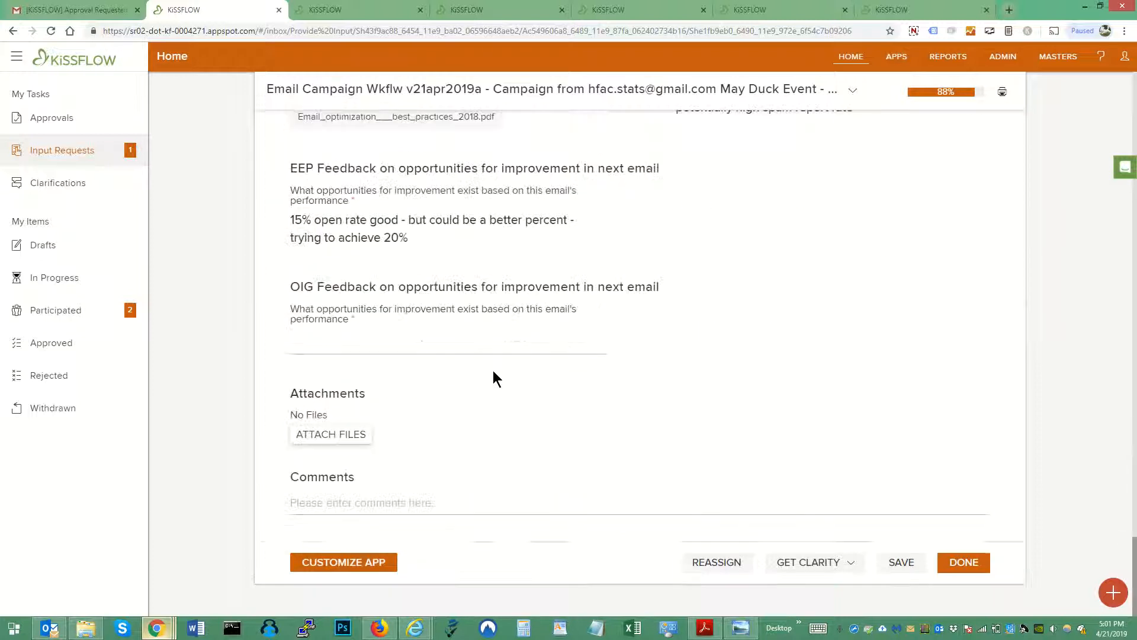
Enter "open rate can be improved with a subject line that starts with a call to action or verb" as OIG feedback and complete the request
{"action": "left_click", "coordinate": [291, 338]}
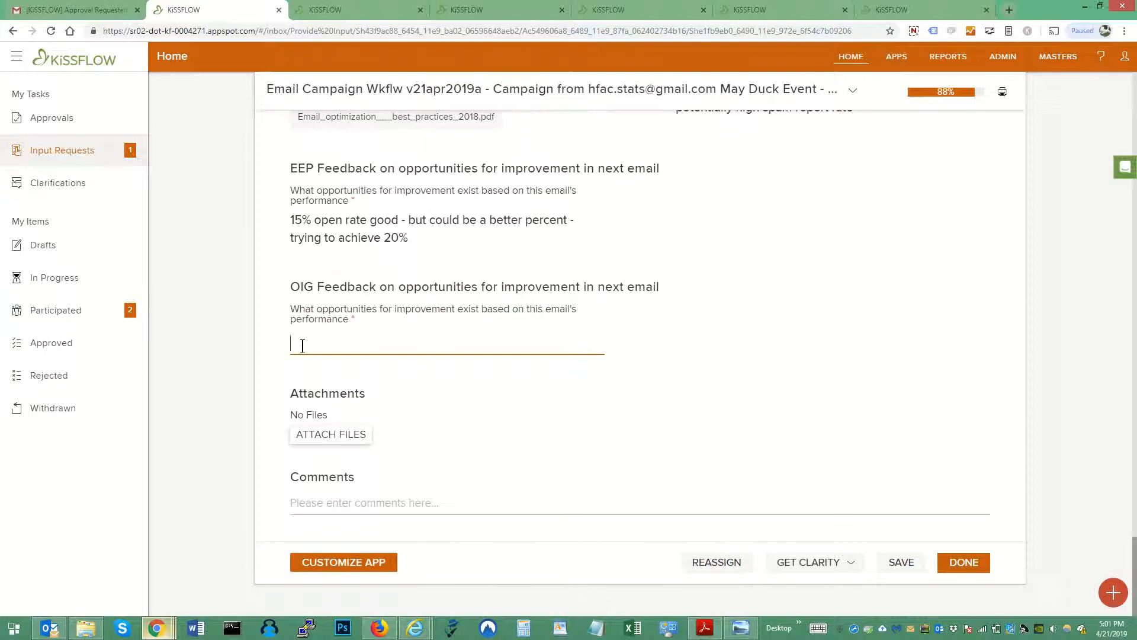
{"action": "type", "text": "open rate can be improved"}
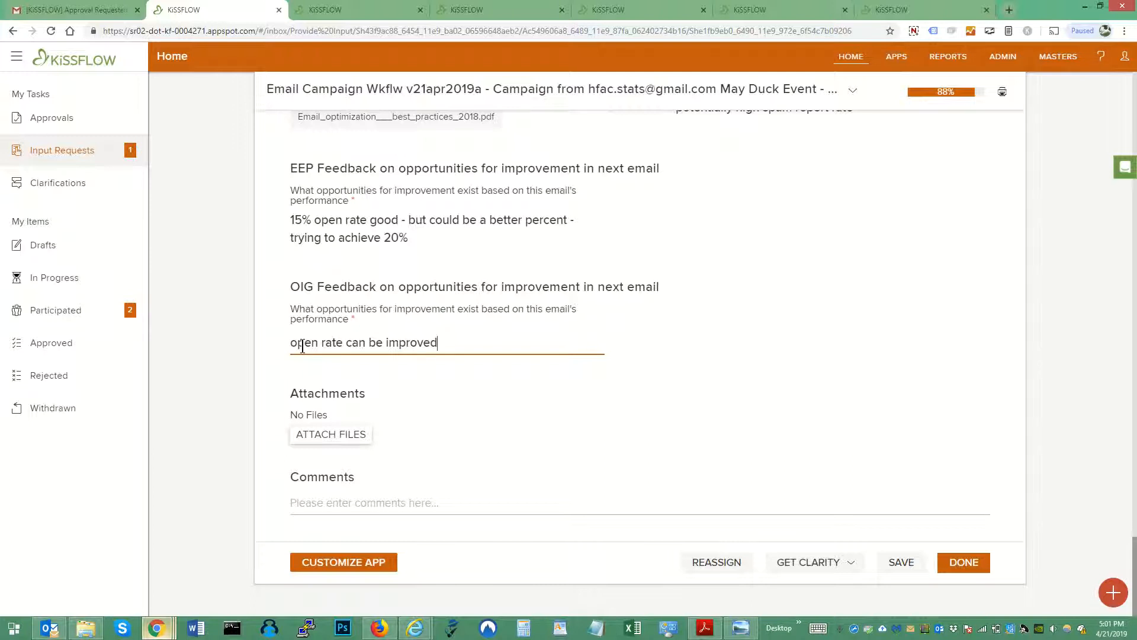
{"action": "type", "text": " with a subject ine th"}
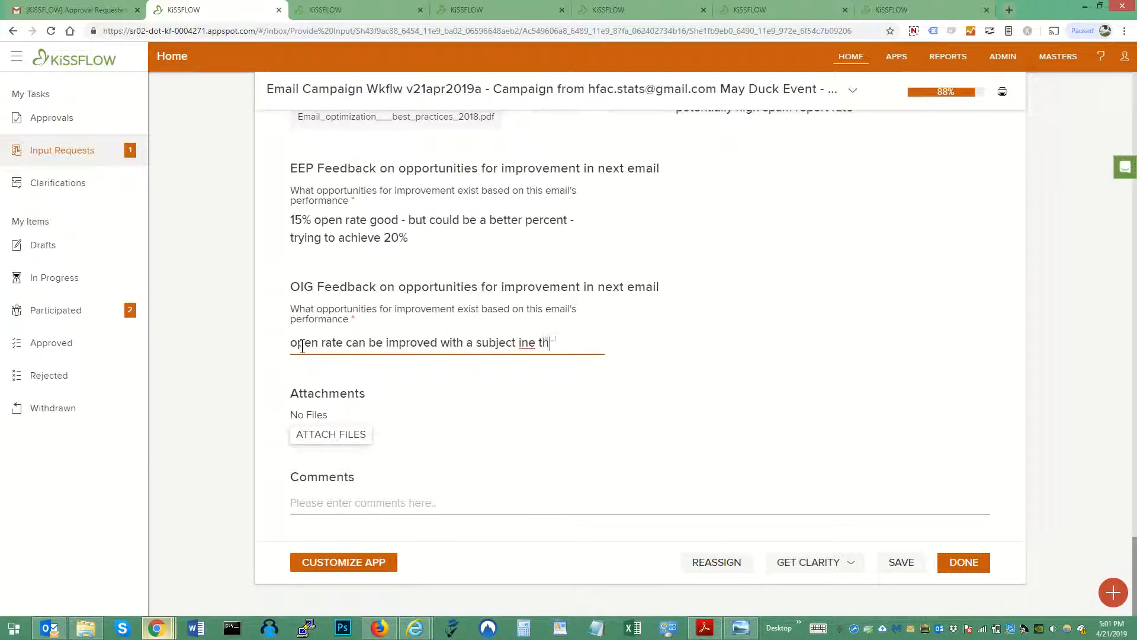
{"action": "key", "text": "BackSpace"}
{"action": "key", "text": "BackSpace"}
{"action": "type", "text": "ine that starts with a call to action"}
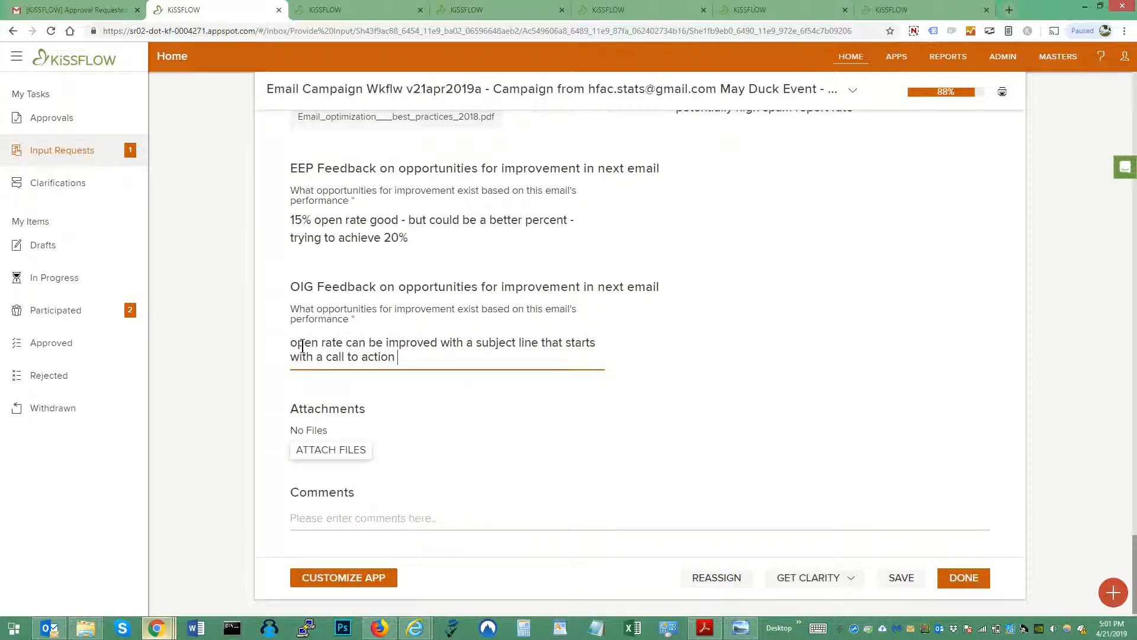
{"action": "type", "text": " or verbn"}
{"action": "left_click", "coordinate": [961, 586]}
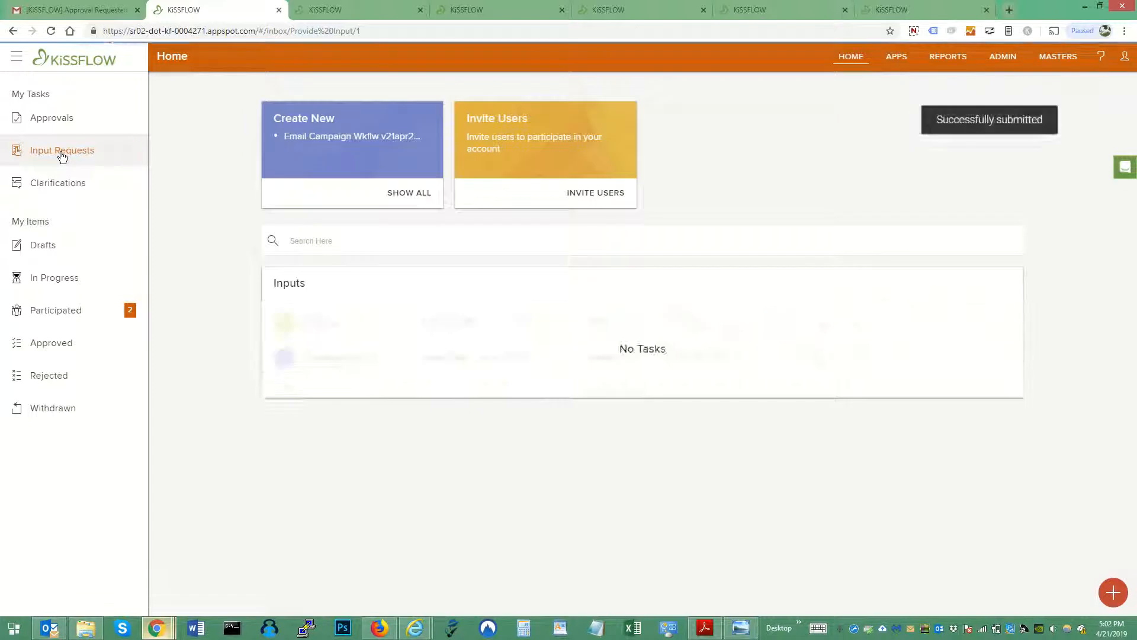
Switch to KiSSFLOW in the incognito Chrome window, refresh the home inbox and open the HFAC Provide Feedback request
{"action": "mouse_move", "coordinate": [156, 628]}
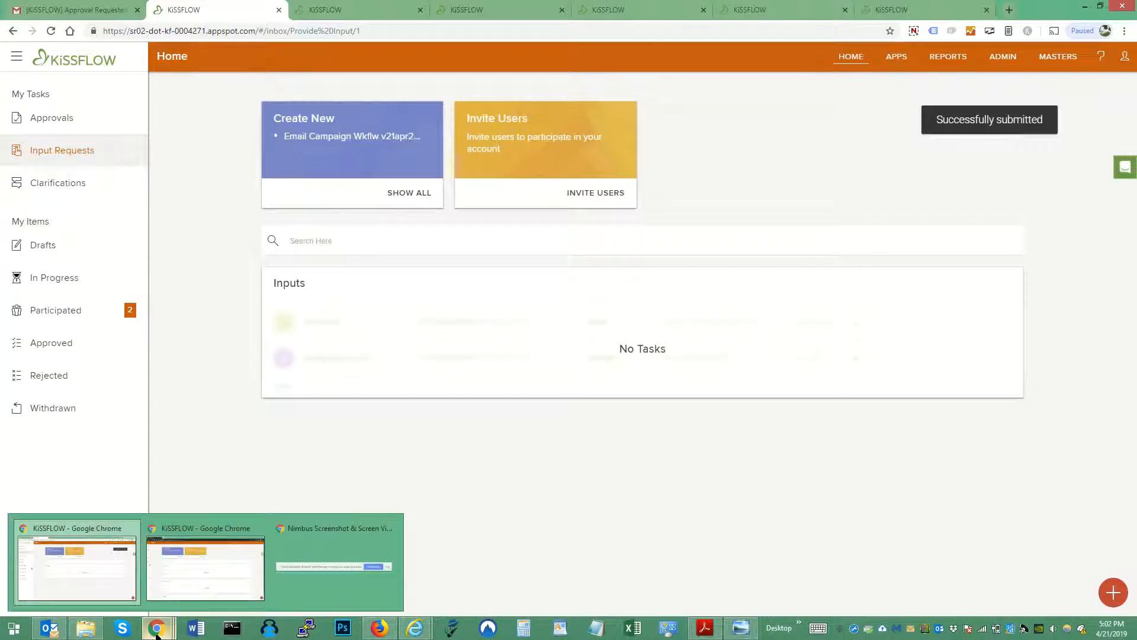
{"action": "left_click", "coordinate": [206, 528]}
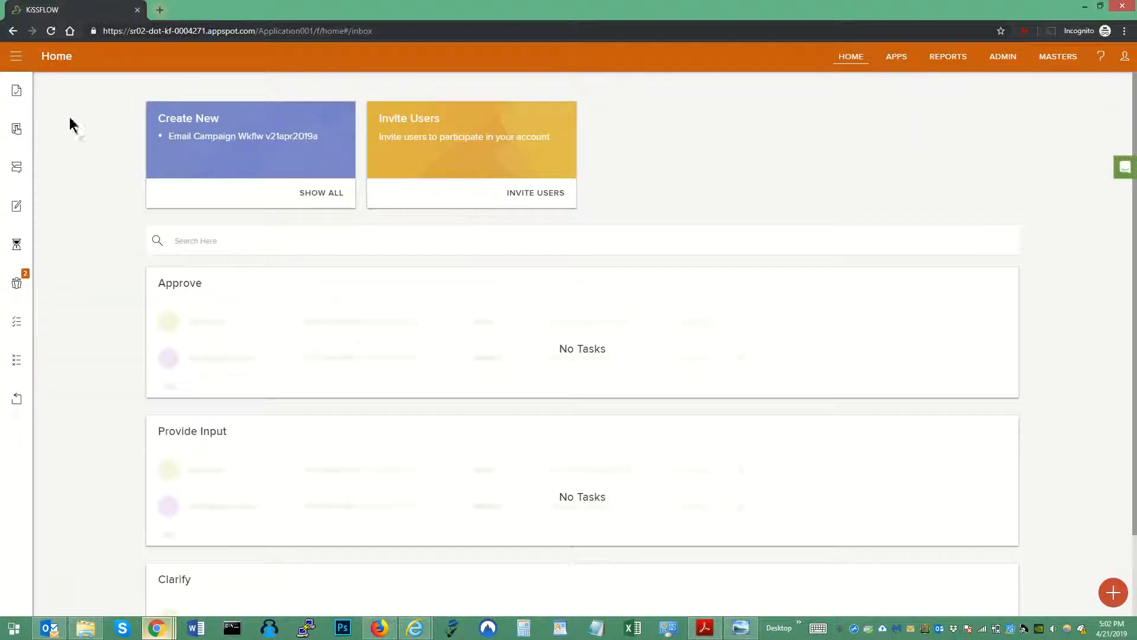
{"action": "left_click", "coordinate": [47, 57]}
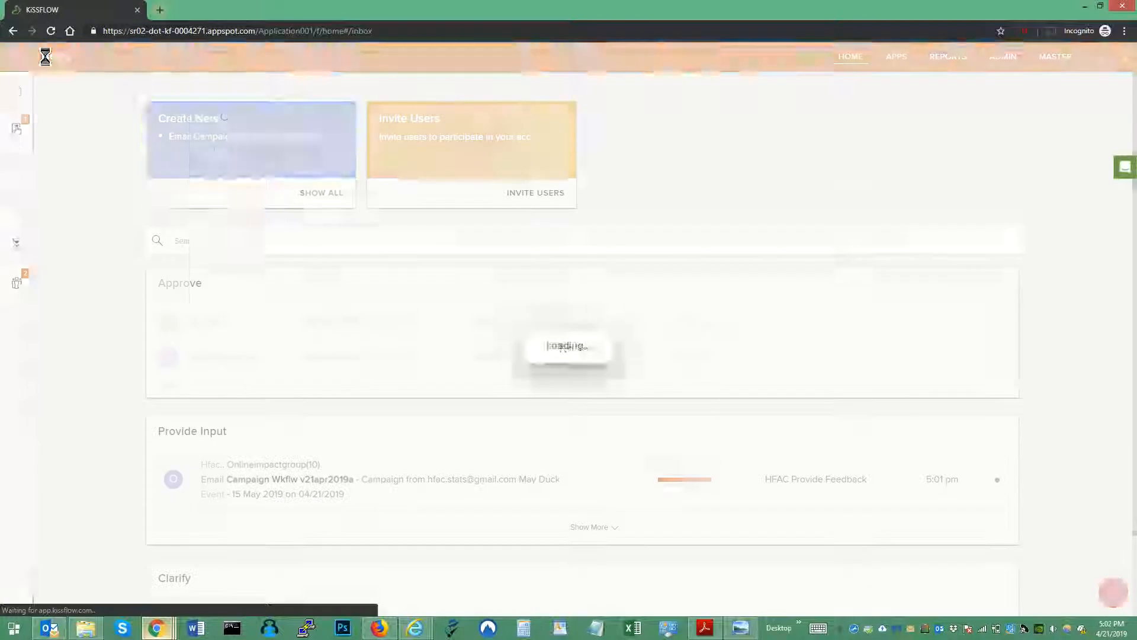
{"action": "left_click", "coordinate": [242, 490]}
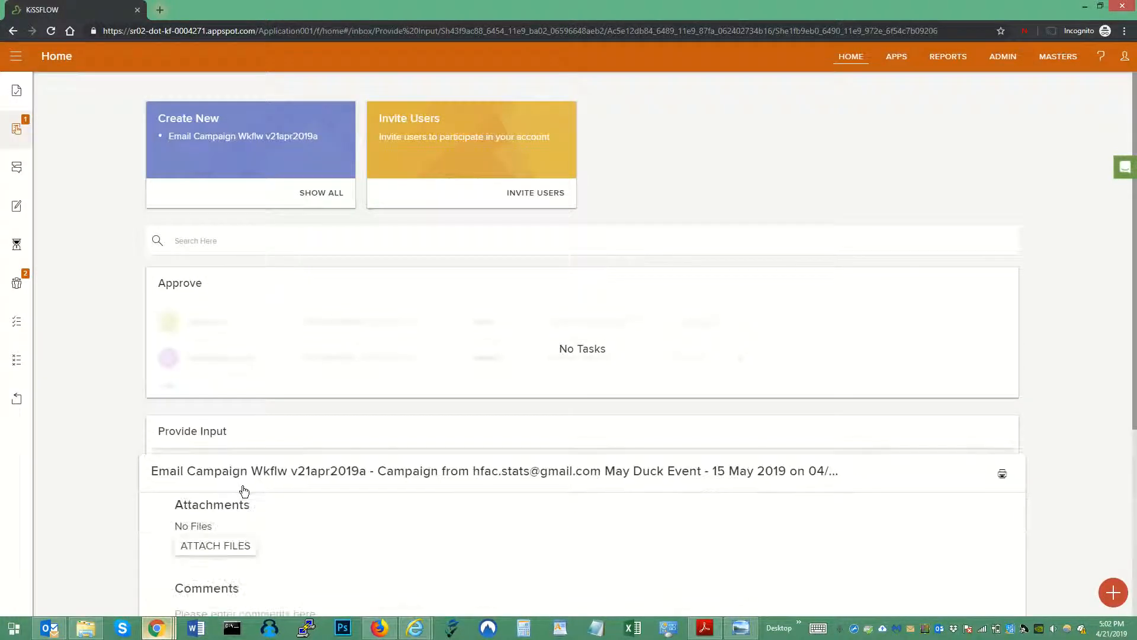
{"action": "scroll", "coordinate": [243, 491], "scroll_direction": "down", "scroll_amount": 20}
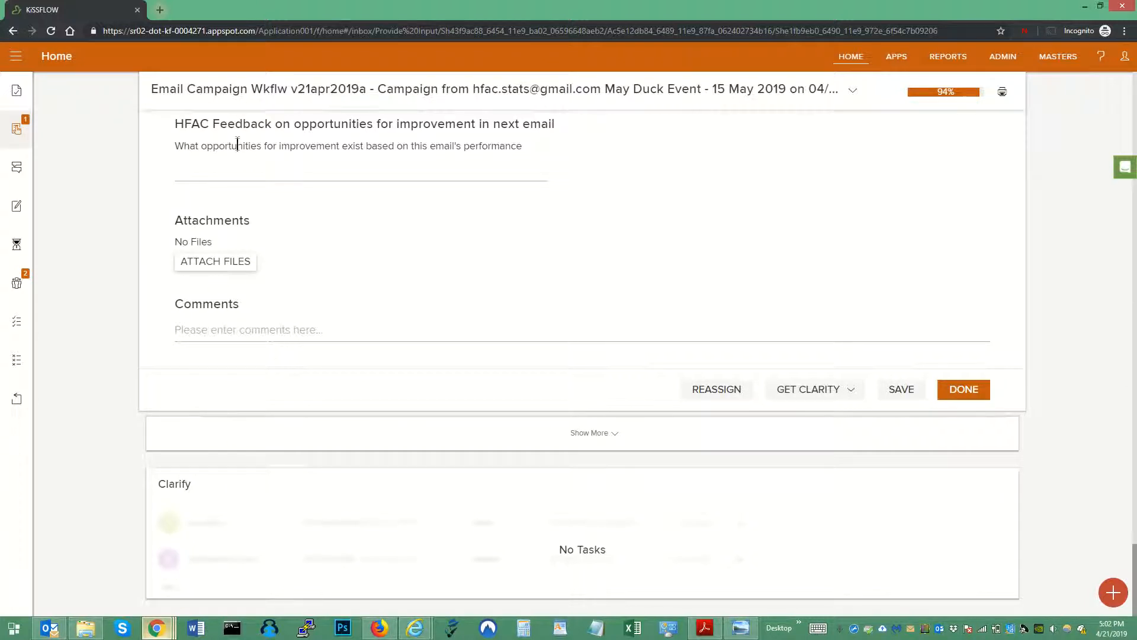
Enter "need more sales next time there is a big event." as the HFAC feedback and complete the request
{"action": "left_click", "coordinate": [242, 170]}
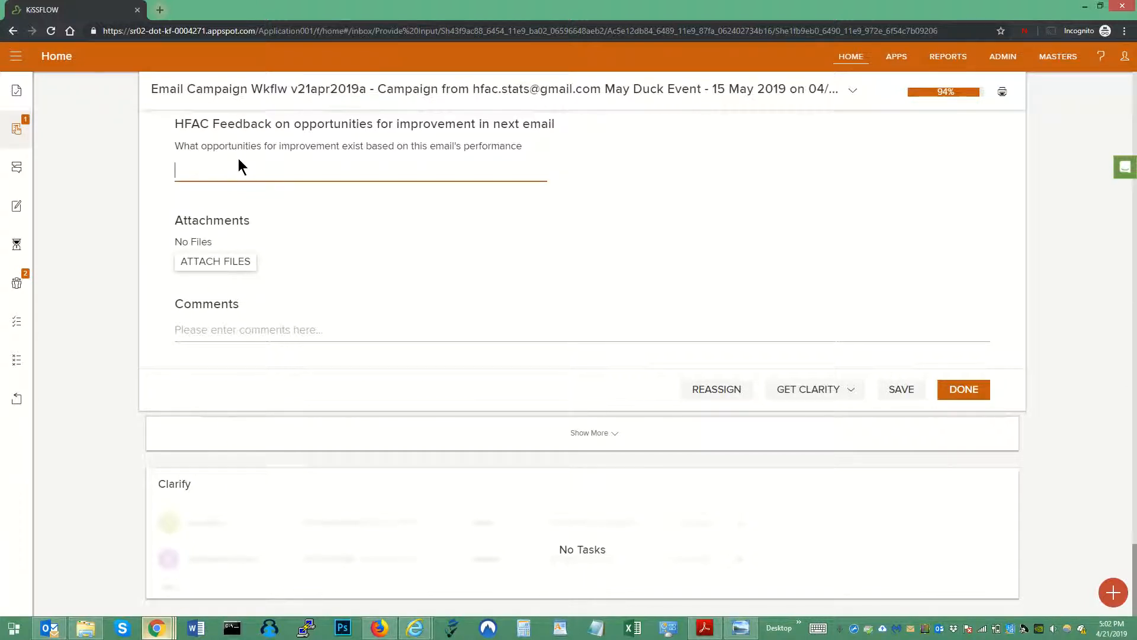
{"action": "type", "text": "need"}
{"action": "key", "text": "BackSpace"}
{"action": "key", "text": "BackSpace"}
{"action": "key", "text": "BackSpace"}
{"action": "key", "text": "BackSpace"}
{"action": "key", "text": "BackSpace"}
{"action": "key", "text": "BackSpace"}
{"action": "key", "text": "BackSpace"}
{"action": "key", "text": "BackSpace"}
{"action": "key", "text": "BackSpace"}
{"action": "key", "text": "BackSpace"}
{"action": "key", "text": "BackSpace"}
{"action": "type", "text": "more clicks to website and more"}
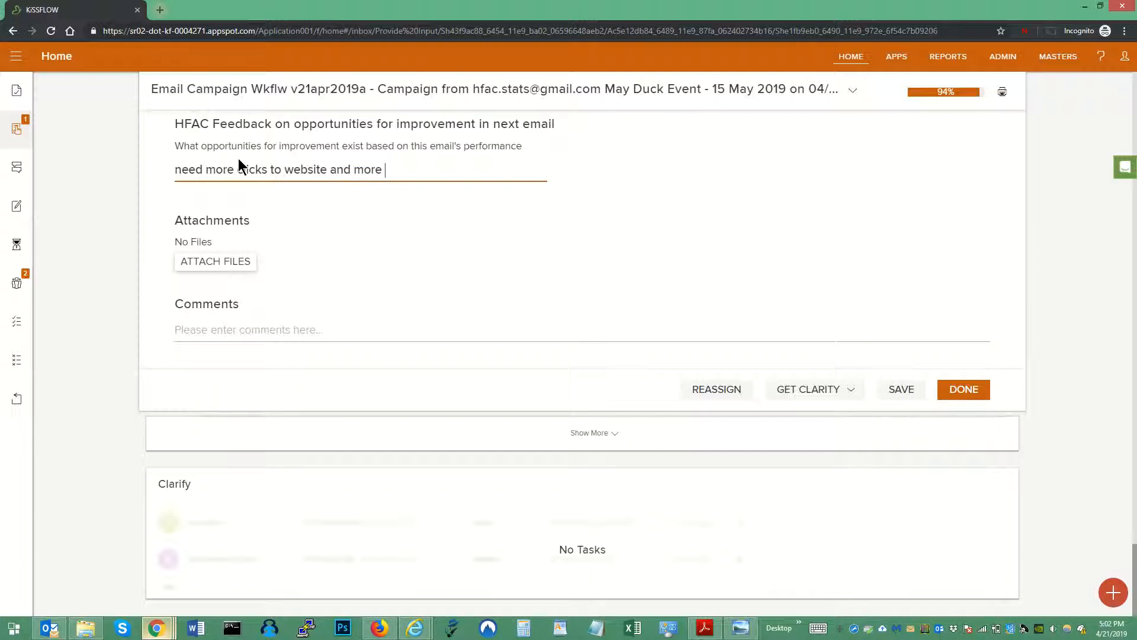
{"action": "key", "text": "BackSpace"}
{"action": "key", "text": "BackSpace"}
{"action": "key", "text": "BackSpace"}
{"action": "key", "text": "BackSpace"}
{"action": "key", "text": "BackSpace"}
{"action": "key", "text": "BackSpace"}
{"action": "key", "text": "BackSpace"}
{"action": "key", "text": "BackSpace"}
{"action": "key", "text": "BackSpace"}
{"action": "key", "text": "BackSpace"}
{"action": "key", "text": "BackSpace"}
{"action": "key", "text": "BackSpace"}
{"action": "key", "text": "BackSpace"}
{"action": "key", "text": "BackSpace"}
{"action": "key", "text": "BackSpace"}
{"action": "key", "text": "BackSpace"}
{"action": "key", "text": "BackSpace"}
{"action": "key", "text": "BackSpace"}
{"action": "key", "text": "BackSpace"}
{"action": "key", "text": "BackSpace"}
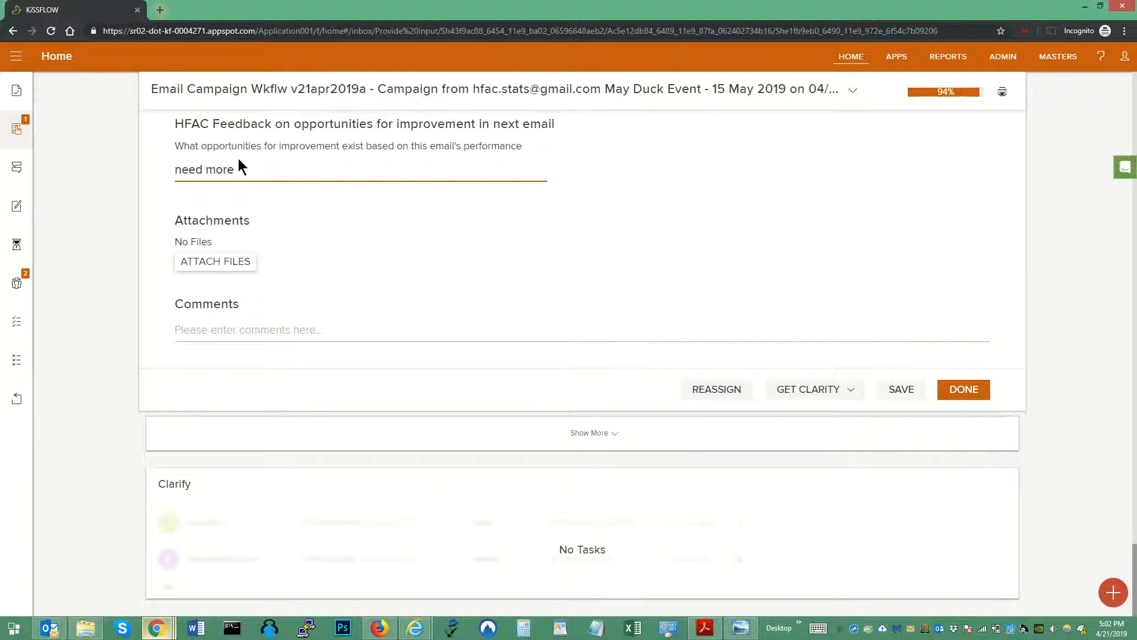
{"action": "type", "text": "next time :"}
{"action": "type", "text": "here is a big event."}
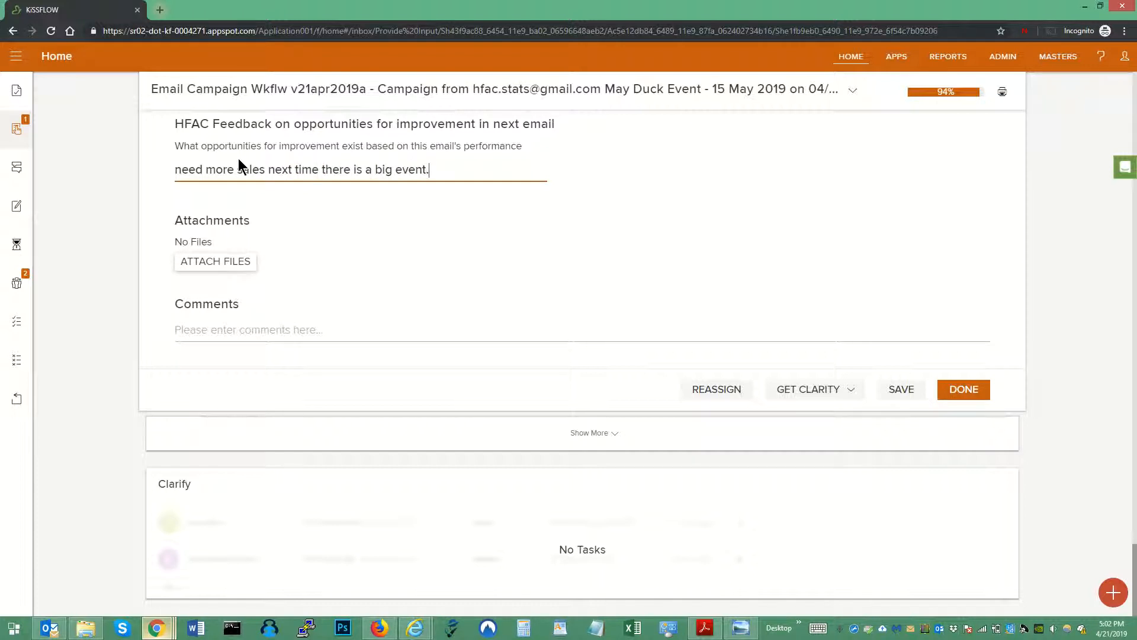
{"action": "left_click", "coordinate": [948, 385]}
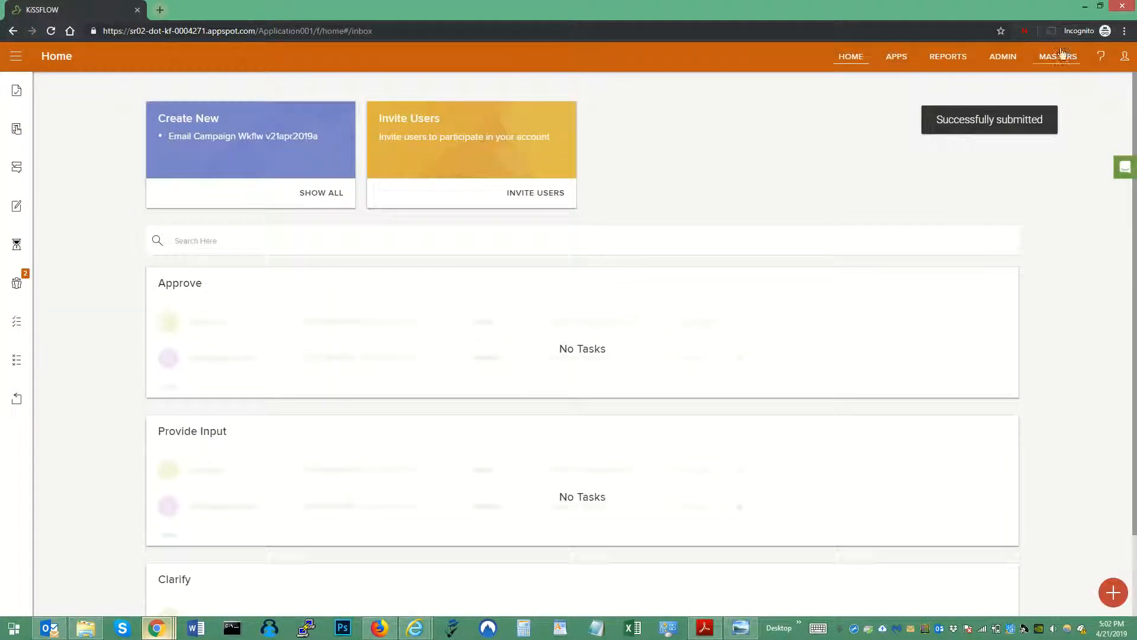
Switch to KiSSFLOW in Firefox and in the regular Chrome window, reloading the home inbox in each to check for remaining tasks
{"action": "left_click", "coordinate": [378, 627]}
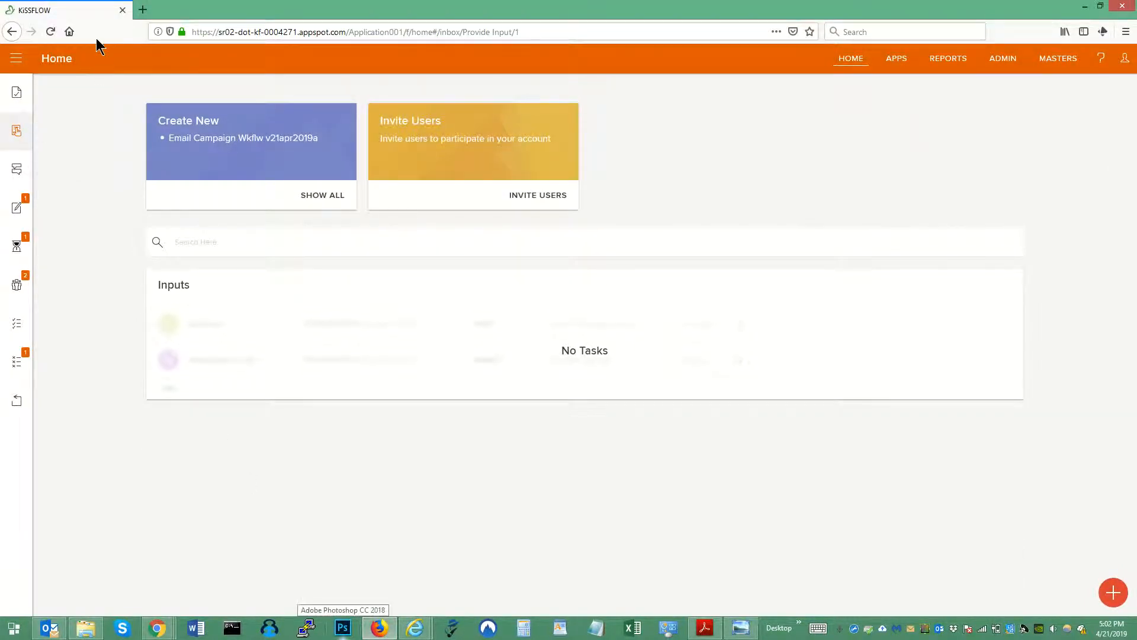
{"action": "left_click", "coordinate": [49, 59]}
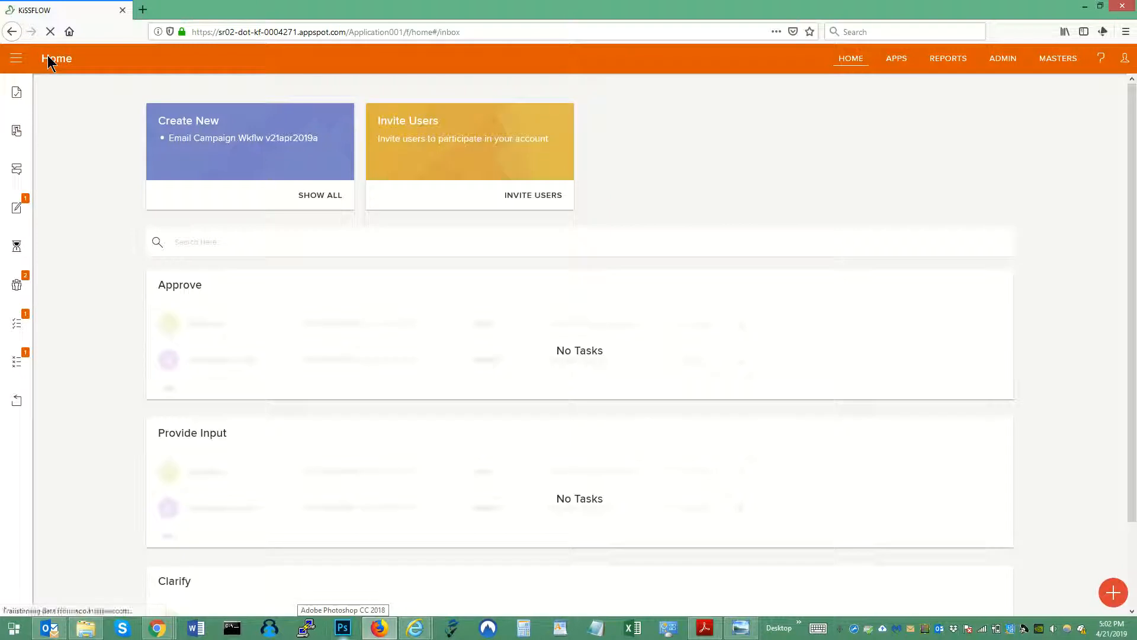
{"action": "mouse_move", "coordinate": [157, 627]}
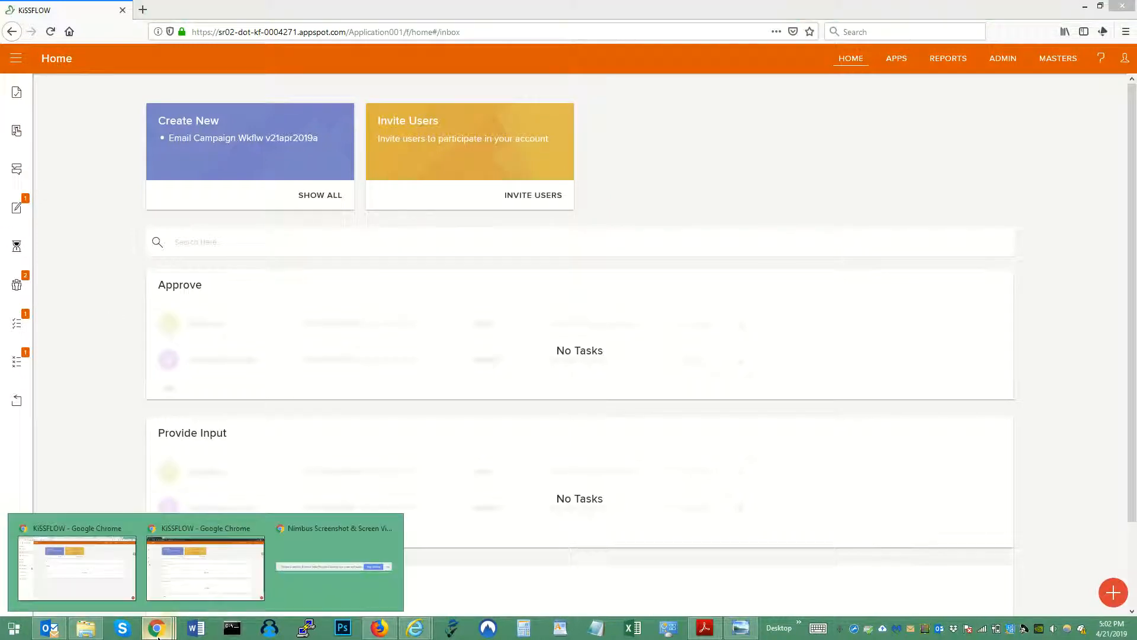
{"action": "left_click", "coordinate": [94, 528]}
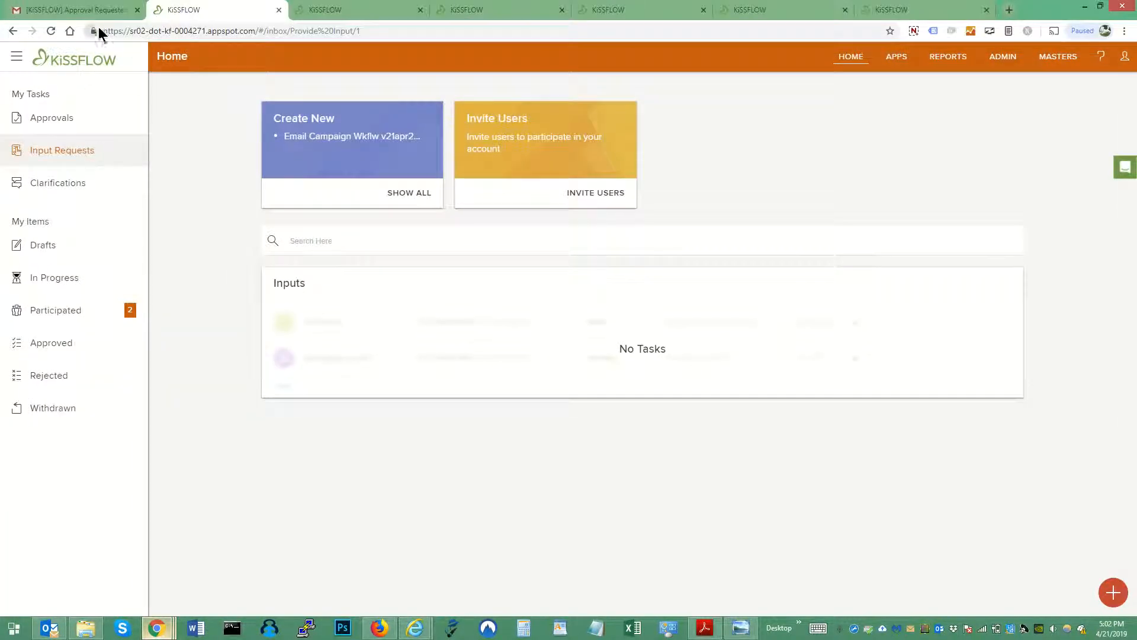
{"action": "left_click", "coordinate": [165, 58]}
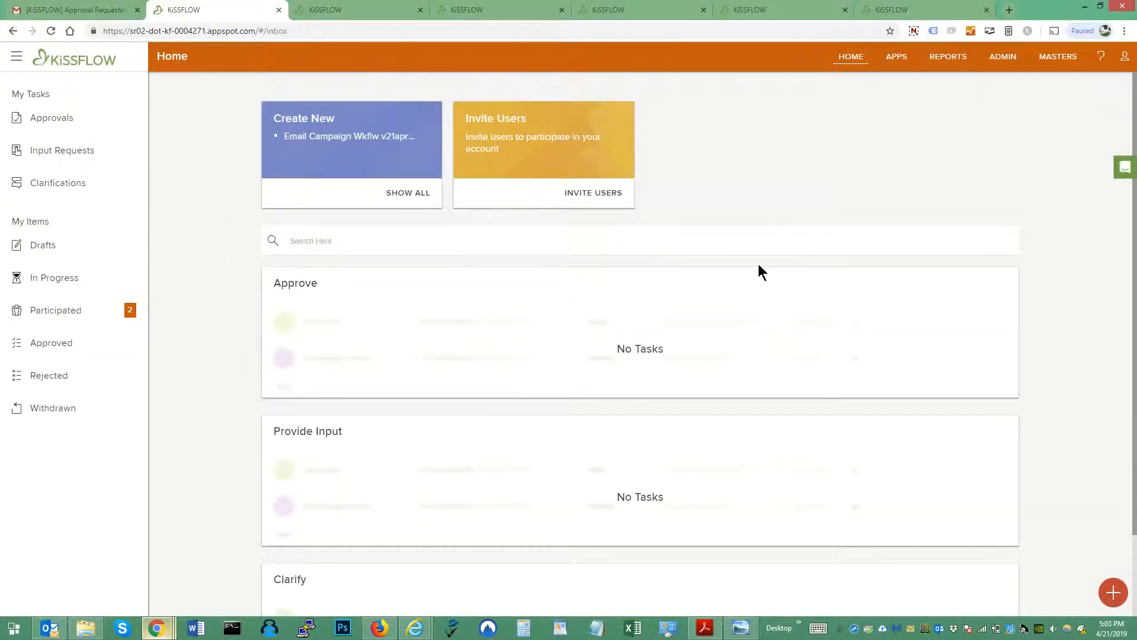
Open the participated May Duck Event campaign item at OIG Provide Feedback and generate its print preview with comments and approval flow on A4 portrait
{"action": "left_click", "coordinate": [55, 324]}
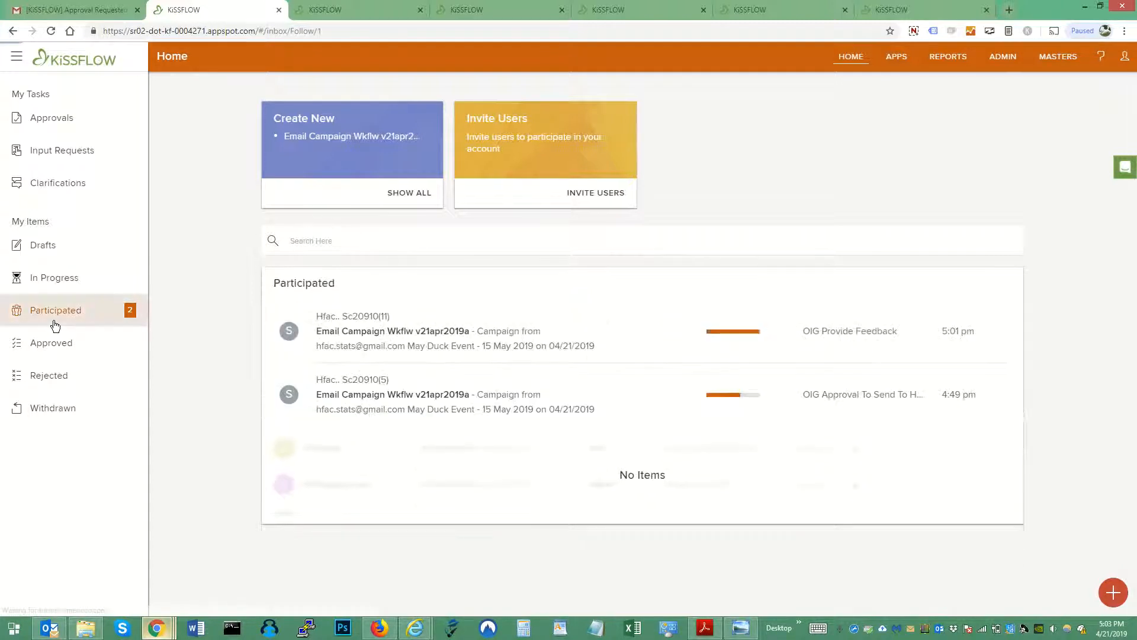
{"action": "left_click", "coordinate": [394, 337]}
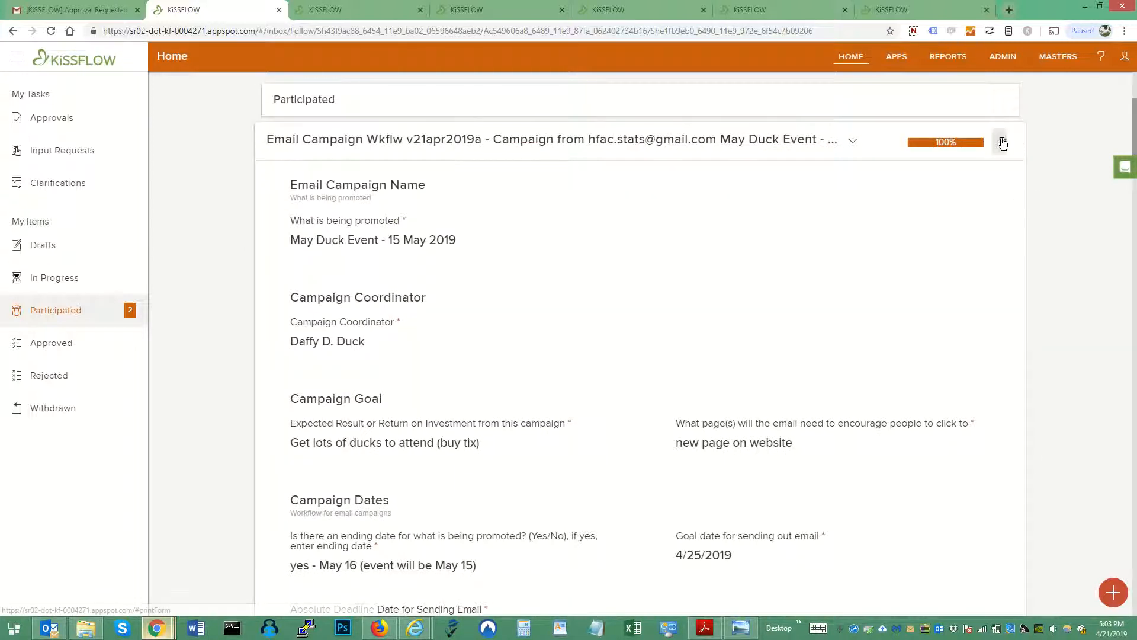
{"action": "left_click", "coordinate": [1002, 142]}
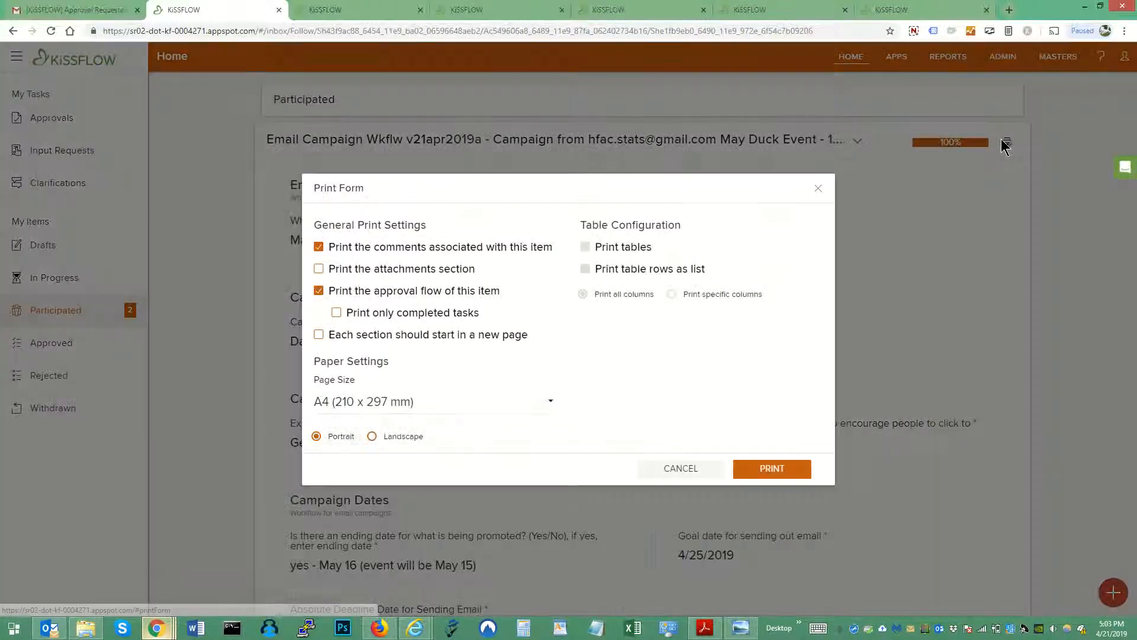
{"action": "left_click", "coordinate": [773, 469]}
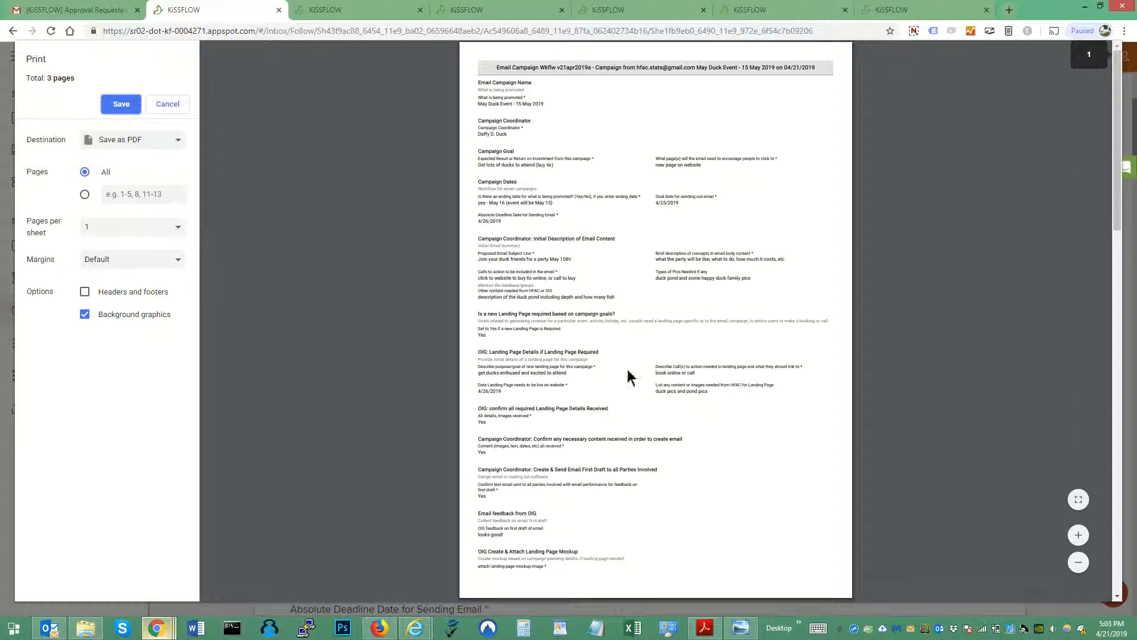
Examine the form entries and workflow progress list in the print preview, and close it without saving
{"action": "scroll", "coordinate": [685, 277], "scroll_direction": "down", "scroll_amount": 10}
{"action": "scroll", "coordinate": [685, 277], "scroll_direction": "down", "scroll_amount": 5}
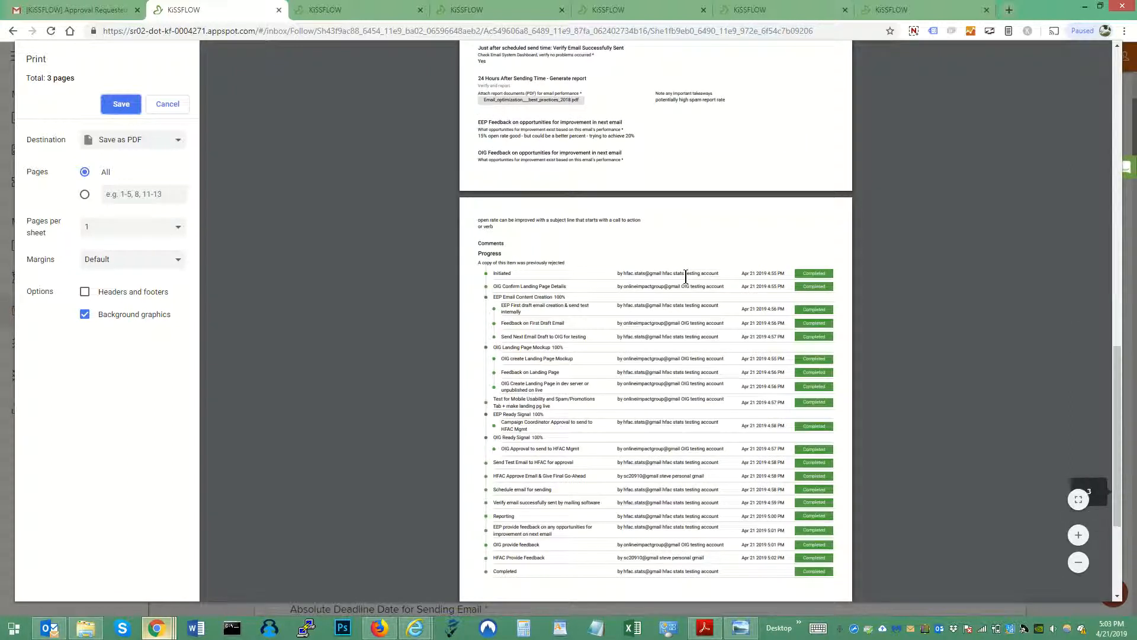
{"action": "scroll", "coordinate": [686, 277], "scroll_direction": "down", "scroll_amount": 5}
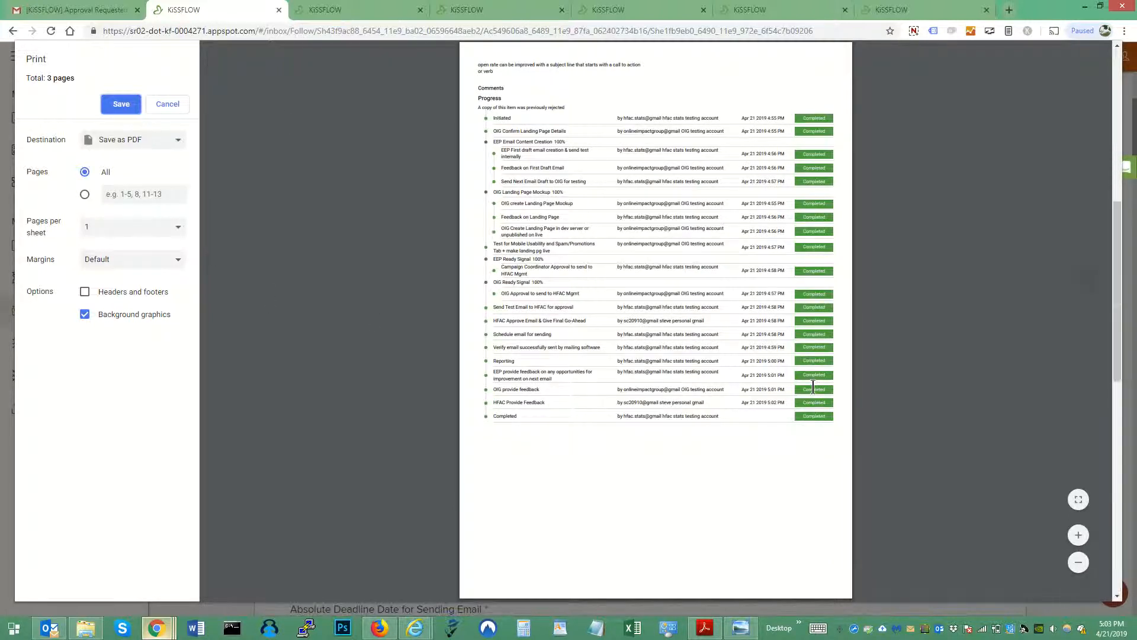
{"action": "scroll", "coordinate": [812, 388], "scroll_direction": "up", "scroll_amount": 15}
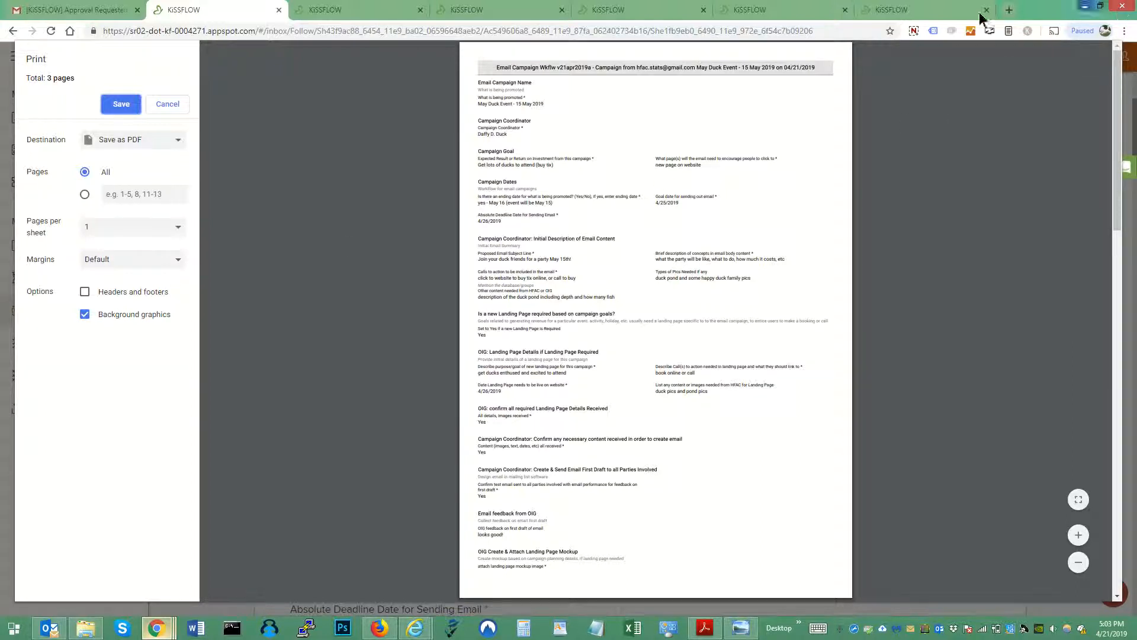
{"action": "left_click", "coordinate": [168, 105]}
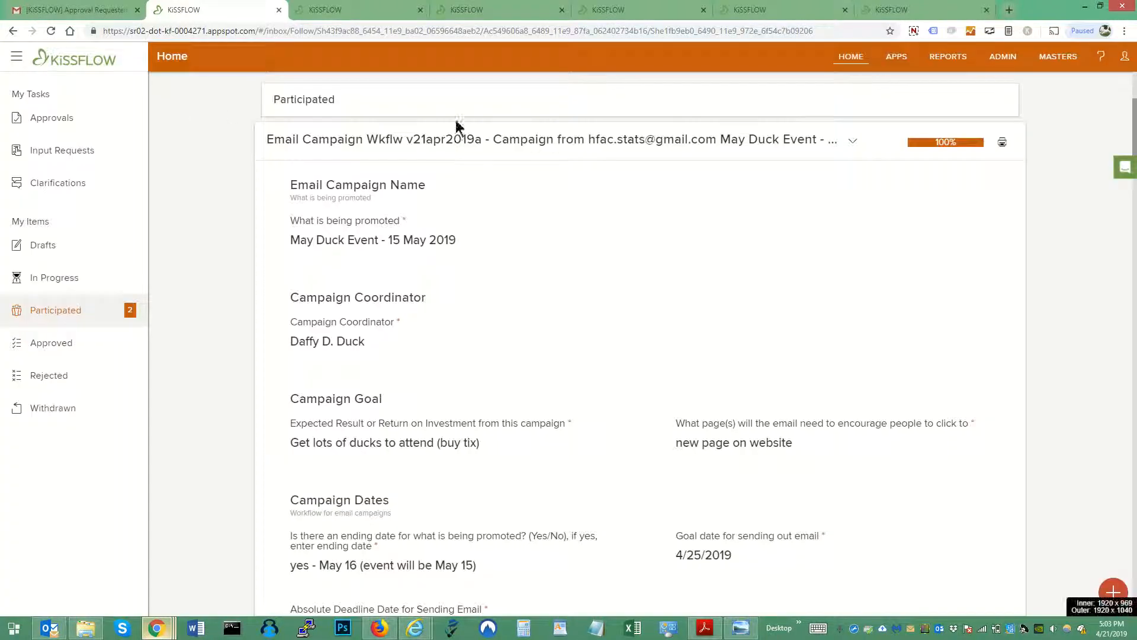
Sign out of the KiSSFLOW account in the regular Chrome window
{"action": "left_click", "coordinate": [1124, 56]}
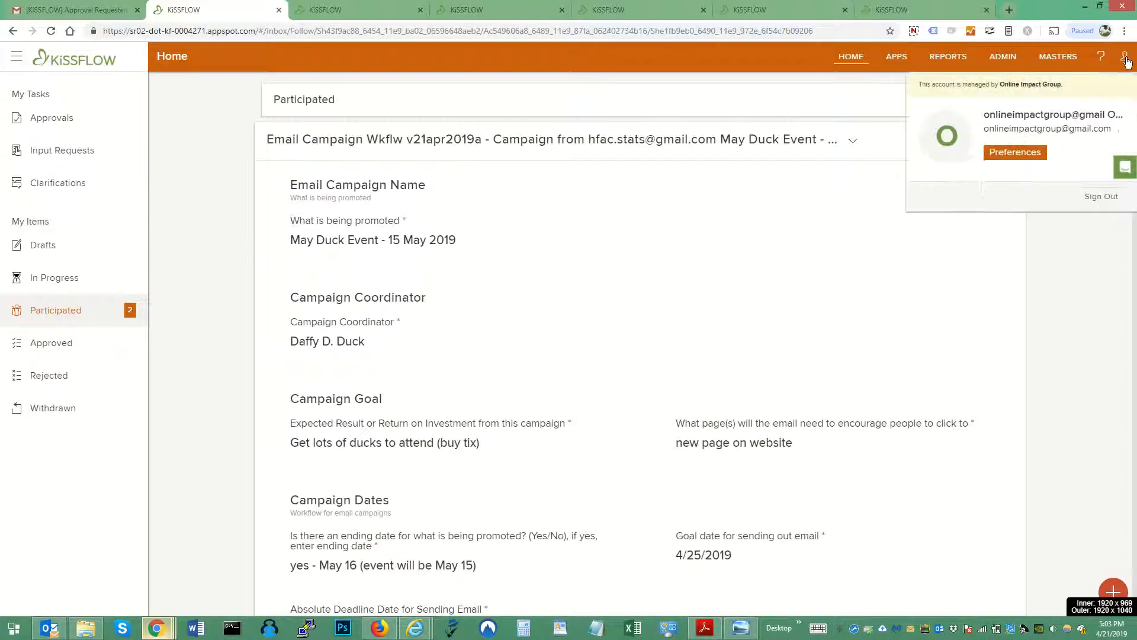
{"action": "left_click", "coordinate": [1105, 195]}
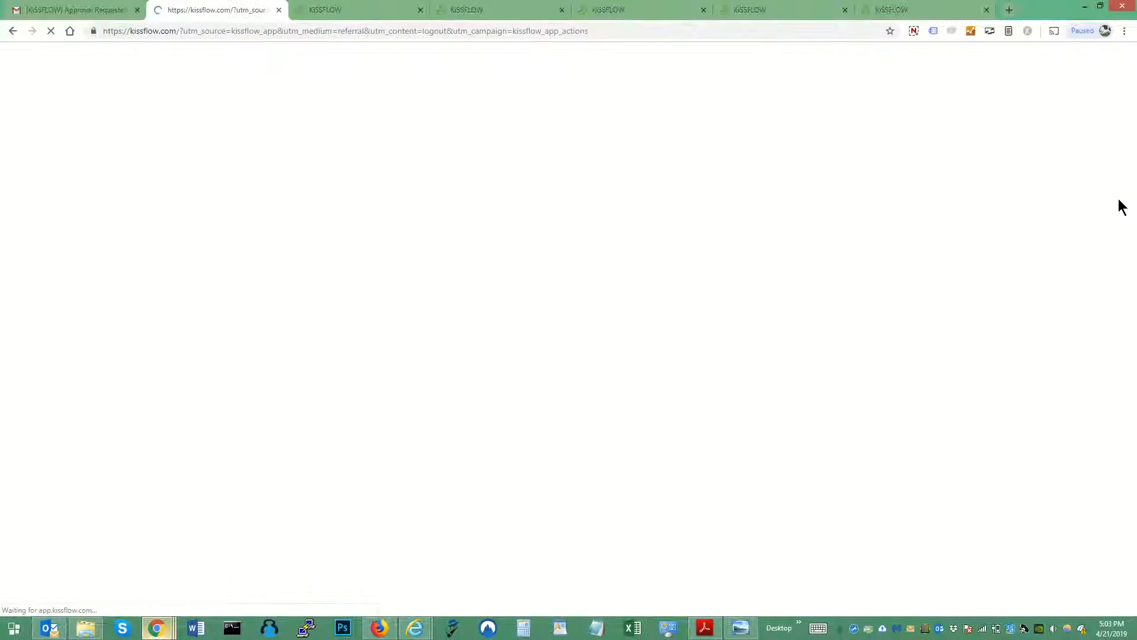
{"action": "left_click", "coordinate": [915, 32]}
{"action": "left_click", "coordinate": [863, 105]}
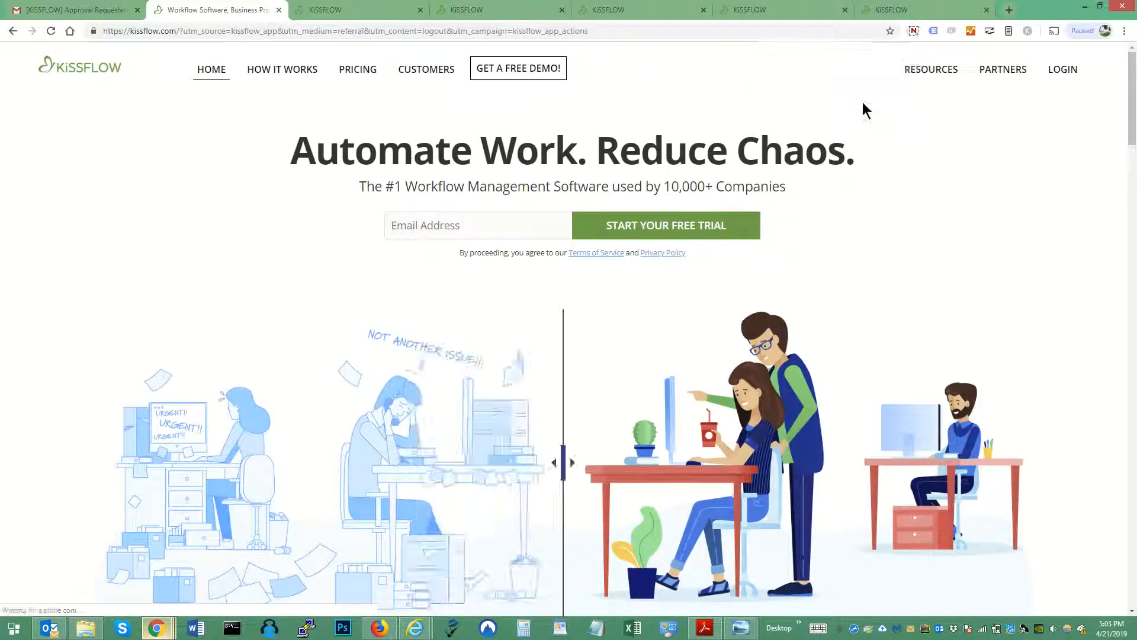